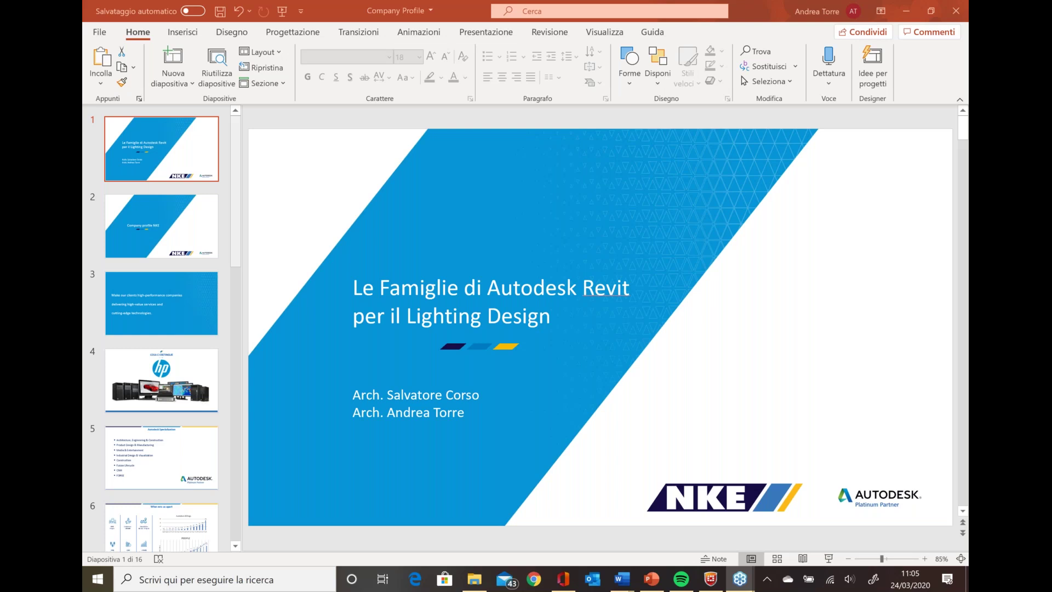
# Present the Revit lighting families deck full screen from its first, title slide
pyautogui.click(801, 539)
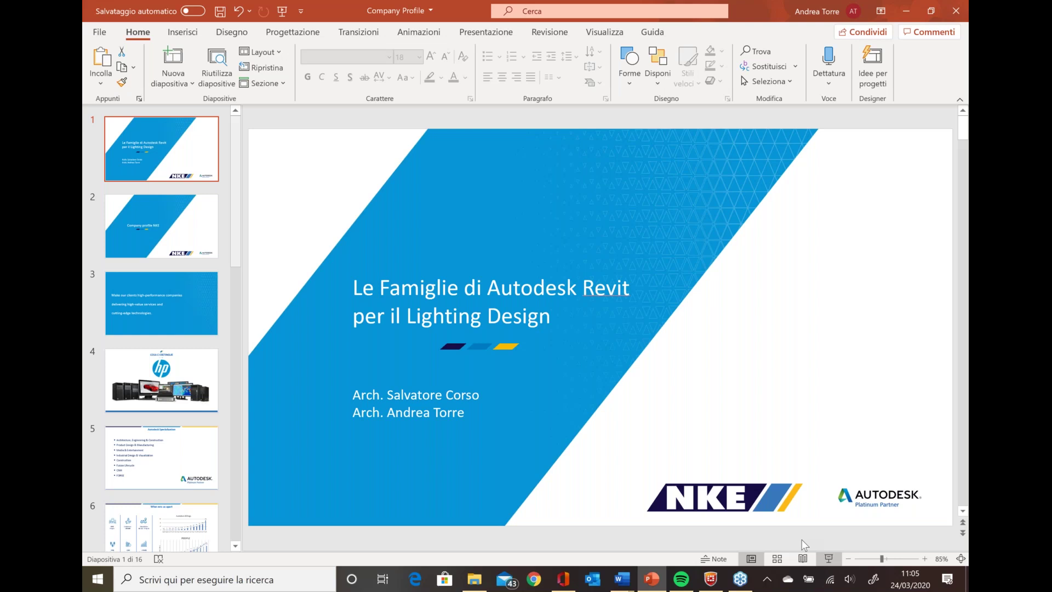
pyautogui.press('F5')
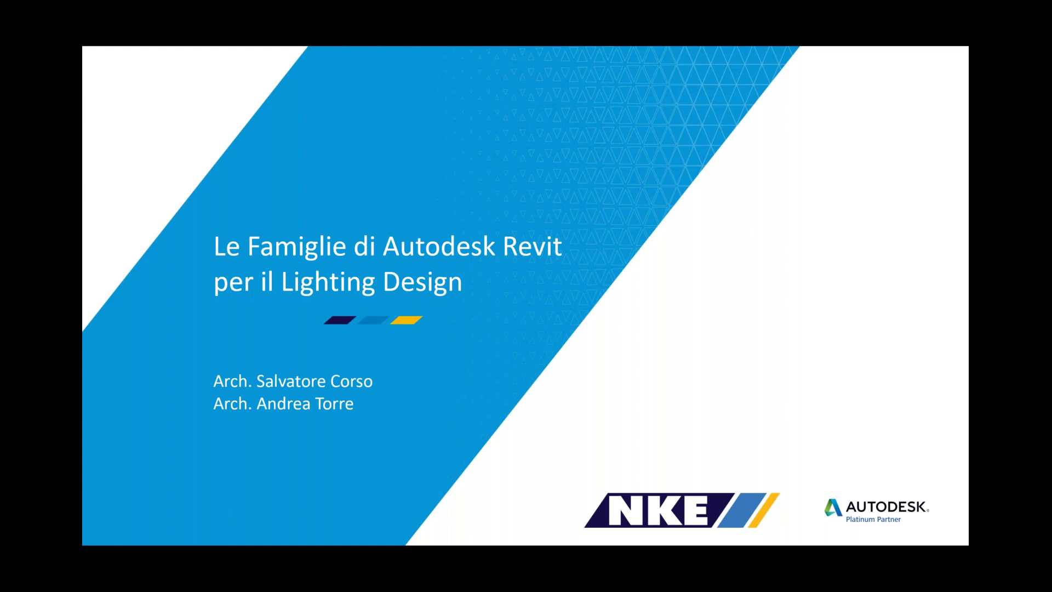
pyautogui.click(596, 333)
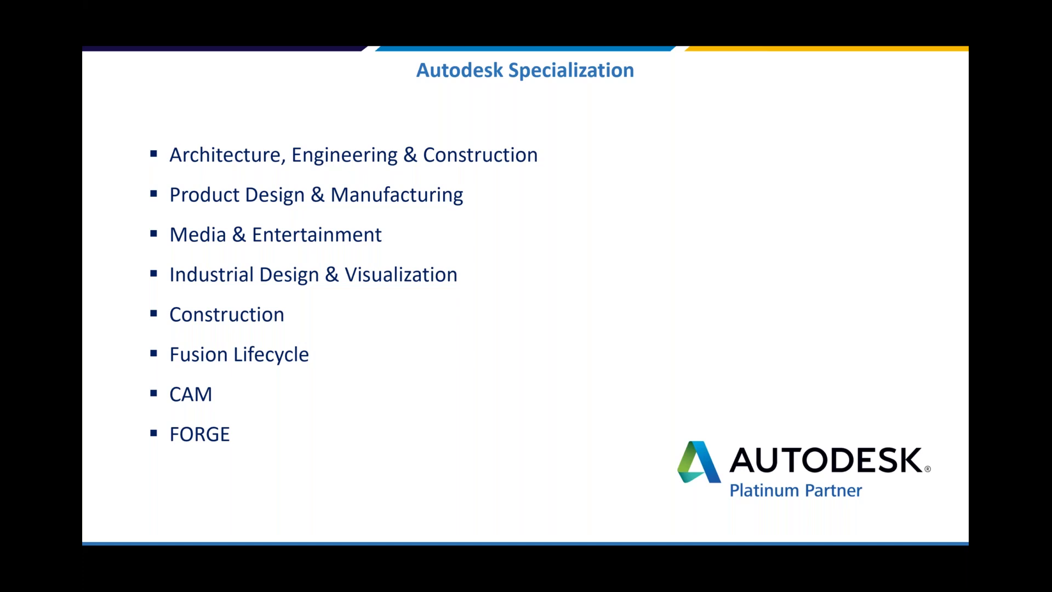
# Advance the slideshow to the 'What sets us apart' slide with company figures
pyautogui.click(624, 257)
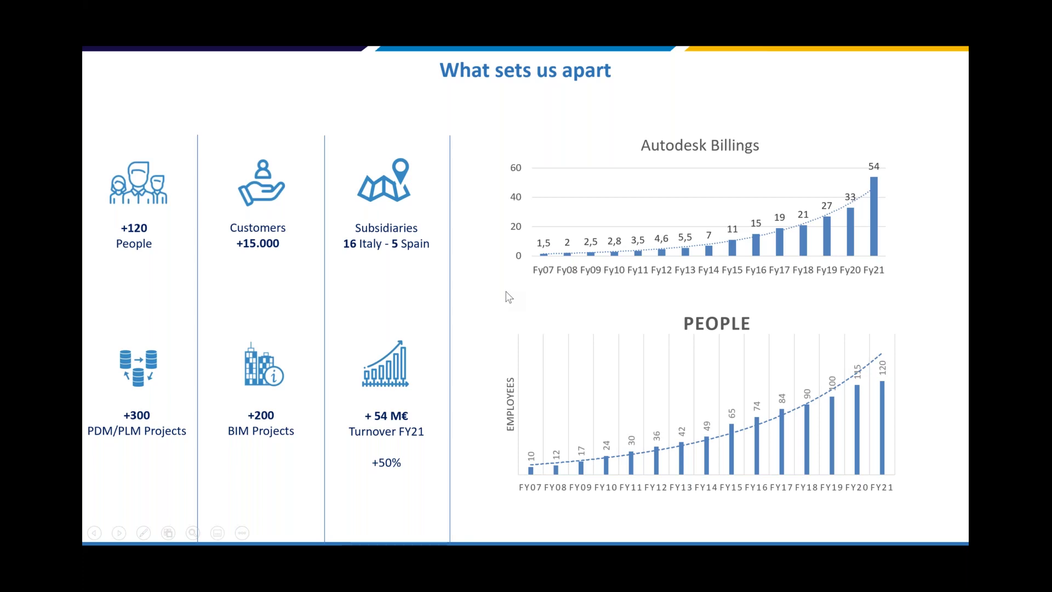
# Advance the slideshow to the Subsidiaries map slide
pyautogui.press('Right')
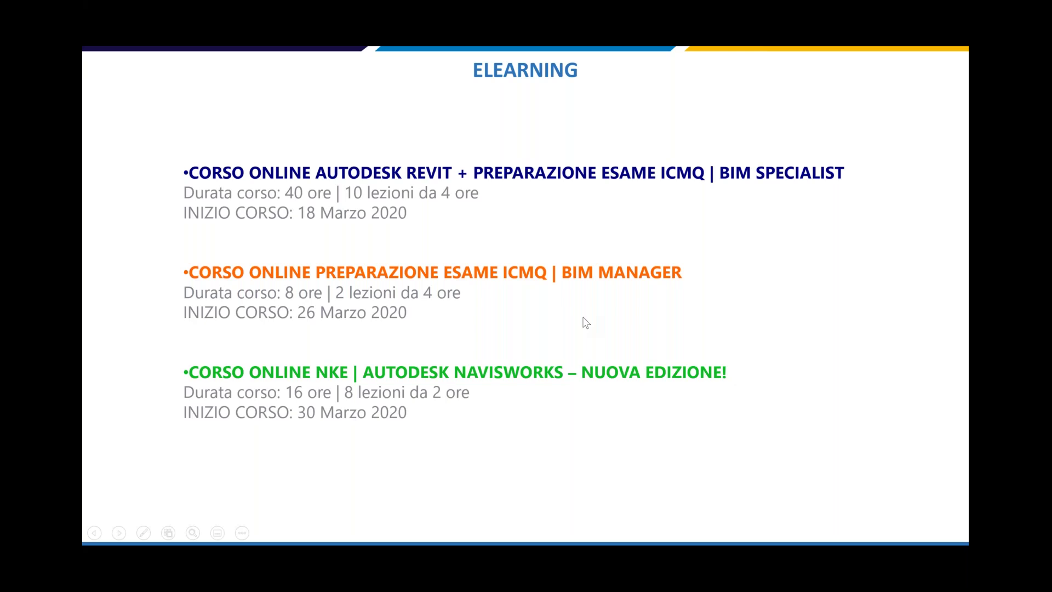
# Advance past the VR headset photo slide to the BIM4WORK website slide
pyautogui.click(583, 317)
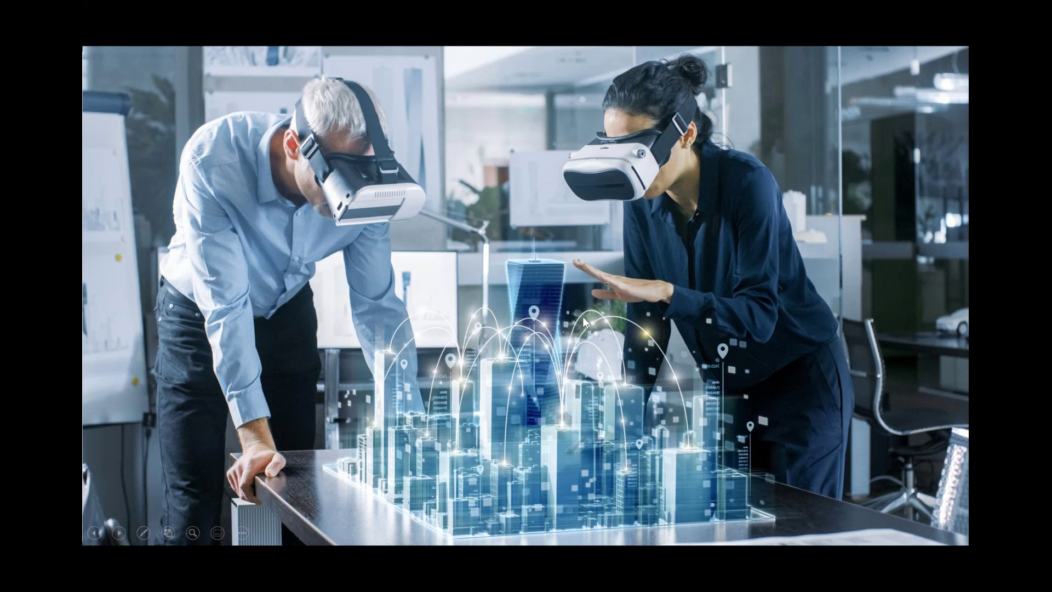
pyautogui.press('Right')
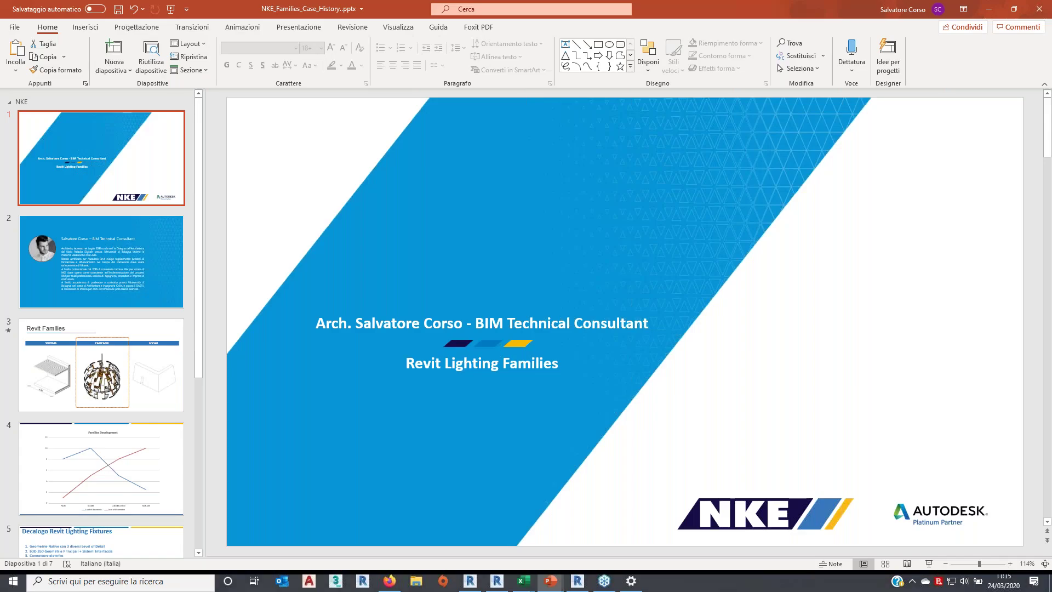
# Start the slideshow showing the 'Revit Lighting Families' title slide
pyautogui.press('F5')
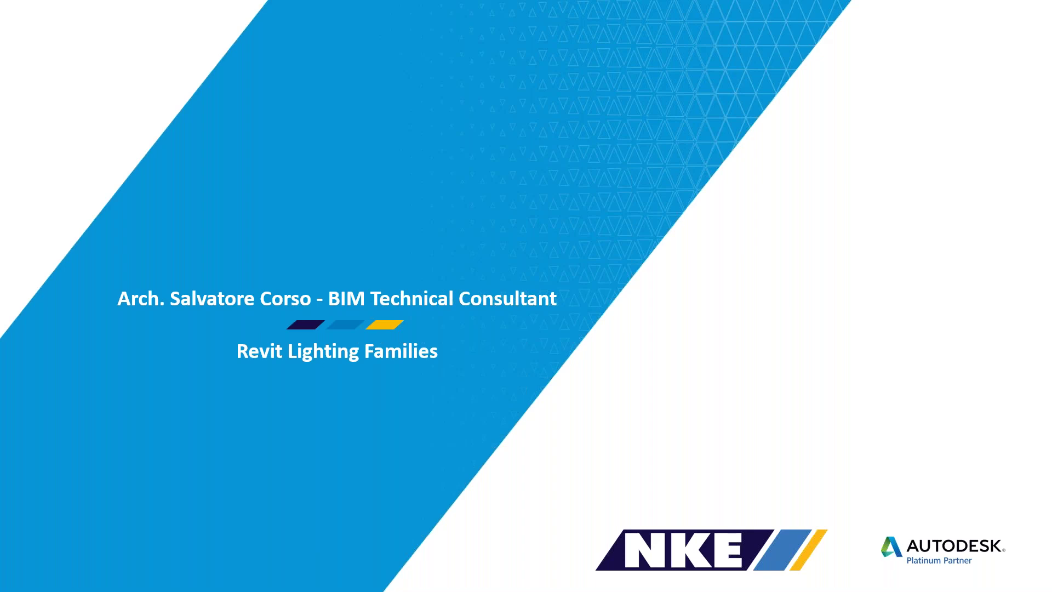
# Exit the slideshow back to Normal view on slide 1 of 7
pyautogui.press('Escape')
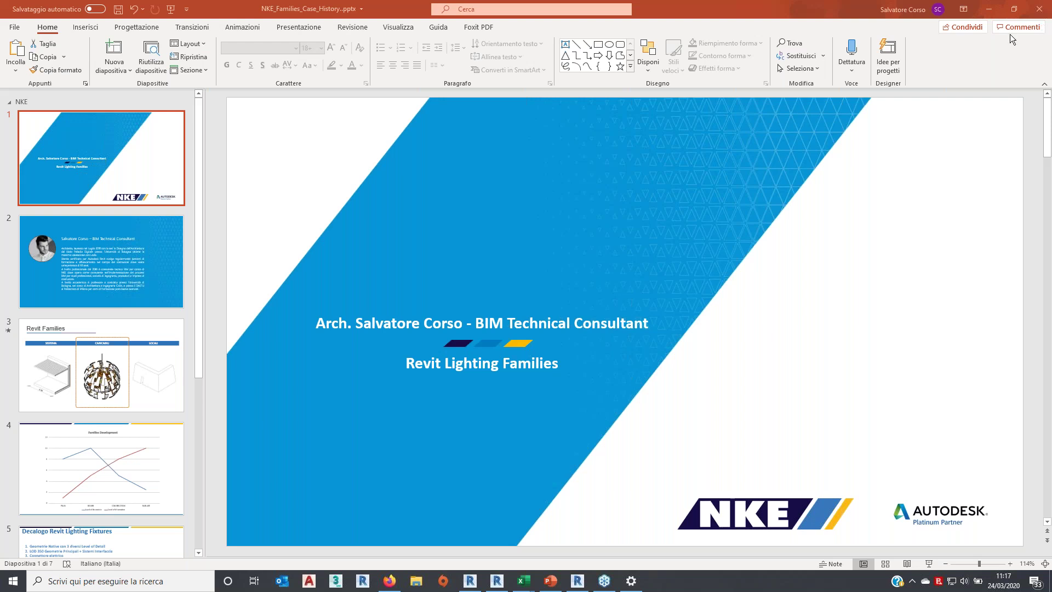
# Go to slide 3, 'Revit Families', comparing SISTEMA, CARICABILI and LOCALI families
pyautogui.click(132, 371)
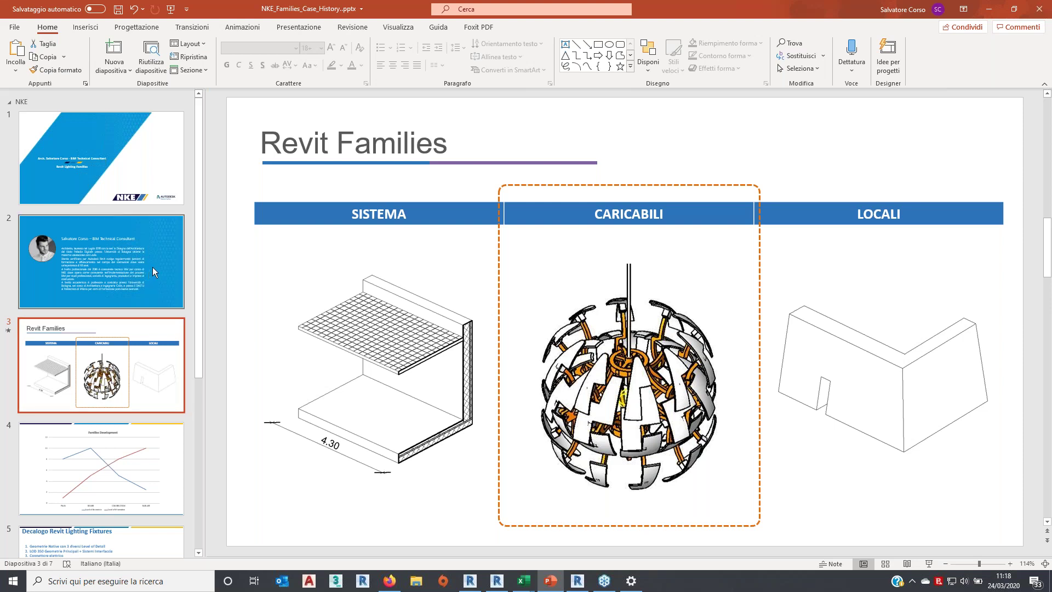
# Select slide 4, the Families Development chart, and present it full screen
pyautogui.click(169, 459)
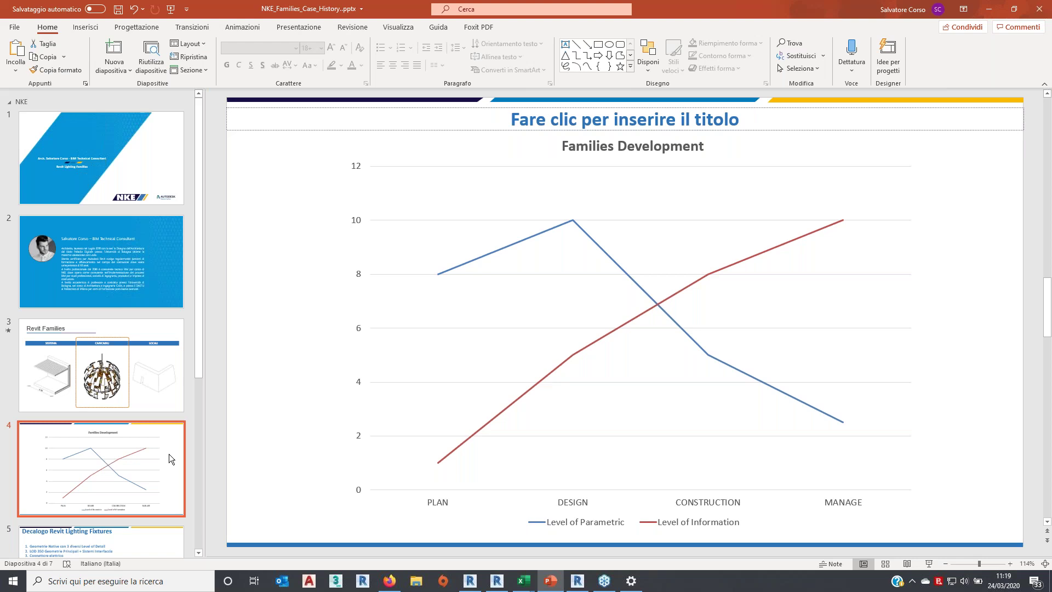
pyautogui.hotkey('shift', 'F5')
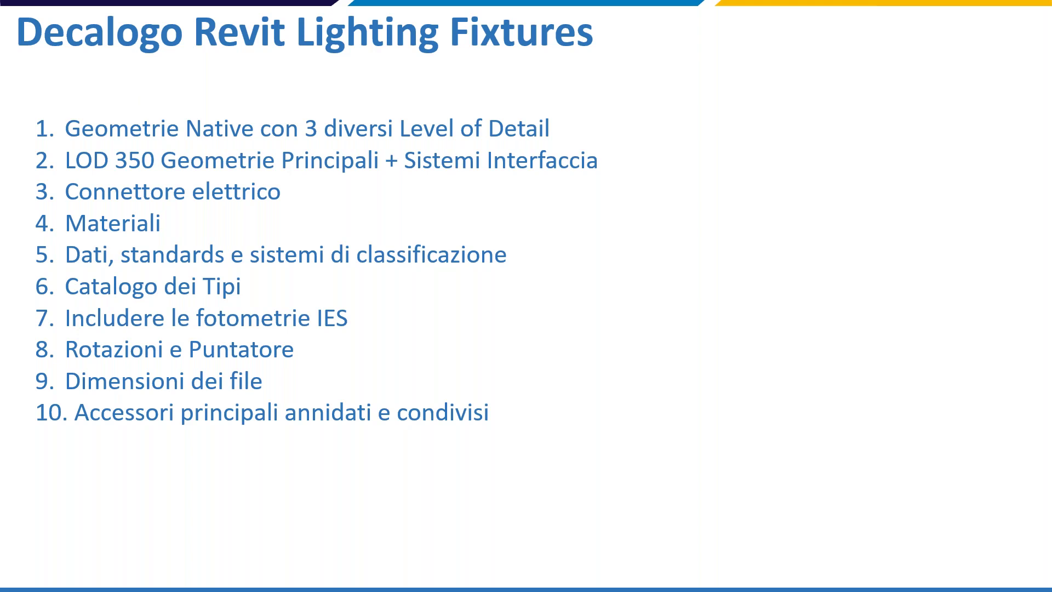
# Exit the full-screen slideshow back to Normal editing view
pyautogui.press('Escape')
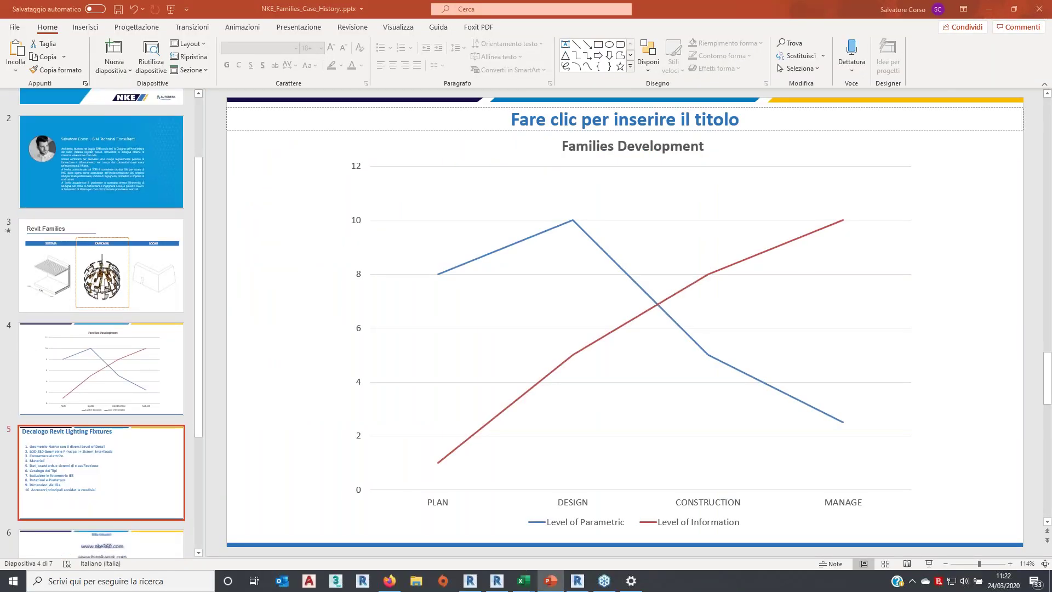
# Switch to the Revit lighting project and pan the 3D view across the fixtures
pyautogui.click(583, 586)
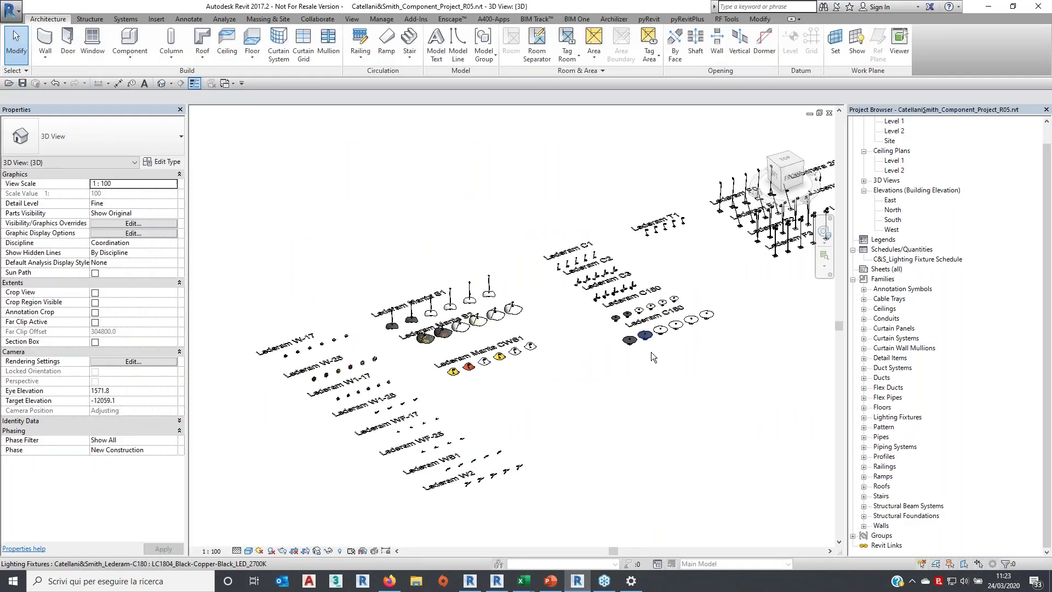
pyautogui.moveTo(651, 352)
pyautogui.mouseDown(button='middle')
pyautogui.moveTo(598, 361)
pyautogui.moveTo(570, 385)
pyautogui.mouseUp(button='middle')
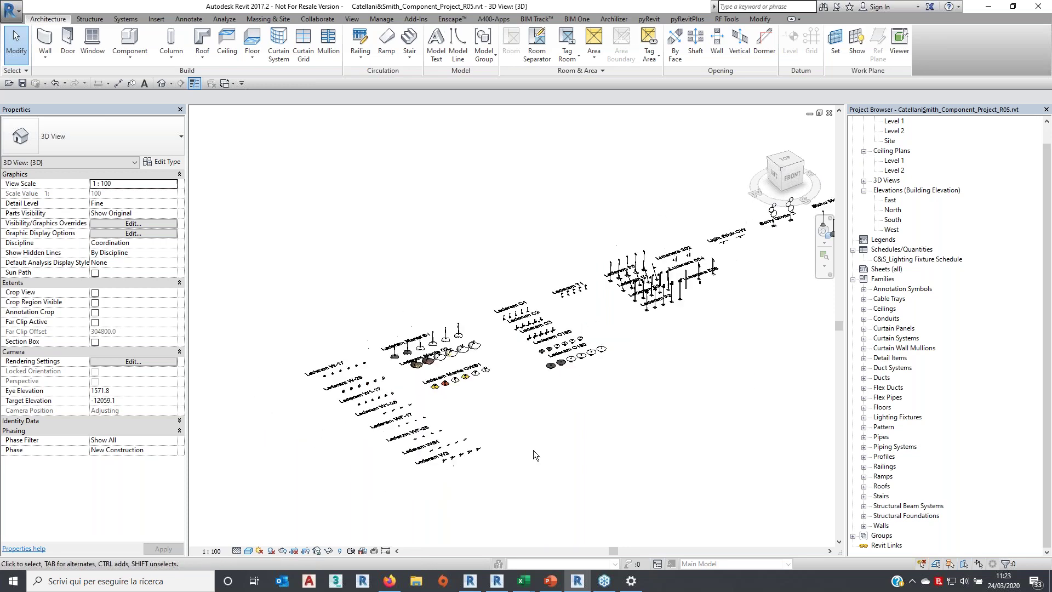
pyautogui.moveTo(683, 370); pyautogui.dragTo(630, 373, button='middle')
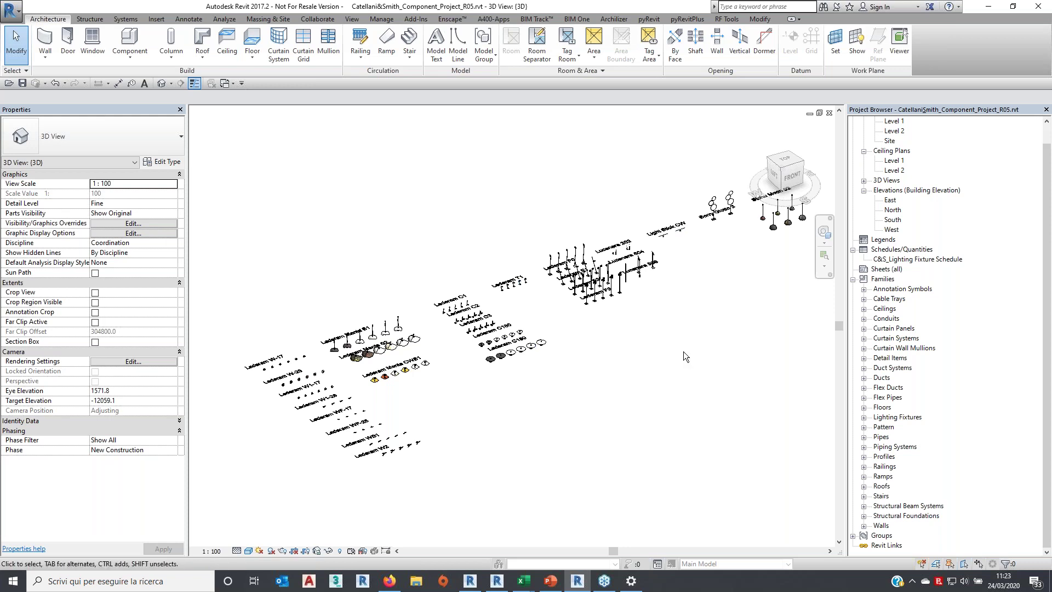
pyautogui.moveTo(684, 352); pyautogui.dragTo(674, 365, button='middle')
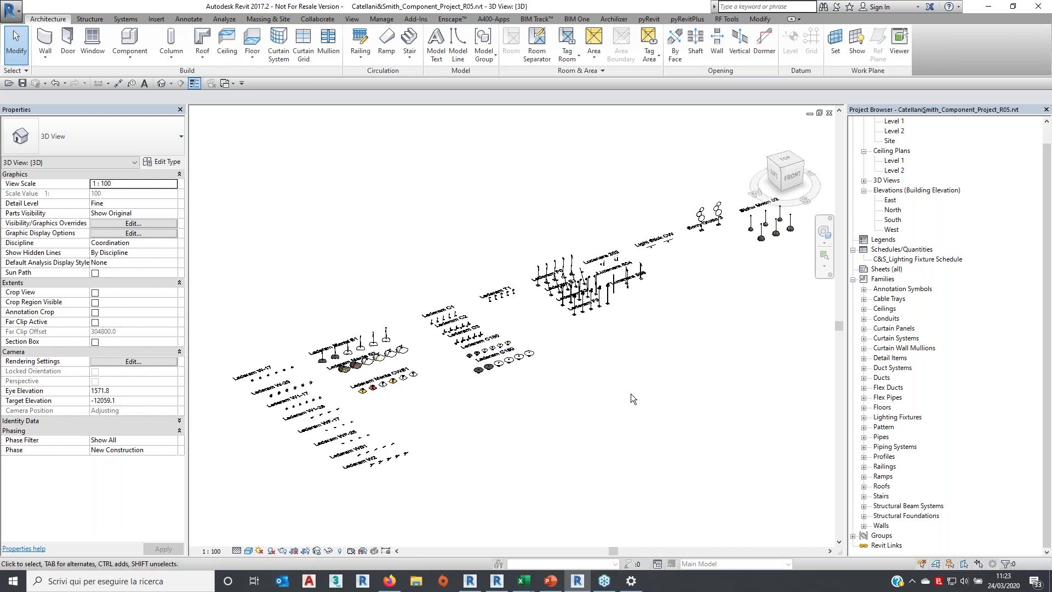
pyautogui.moveTo(630, 393); pyautogui.dragTo(678, 396, button='middle')
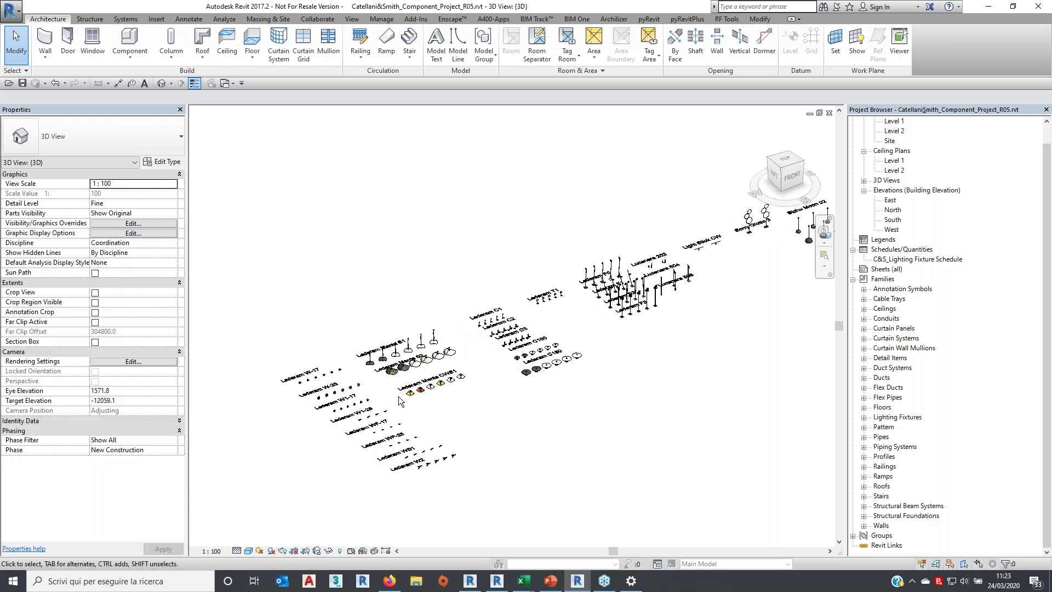
# Zoom in and pan until the Lederam Manta S2 pendant lights fill the 3D view
pyautogui.scroll(2, 408, 386)
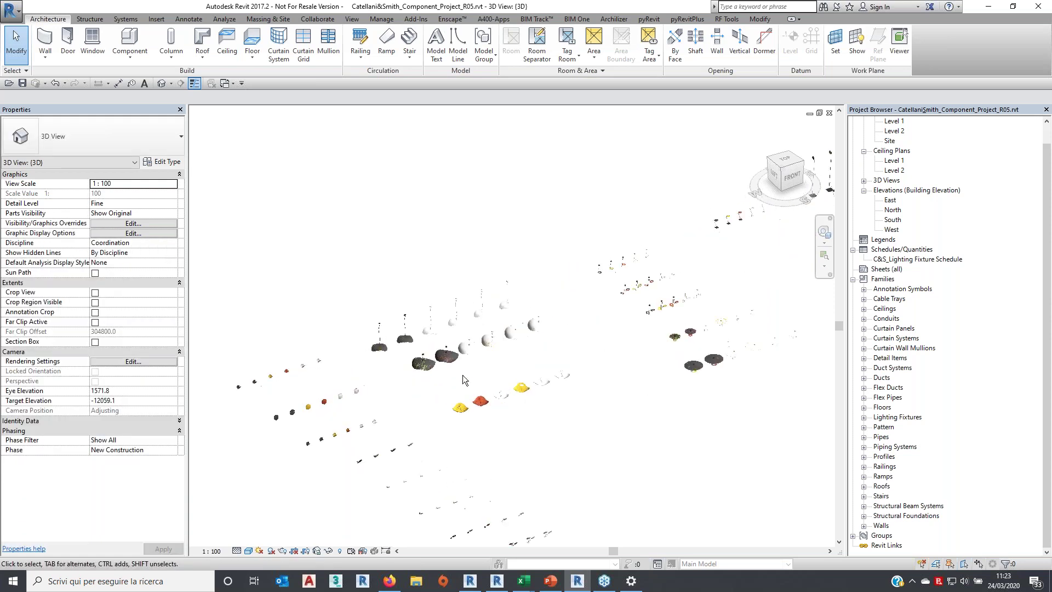
pyautogui.scroll(1, 415, 374)
pyautogui.moveTo(477, 376); pyautogui.dragTo(686, 374, button='middle')
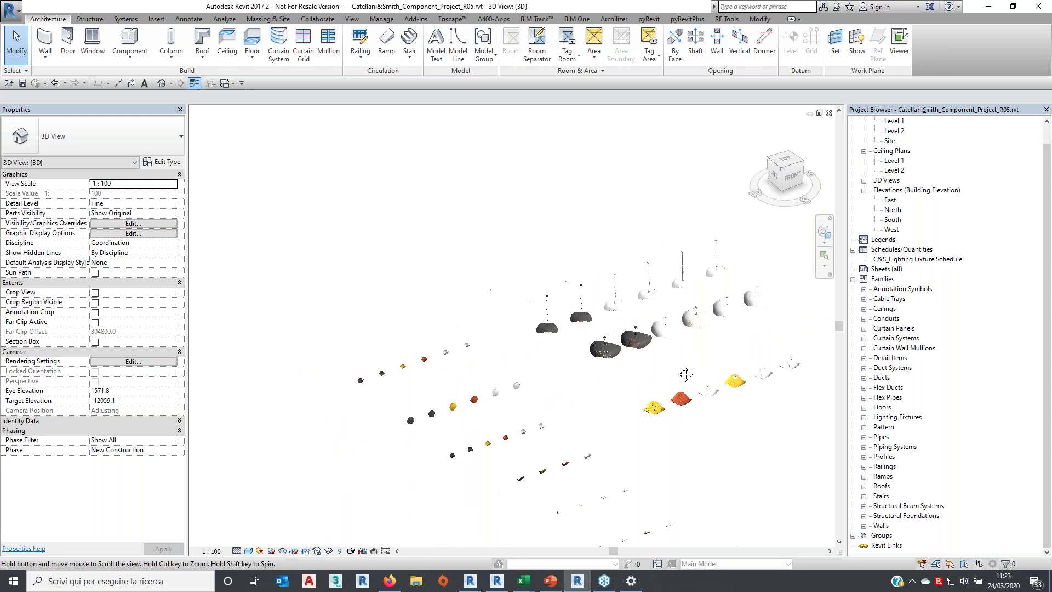
pyautogui.scroll(2, 633, 357)
pyautogui.scroll(1, 636, 354)
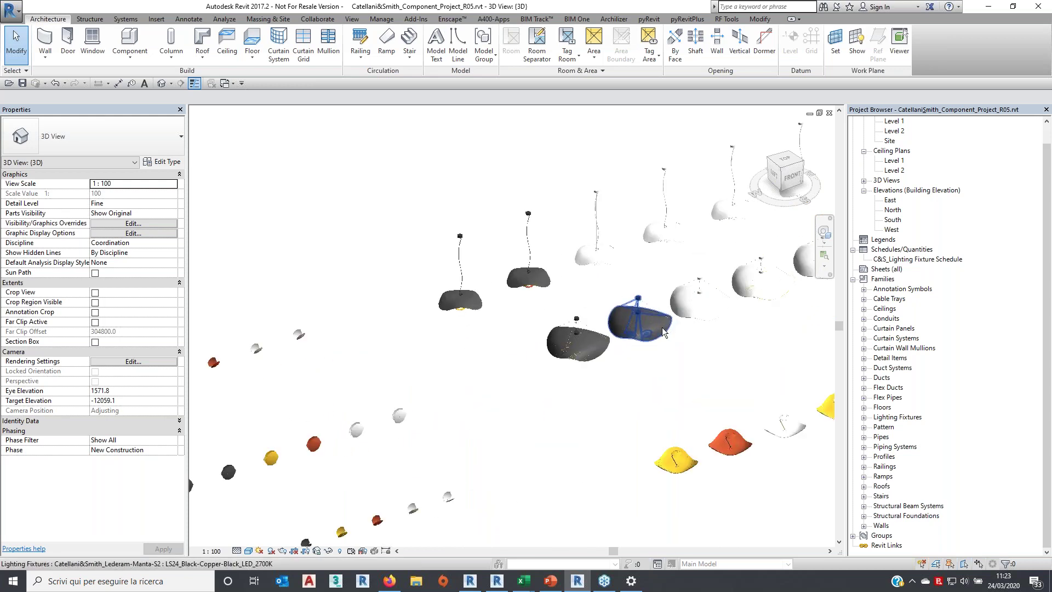
pyautogui.scroll(2, 662, 327)
pyautogui.scroll(2, 689, 334)
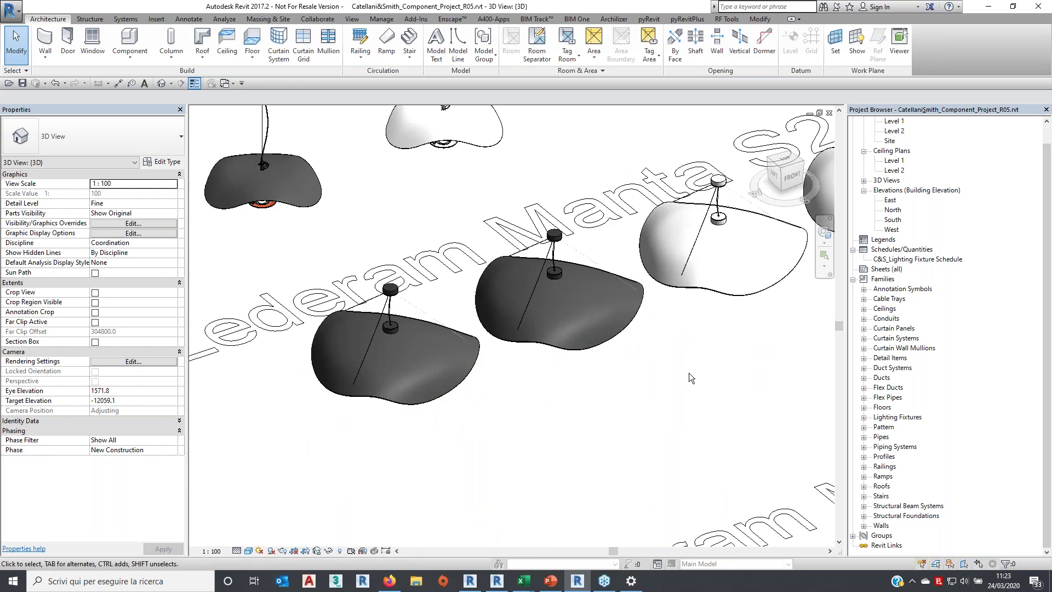
pyautogui.moveTo(679, 353); pyautogui.dragTo(545, 432, button='middle')
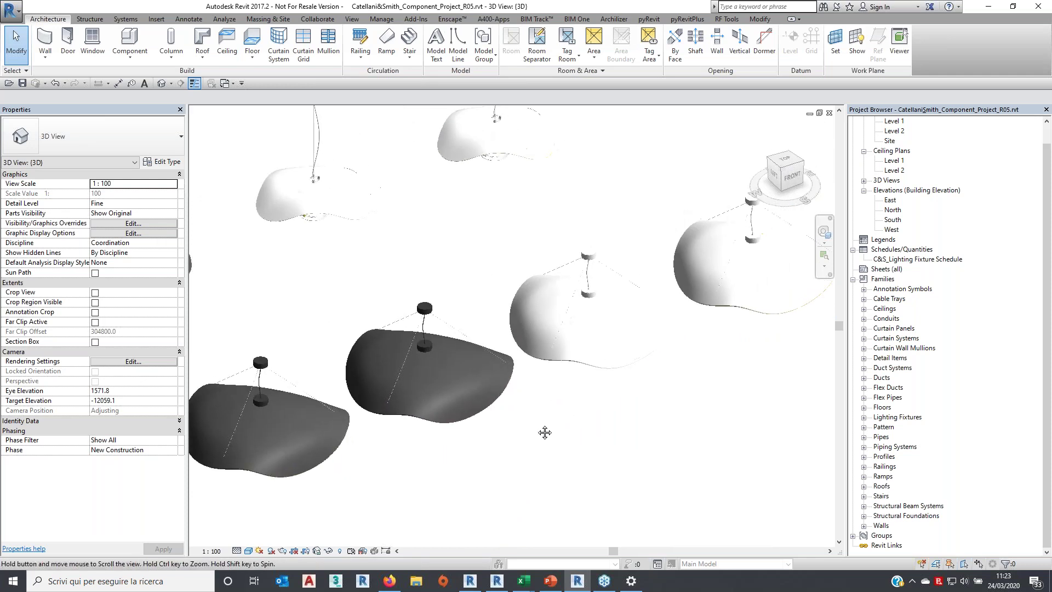
pyautogui.scroll(1, 609, 390)
pyautogui.scroll(1, 610, 390)
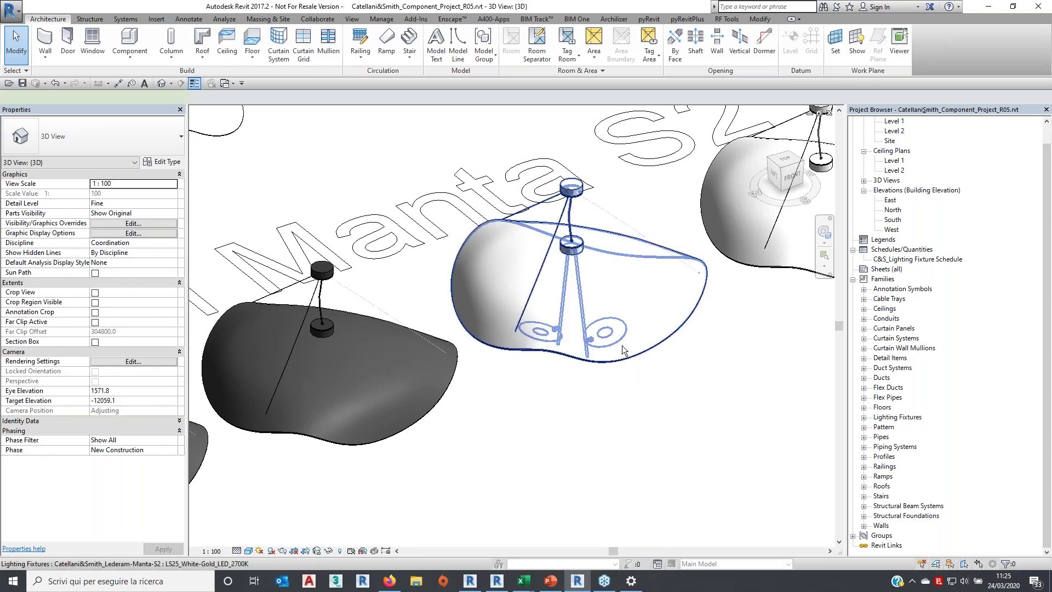
# Isolate the white-gold Lederam Manta S2 pendant with HI and view it close up from below
pyautogui.click(654, 264)
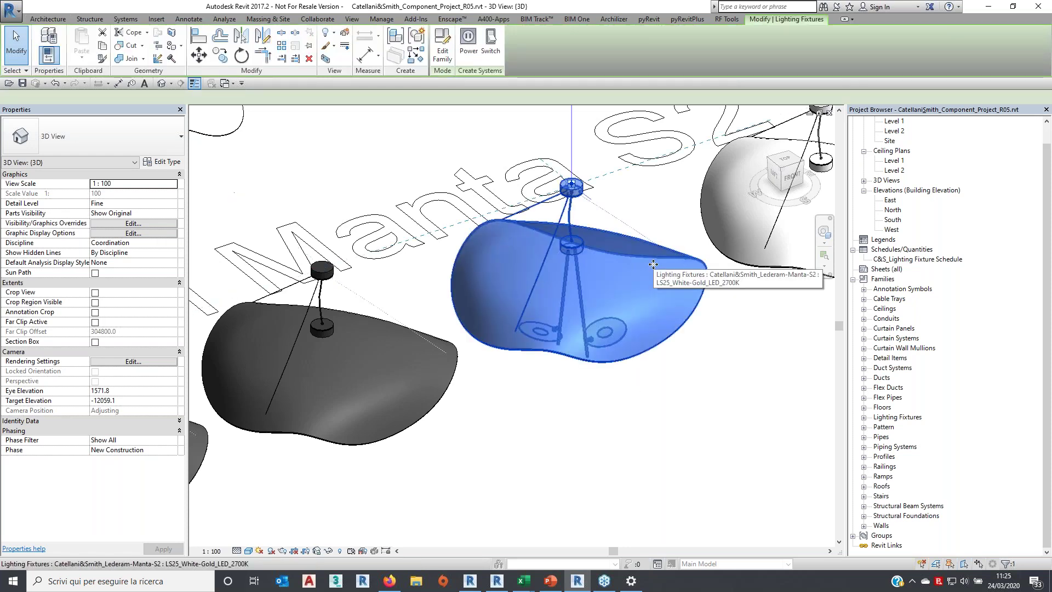
pyautogui.press('h')
pyautogui.press('i')
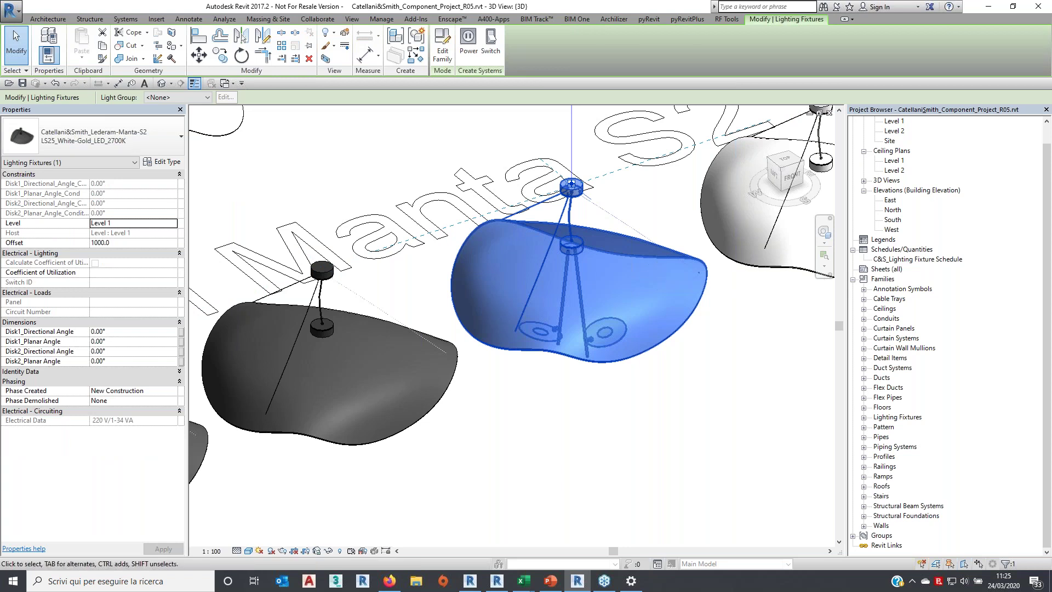
pyautogui.moveTo(653, 264)
pyautogui.keyDown('shift'); pyautogui.mouseDown(button='middle')
pyautogui.moveTo(672, 357)
pyautogui.moveTo(687, 211)
pyautogui.mouseUp(button='middle'); pyautogui.keyUp('shift')
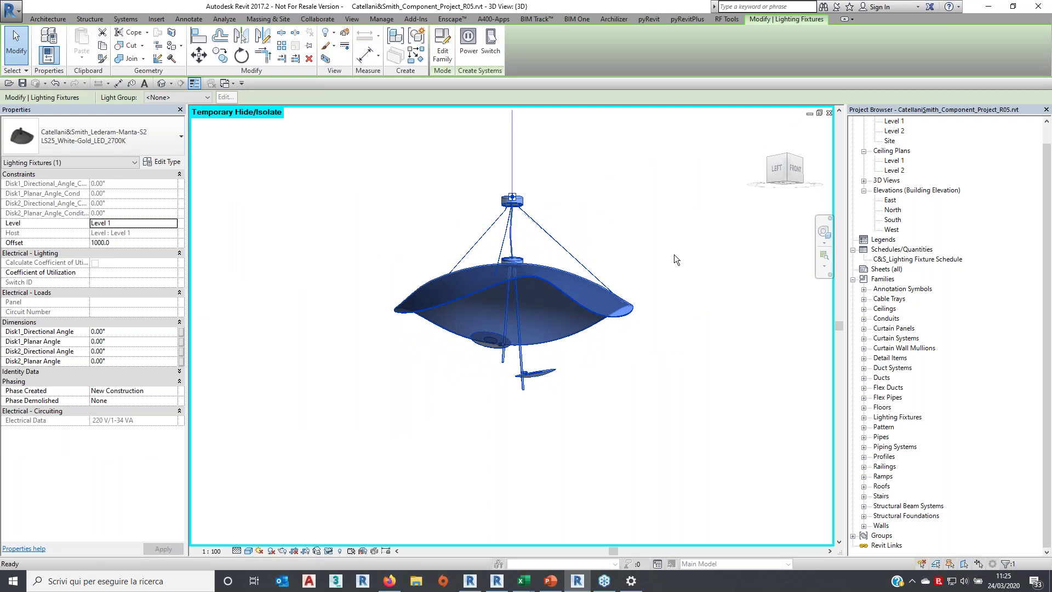
pyautogui.press('Escape')
pyautogui.scroll(2, 525, 307)
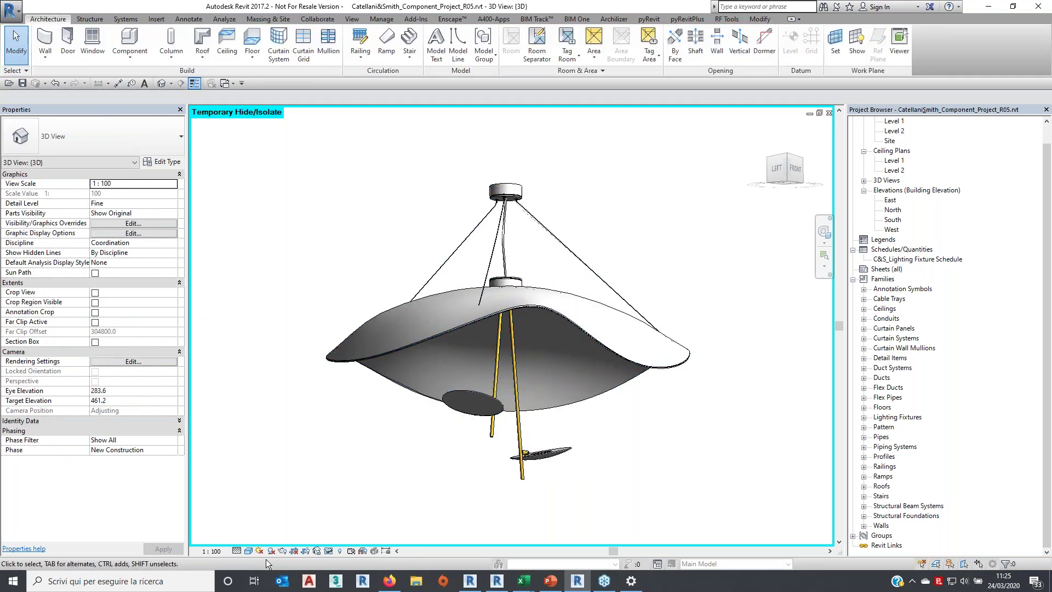
pyautogui.click(236, 551)
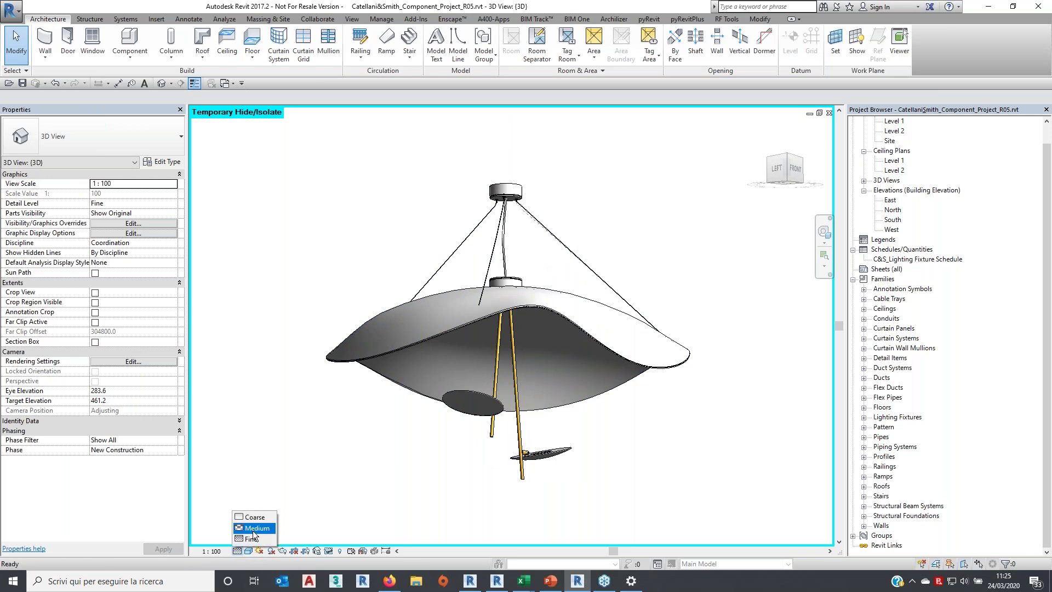
# Switch the view to Medium detail level and dismiss the save reminder
pyautogui.click(253, 531)
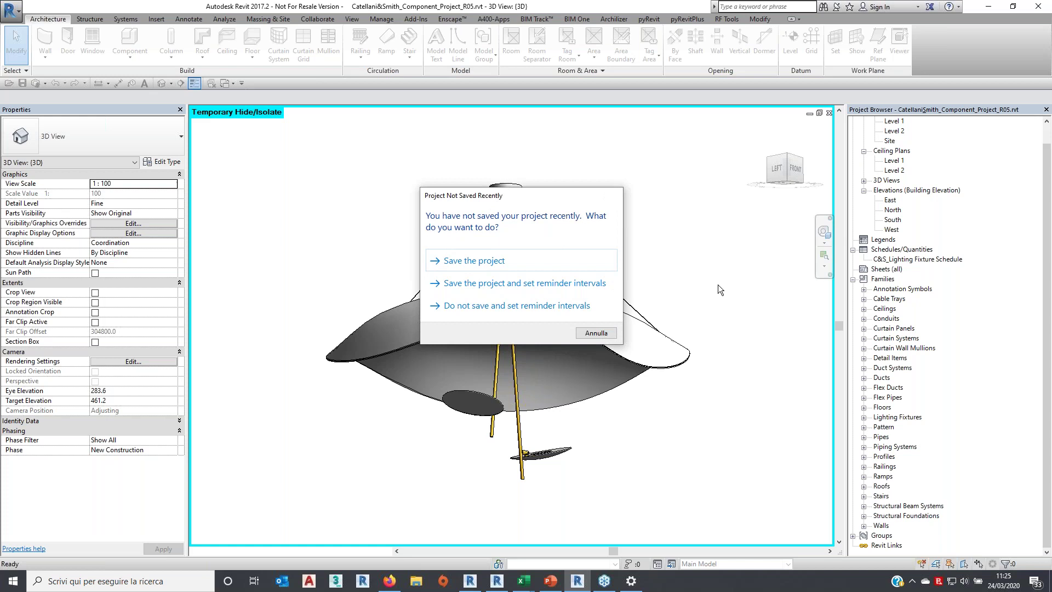
pyautogui.press('Escape')
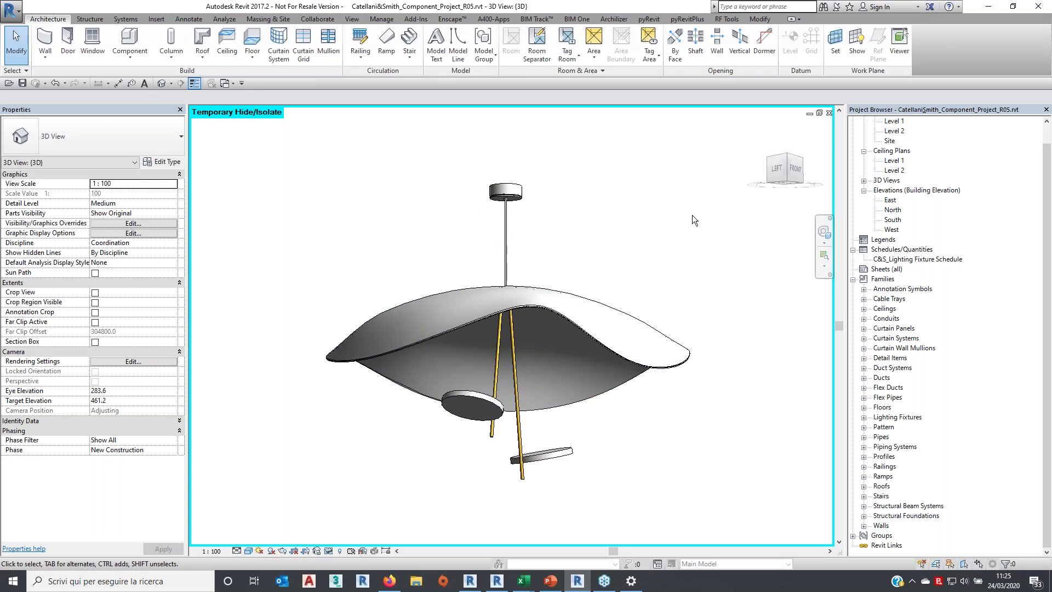
# Set the isolated fixture to Coarse detail, showing it as a simple cylinder, and zoom out
pyautogui.click(237, 550)
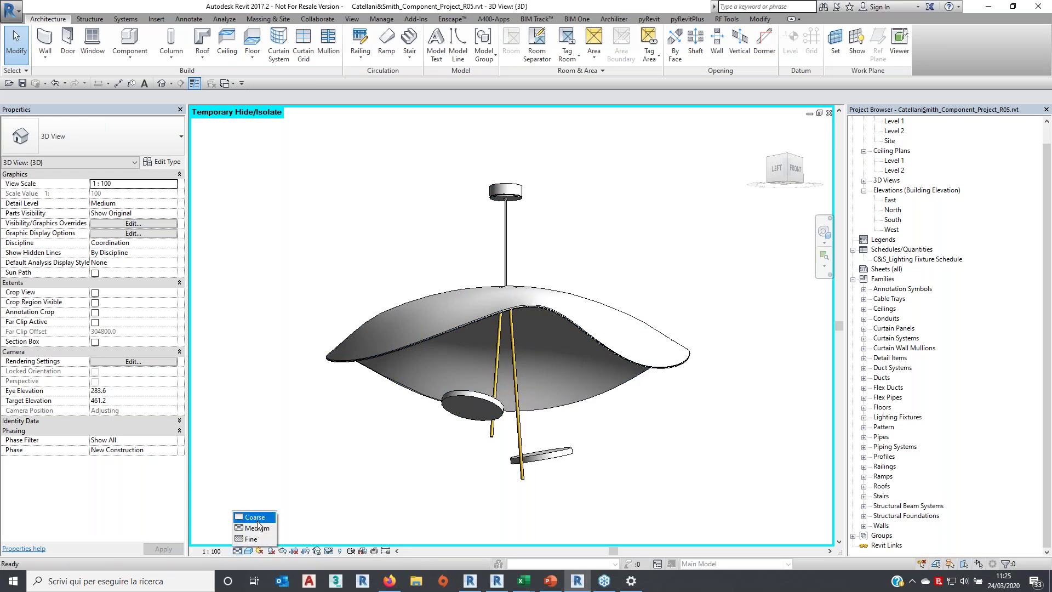
pyautogui.click(259, 520)
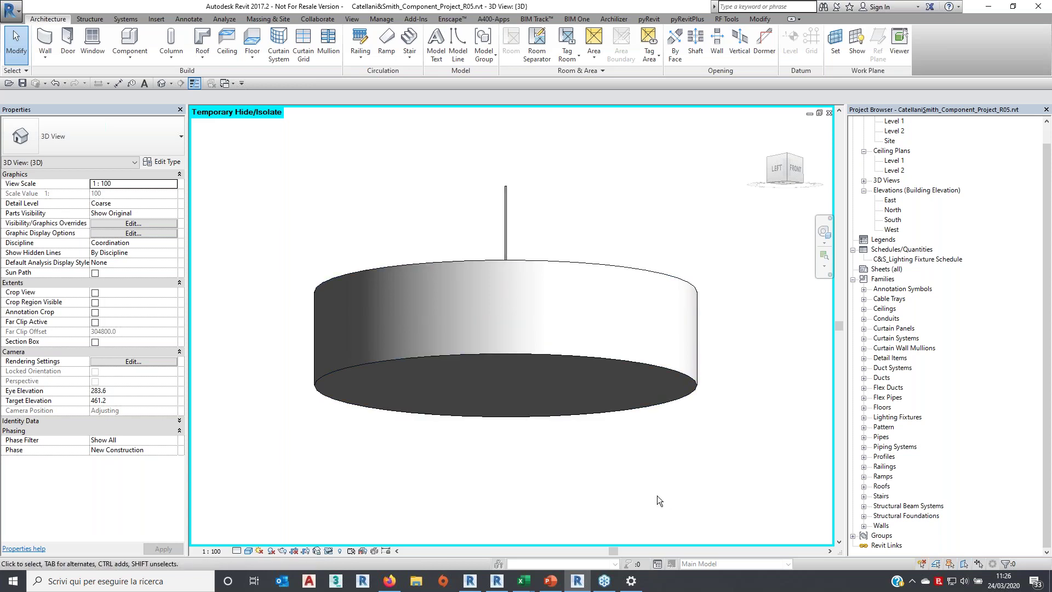
pyautogui.scroll(-5, 660, 429)
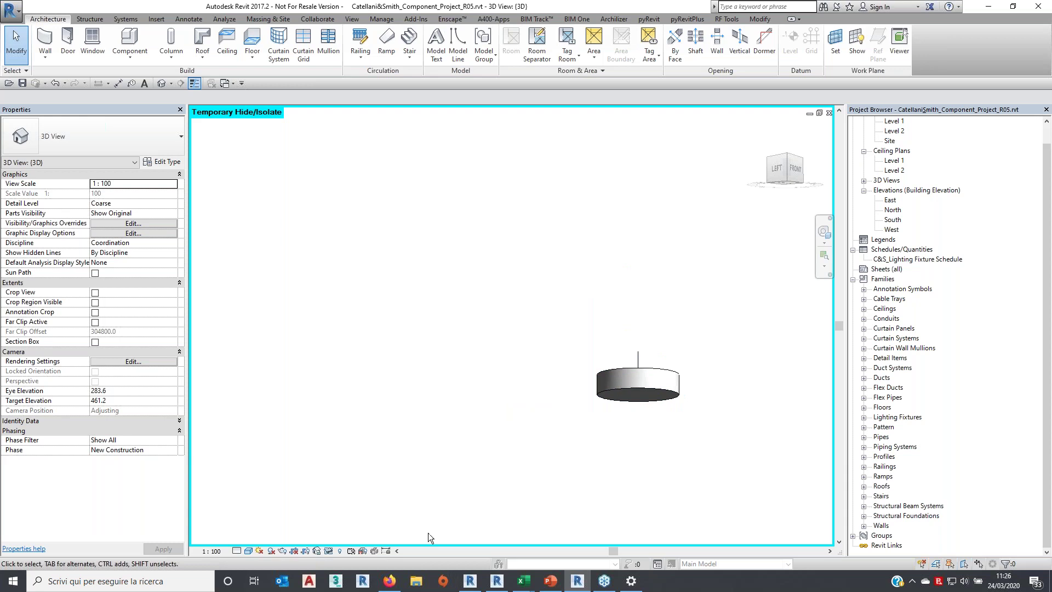
# Reset temporary isolation so all lighting fixtures reappear, seen from above
pyautogui.click(329, 551)
pyautogui.click(378, 539)
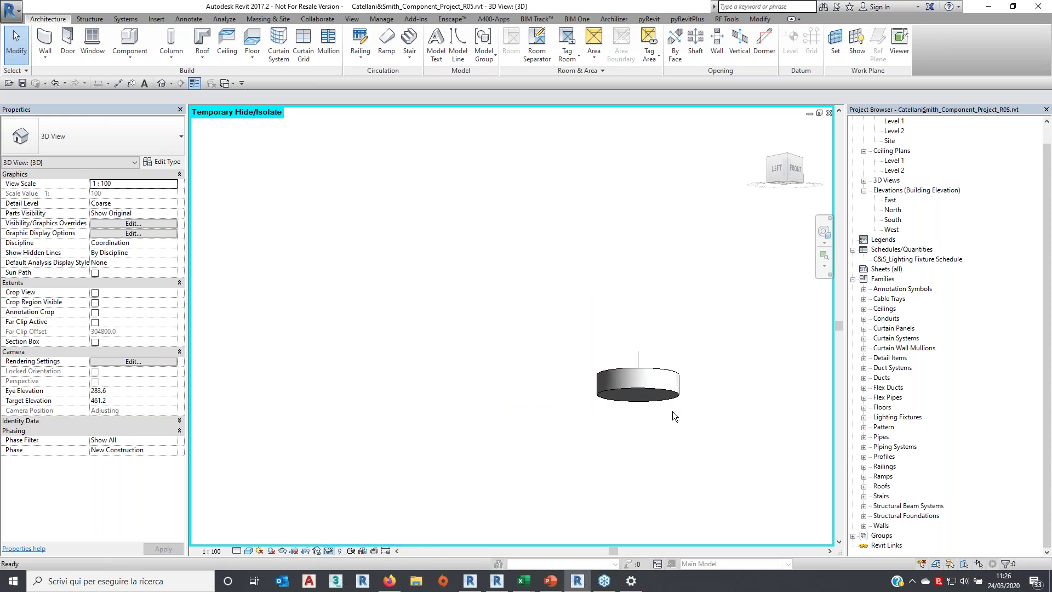
pyautogui.moveTo(674, 415)
pyautogui.keyDown('shift'); pyautogui.mouseDown(button='middle')
pyautogui.moveTo(720, 506)
pyautogui.moveTo(672, 386)
pyautogui.mouseUp(button='middle'); pyautogui.keyUp('shift')
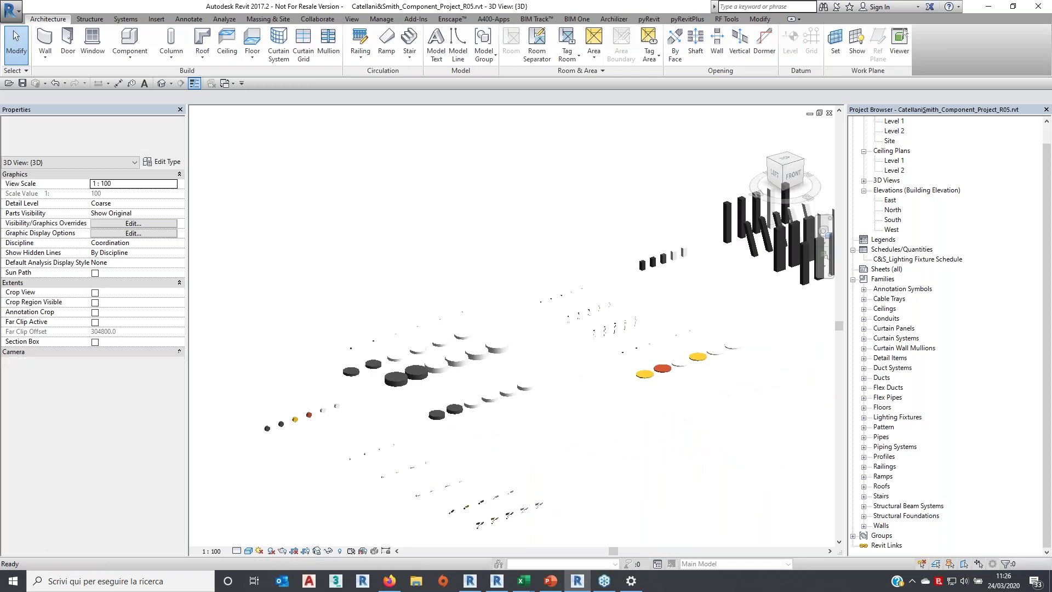
# Frame the labelled fixture families, then return to PowerPoint and select line 2 of slide 5
pyautogui.moveTo(574, 446)
pyautogui.mouseDown(button='middle')
pyautogui.moveTo(626, 447)
pyautogui.moveTo(696, 388)
pyautogui.mouseUp(button='middle')
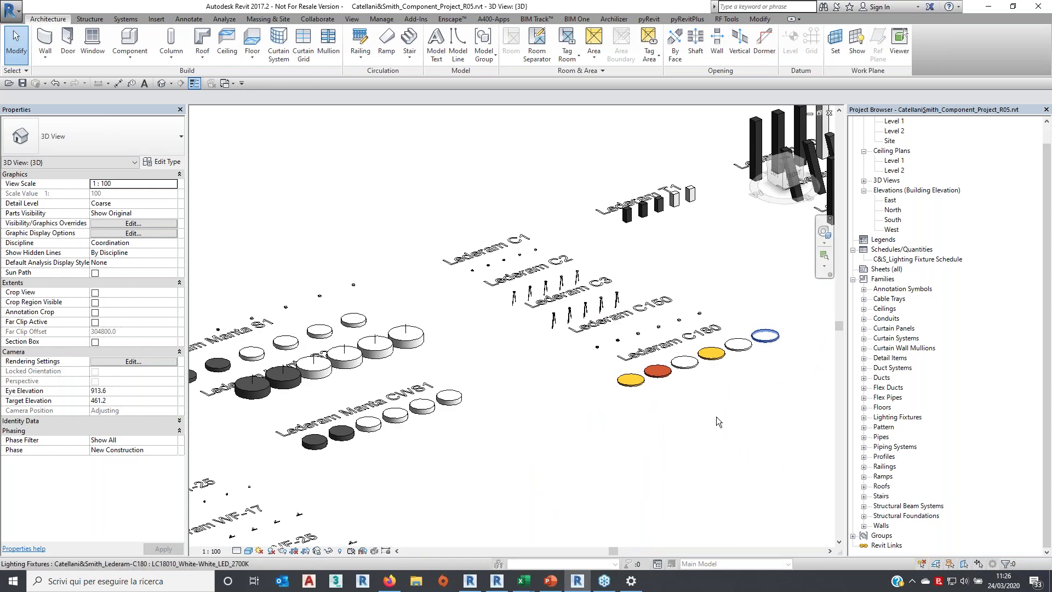
pyautogui.moveTo(550, 581)
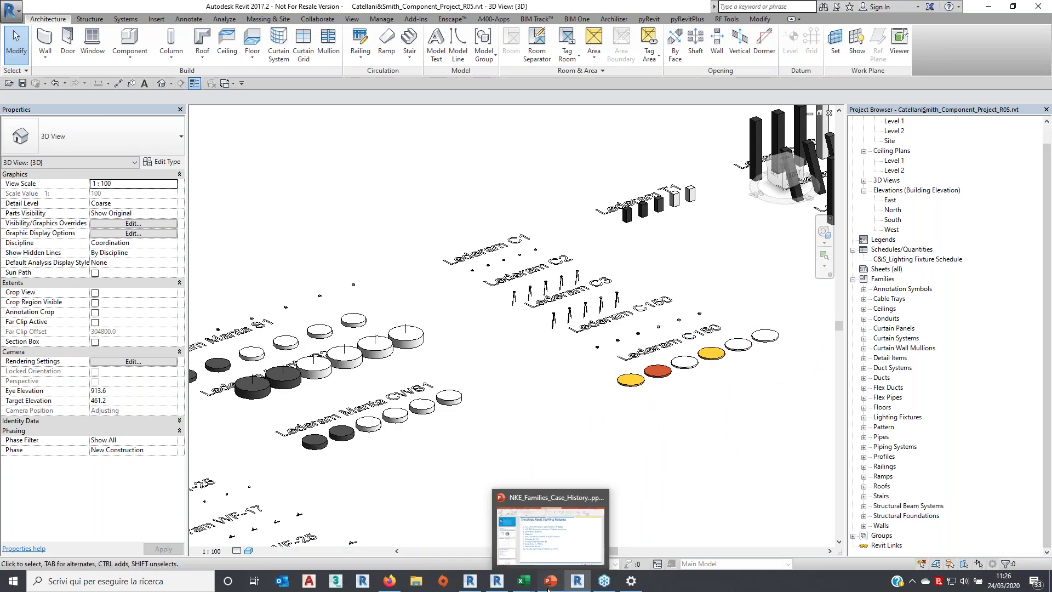
pyautogui.click(548, 580)
pyautogui.moveTo(275, 219); pyautogui.dragTo(682, 227)
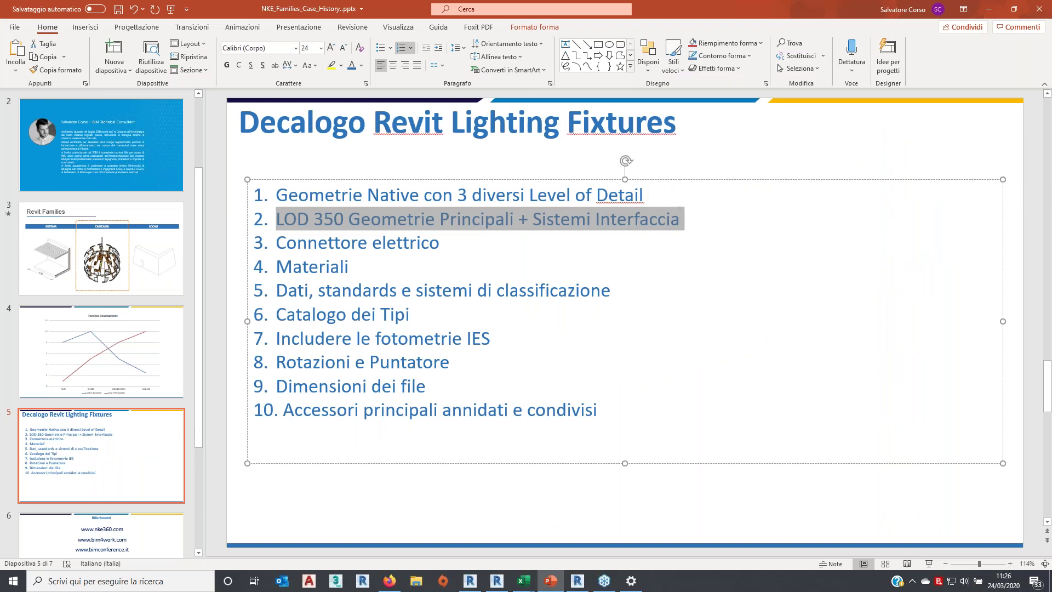
# Highlight '350' in the LOD 350 line of slide 5, then minimize PowerPoint
pyautogui.click(690, 220)
pyautogui.moveTo(314, 218); pyautogui.dragTo(344, 220)
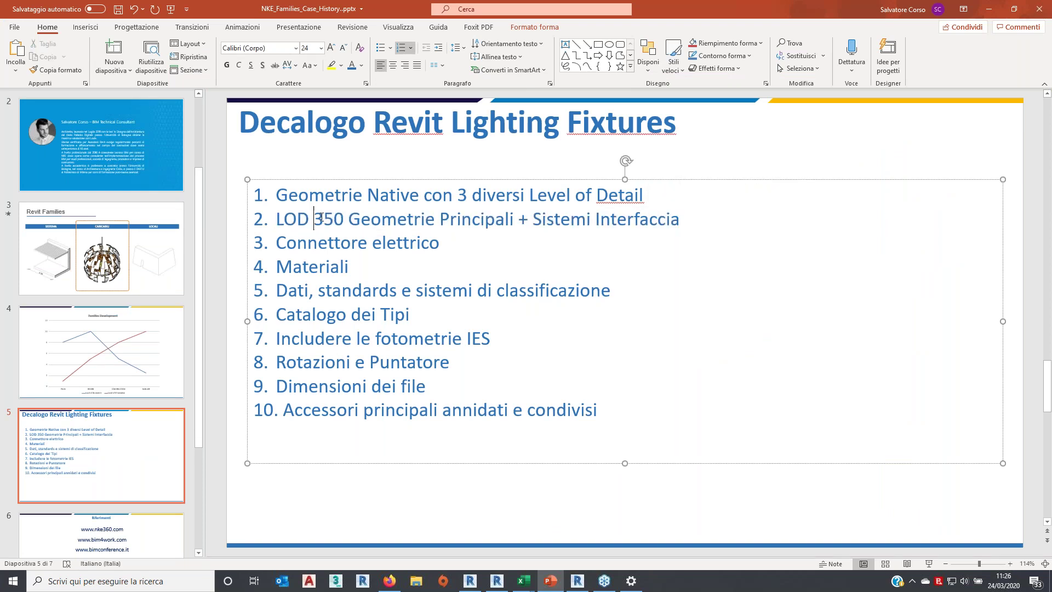
pyautogui.click(351, 222)
pyautogui.moveTo(313, 219); pyautogui.dragTo(343, 221)
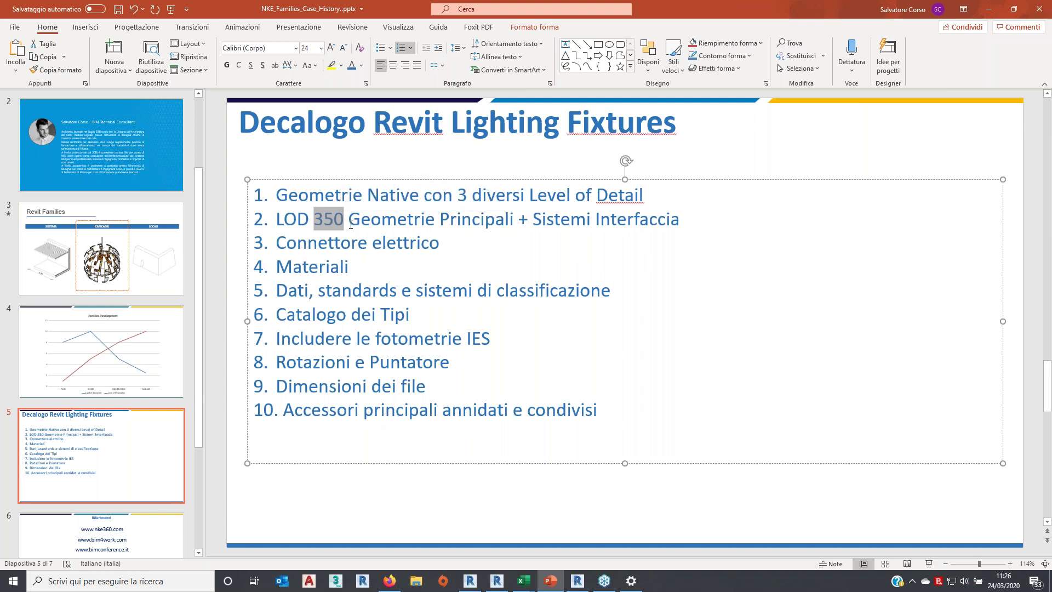
pyautogui.click(351, 224)
pyautogui.moveTo(275, 219); pyautogui.dragTo(285, 222)
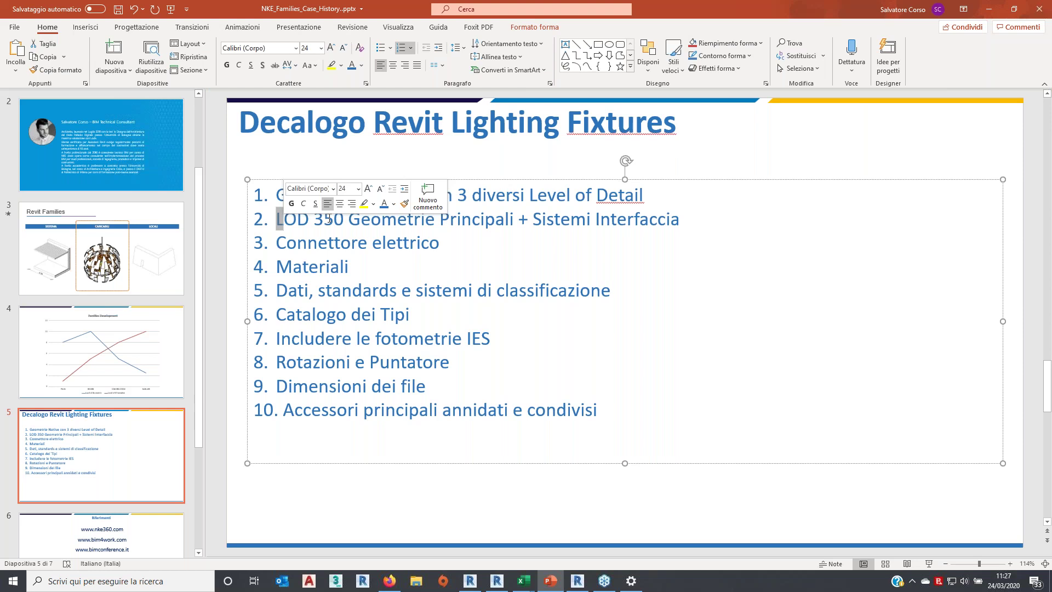
pyautogui.click(989, 13)
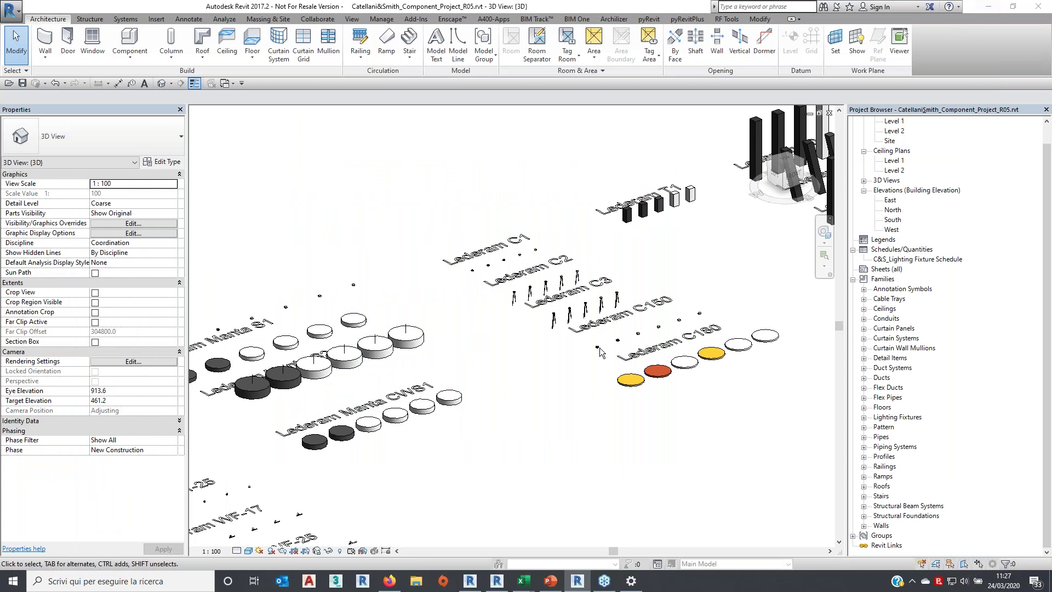
# Set the fixtures to Fine detail and zoom in to inspect a Lederam fixture from below
pyautogui.click(236, 551)
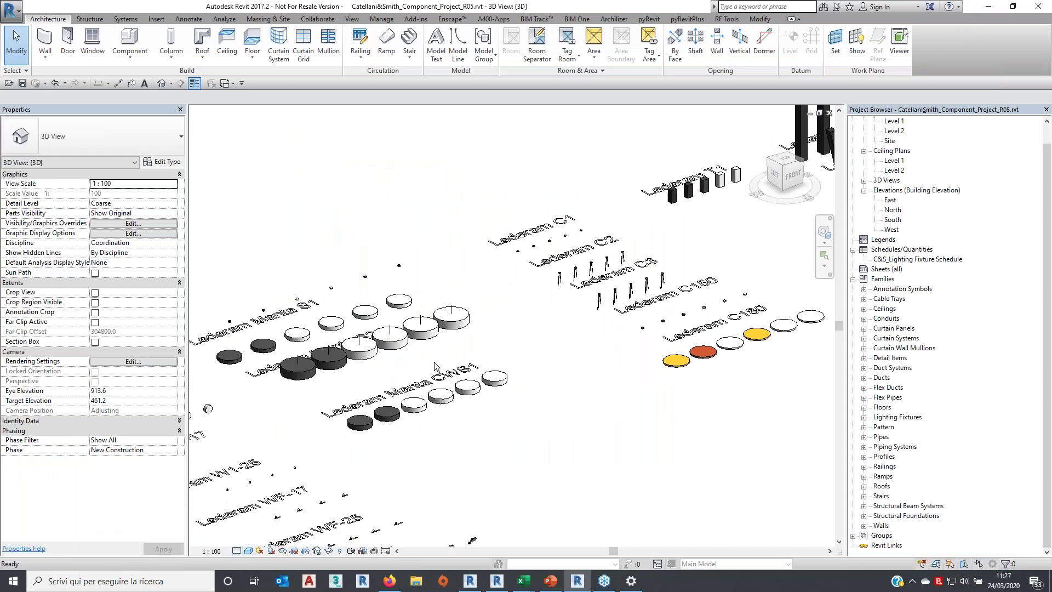
pyautogui.keyDown('shift'); pyautogui.moveTo(435, 359); pyautogui.dragTo(610, 301, button='middle'); pyautogui.keyUp('shift')
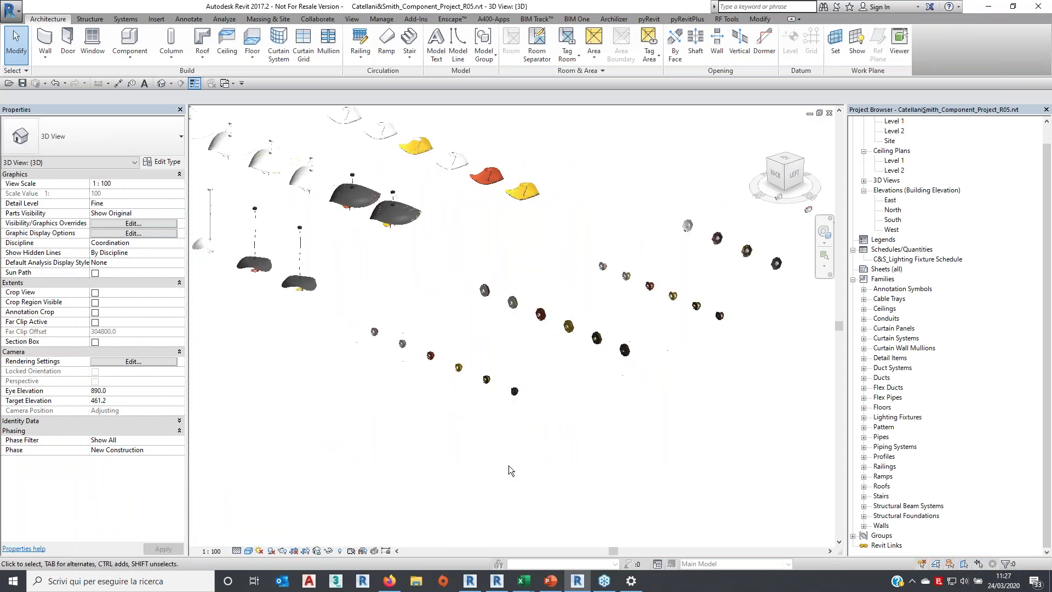
pyautogui.scroll(2, 565, 366)
pyautogui.scroll(3, 528, 348)
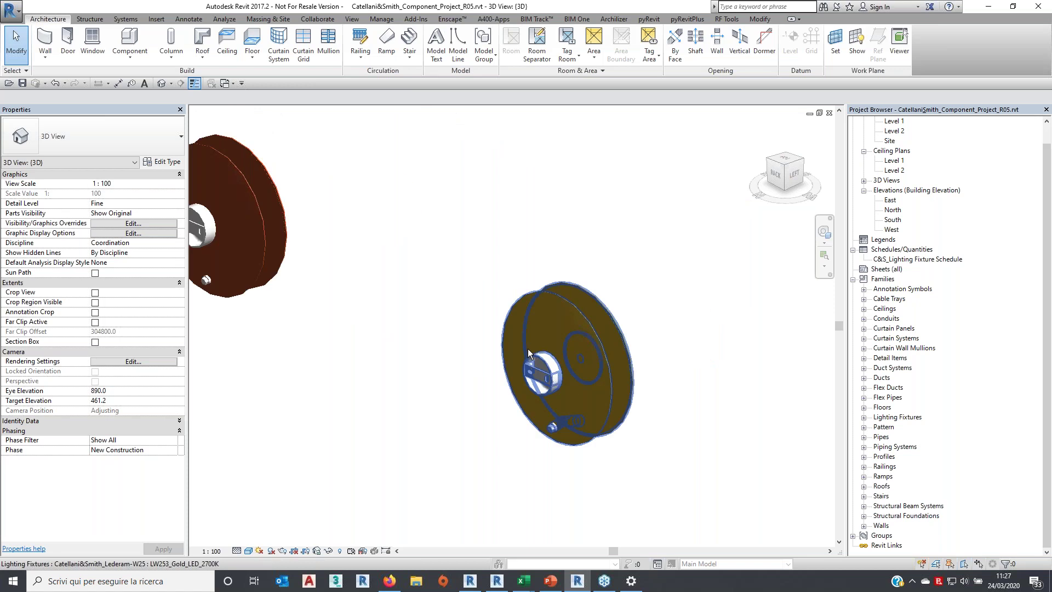
pyautogui.scroll(3, 559, 345)
pyautogui.scroll(3, 590, 332)
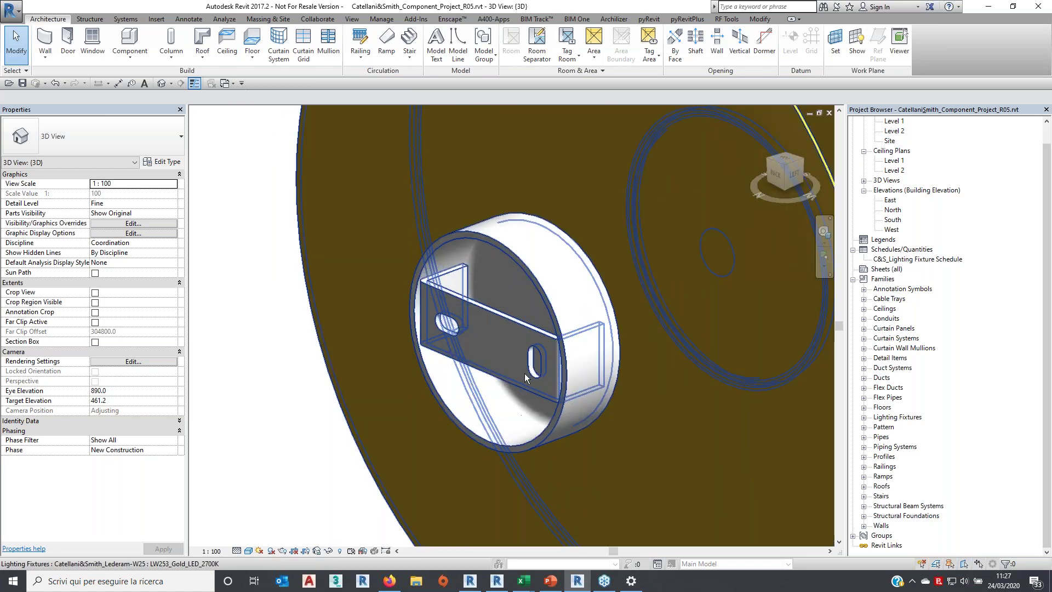
pyautogui.scroll(-3, 532, 378)
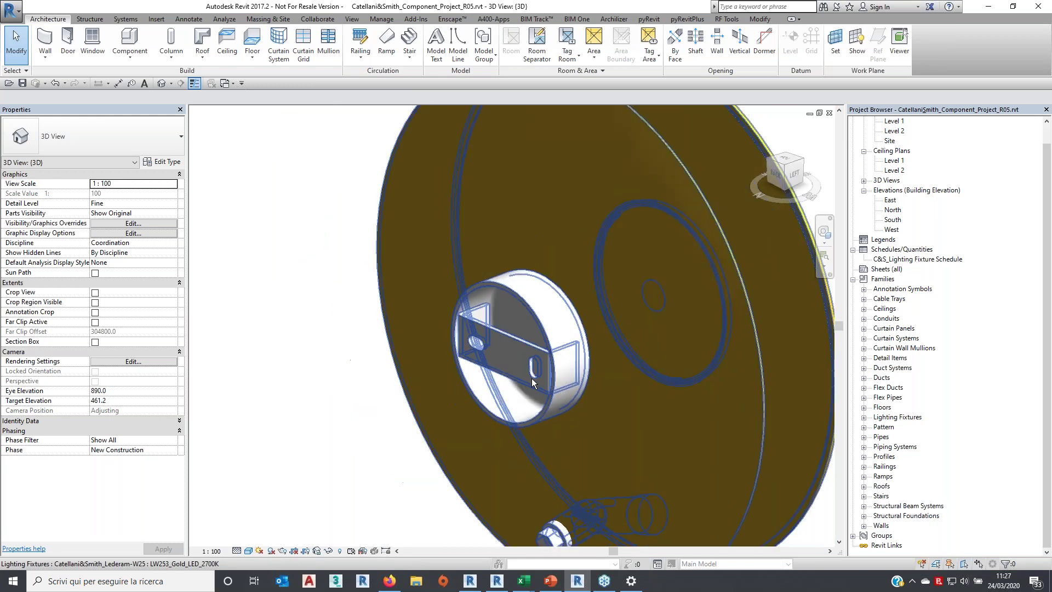
pyautogui.scroll(-3, 532, 378)
pyautogui.moveTo(532, 378)
pyautogui.keyDown('shift'); pyautogui.mouseDown(button='middle')
pyautogui.moveTo(558, 386)
pyautogui.moveTo(558, 424)
pyautogui.moveTo(534, 411)
pyautogui.mouseUp(button='middle'); pyautogui.keyUp('shift')
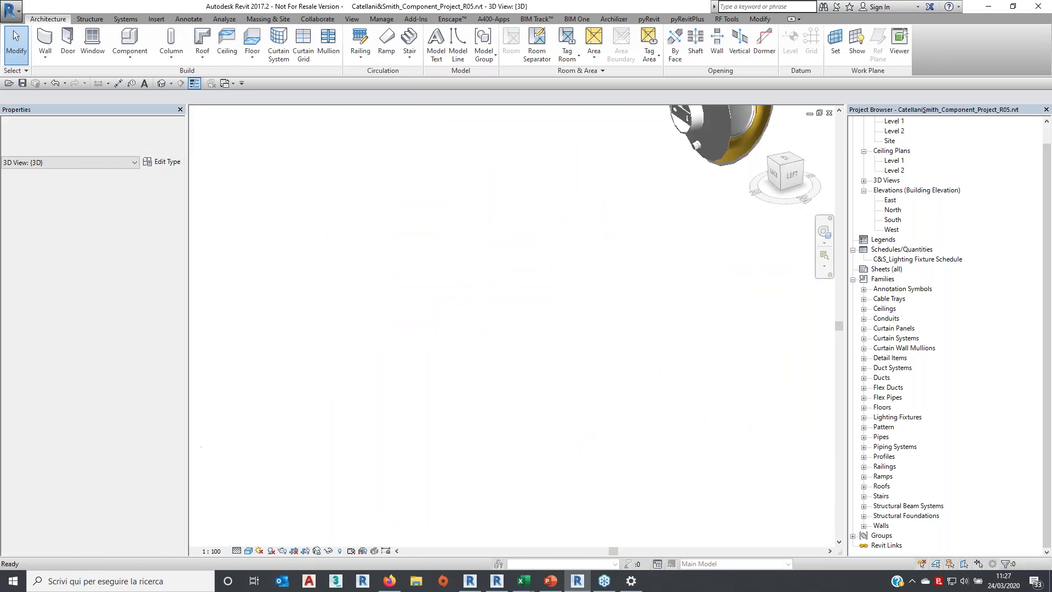
pyautogui.scroll(-3, 534, 411)
pyautogui.scroll(3, 644, 270)
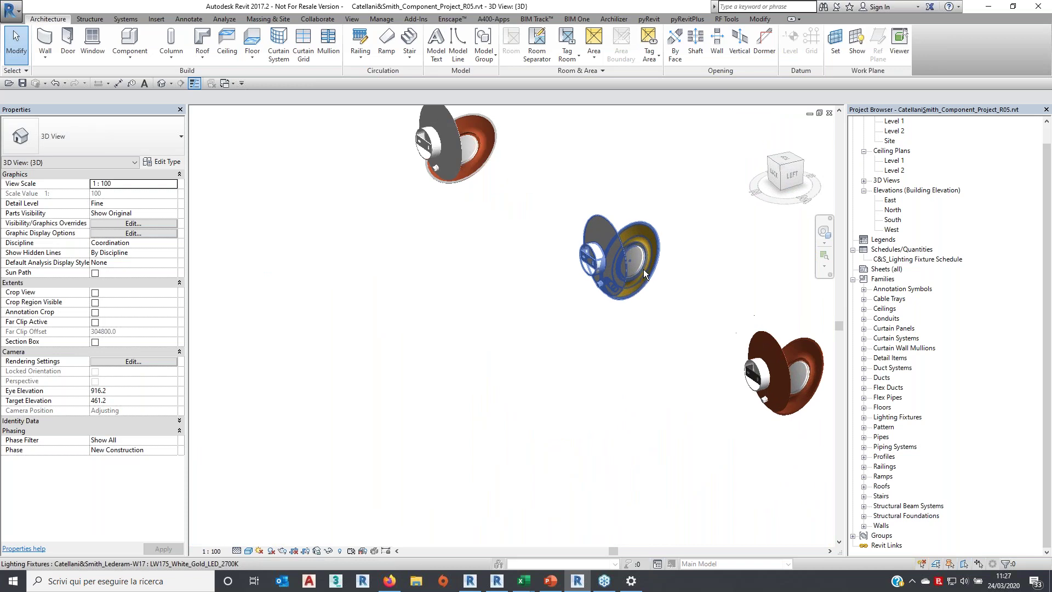
pyautogui.moveTo(643, 268); pyautogui.dragTo(622, 317, button='middle')
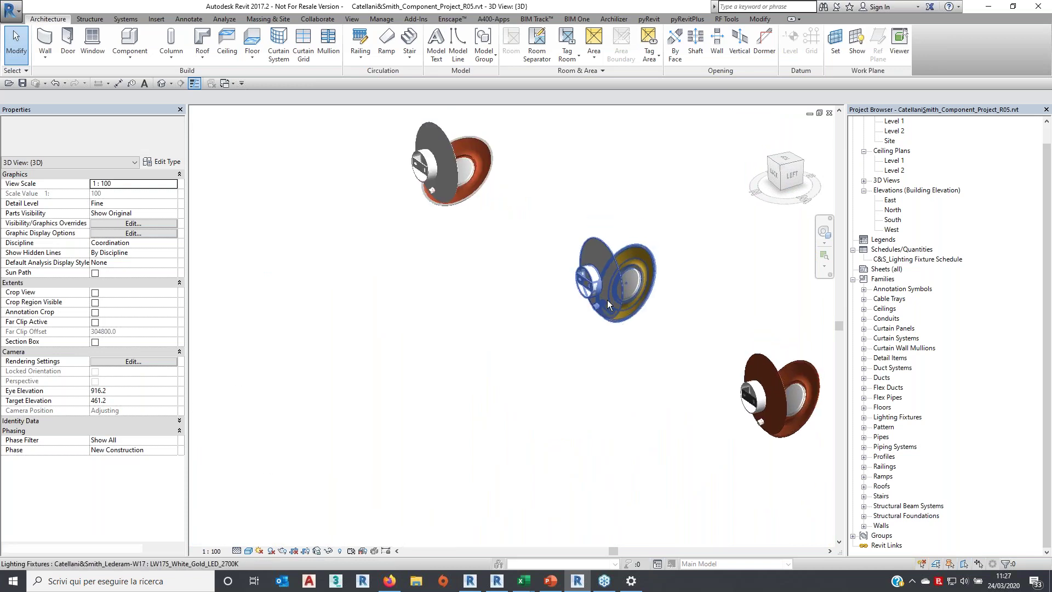
pyautogui.scroll(3, 607, 301)
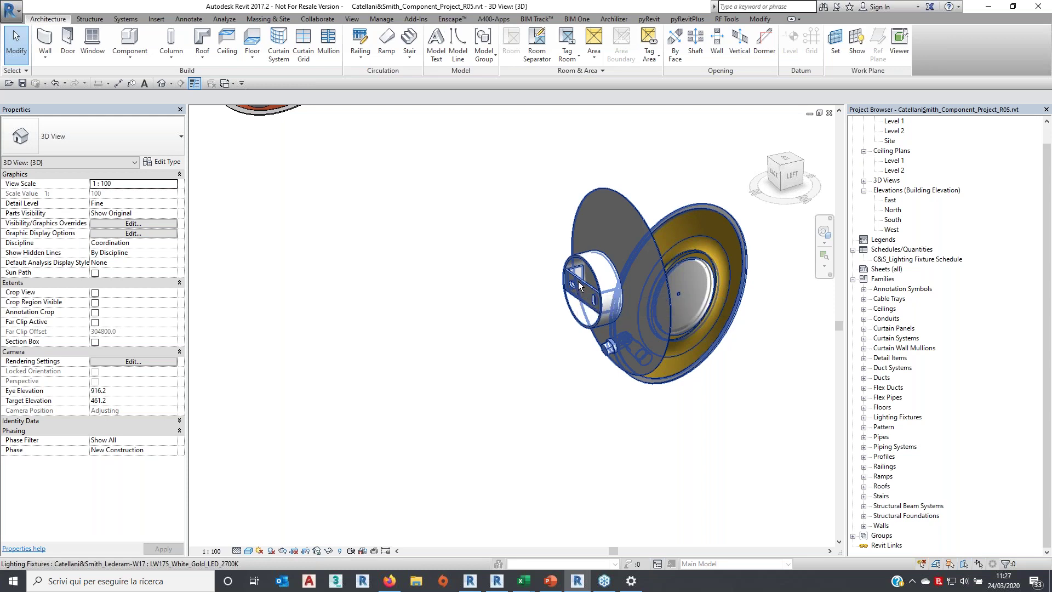
# Bring PowerPoint forward briefly, then minimize it again to return to the Revit 3D view
pyautogui.click(550, 582)
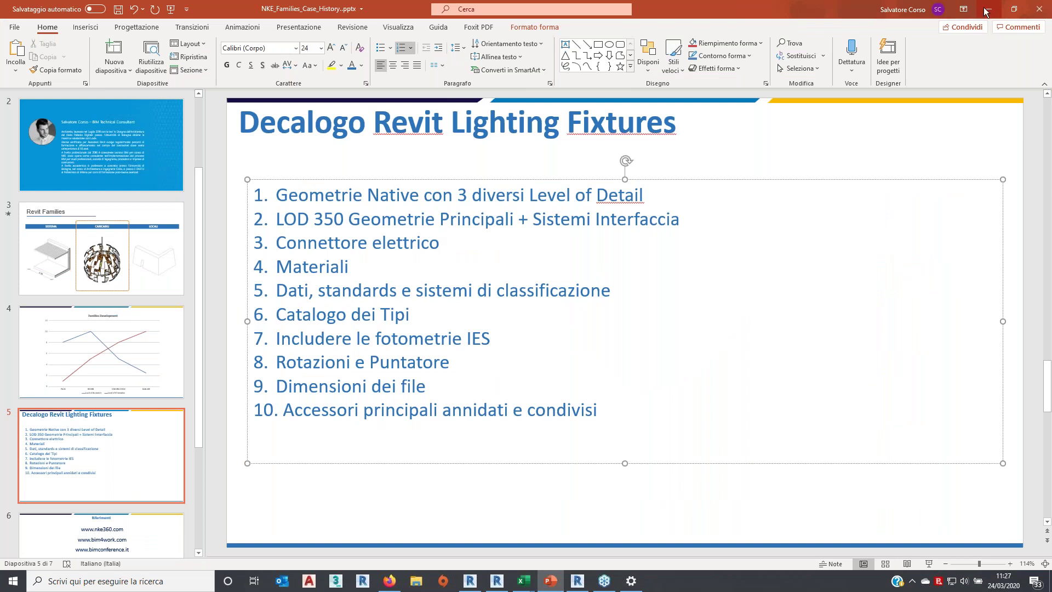
pyautogui.click(986, 10)
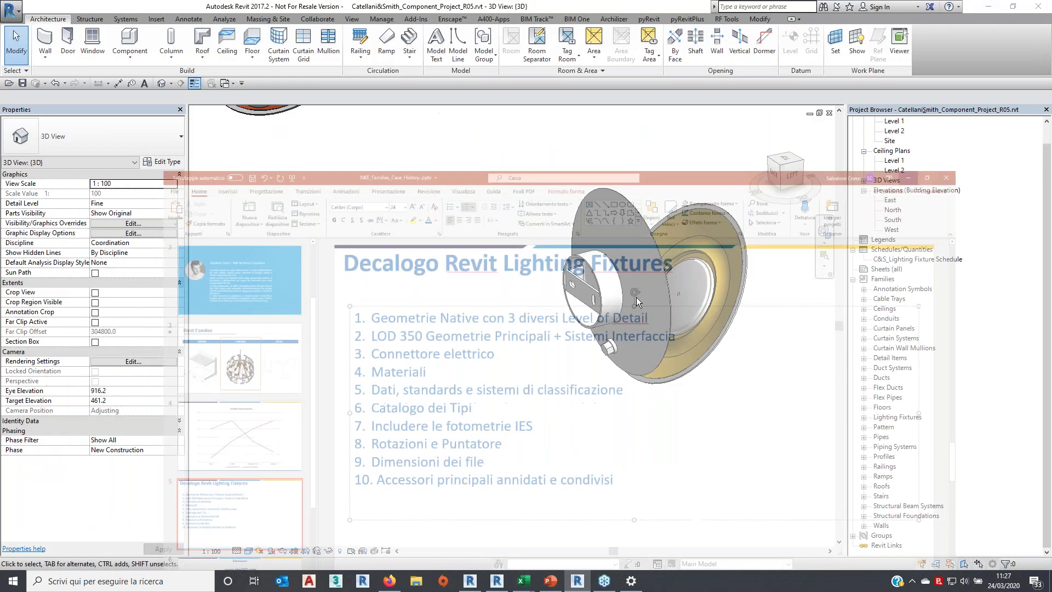
pyautogui.scroll(-3, 636, 297)
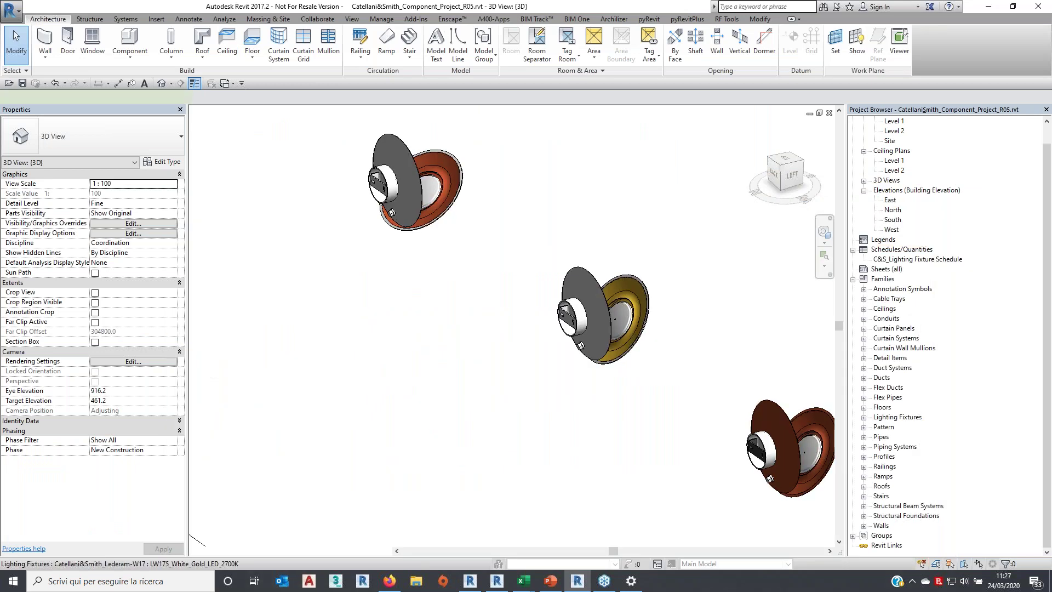
# Select and deselect the middle Lederam wall fixture, then bring PowerPoint to the front
pyautogui.click(550, 305)
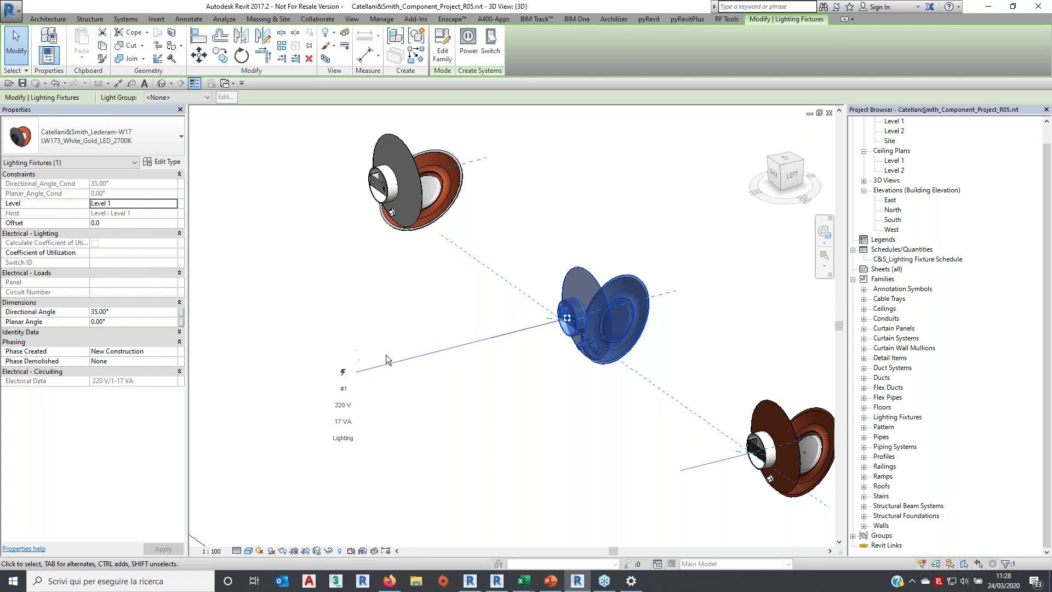
pyautogui.click(438, 401)
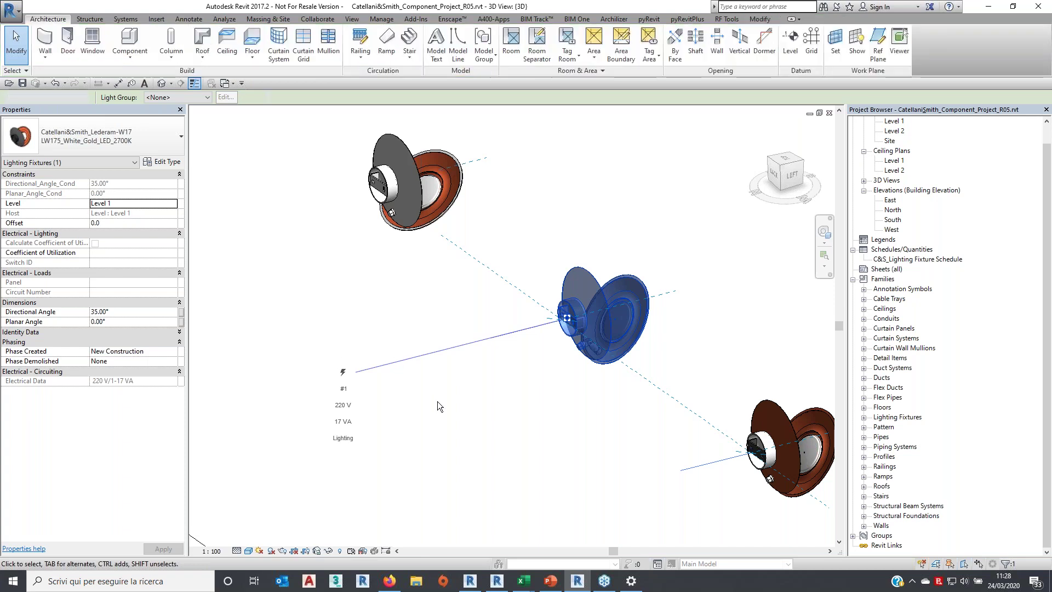
pyautogui.click(553, 585)
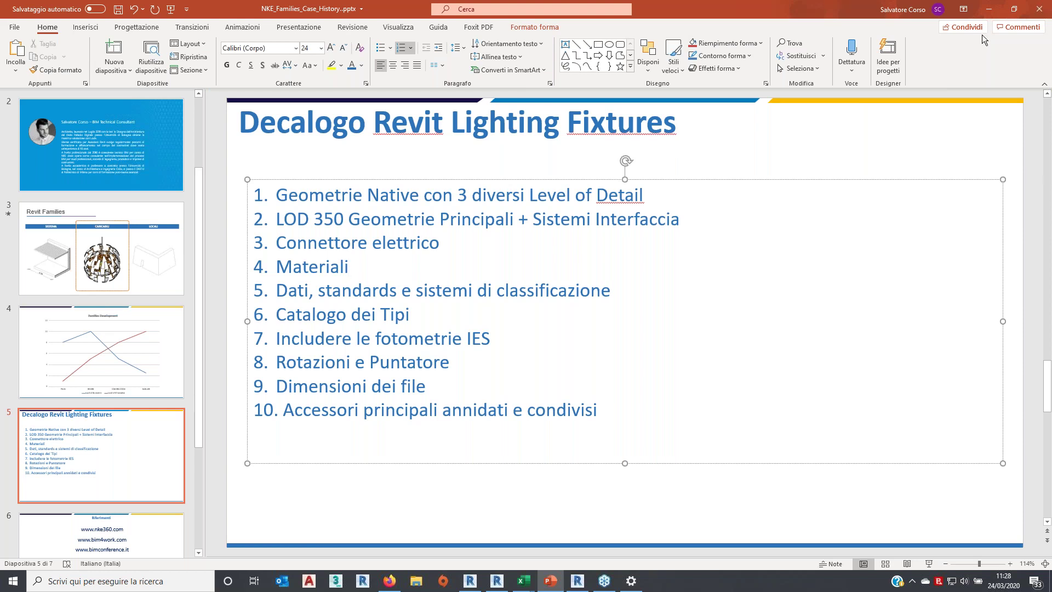
# Minimize PowerPoint and zoom in on the Revit wall fixtures and their labels
pyautogui.click(992, 11)
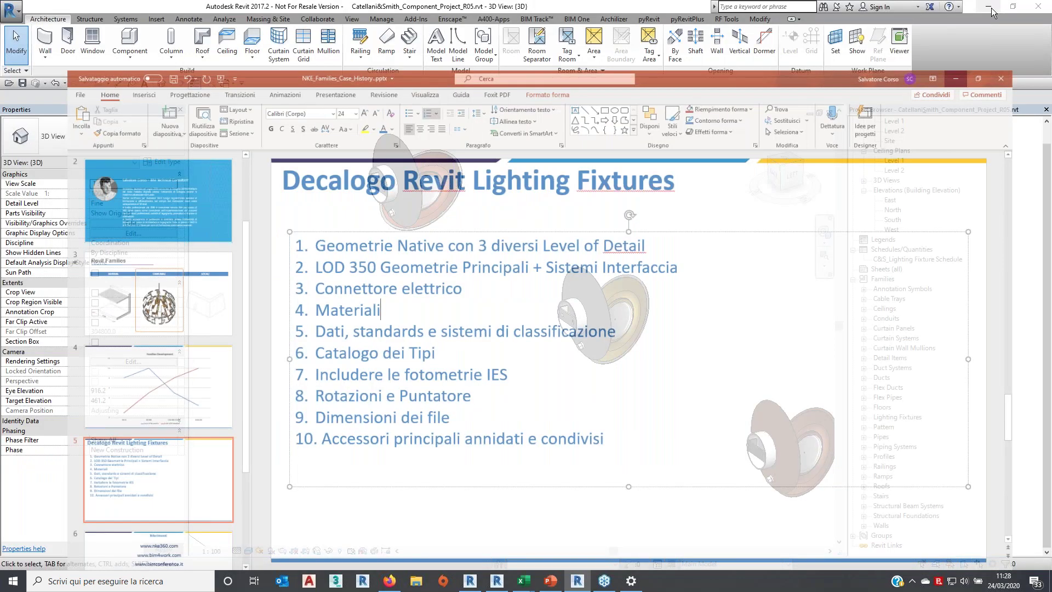
pyautogui.scroll(3, 686, 239)
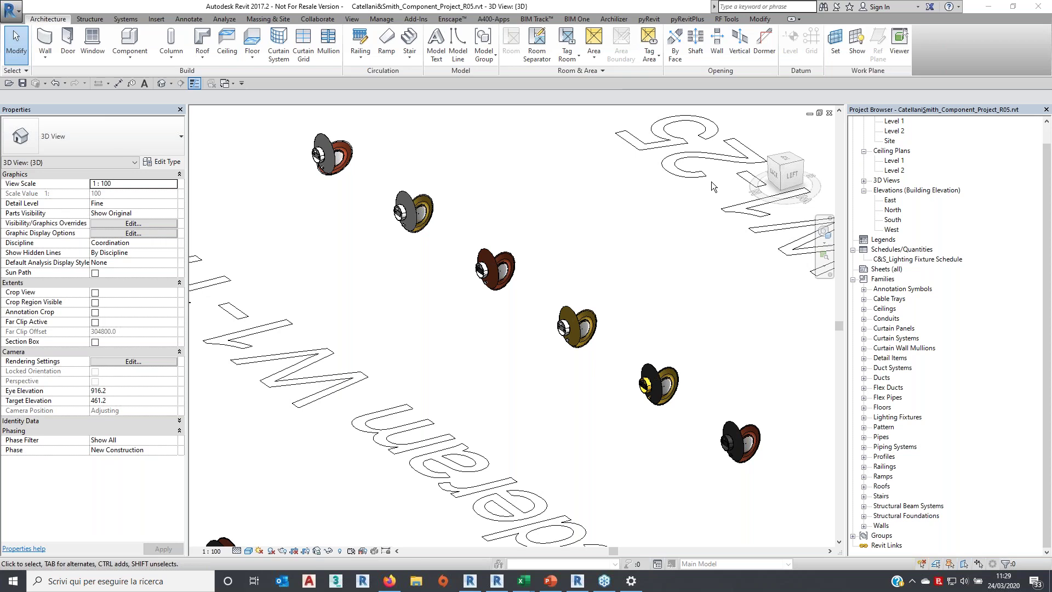
# Zoom out and pan to show many more luminaires and labels, then return to PowerPoint
pyautogui.scroll(-1, 691, 262)
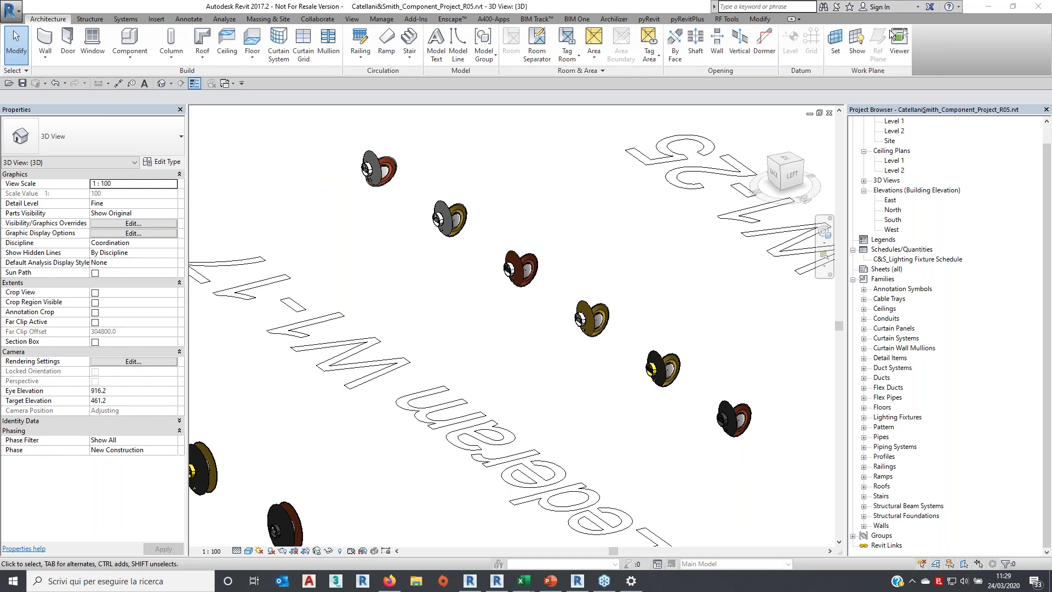
pyautogui.scroll(-2, 527, 267)
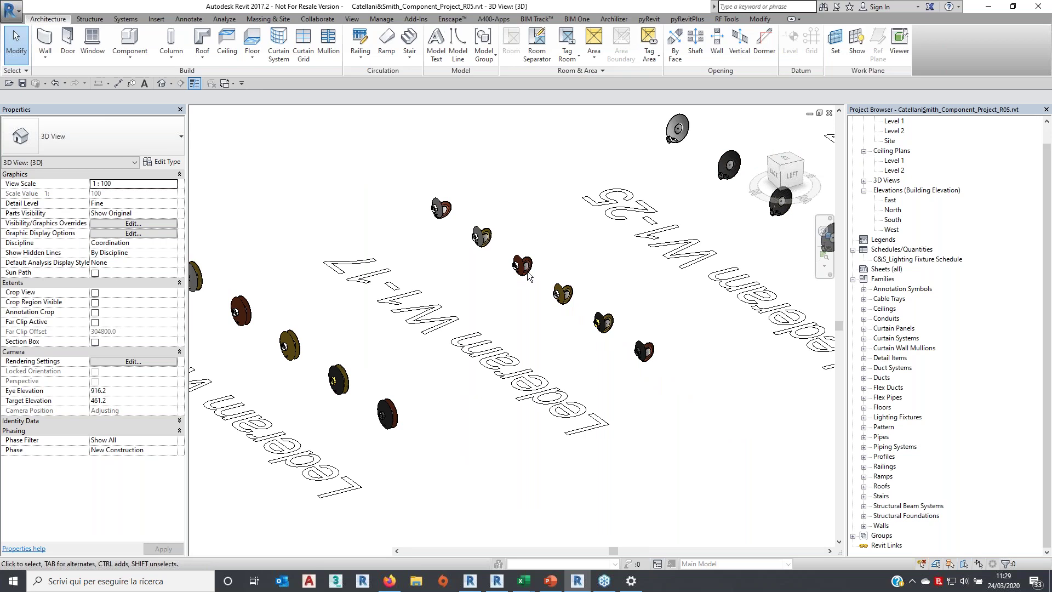
pyautogui.moveTo(527, 274); pyautogui.dragTo(382, 360, button='middle')
pyautogui.scroll(-2, 420, 327)
pyautogui.scroll(-1, 420, 326)
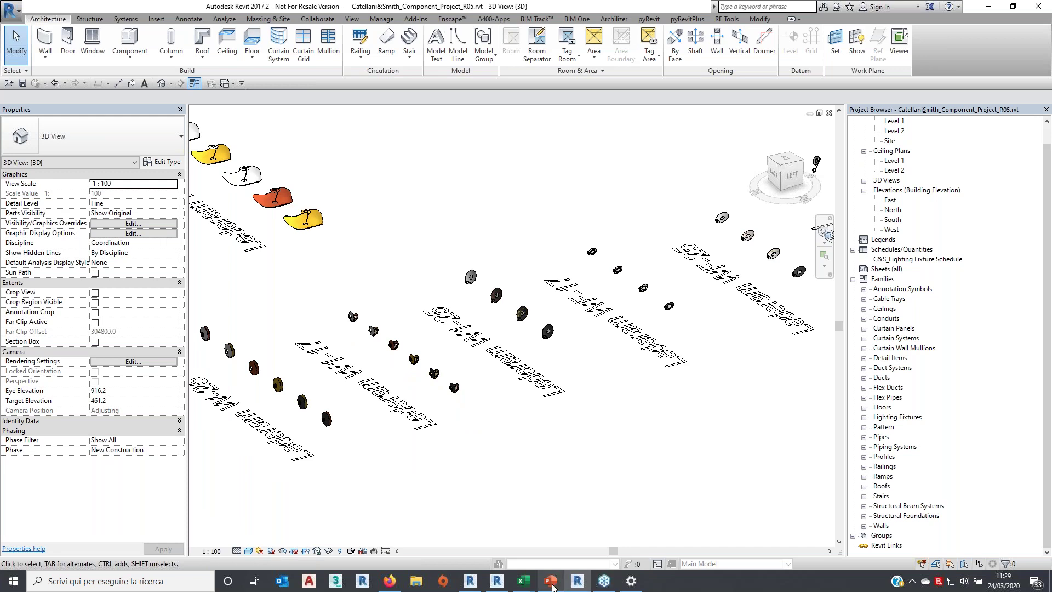
pyautogui.moveTo(550, 581)
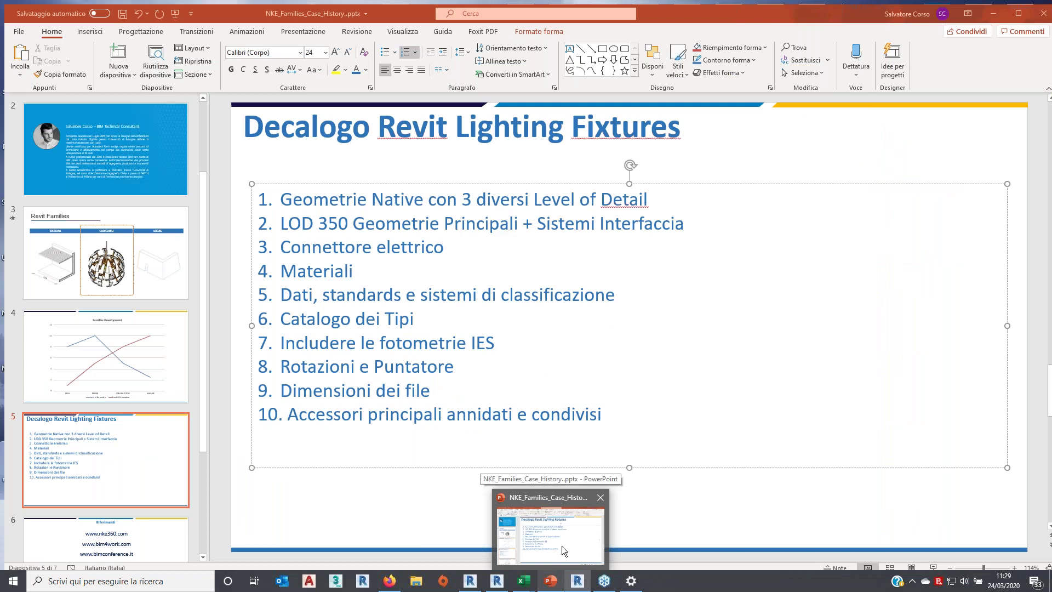
pyautogui.click(562, 546)
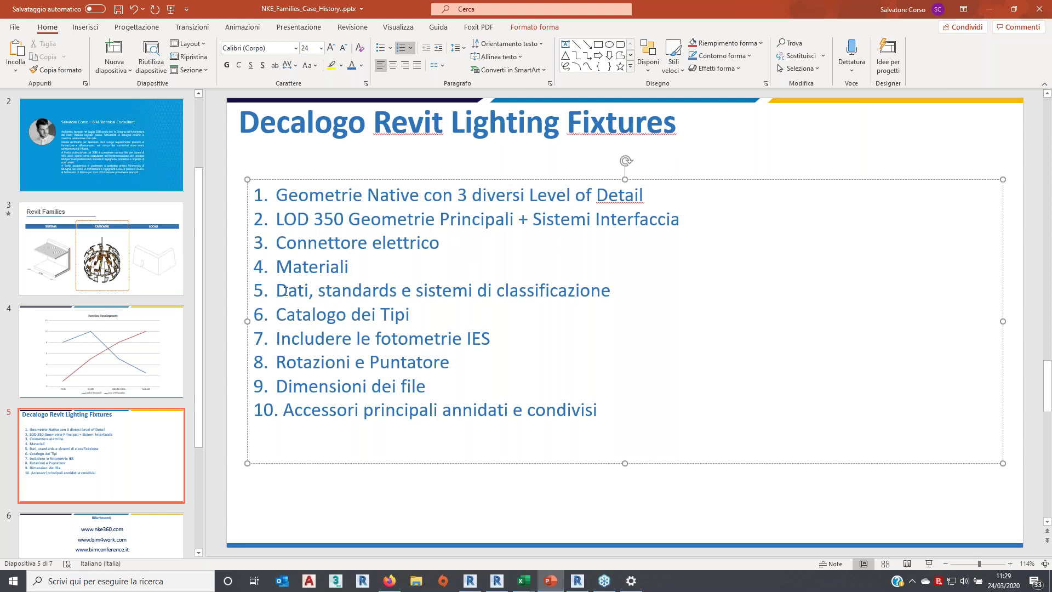
# Select the text of line 5, 'Dati, standards e sistemi di classificazione', on slide 5
pyautogui.moveTo(275, 290); pyautogui.dragTo(612, 290)
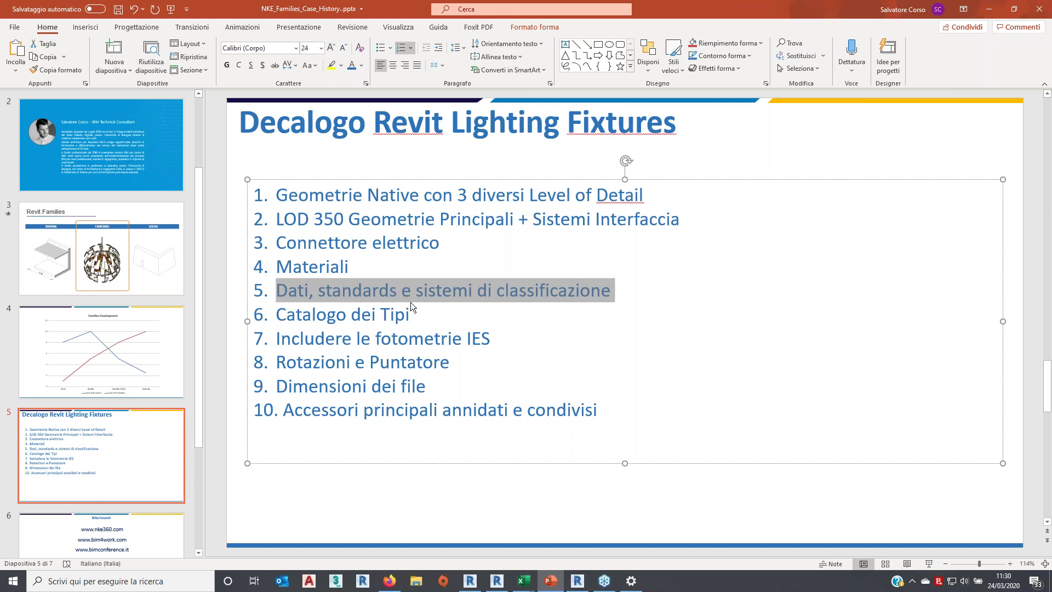
# View the CEN prEN ISO 23387 page in Firefox, then bring up the nbs-RoadLightingLuminaires workbook
pyautogui.moveTo(389, 581)
pyautogui.click(396, 585)
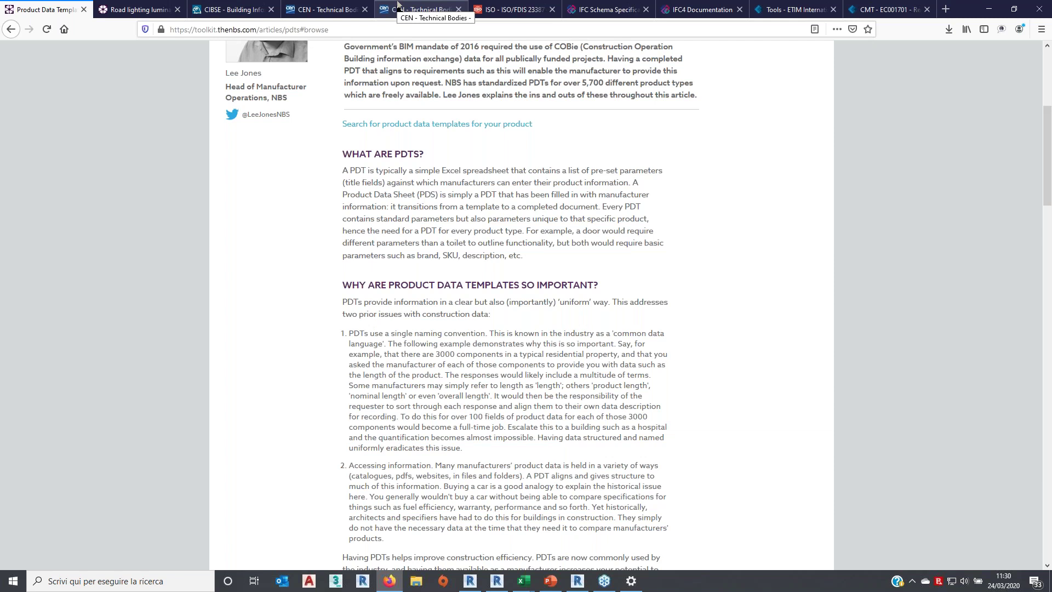
pyautogui.click(398, 6)
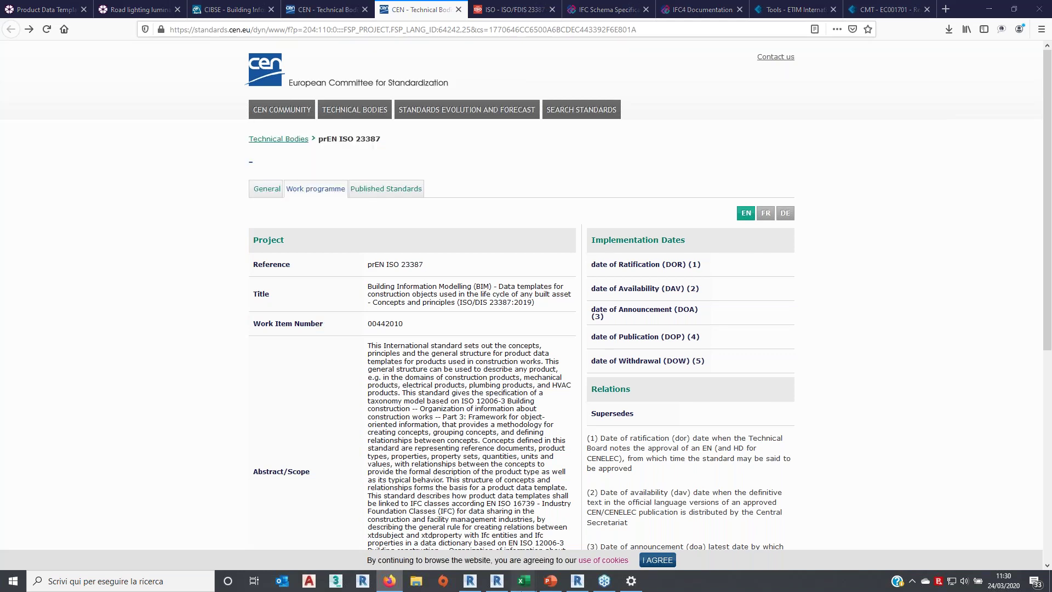
pyautogui.moveTo(522, 581)
pyautogui.click(567, 541)
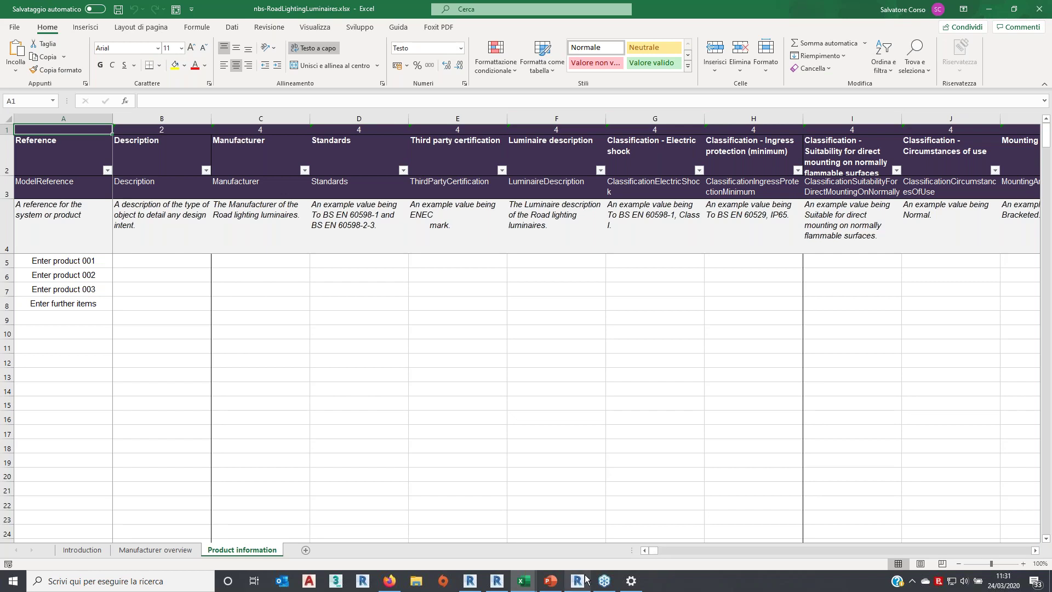
pyautogui.click(524, 581)
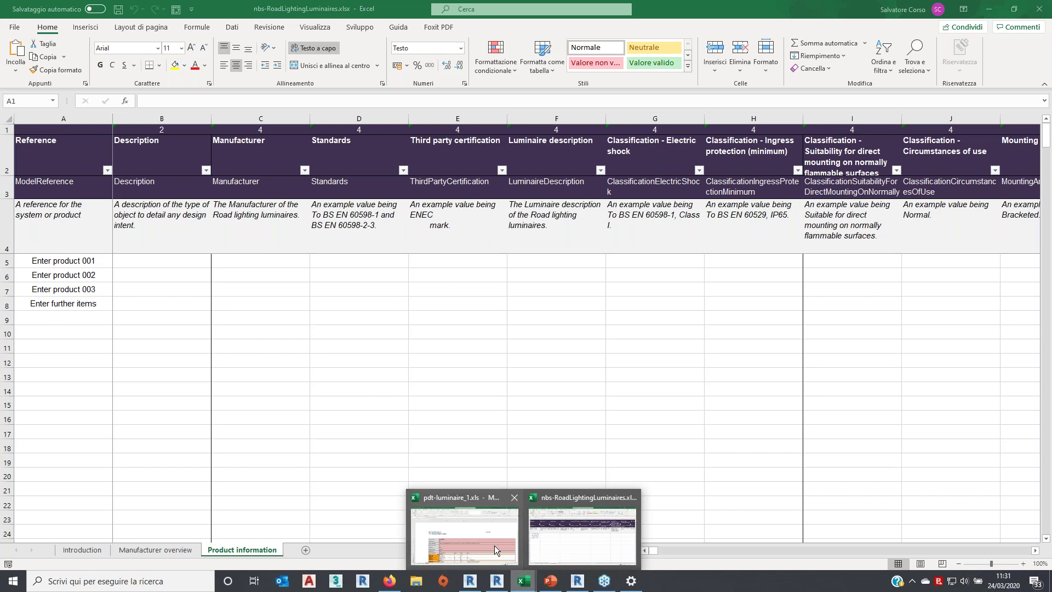
# Bring pdt-luminaire_1.xls forward and mark its Application Data rows from Luminaire Type to Standards
pyautogui.click(495, 544)
pyautogui.scroll(-3, 555, 286)
pyautogui.scroll(-1, 555, 286)
pyautogui.scroll(-1, 556, 282)
pyautogui.scroll(1, 564, 274)
pyautogui.scroll(1, 567, 269)
pyautogui.hotkey('ctrl', '1')
pyautogui.moveTo(361, 296)
pyautogui.mouseDown()
pyautogui.moveTo(423, 379)
pyautogui.moveTo(362, 532)
pyautogui.mouseUp()
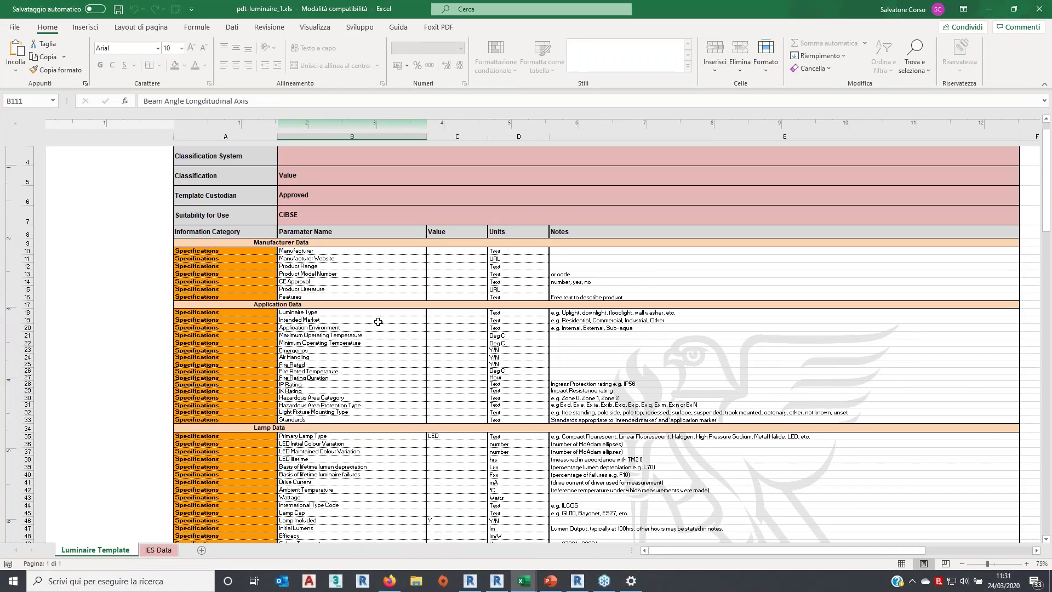
# Scroll through the CIBSE Luminaire Template sheet, then minimize pdt-luminaire_1.xls
pyautogui.scroll(-1, 378, 323)
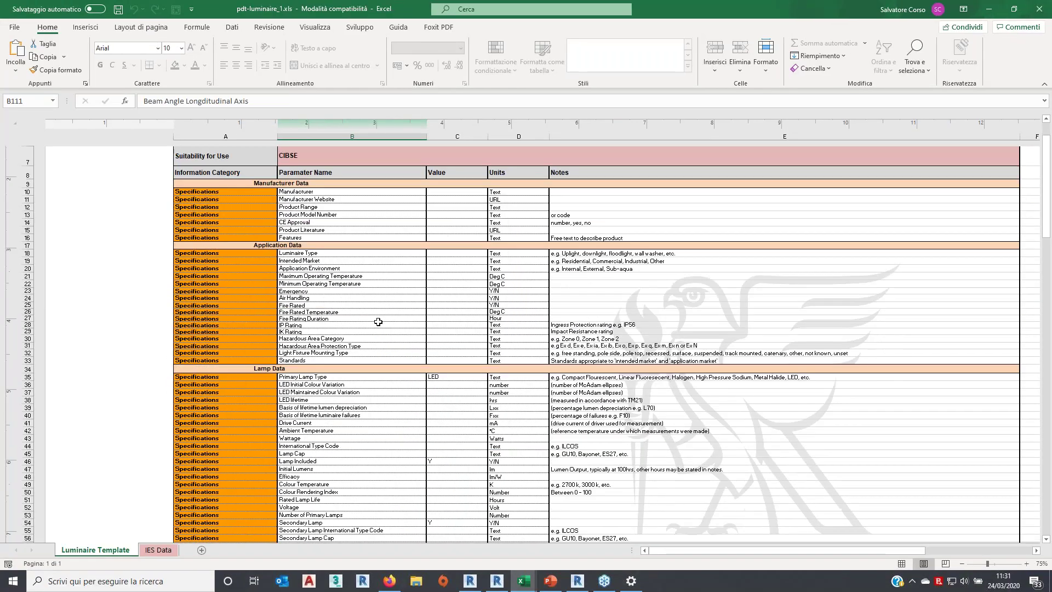
pyautogui.scroll(-1, 378, 324)
pyautogui.scroll(-1, 378, 321)
pyautogui.scroll(-1, 378, 321)
pyautogui.scroll(-1, 378, 321)
pyautogui.scroll(-2, 378, 322)
pyautogui.scroll(6, 378, 323)
pyautogui.scroll(3, 378, 323)
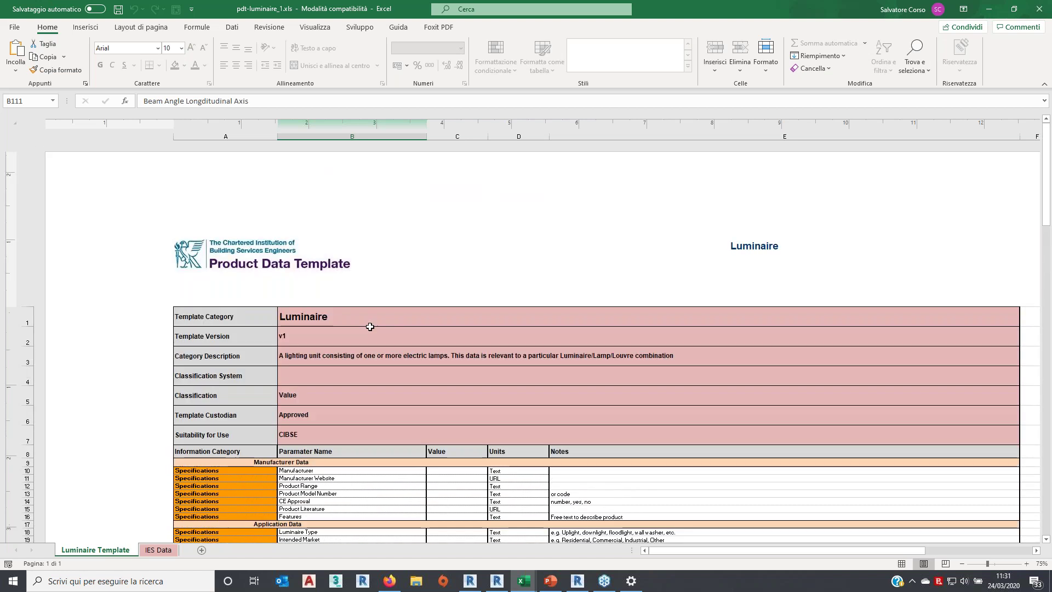
pyautogui.scroll(-2, 370, 324)
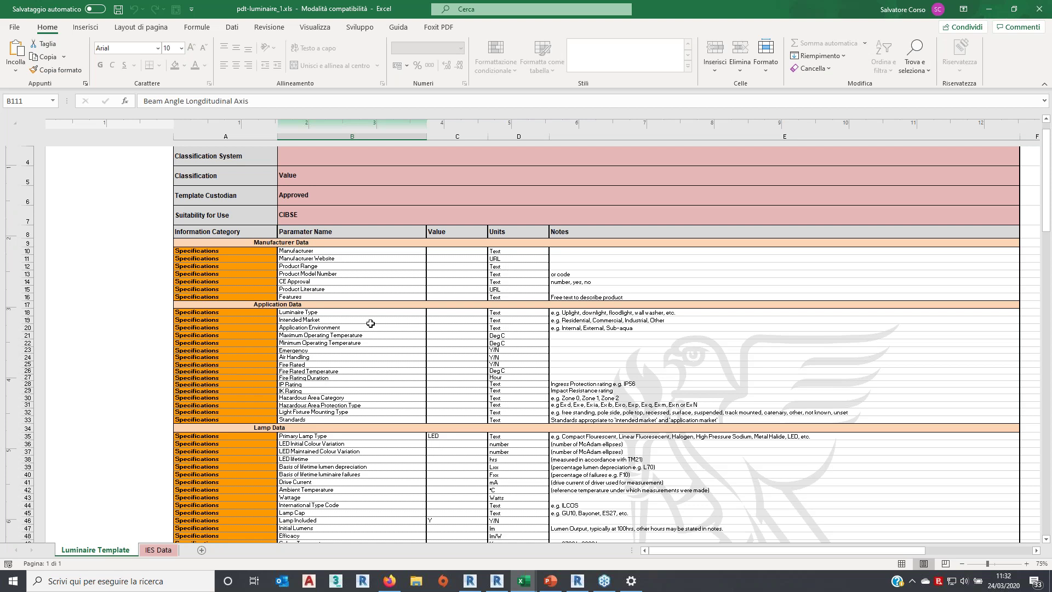
pyautogui.click(996, 9)
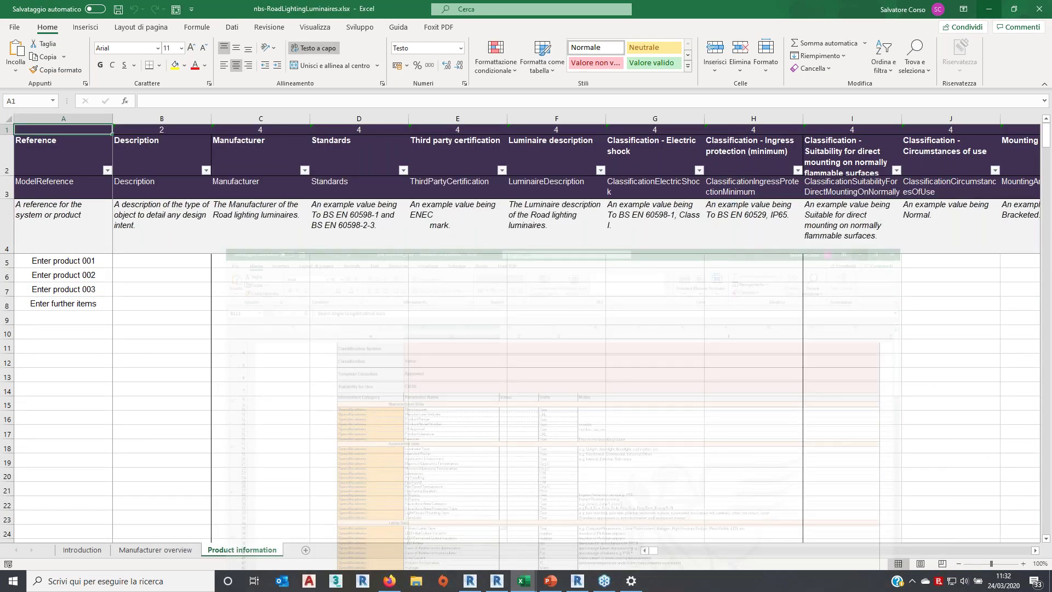
# Minimize the remaining workbook and show the ETIM International Tools page in Firefox
pyautogui.click(989, 9)
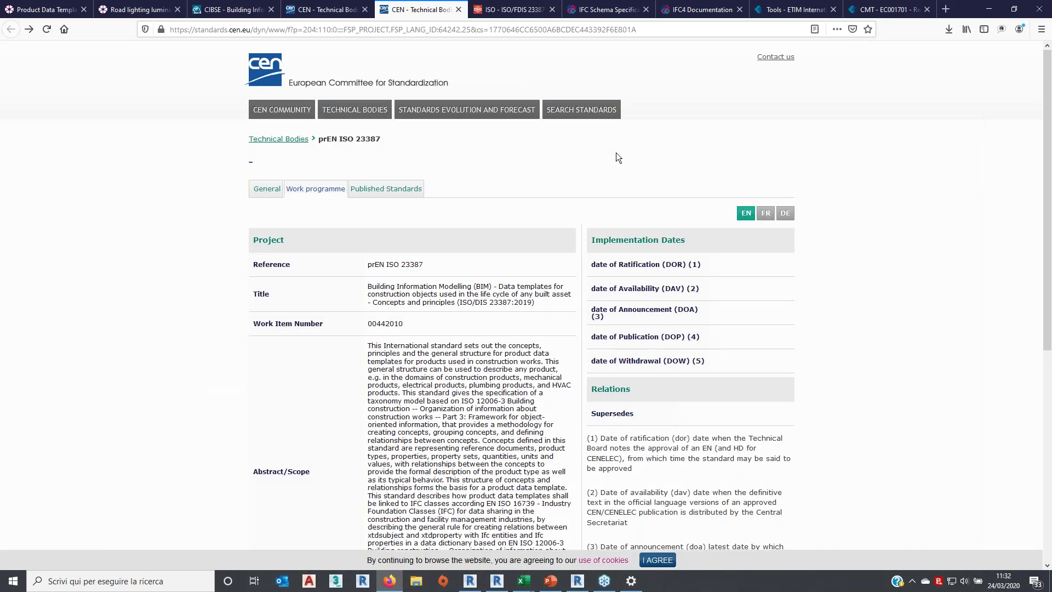
pyautogui.click(813, 10)
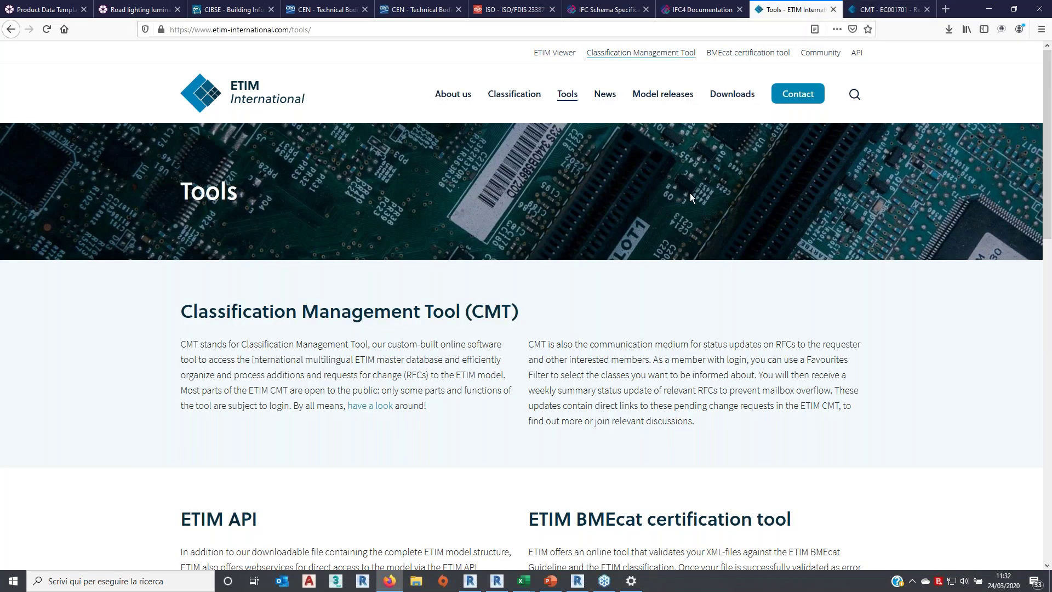
# Show ETIM class EC001701 and open its Type of luminaire feature EF004259
pyautogui.click(893, 17)
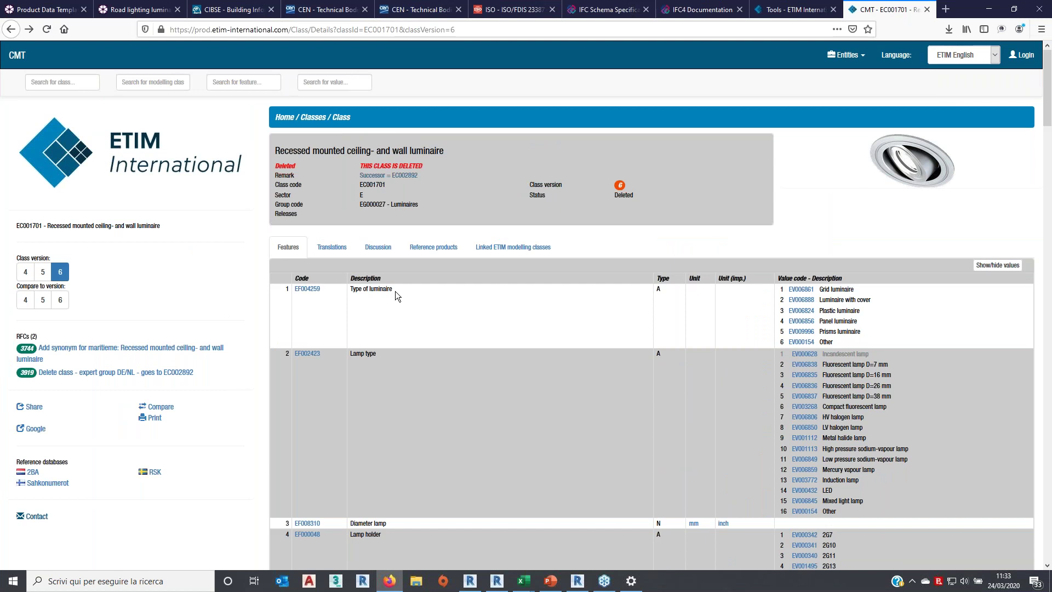
pyautogui.click(312, 295)
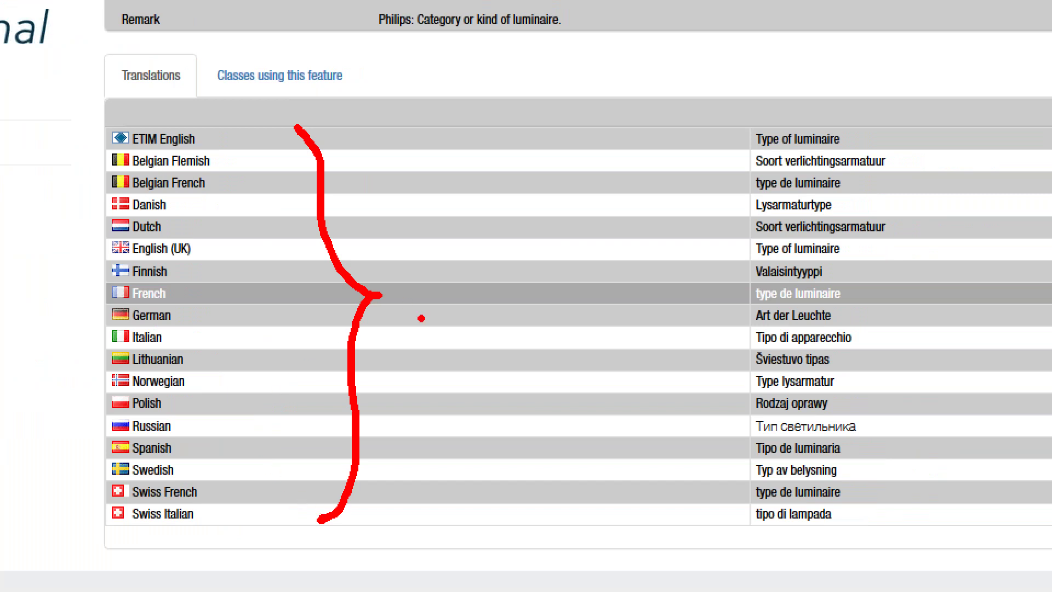
# Mark up the EF004259 'Type of luminaire' translated names with the pen
pyautogui.moveTo(388, 338); pyautogui.dragTo(428, 340)
pyautogui.moveTo(837, 355)
pyautogui.mouseDown()
pyautogui.moveTo(748, 352)
pyautogui.moveTo(846, 360)
pyautogui.mouseUp()
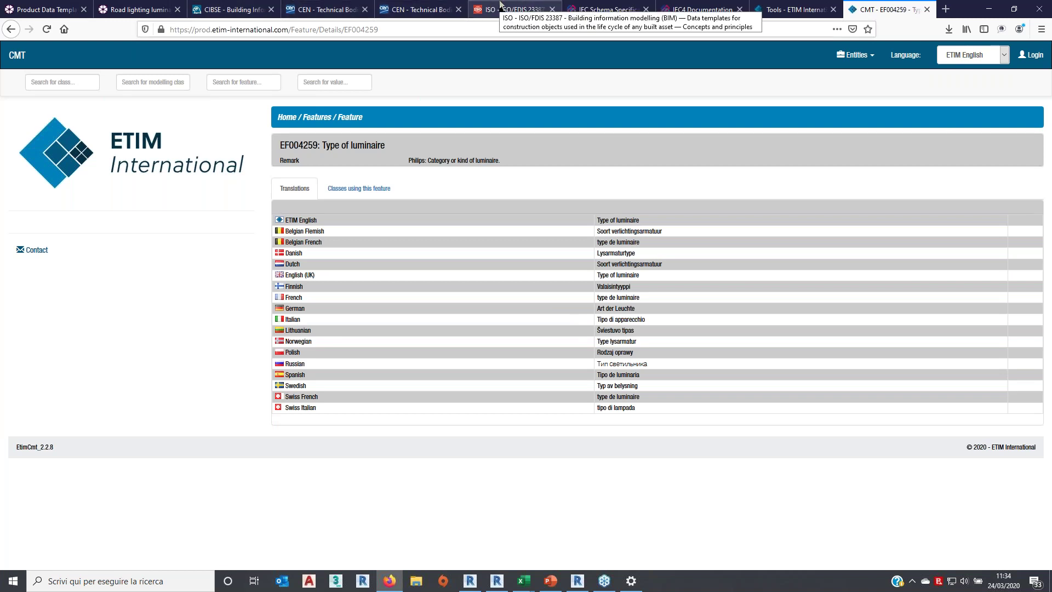
# View the ISO/FDIS 23387 page, then bring the nbs-RoadLightingLuminaires workbook forward
pyautogui.click(500, 6)
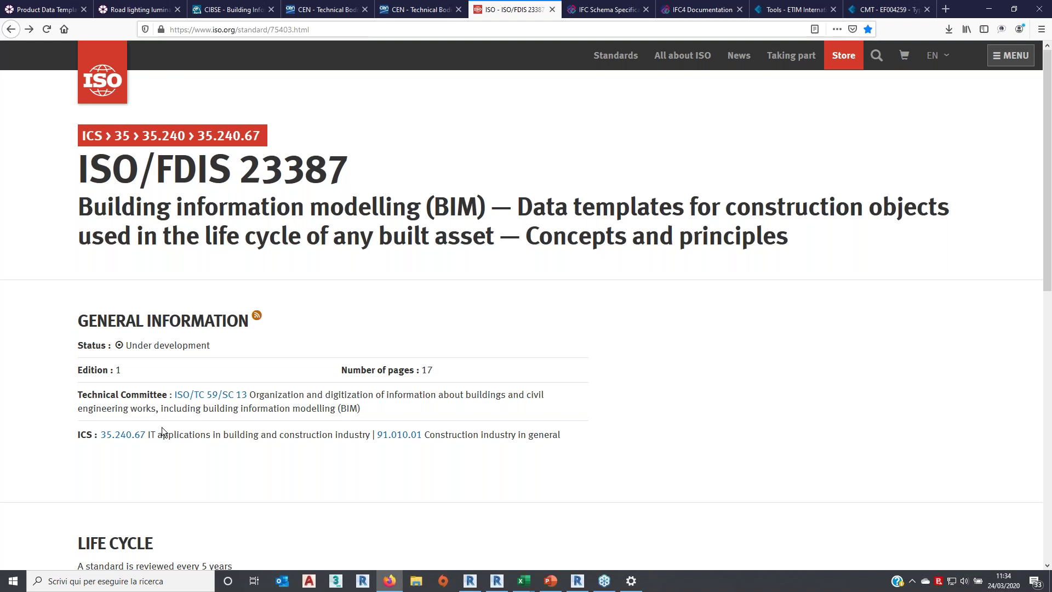
pyautogui.moveTo(522, 581)
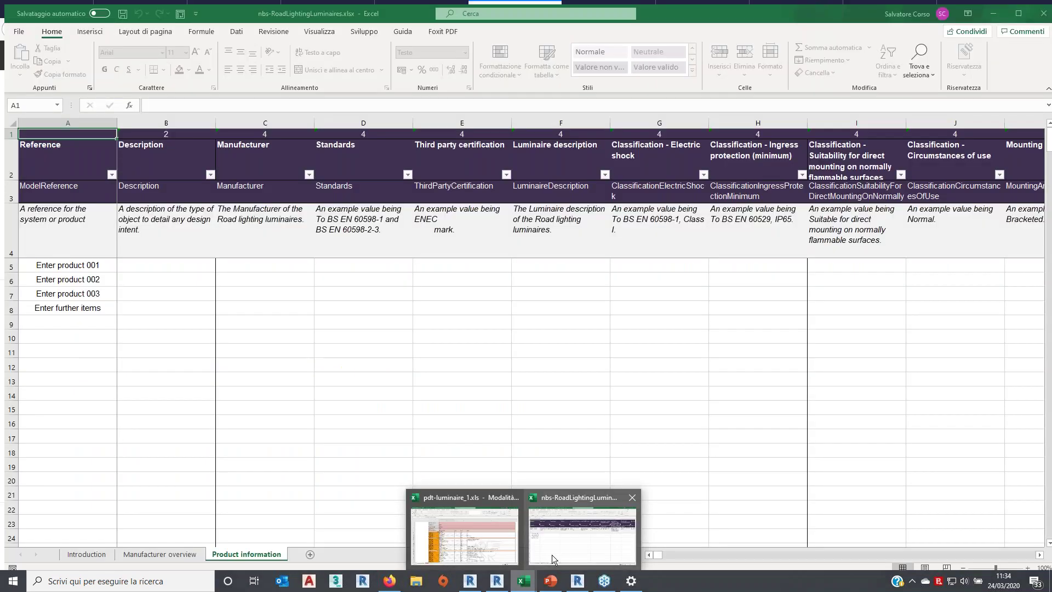
pyautogui.click(551, 554)
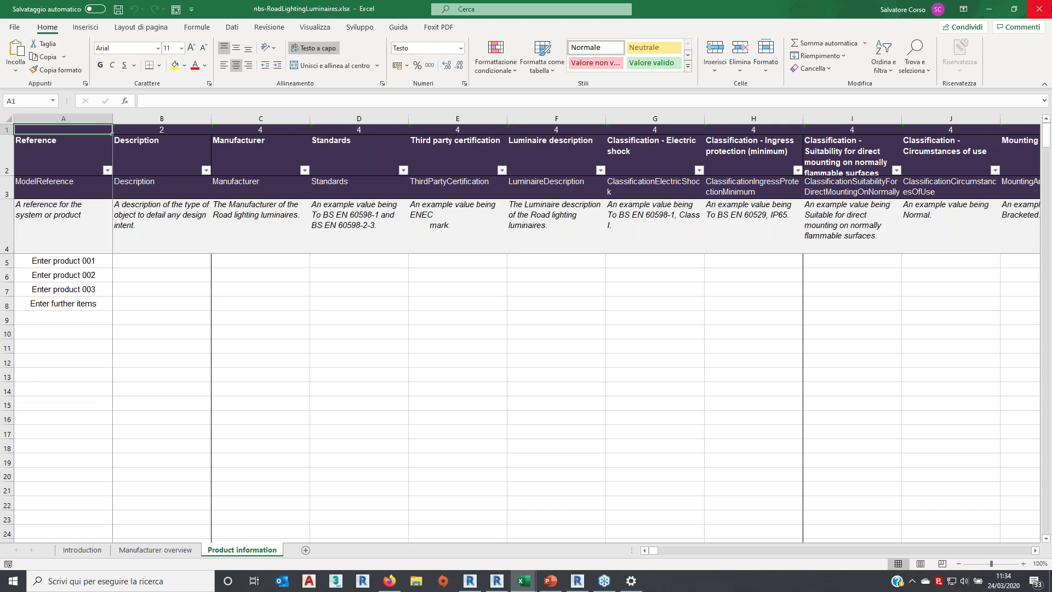
pyautogui.click(989, 6)
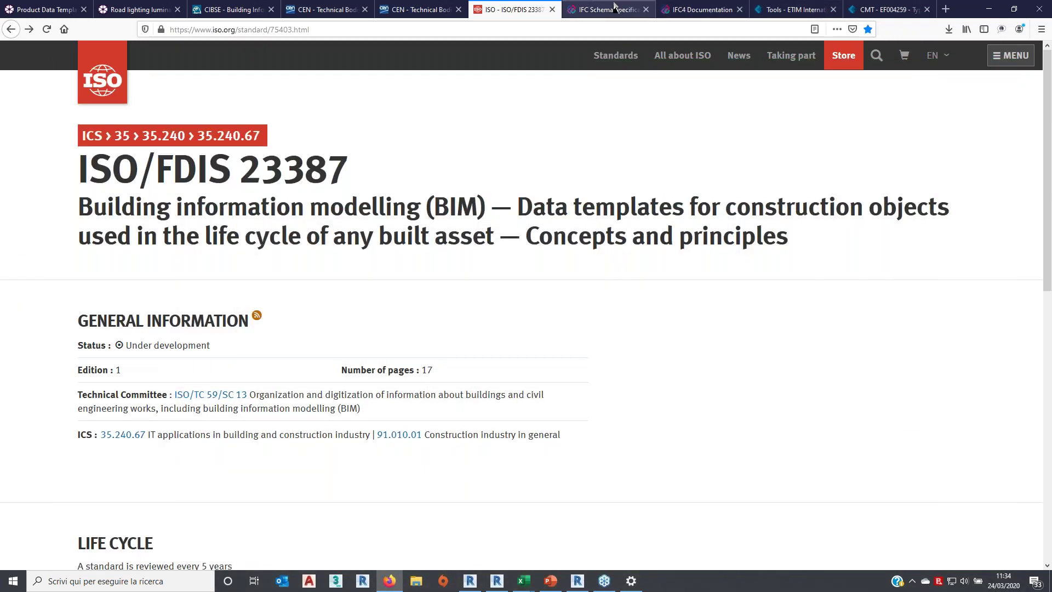
pyautogui.click(615, 7)
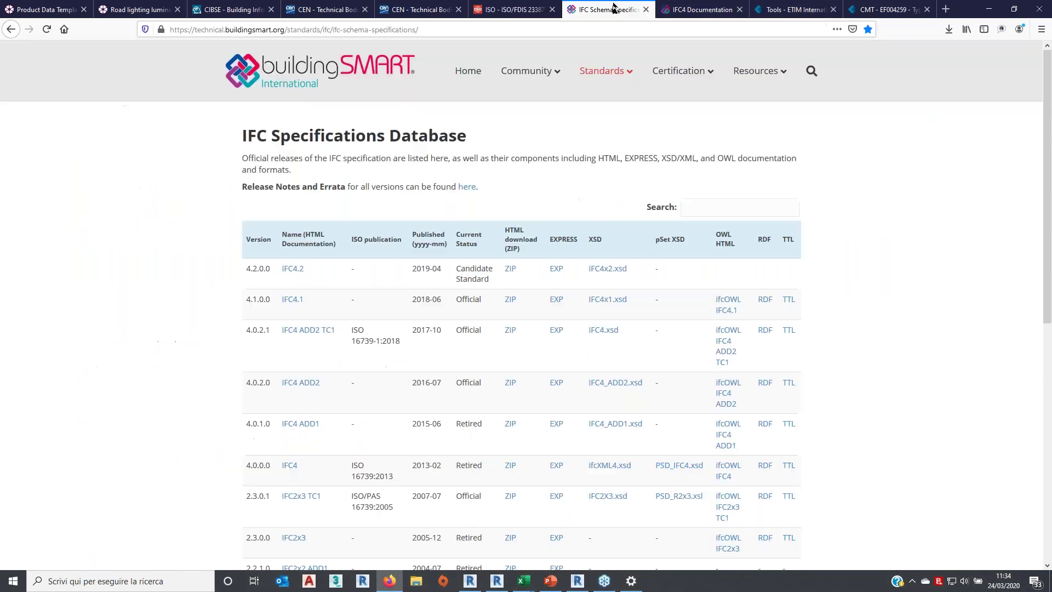
# Switch to the IFC4 documentation tab showing the IfcLamp entity
pyautogui.click(679, 12)
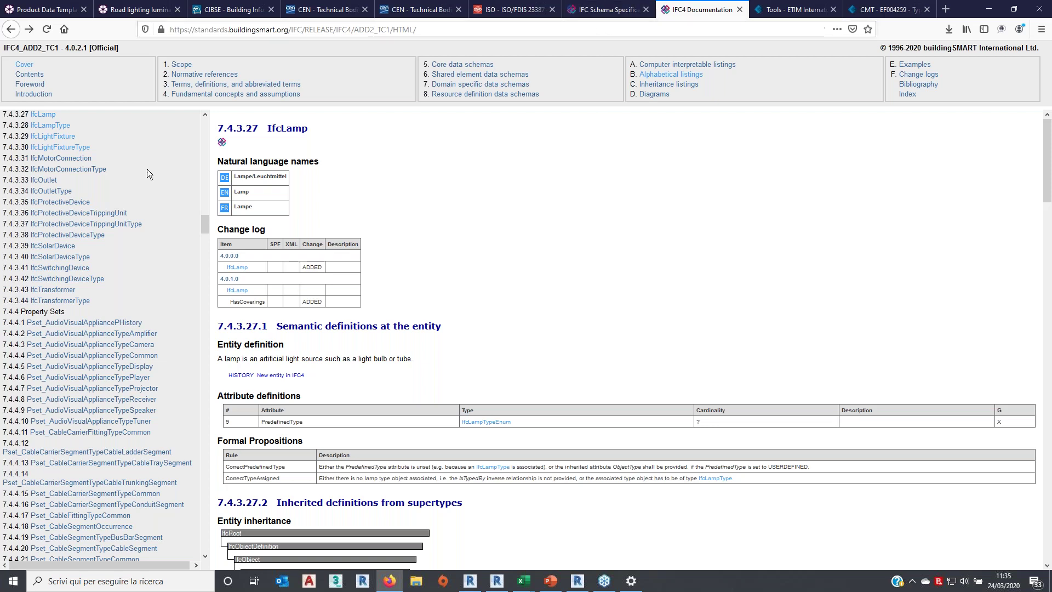
# Magnify the entity contents list and bracket the IfcLamp and IfcLightFixture entries
pyautogui.scroll(1, 147, 169)
pyautogui.scroll(1, 147, 168)
pyautogui.scroll(2, 147, 169)
pyautogui.scroll(2, 147, 169)
pyautogui.scroll(2, 131, 170)
pyautogui.scroll(3, 119, 250)
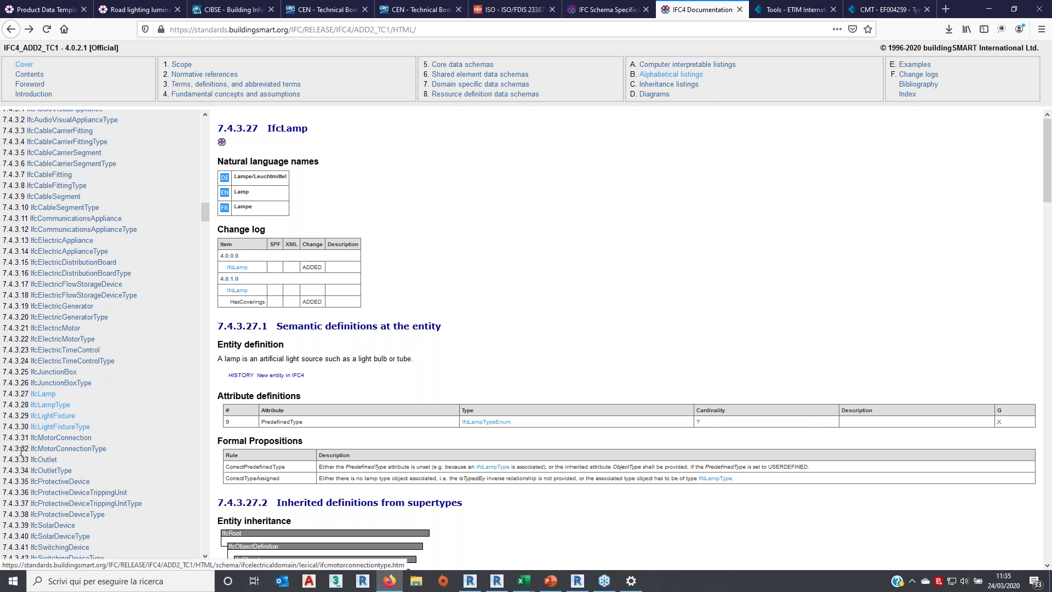
pyautogui.hotkey('ctrl', '1')
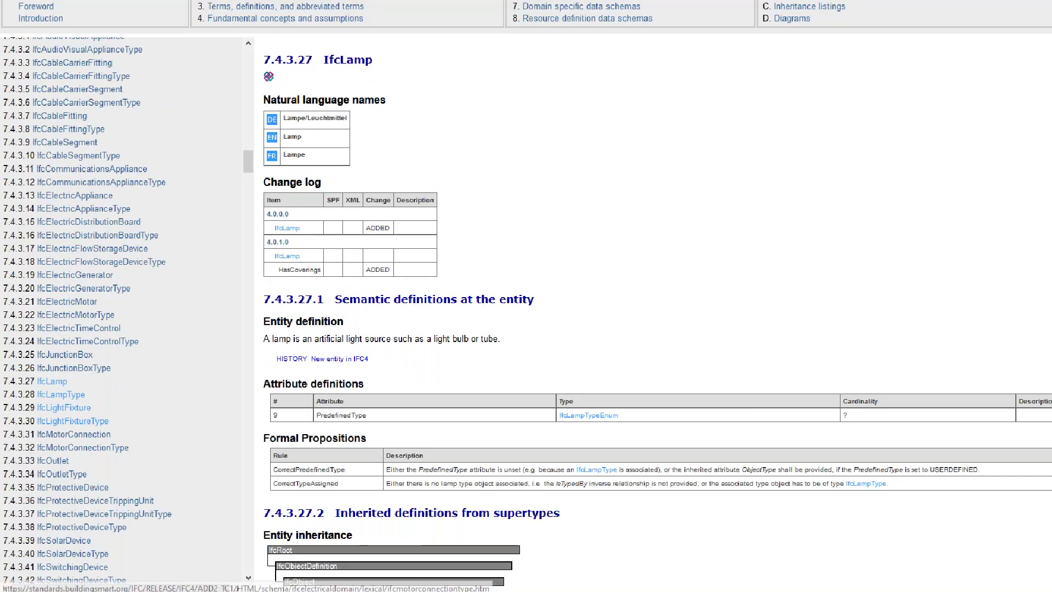
pyautogui.moveTo(94, 390)
pyautogui.mouseDown()
pyautogui.moveTo(110, 414)
pyautogui.moveTo(99, 436)
pyautogui.mouseUp()
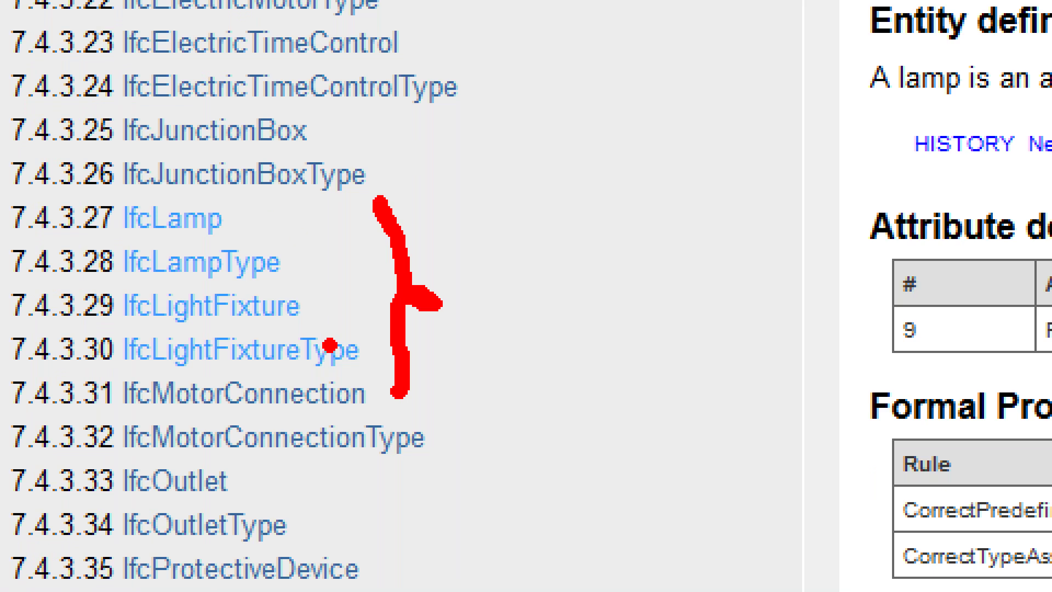
# Clear the ink and scroll IfcLightFixture down to its property sets, including Pset_LightFixtureTypeCommon
pyautogui.scroll(-1, 329, 345)
pyautogui.scroll(-1, 264, 366)
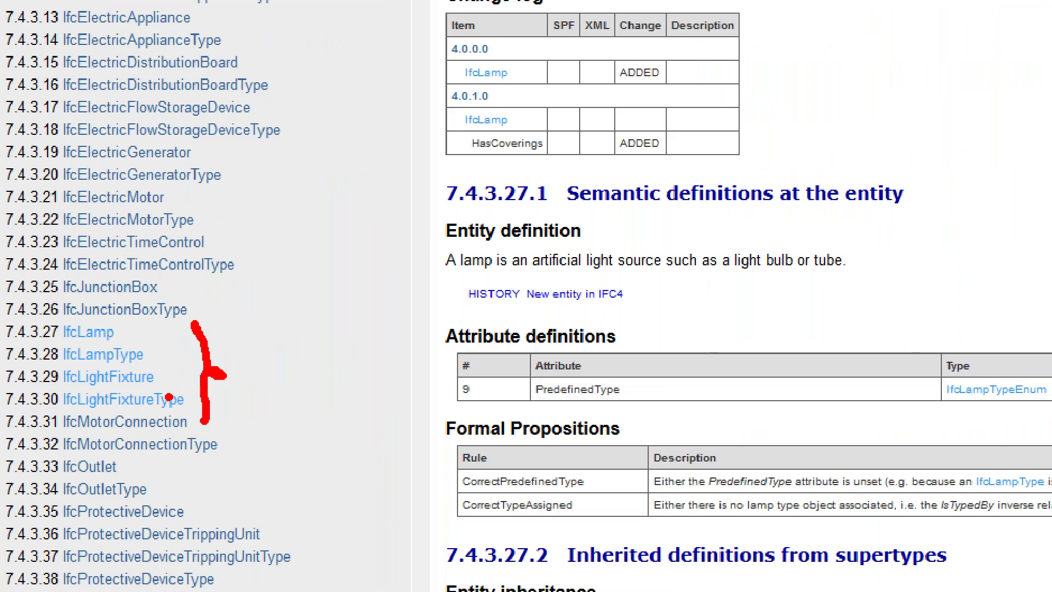
pyautogui.scroll(-1, 169, 397)
pyautogui.press('Escape')
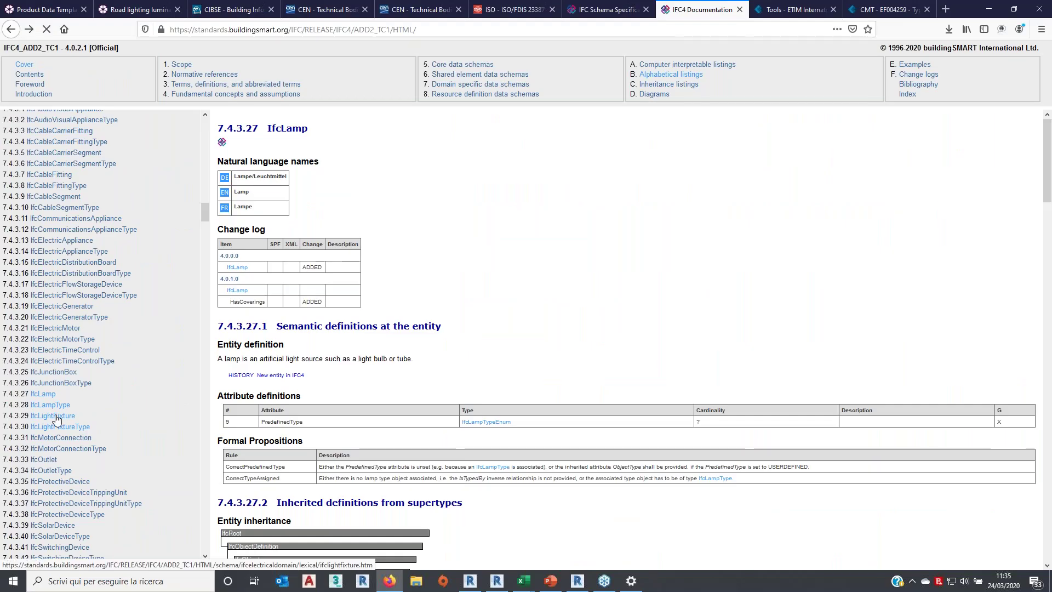
pyautogui.scroll(-3, 116, 256)
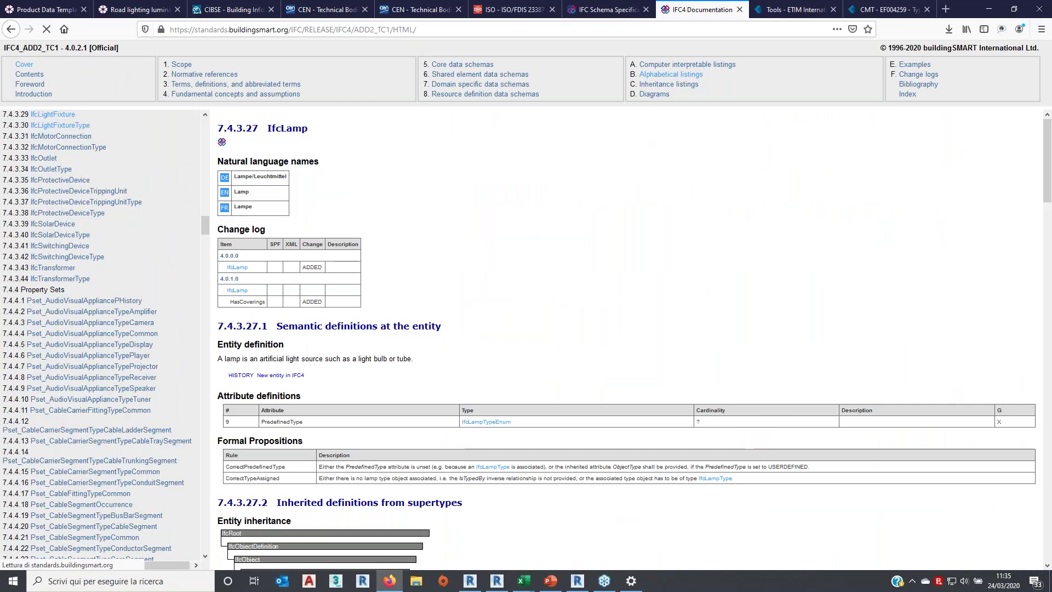
pyautogui.scroll(-2, 484, 354)
pyautogui.scroll(-5, 485, 354)
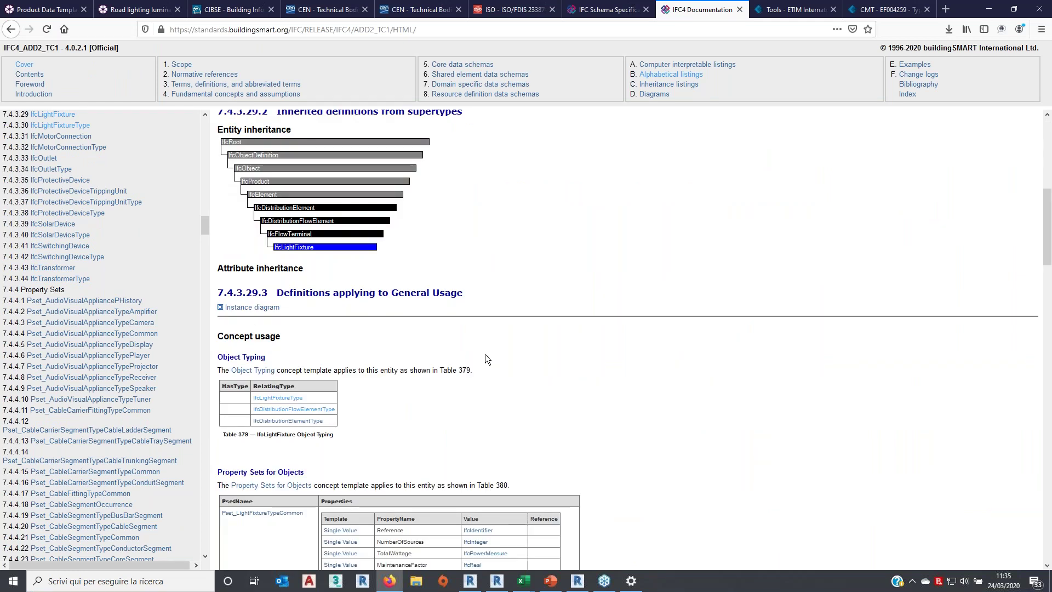
pyautogui.scroll(-5, 485, 354)
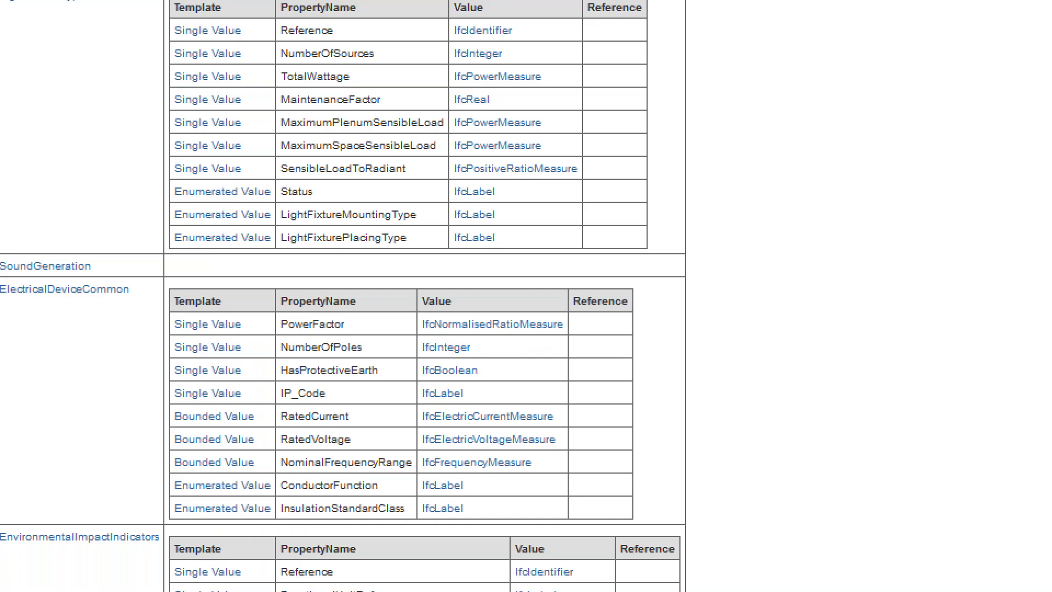
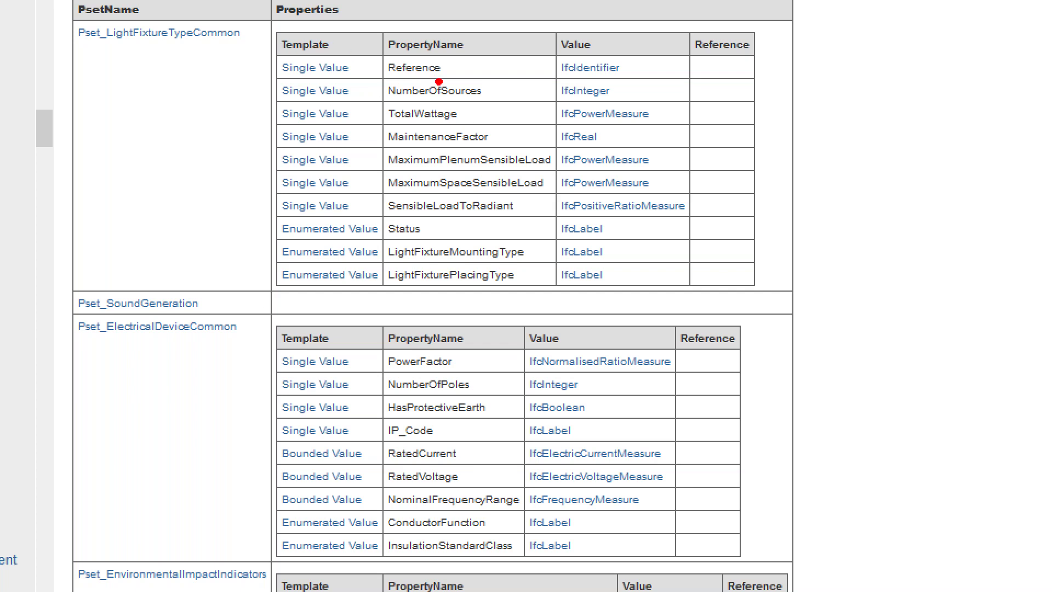
# Mark TotalWattage in the light fixture property set with a red stroke
pyautogui.moveTo(463, 115); pyautogui.dragTo(484, 114)
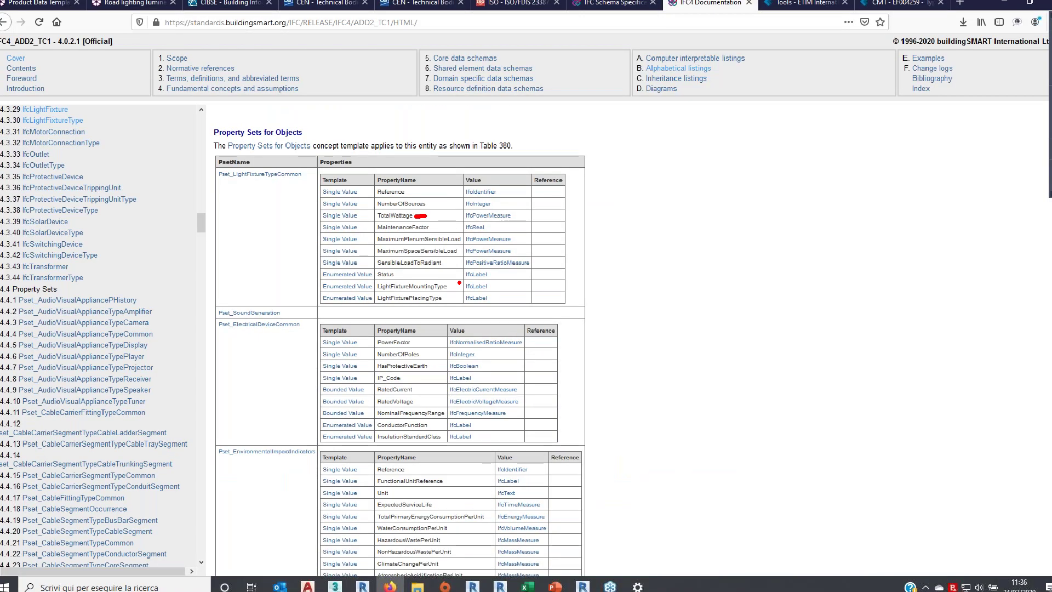
pyautogui.scroll(-3, 481, 353)
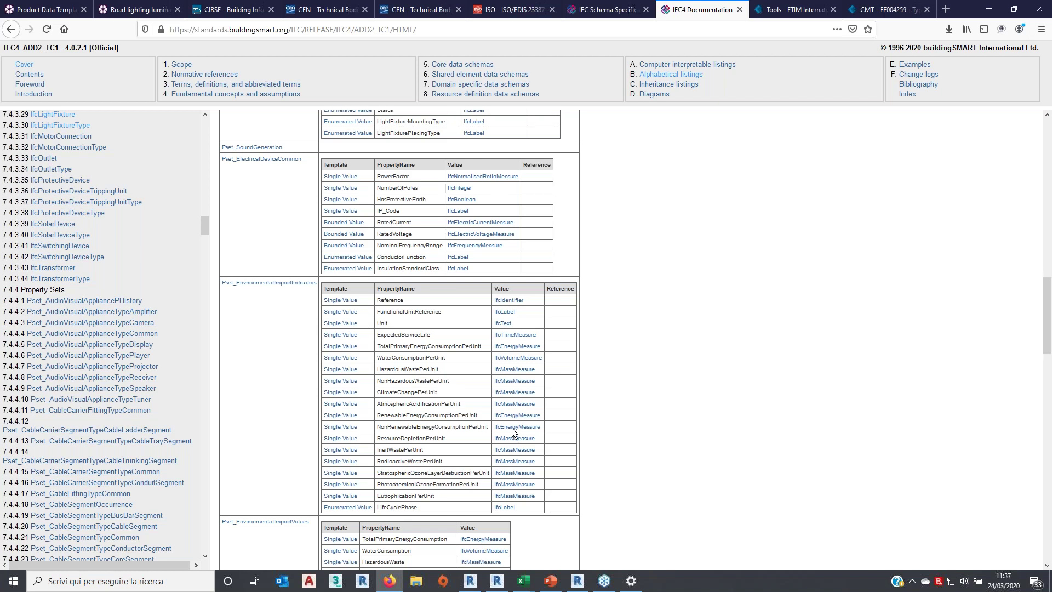
pyautogui.scroll(1, 512, 429)
# Scroll back up to the 7.4.3.29 IfcLightFixture heading and minimize Firefox
pyautogui.scroll(6, 513, 432)
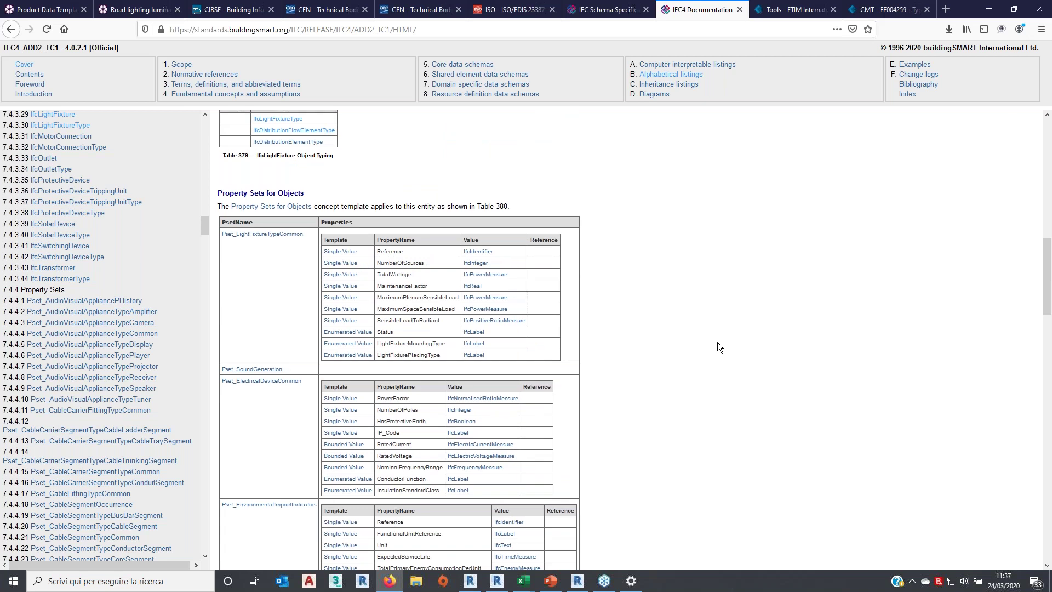
pyautogui.scroll(1, 717, 342)
pyautogui.scroll(1, 717, 342)
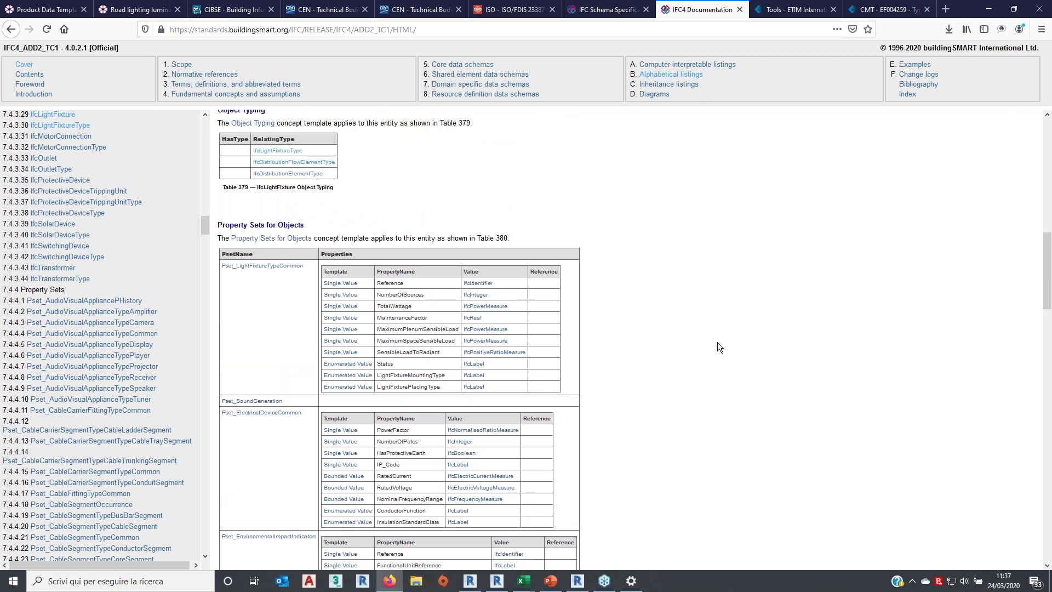
pyautogui.scroll(4, 718, 342)
pyautogui.scroll(2, 719, 350)
pyautogui.scroll(3, 721, 350)
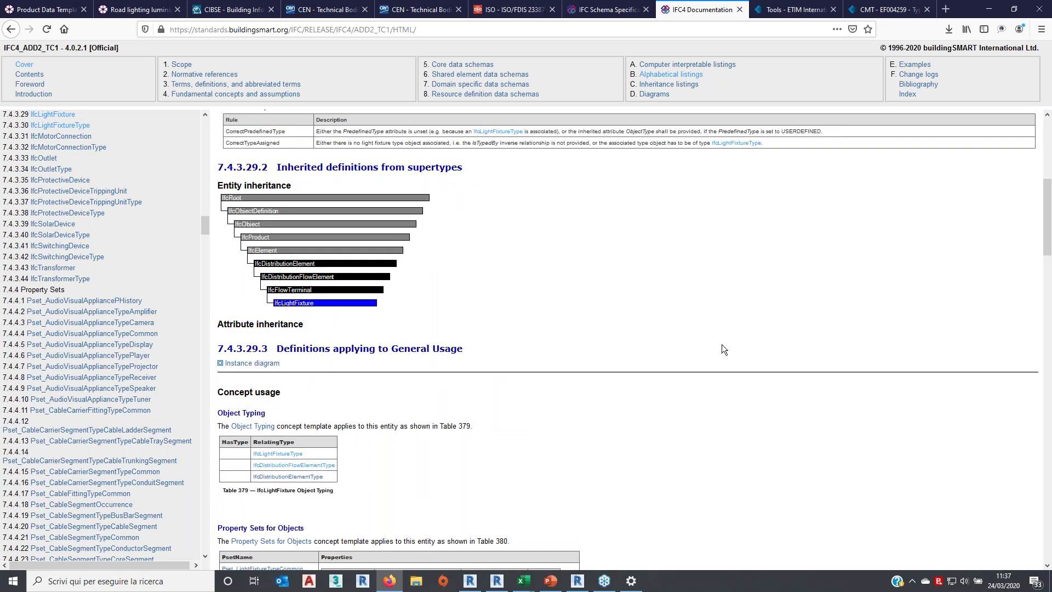
pyautogui.scroll(6, 721, 349)
pyautogui.scroll(3, 722, 349)
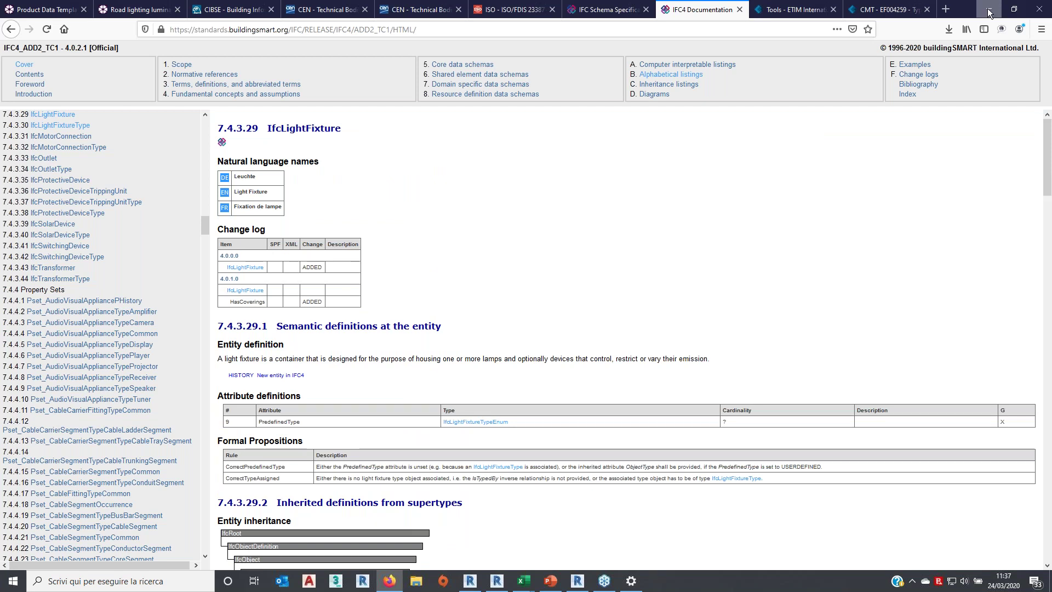
pyautogui.click(989, 11)
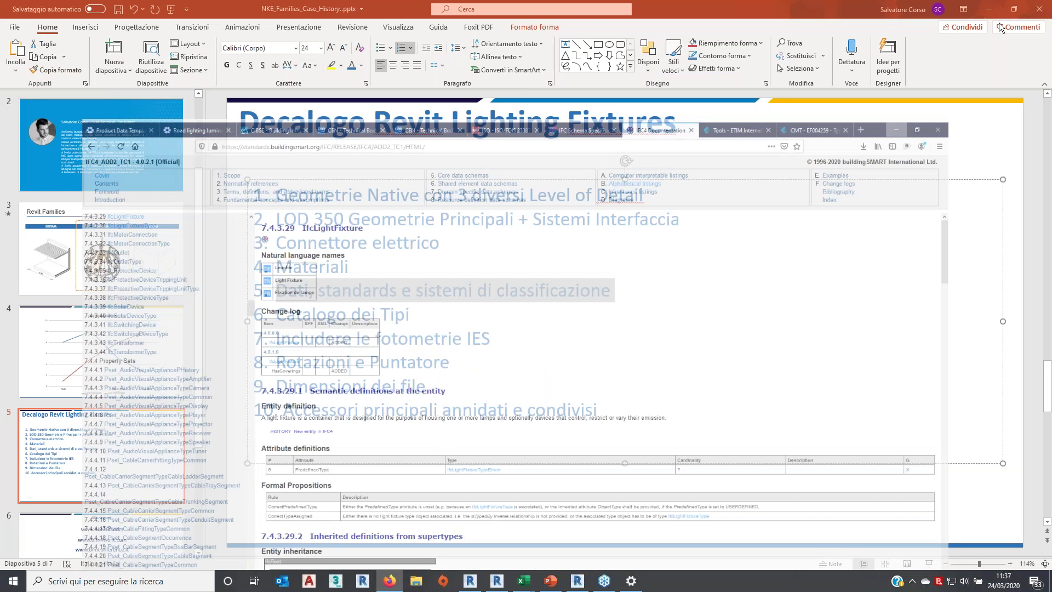
pyautogui.moveTo(416, 290); pyautogui.dragTo(609, 296)
pyautogui.click(609, 296)
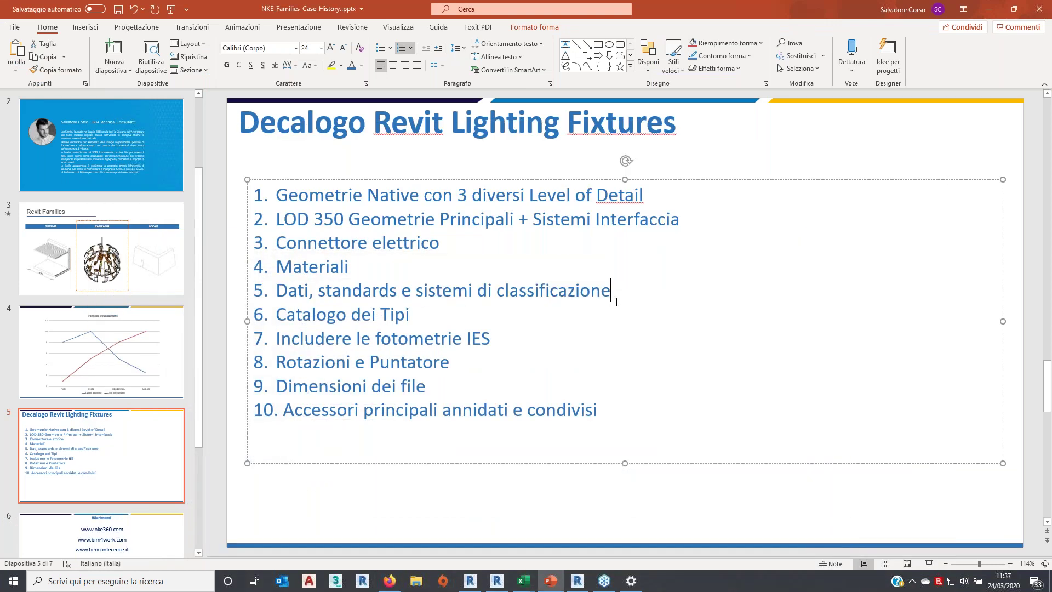
pyautogui.moveTo(419, 290); pyautogui.dragTo(610, 294)
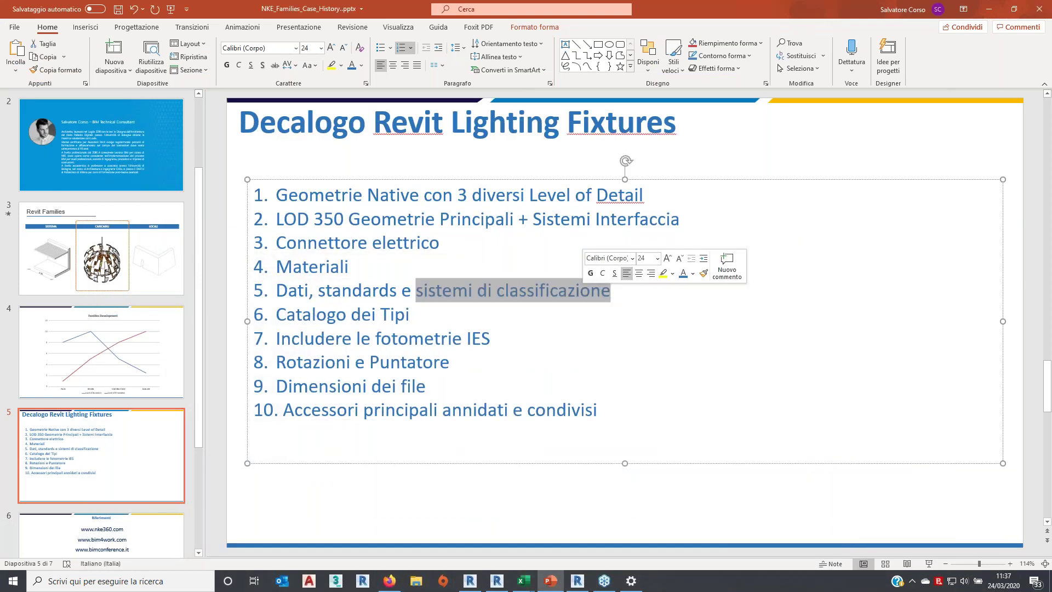
pyautogui.click(615, 296)
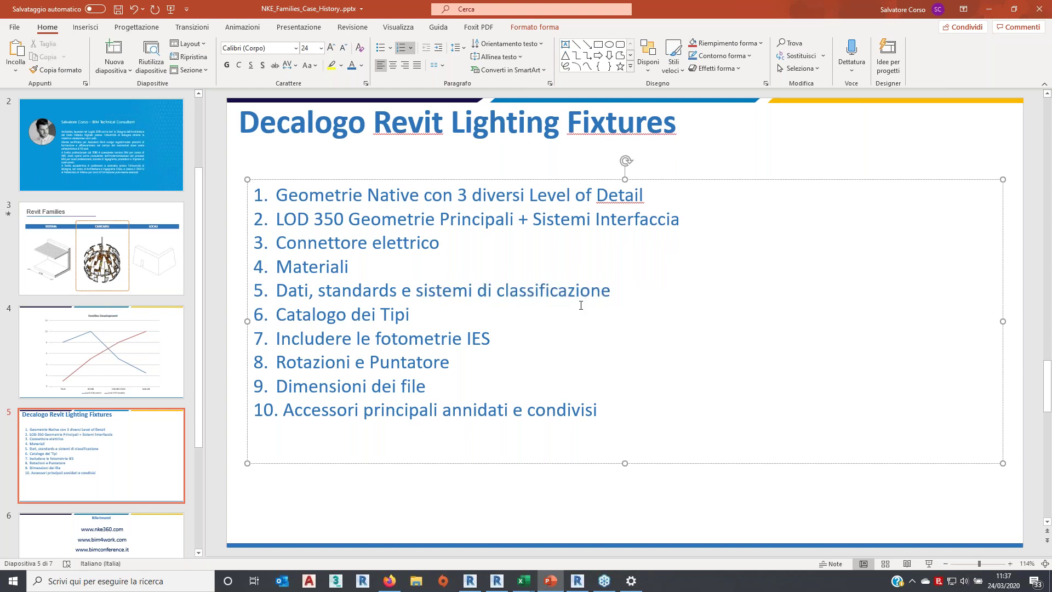
pyautogui.moveTo(418, 289); pyautogui.dragTo(613, 292)
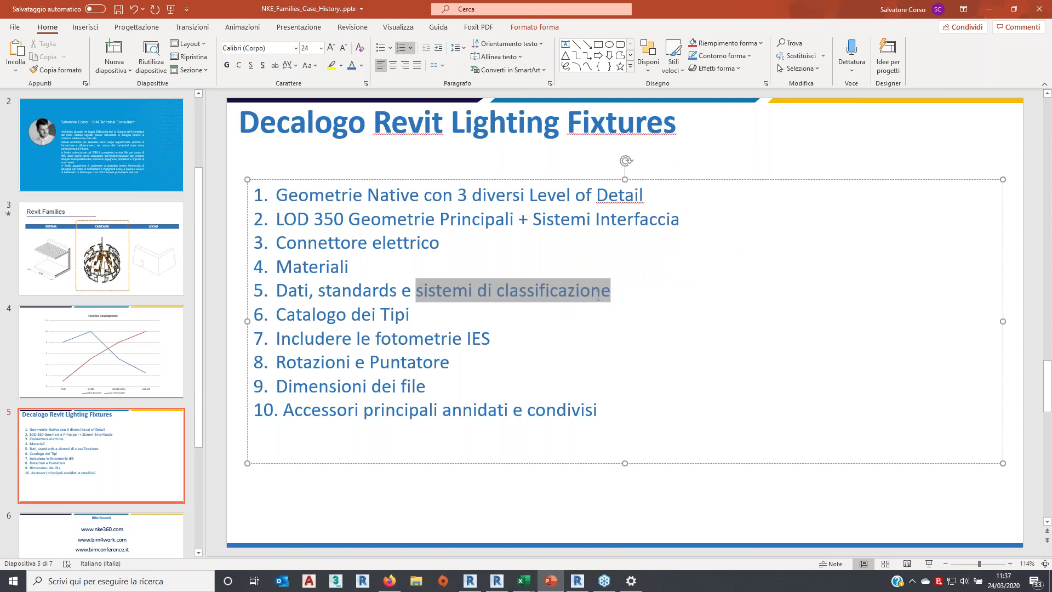
pyautogui.click(621, 312)
pyautogui.click(622, 289)
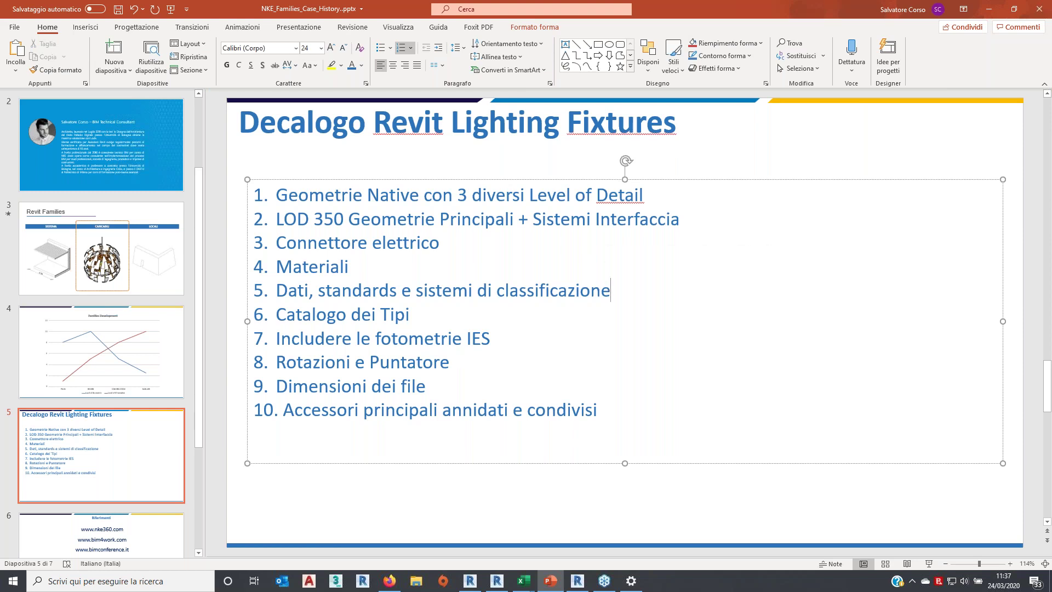
pyautogui.click(489, 589)
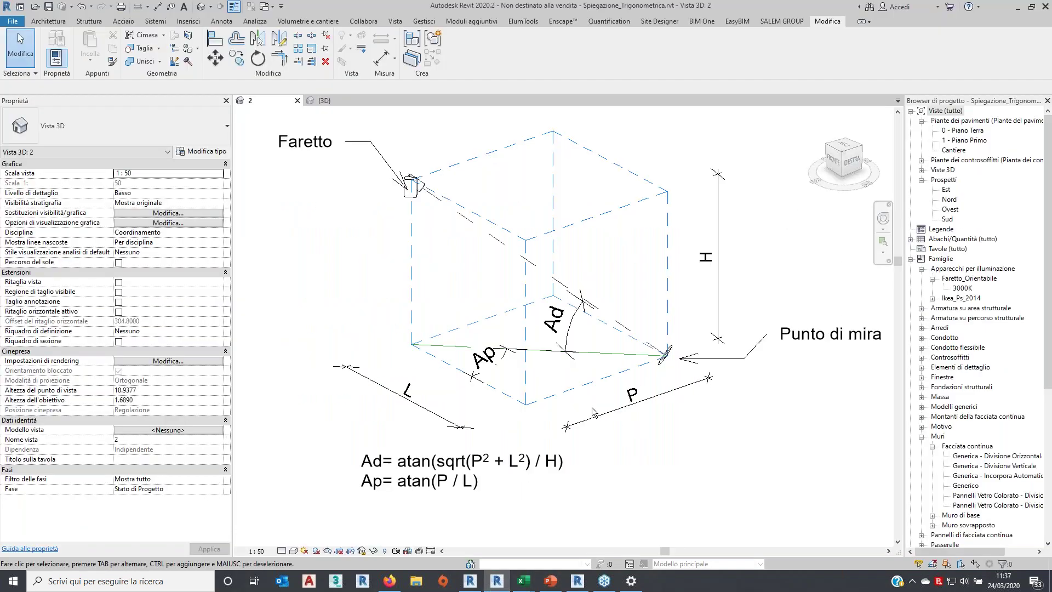
# Switch to the Catellani&Smith_Component_Project_R05 session and select a Lederam wall lamp
pyautogui.click(495, 557)
pyautogui.click(577, 580)
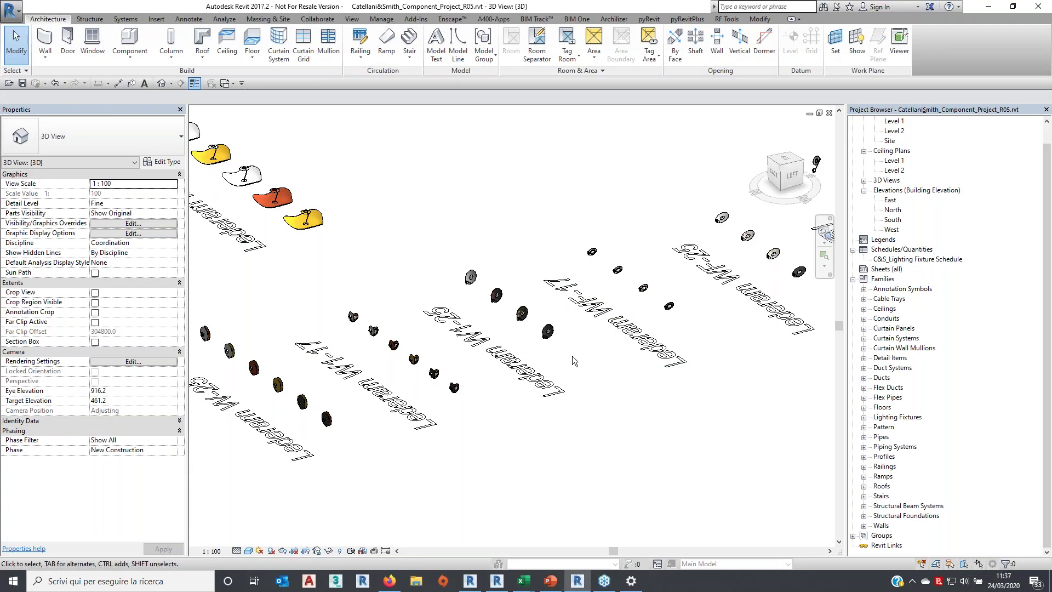
pyautogui.click(547, 331)
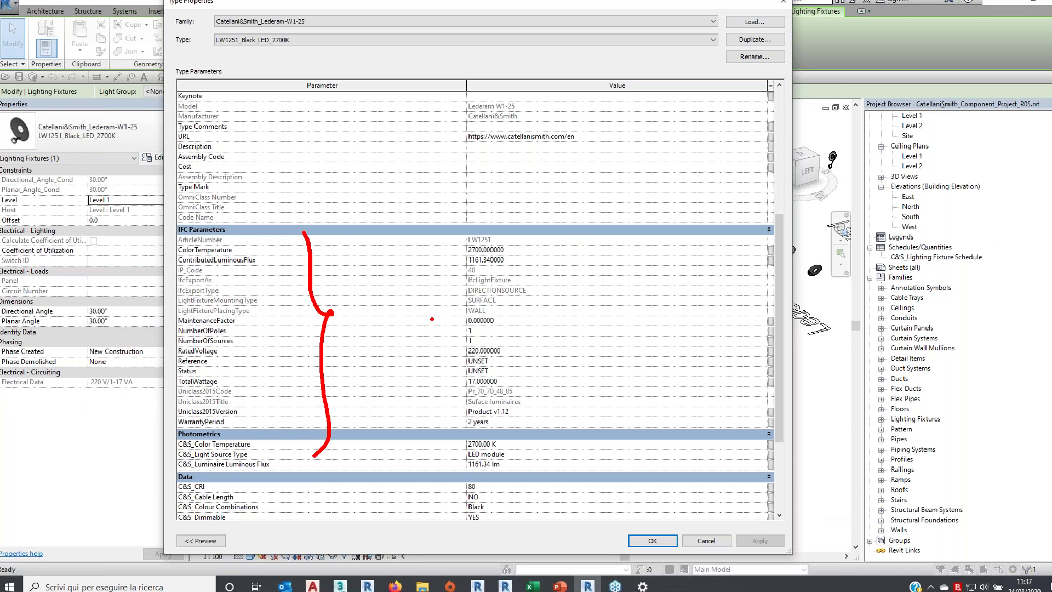
# Mark the Uniclass2015 code and title rows in the lamp's IFC type parameters, then cancel
pyautogui.scroll(-1, 199, 373)
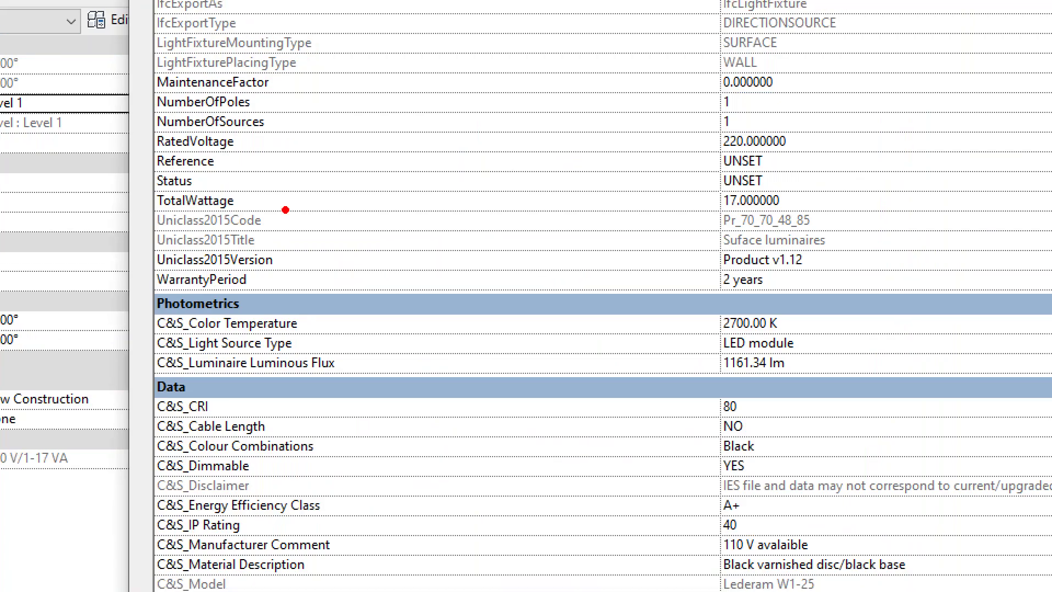
pyautogui.moveTo(285, 208); pyautogui.dragTo(285, 251)
pyautogui.moveTo(835, 224)
pyautogui.mouseDown()
pyautogui.moveTo(851, 221)
pyautogui.moveTo(852, 236)
pyautogui.mouseUp()
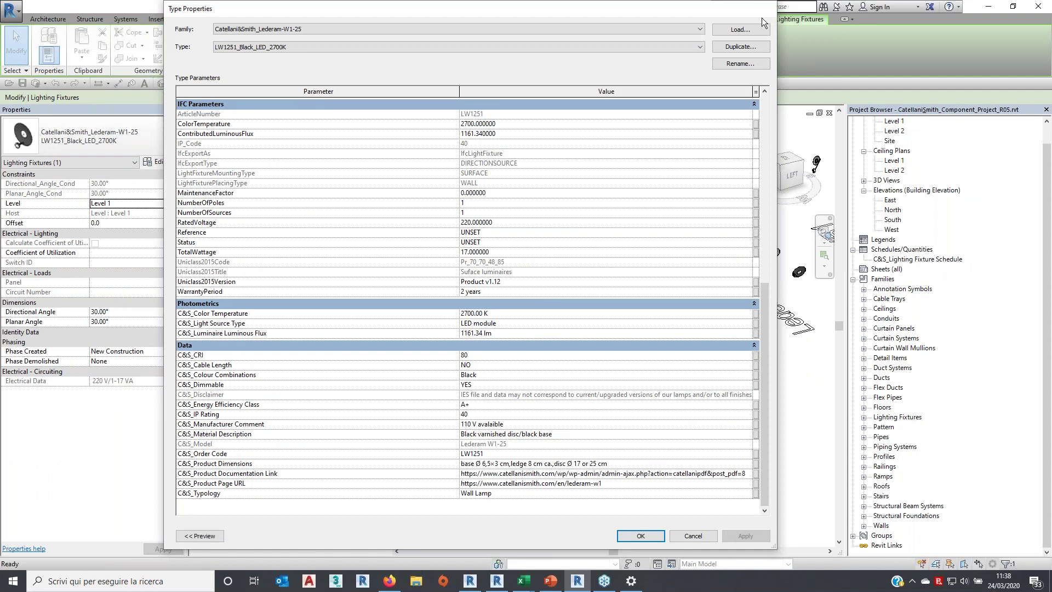
pyautogui.click(762, 15)
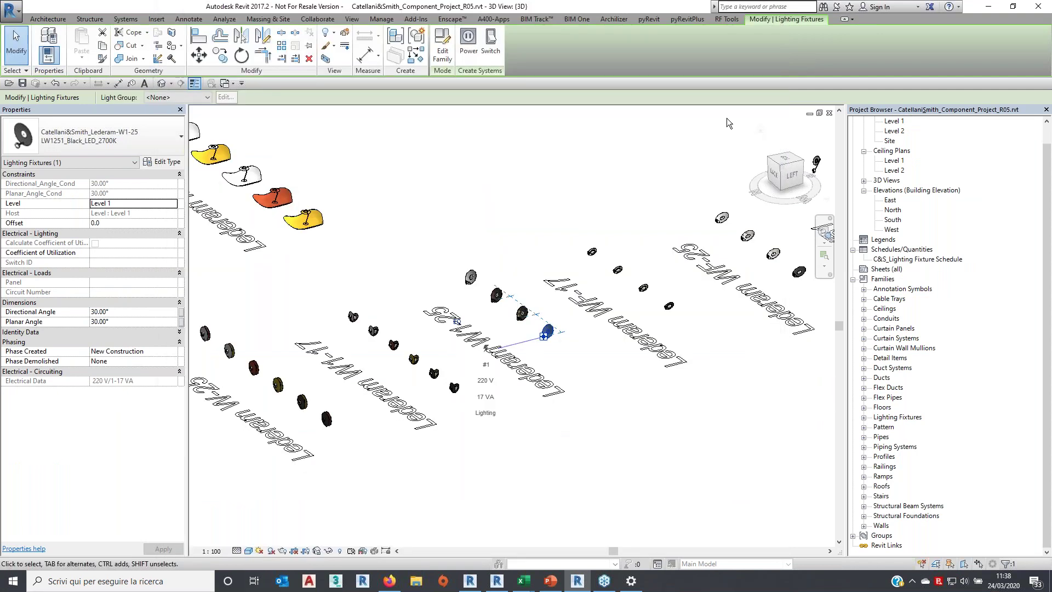
# Check a Lederam W1-25 wall lamp's data, then deselect it
pyautogui.click(726, 117)
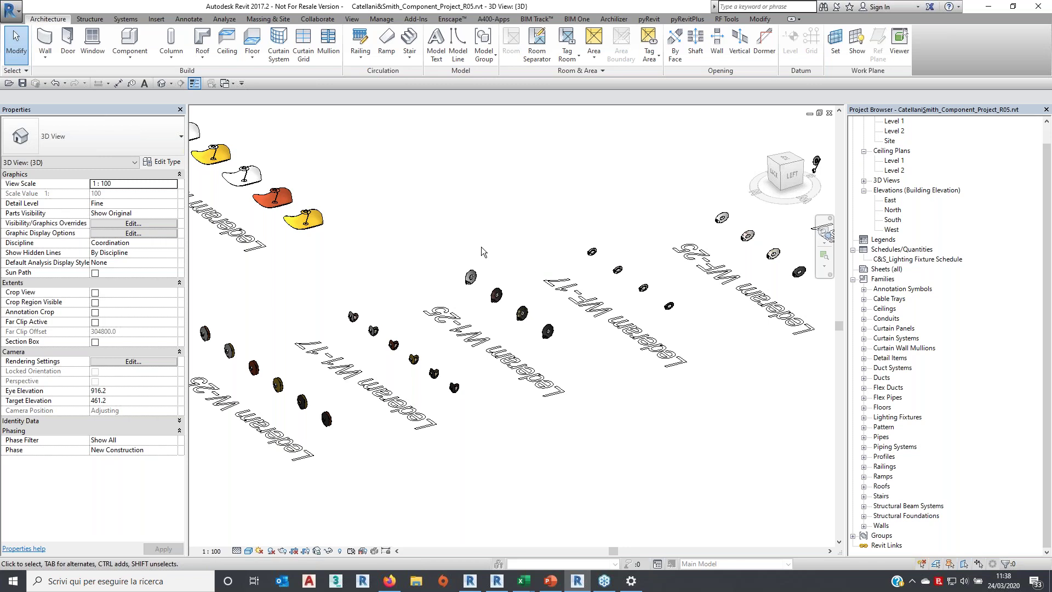
pyautogui.click(559, 331)
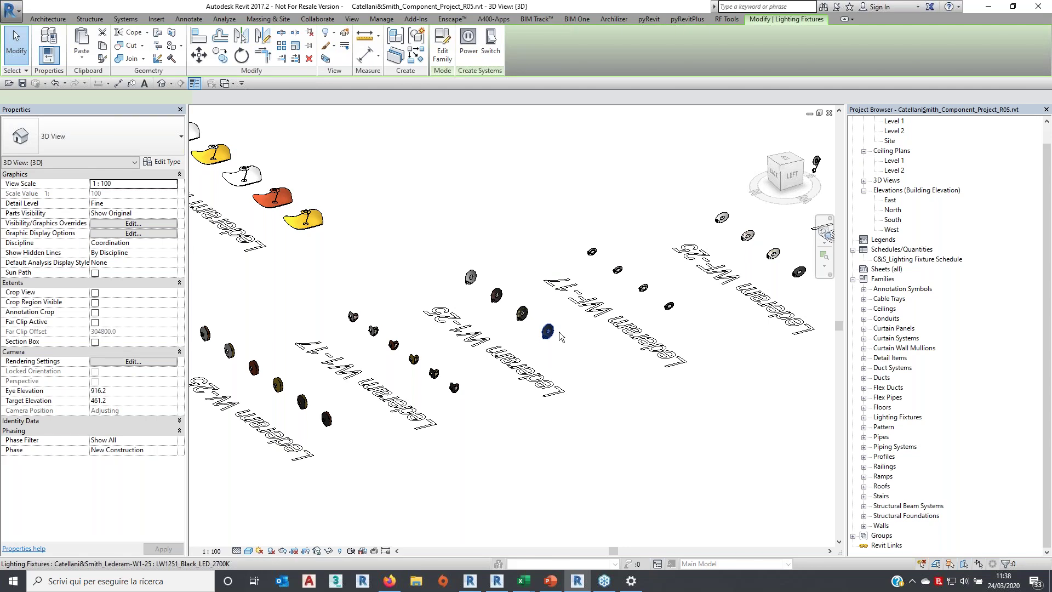
pyautogui.click(448, 195)
pyautogui.scroll(-2, 579, 386)
# Return to the PowerPoint decalogue and highlight item 6, 'Catalogo dei Tipi'
pyautogui.click(533, 586)
pyautogui.click(558, 586)
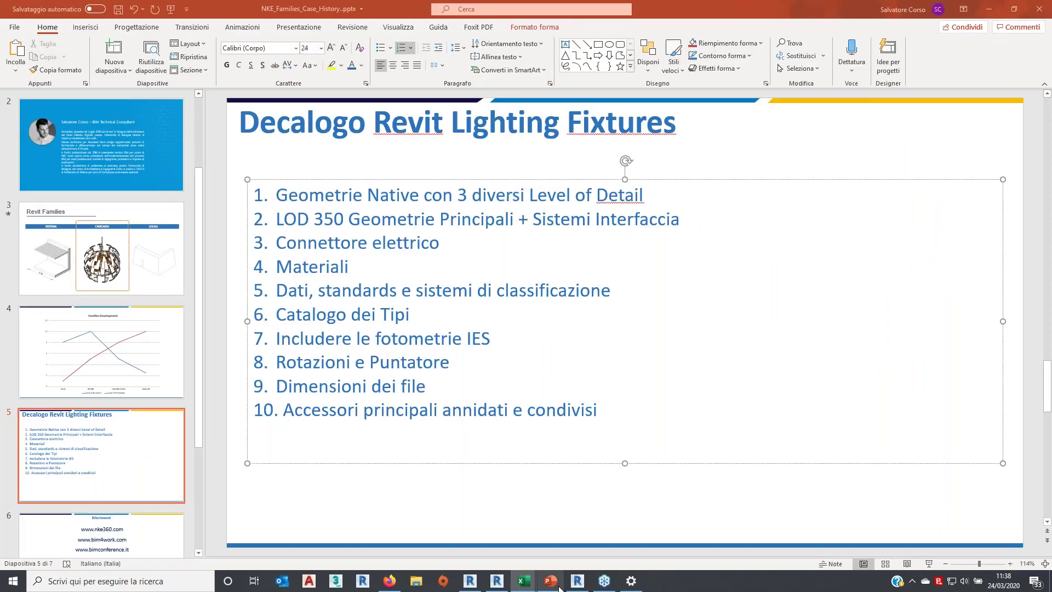
pyautogui.moveTo(276, 315); pyautogui.dragTo(414, 315)
pyautogui.click(425, 317)
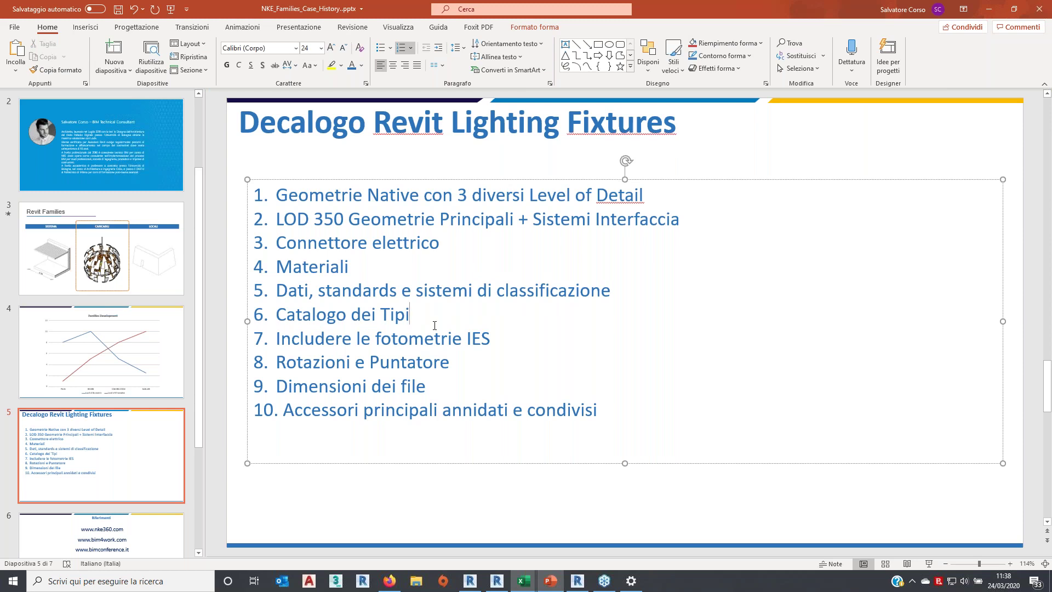
pyautogui.moveTo(275, 315); pyautogui.dragTo(421, 323)
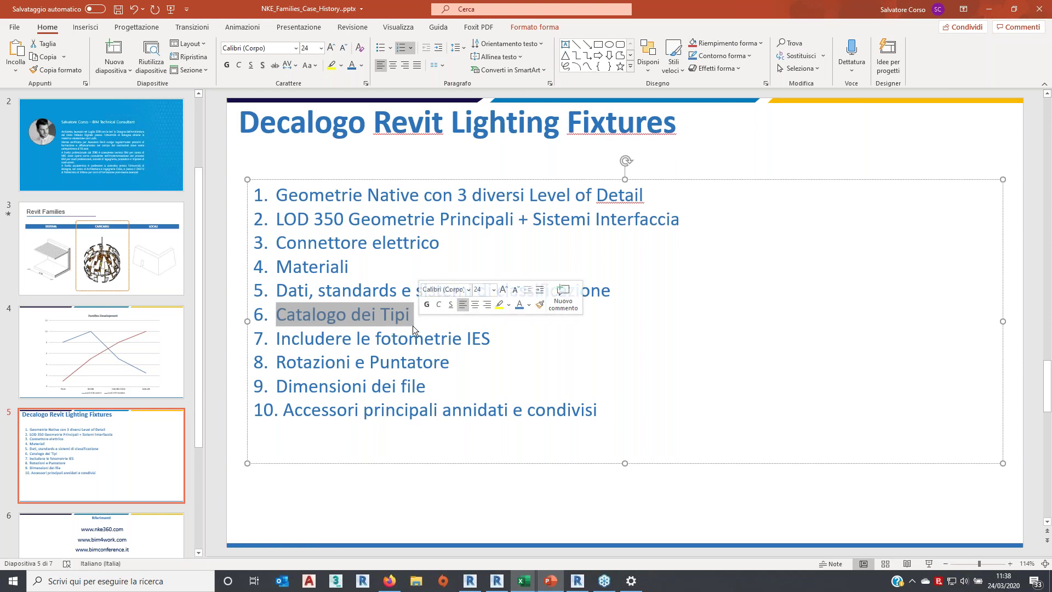
pyautogui.click(420, 315)
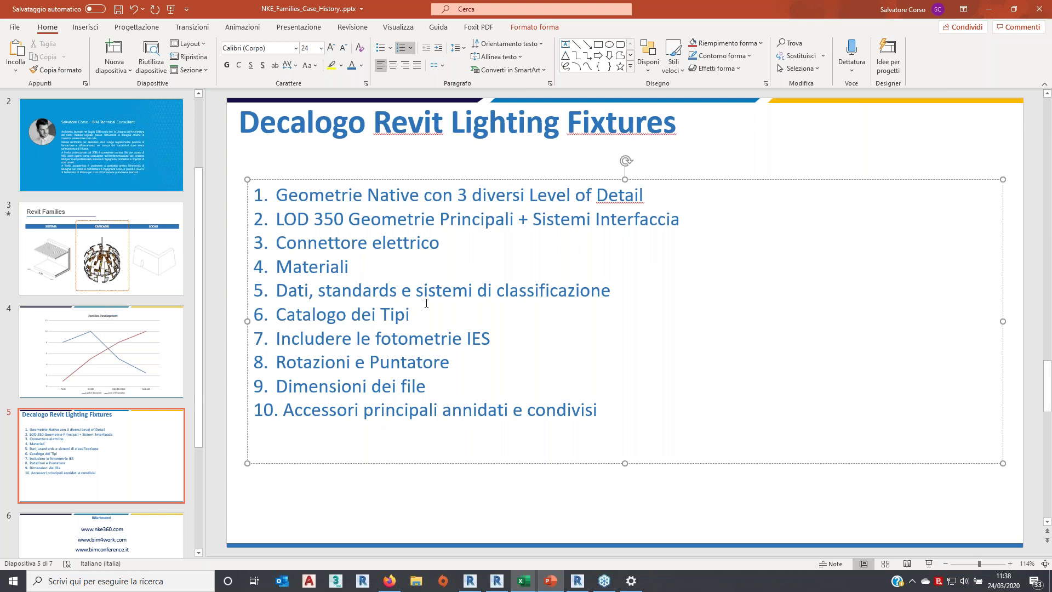
# Highlight item 7, 'Includere le fotometrie IES', then minimize PowerPoint
pyautogui.click(517, 328)
pyautogui.moveTo(277, 337); pyautogui.dragTo(495, 347)
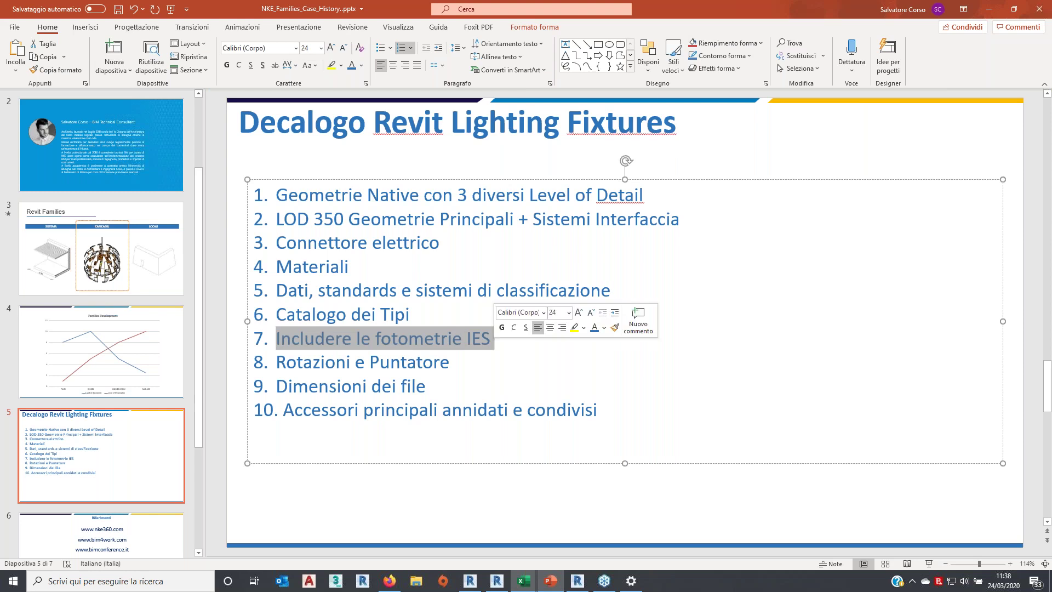
pyautogui.click(493, 346)
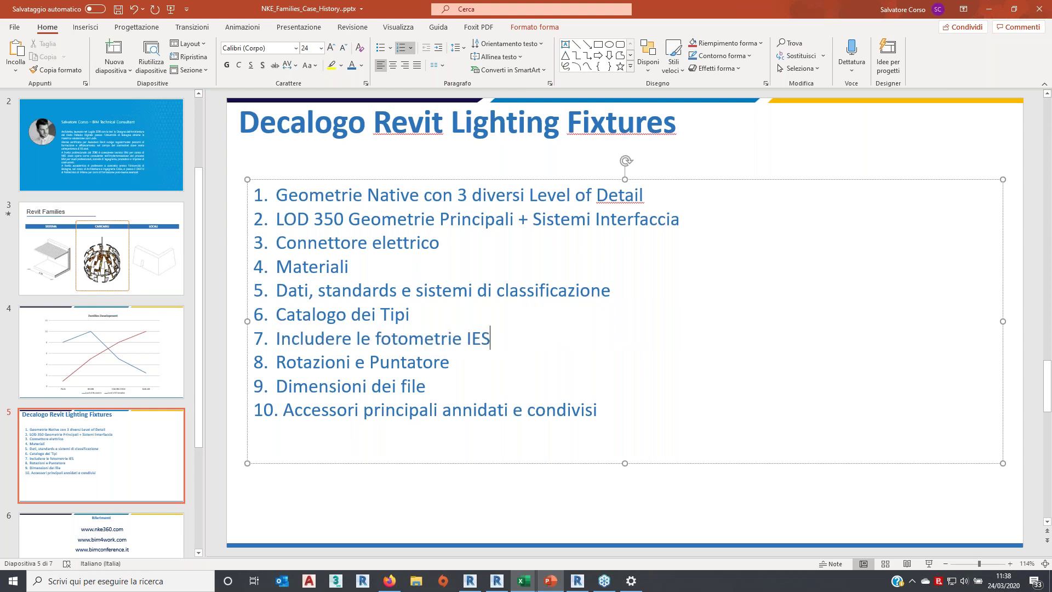
pyautogui.click(993, 9)
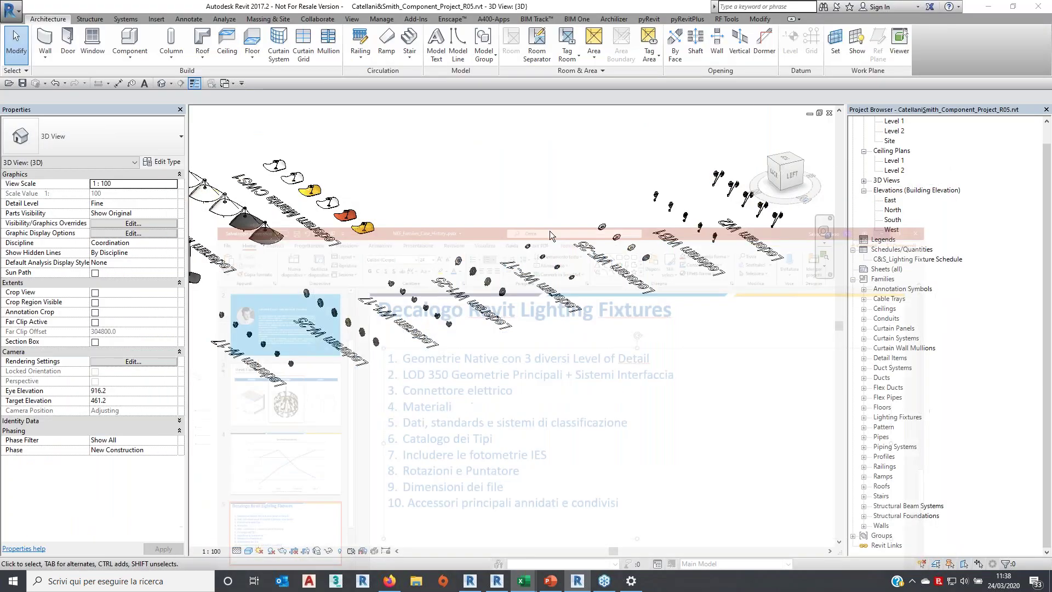
# Turn on Lighting Fixtures > Light Source in Visibility/Graphic Overrides and pan across the spheres
pyautogui.click(455, 345)
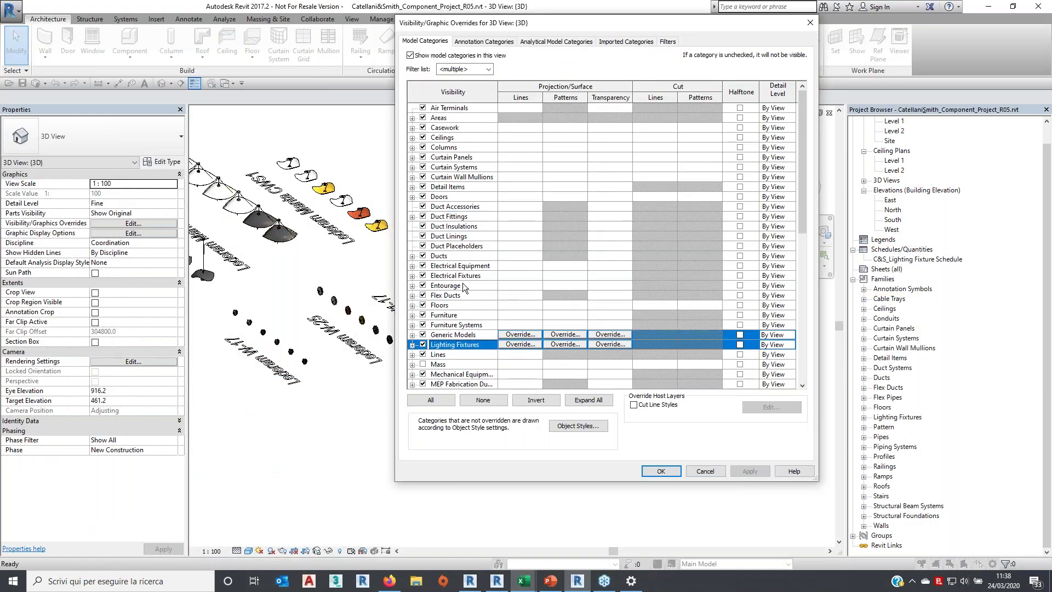
pyautogui.scroll(-1, 455, 344)
pyautogui.click(412, 315)
pyautogui.click(459, 334)
pyautogui.click(751, 473)
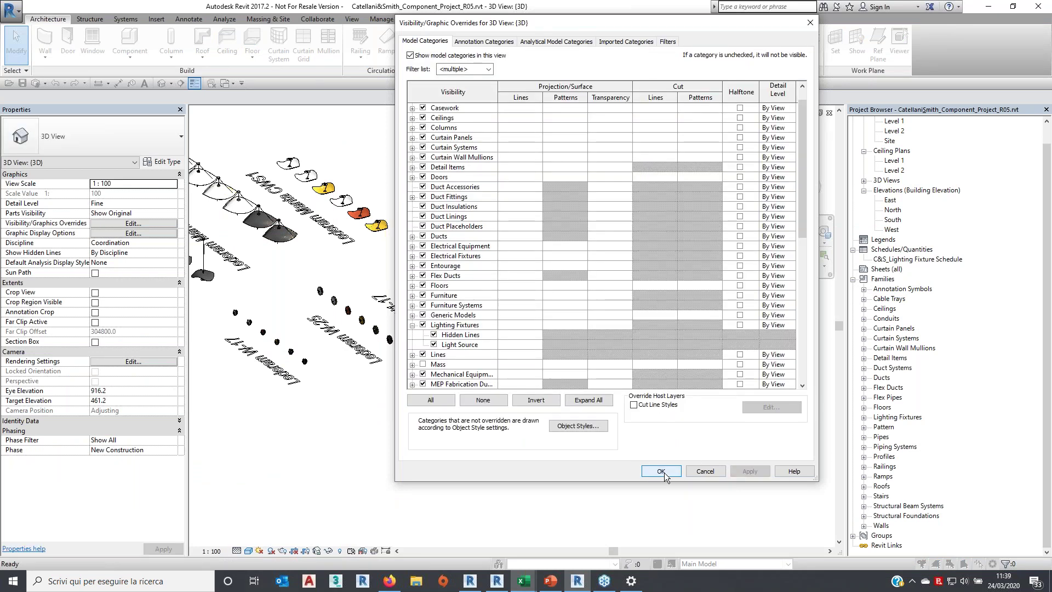
pyautogui.click(664, 472)
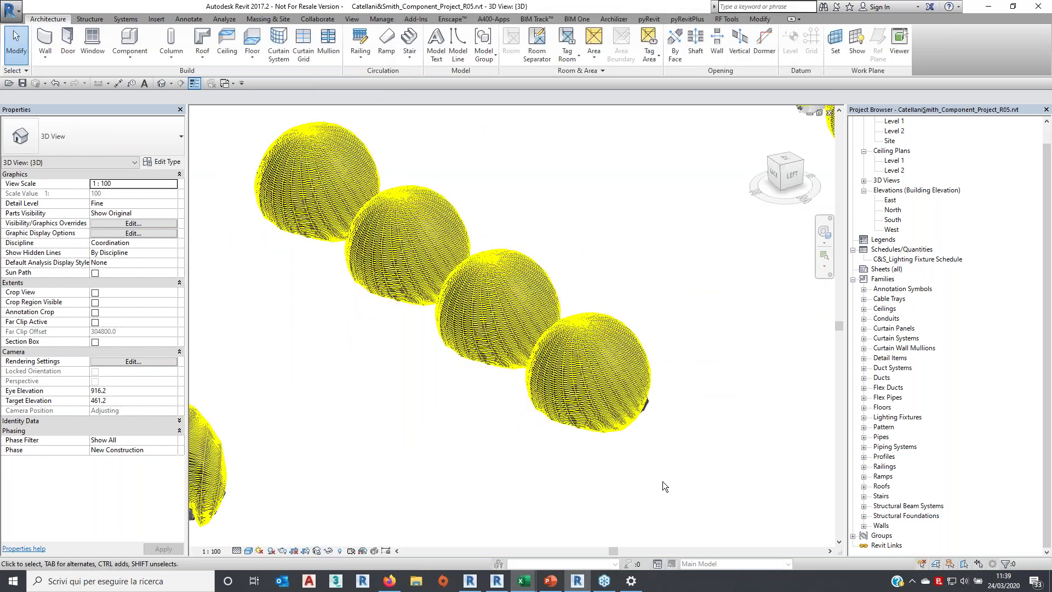
pyautogui.moveTo(597, 461)
pyautogui.mouseDown(button='middle')
pyautogui.moveTo(641, 482)
pyautogui.moveTo(640, 512)
pyautogui.mouseUp(button='middle')
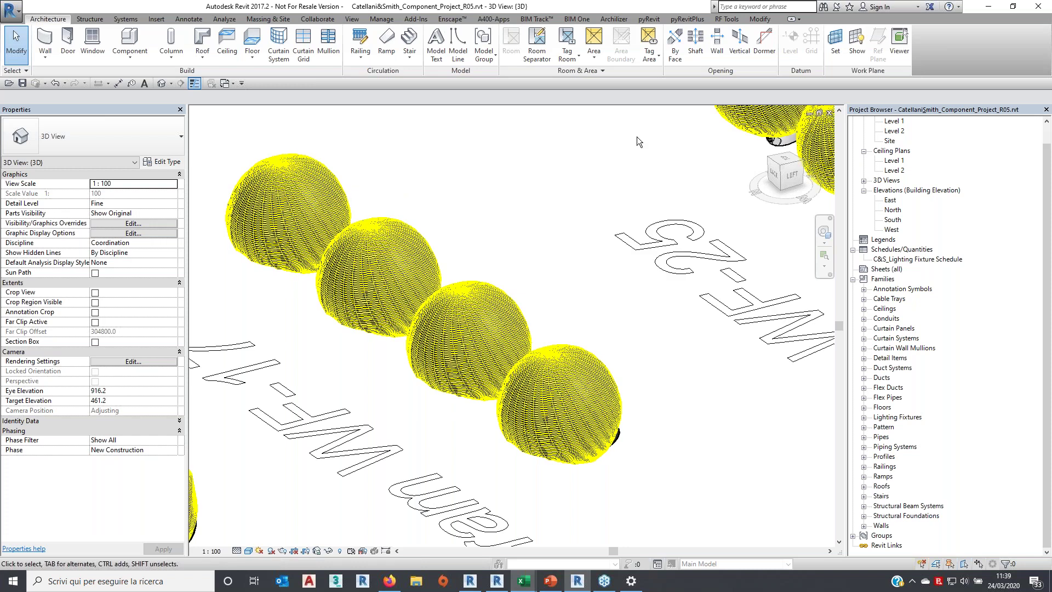
pyautogui.moveTo(652, 356)
pyautogui.mouseDown(button='middle')
pyautogui.moveTo(653, 365)
pyautogui.moveTo(644, 356)
pyautogui.mouseUp(button='middle')
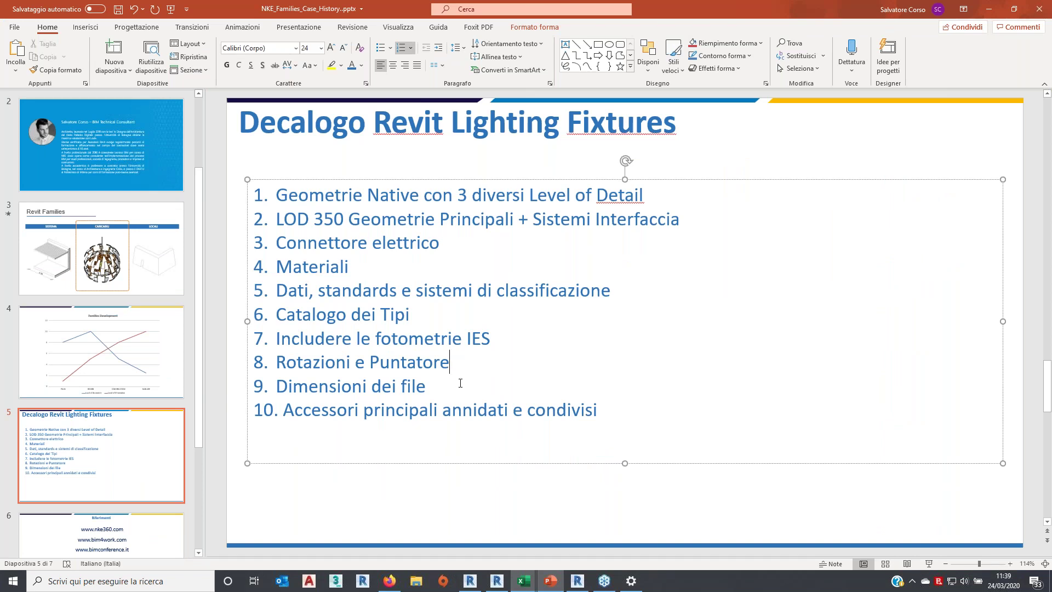
# Minimize the decalogue at point 8 to bring back Revit's light-source sphere view
pyautogui.click(993, 10)
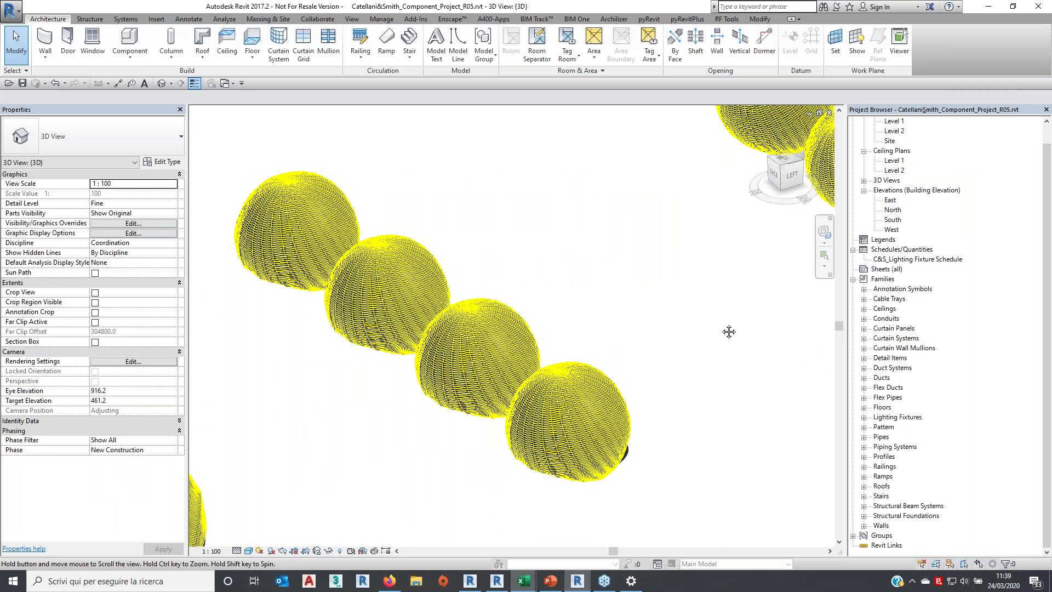
# Untick Lighting Fixtures > Light Source via VV, then orbit to select a Manta pendant
pyautogui.press('v')
pyautogui.press('v')
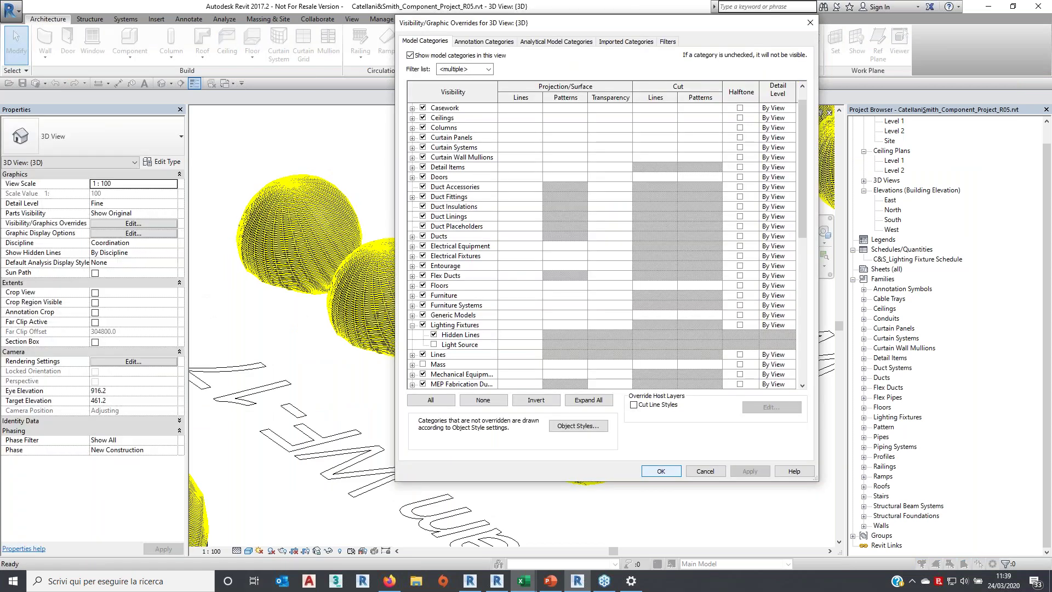
pyautogui.click(661, 471)
pyautogui.moveTo(650, 455)
pyautogui.keyDown('shift'); pyautogui.mouseDown(button='middle')
pyautogui.moveTo(757, 461)
pyautogui.moveTo(682, 480)
pyautogui.mouseUp(button='middle'); pyautogui.keyUp('shift')
pyautogui.scroll(2, 582, 444)
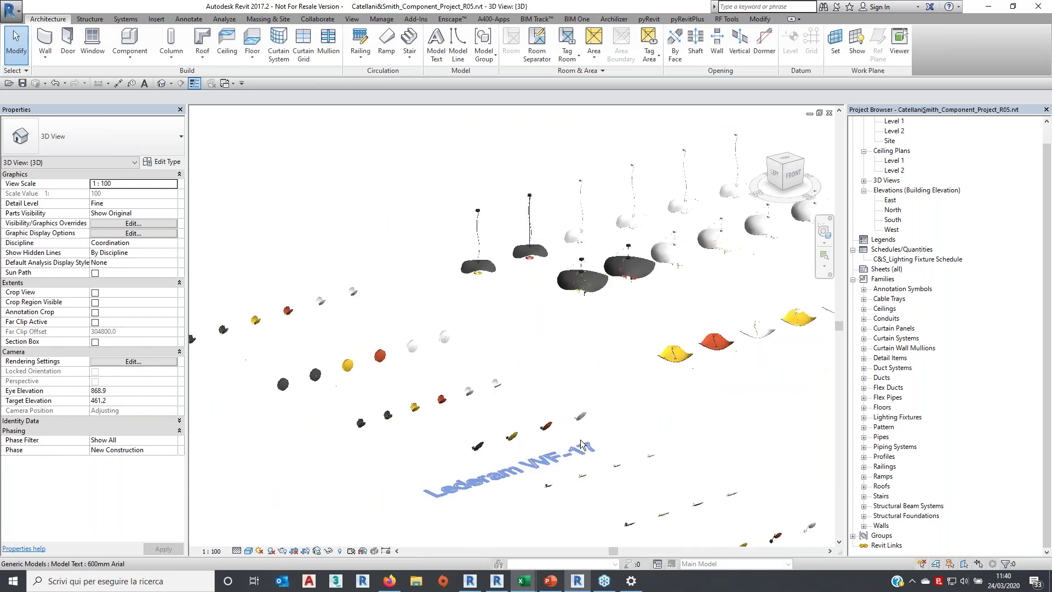
pyautogui.moveTo(582, 444)
pyautogui.mouseDown(button='middle')
pyautogui.moveTo(478, 489)
pyautogui.moveTo(376, 514)
pyautogui.moveTo(679, 446)
pyautogui.moveTo(482, 417)
pyautogui.mouseUp(button='middle')
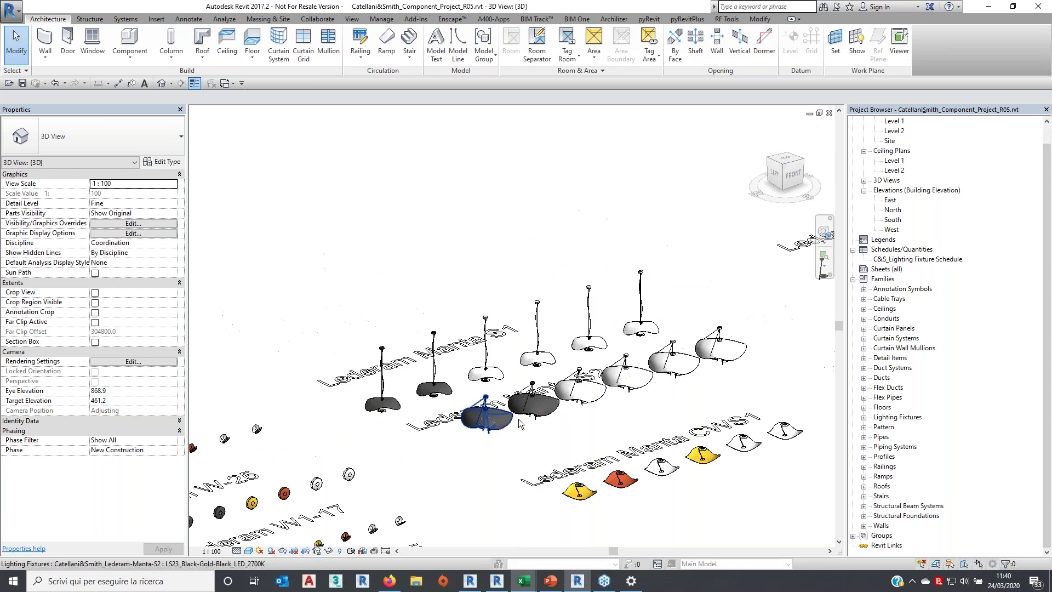
pyautogui.click(581, 388)
# Temporarily isolate the Manta S2 pendant with HI and reselect it
pyautogui.scroll(5, 581, 388)
pyautogui.moveTo(581, 388)
pyautogui.keyDown('shift'); pyautogui.mouseDown(button='middle')
pyautogui.moveTo(592, 428)
pyautogui.moveTo(501, 360)
pyautogui.moveTo(498, 386)
pyautogui.mouseUp(button='middle'); pyautogui.keyUp('shift')
pyautogui.scroll(2, 498, 385)
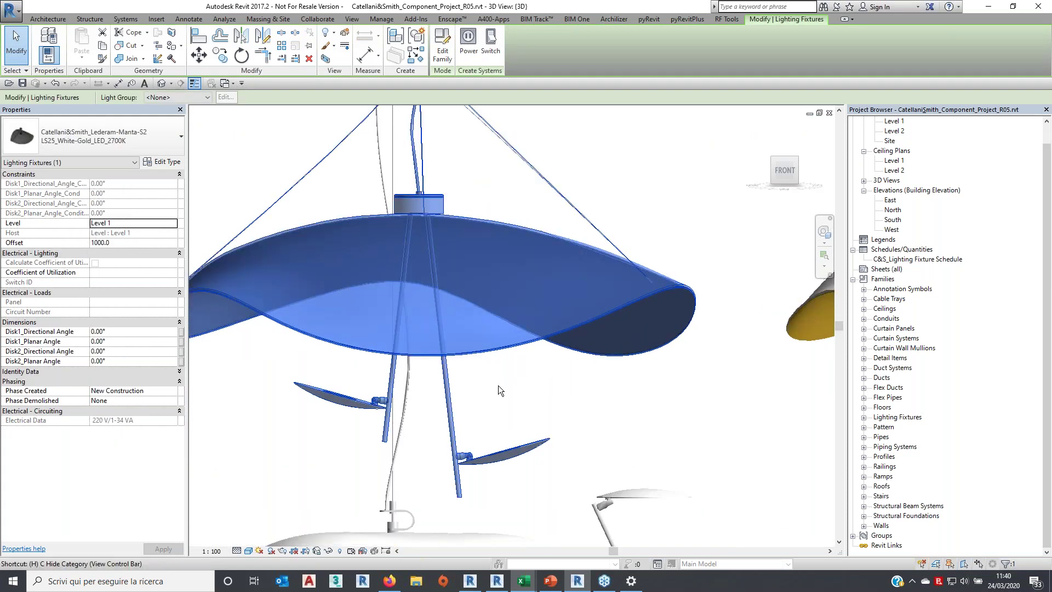
pyautogui.press('h')
pyautogui.press('i')
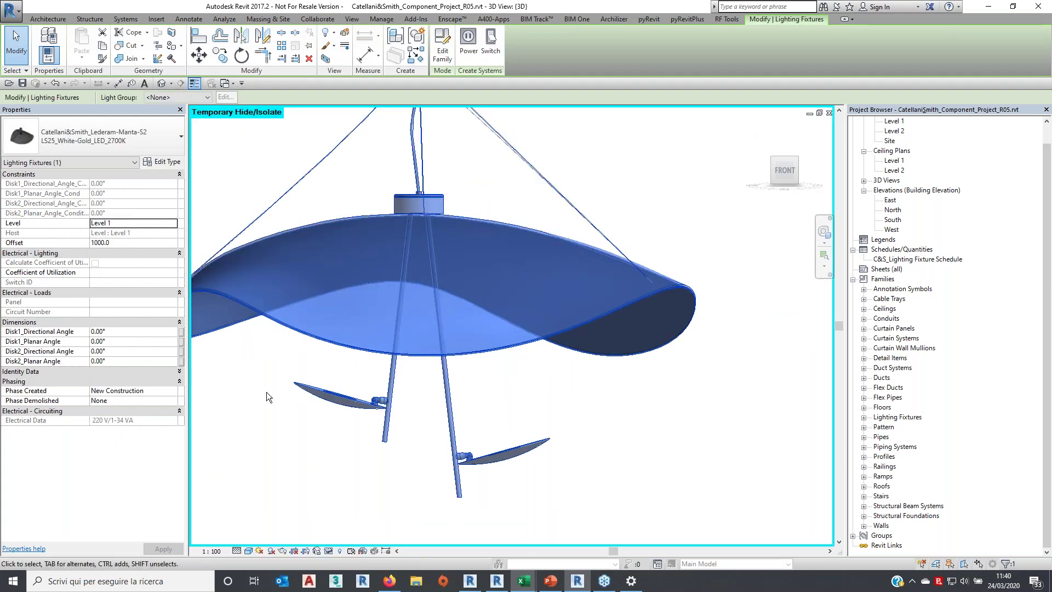
pyautogui.moveTo(640, 445)
pyautogui.mouseDown(button='middle')
pyautogui.moveTo(673, 434)
pyautogui.moveTo(647, 466)
pyautogui.moveTo(722, 455)
pyautogui.mouseUp(button='middle')
pyautogui.click(671, 430)
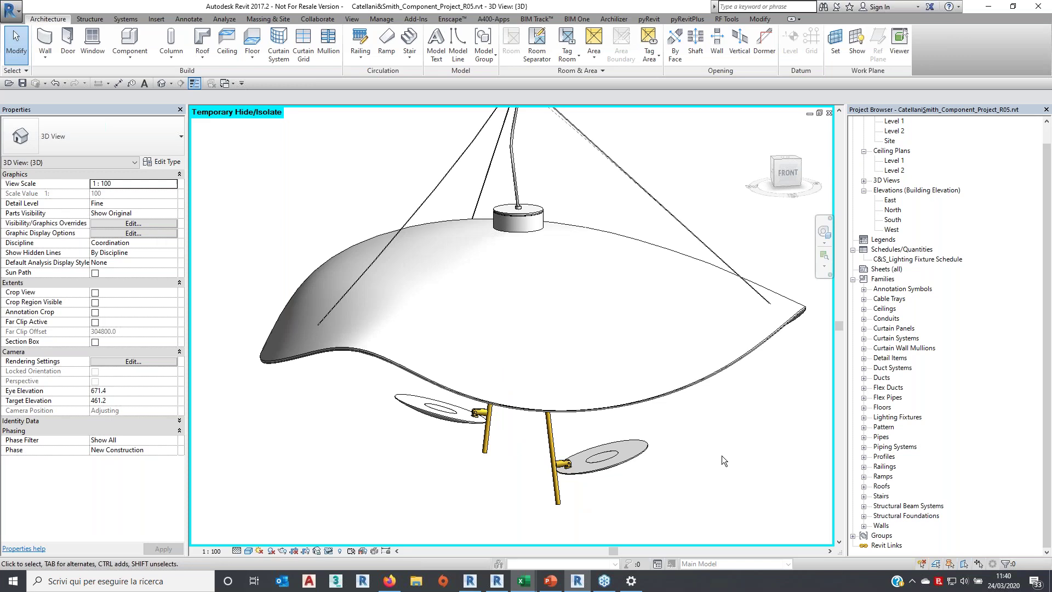
pyautogui.click(698, 340)
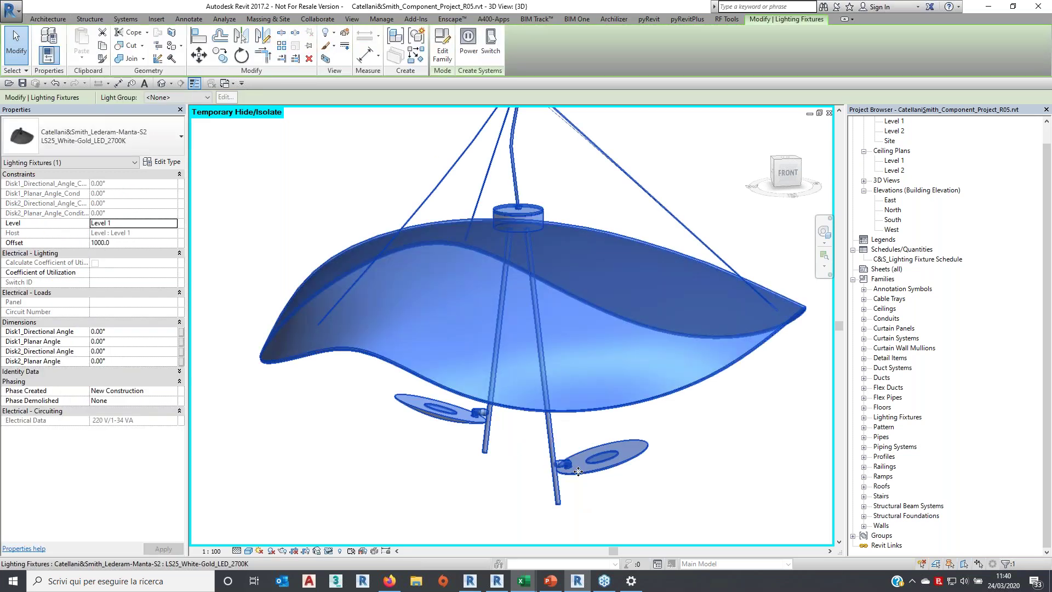
# Set Disk1_Directional_Angle to 10° and Disk1_Planar_Angle to 25°, and apply
pyautogui.click(97, 331)
pyautogui.write('10')
pyautogui.press('Tab')
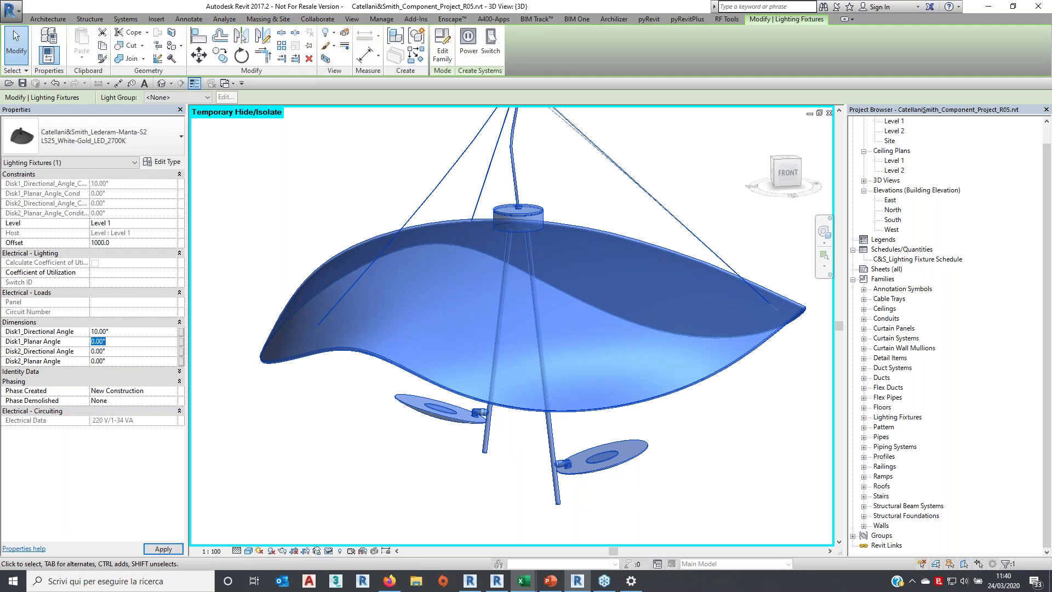
pyautogui.write('12')
pyautogui.click(165, 549)
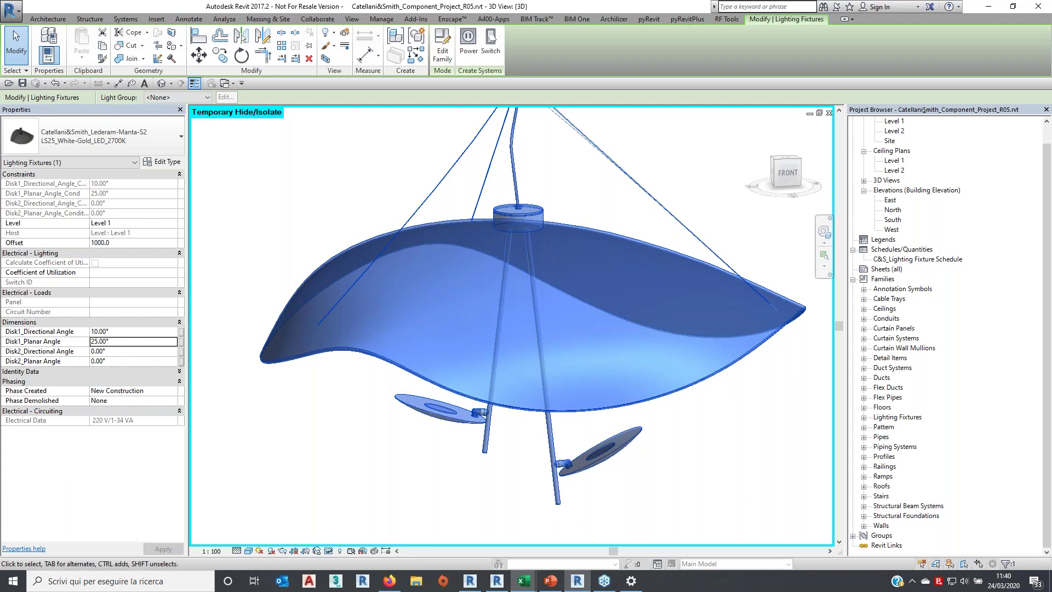
pyautogui.click(680, 461)
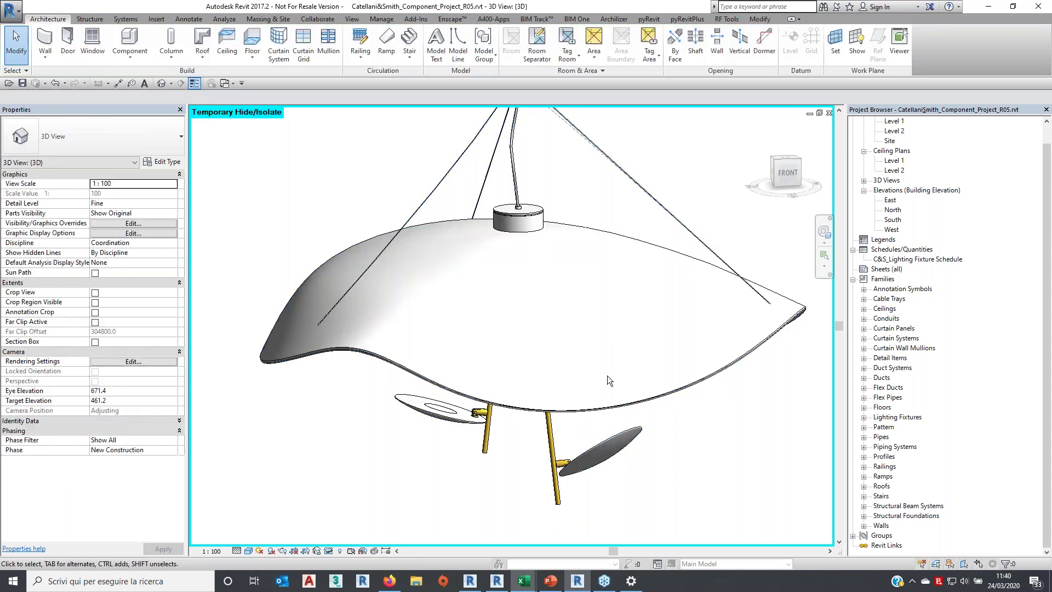
# Reset Temporary Hide/Isolate to bring back all the fixtures
pyautogui.scroll(-3, 518, 305)
pyautogui.scroll(-5, 517, 306)
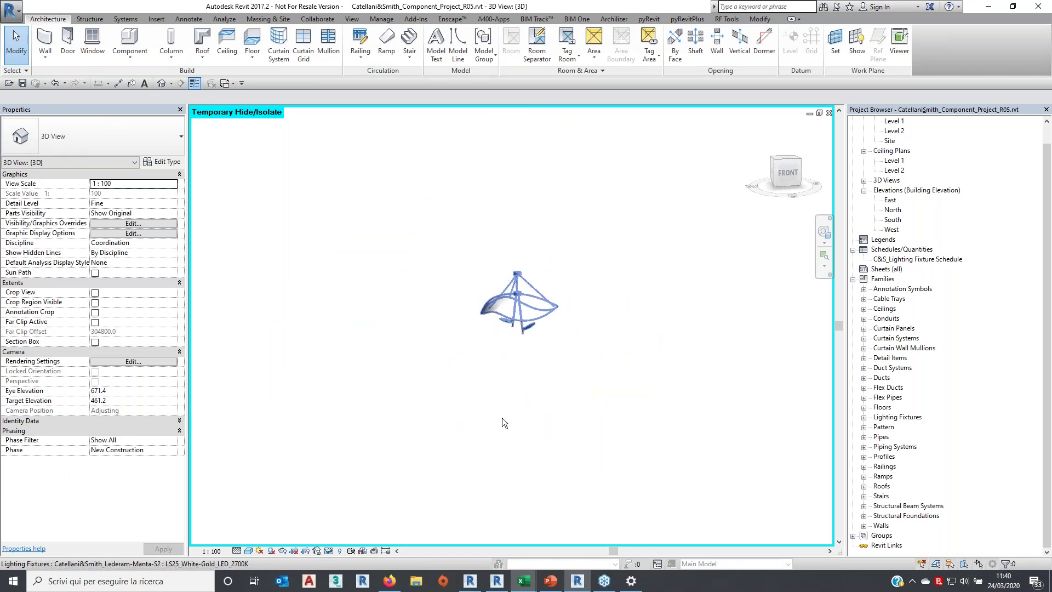
pyautogui.click(329, 550)
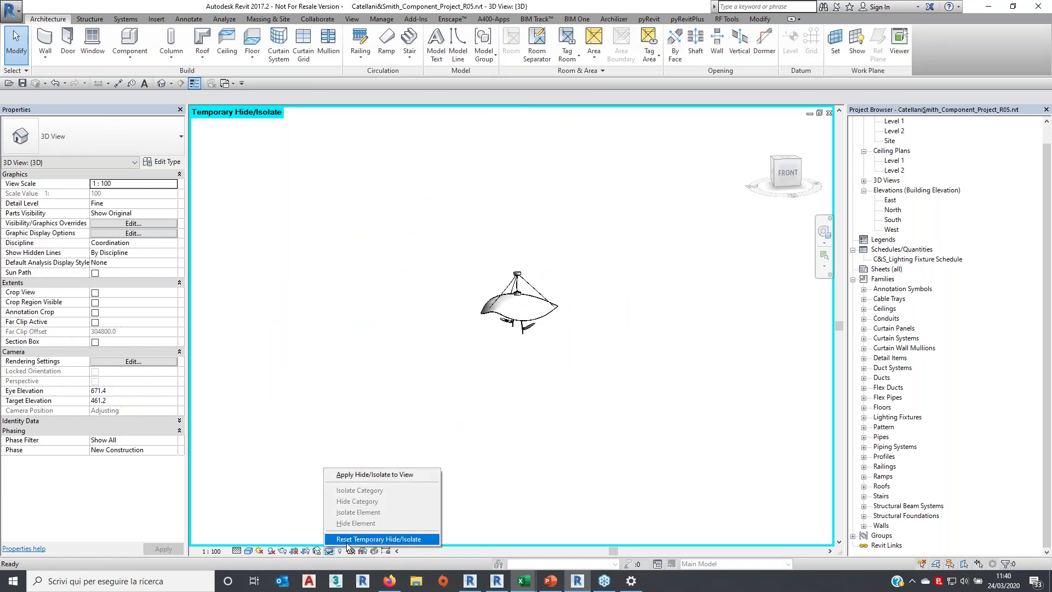
pyautogui.click(346, 543)
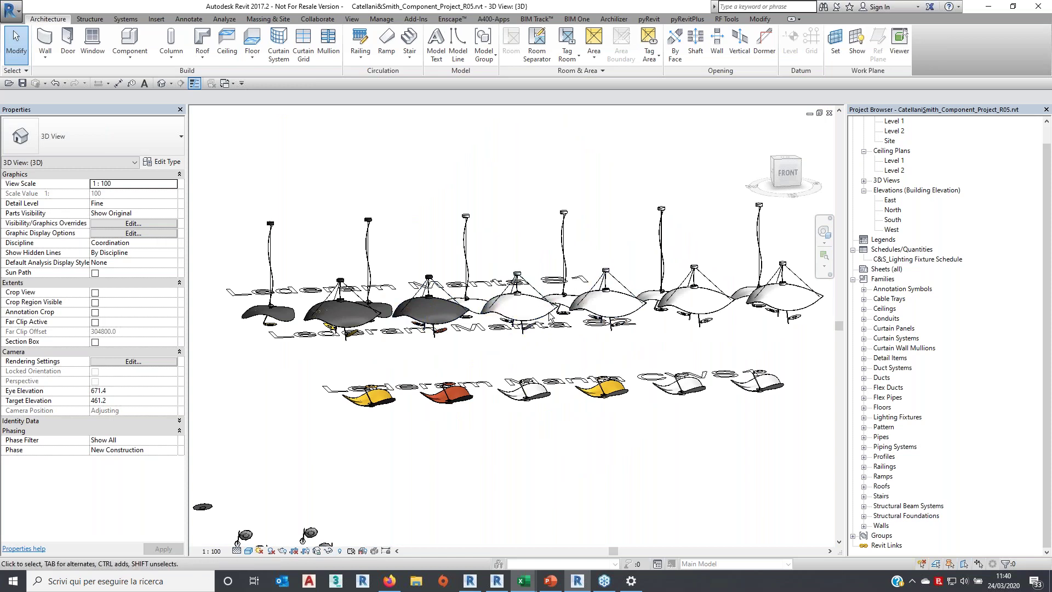
# Orbit down onto the lamp rows and select the left black Manta S1 pendant
pyautogui.scroll(2, 554, 349)
pyautogui.keyDown('shift'); pyautogui.moveTo(555, 350); pyautogui.dragTo(576, 394, button='middle'); pyautogui.keyUp('shift')
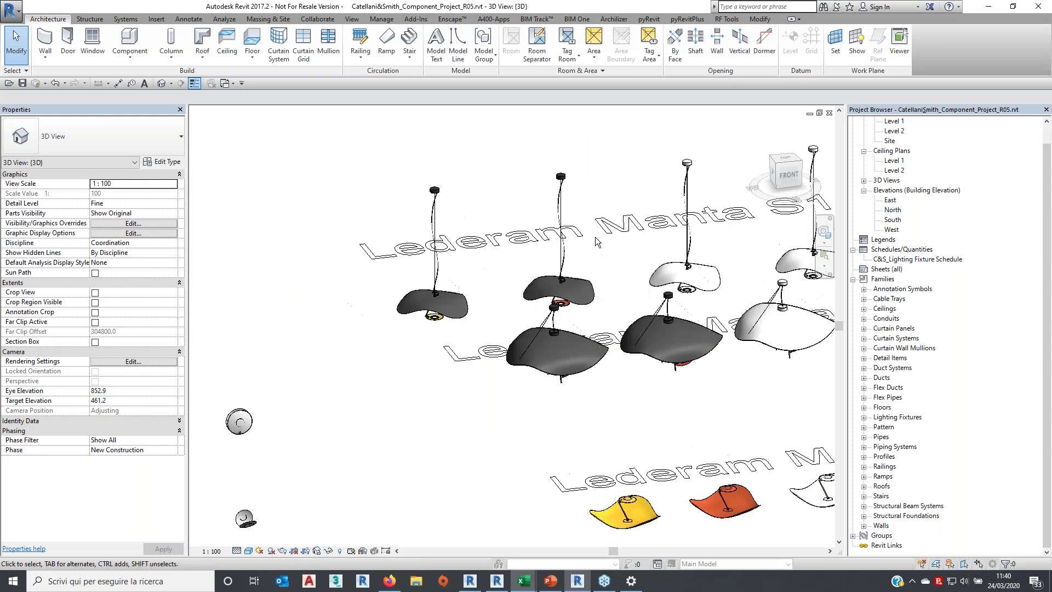
pyautogui.moveTo(575, 394)
pyautogui.keyDown('shift'); pyautogui.mouseDown(button='middle')
pyautogui.moveTo(582, 369)
pyautogui.moveTo(433, 436)
pyautogui.mouseUp(button='middle'); pyautogui.keyUp('shift')
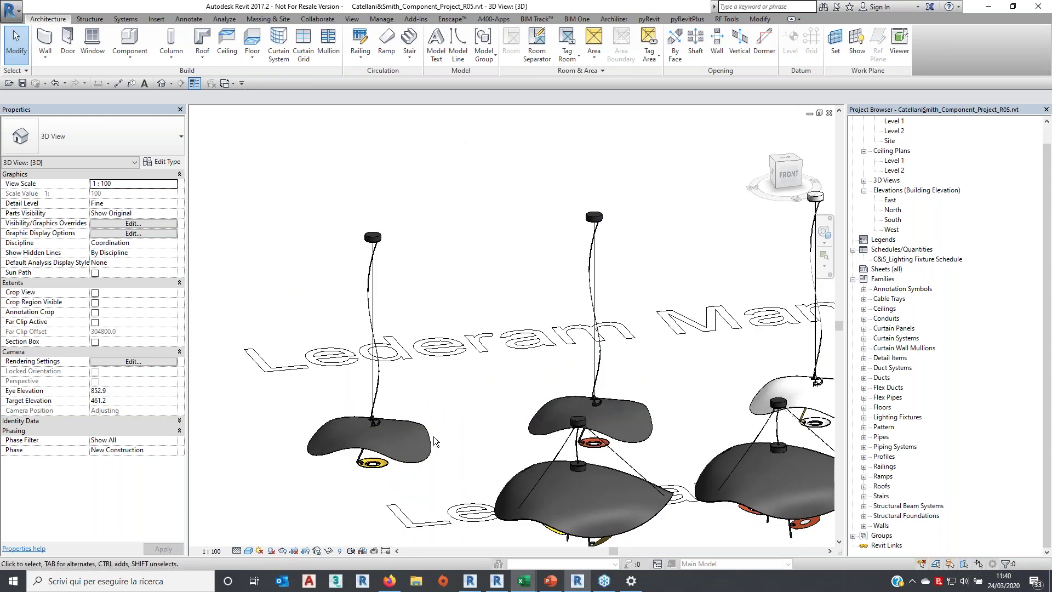
pyautogui.click(433, 437)
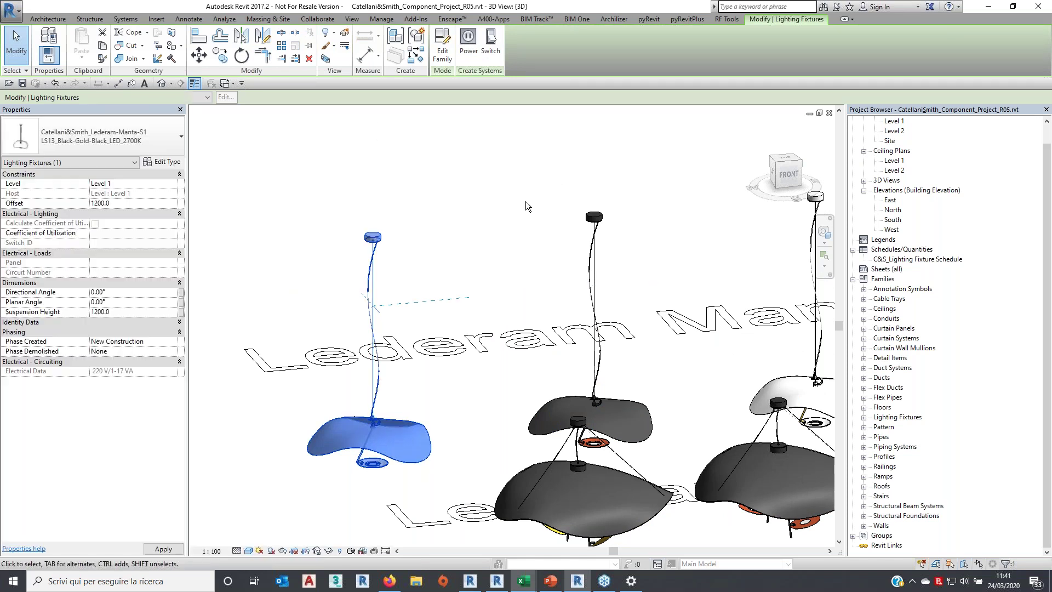
# Zoom around the lamps and switch the 3D view to wireframe with WF
pyautogui.moveTo(584, 306); pyautogui.dragTo(412, 307, button='middle')
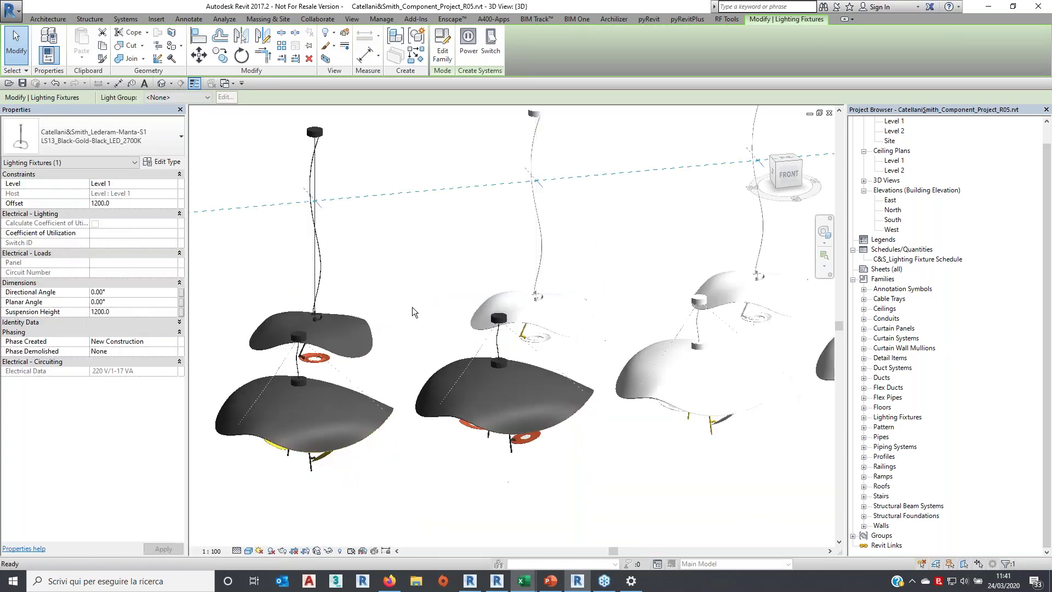
pyautogui.scroll(-2, 534, 340)
pyautogui.scroll(-2, 306, 376)
pyautogui.scroll(-2, 305, 376)
pyautogui.scroll(-2, 307, 383)
pyautogui.moveTo(307, 384); pyautogui.dragTo(312, 405, button='middle')
pyautogui.scroll(2, 554, 345)
pyautogui.scroll(2, 554, 345)
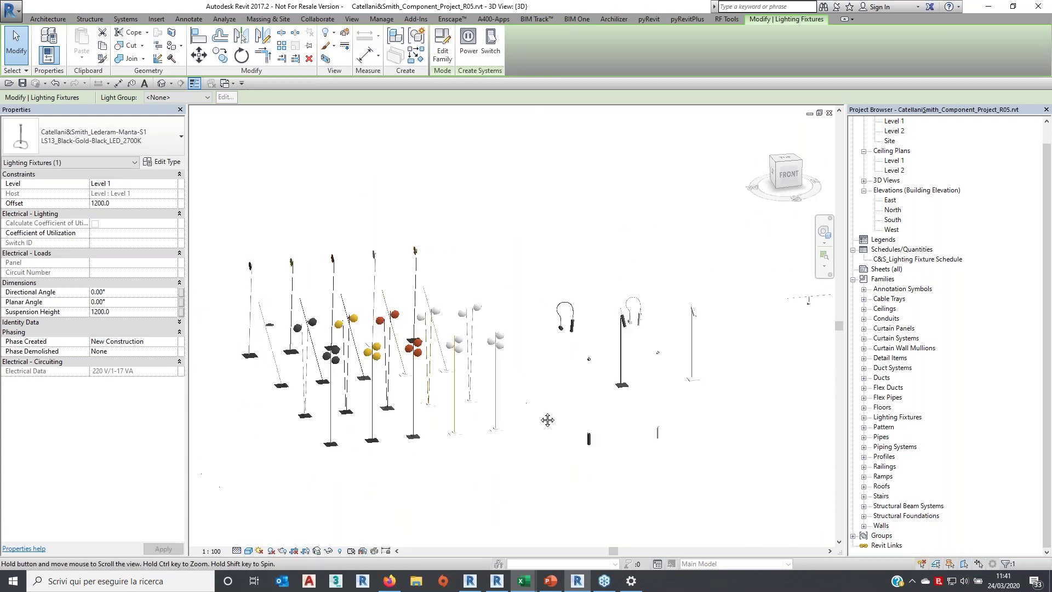
pyautogui.scroll(3, 554, 345)
pyautogui.scroll(2, 553, 345)
pyautogui.scroll(3, 556, 285)
pyautogui.scroll(2, 557, 285)
pyautogui.press('w')
pyautogui.press('f')
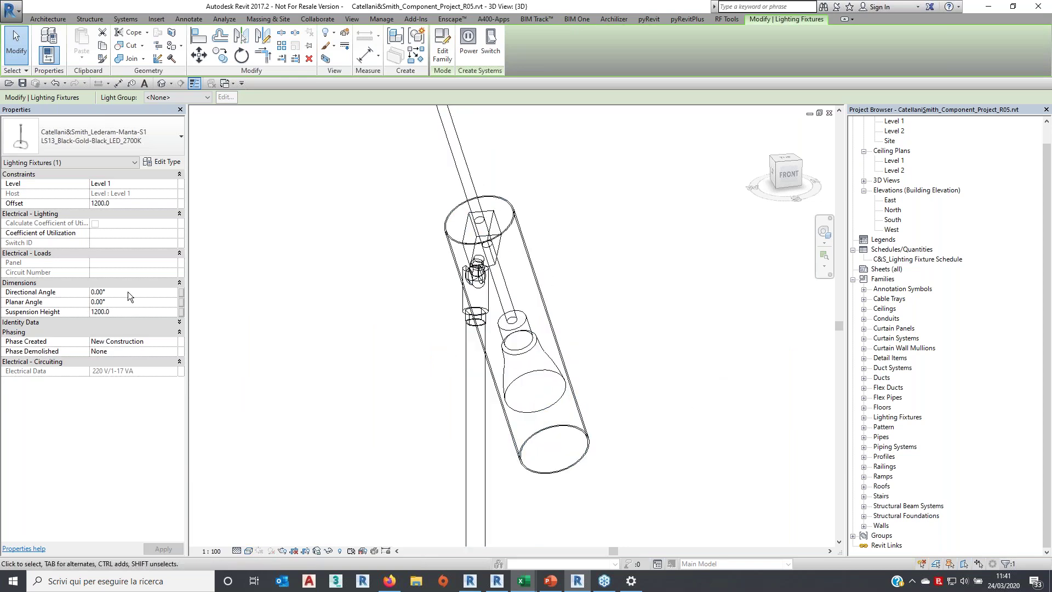
# Set the Lucenera 506 lamp's Lamp Shade Position to 100, then 50
pyautogui.click(498, 329)
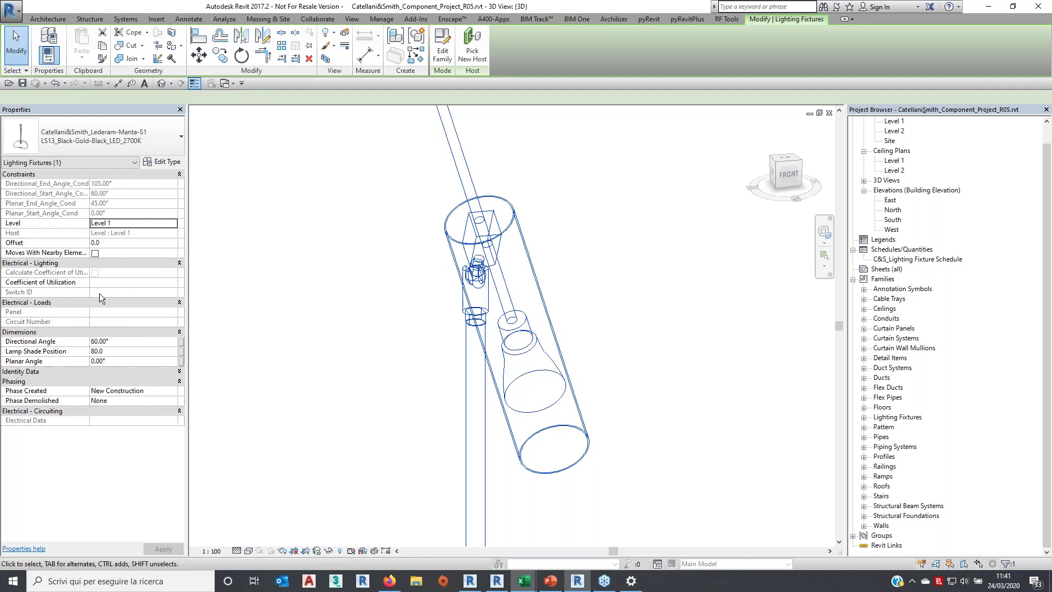
pyautogui.click(123, 349)
pyautogui.write('1100')
pyautogui.press('BackSpace')
pyautogui.press('BackSpace')
pyautogui.press('BackSpace')
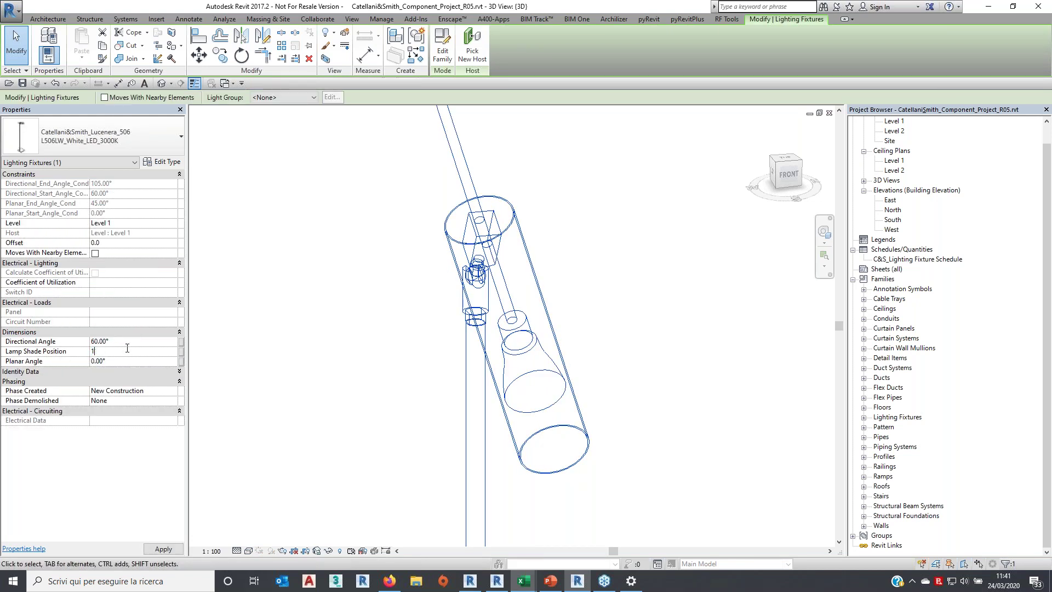
pyautogui.write('00')
pyautogui.press('Return')
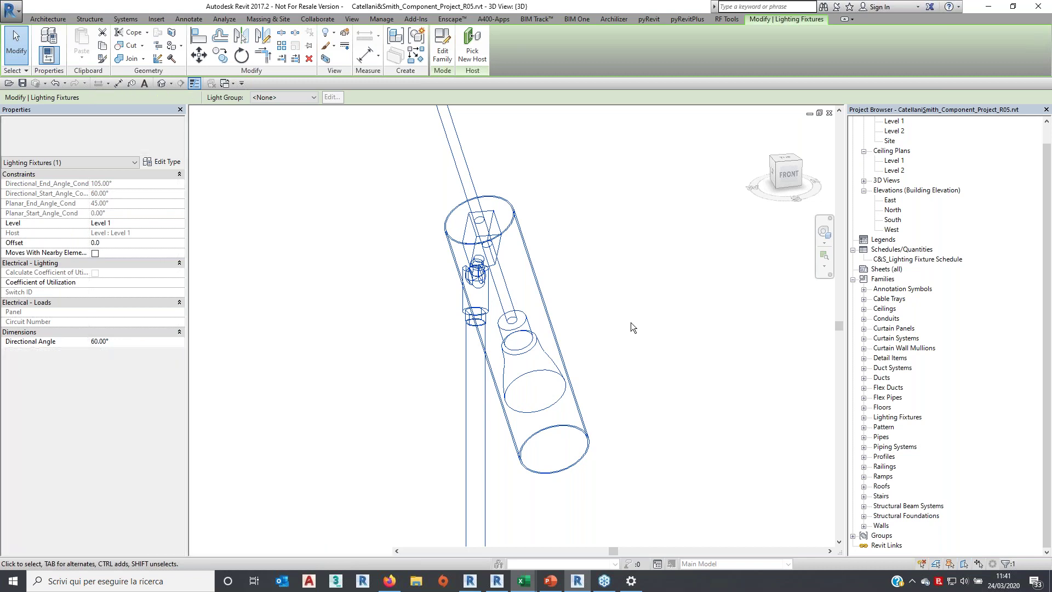
pyautogui.click(149, 351)
pyautogui.write('50')
pyautogui.press('Return')
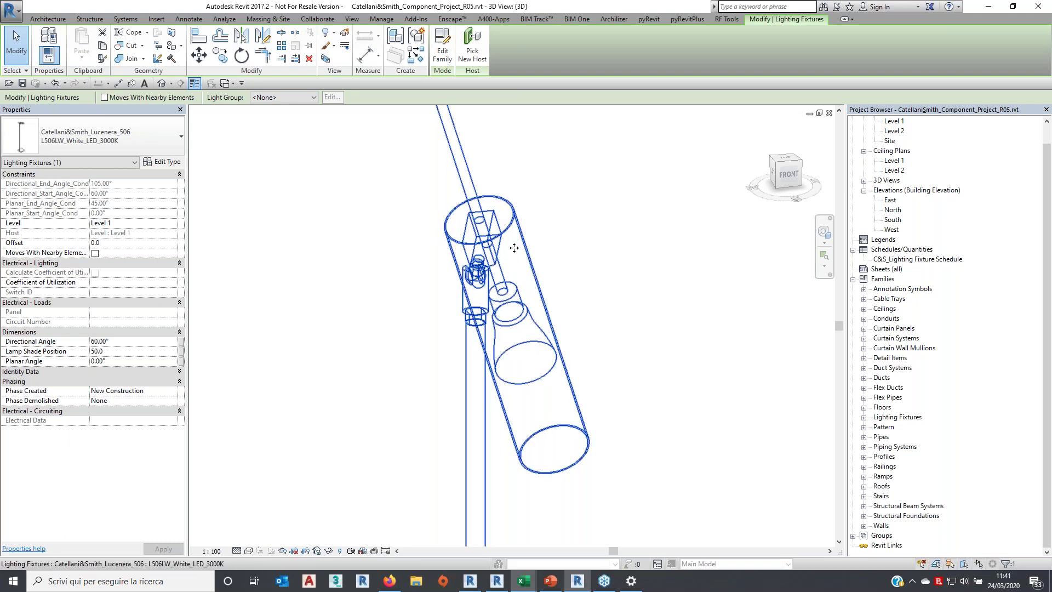
# Inspect the Lucenera spotlight, deselect it, and switch to the other Revit session
pyautogui.scroll(-2, 482, 296)
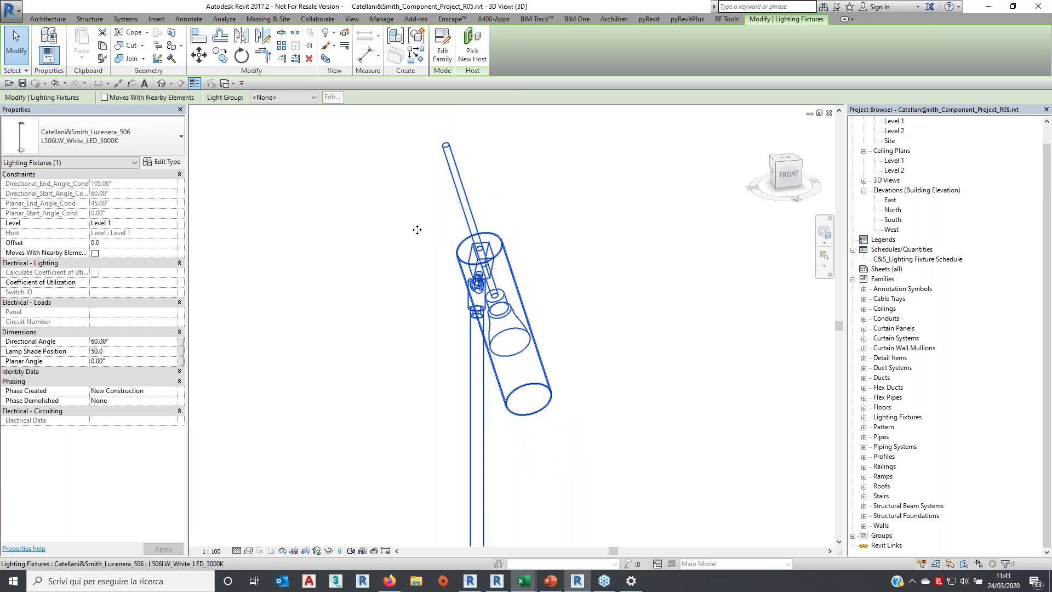
pyautogui.click(545, 284)
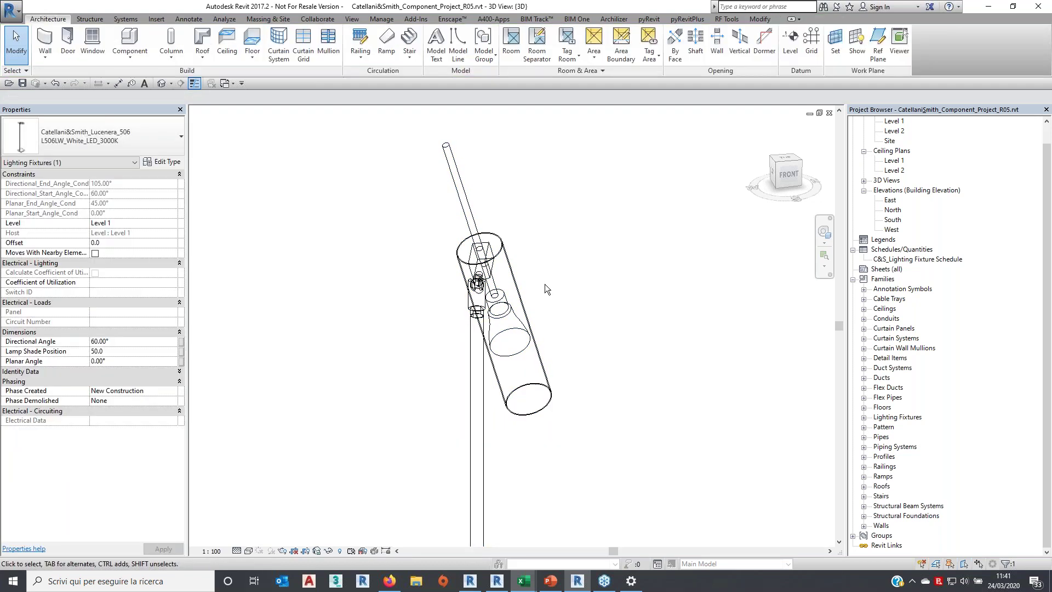
pyautogui.click(524, 292)
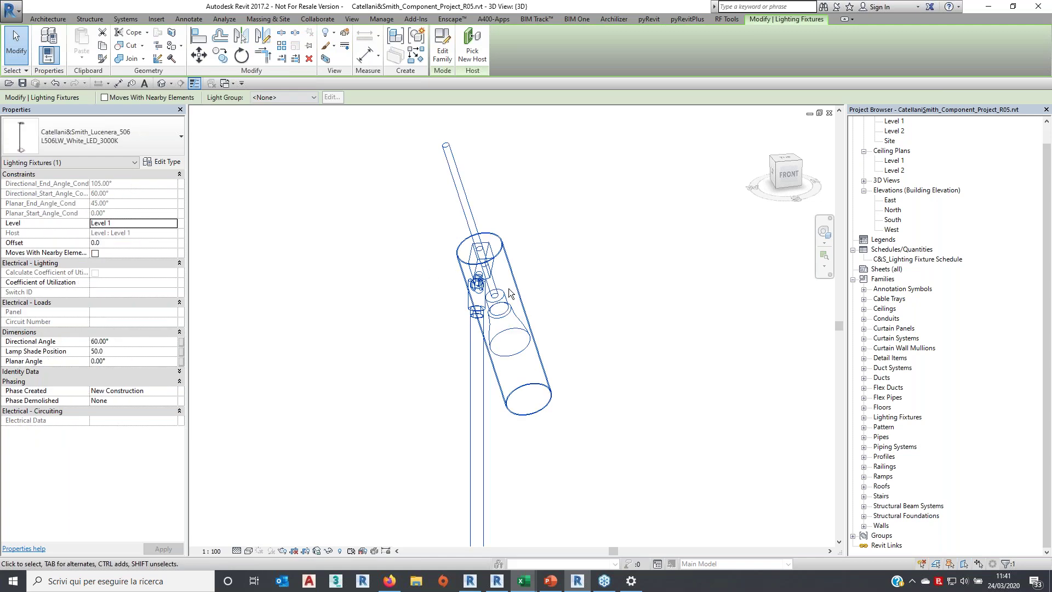
pyautogui.moveTo(513, 286); pyautogui.dragTo(597, 299)
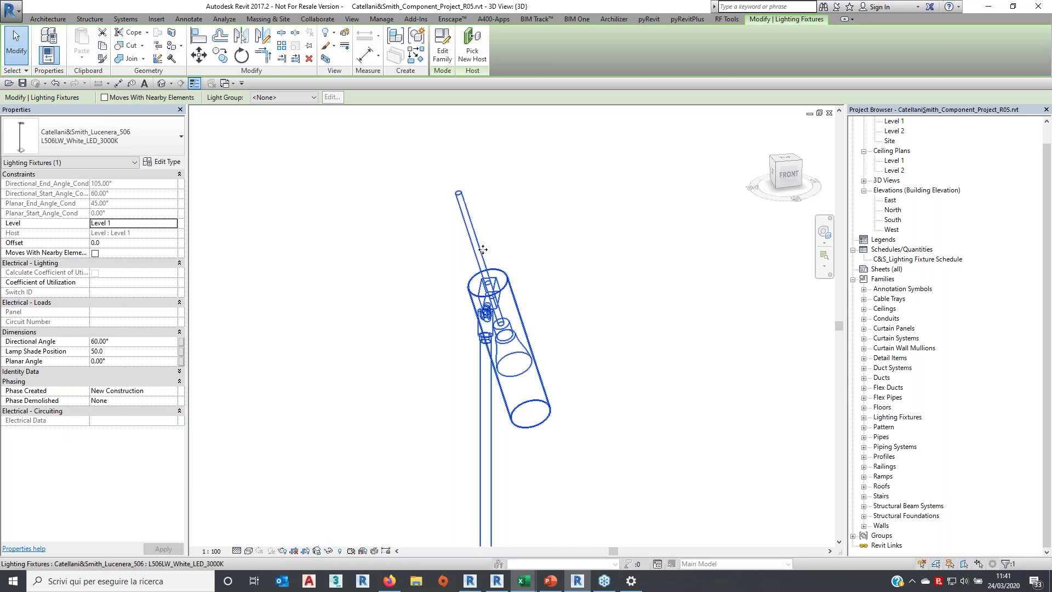
pyautogui.moveTo(547, 325); pyautogui.dragTo(530, 197, button='middle')
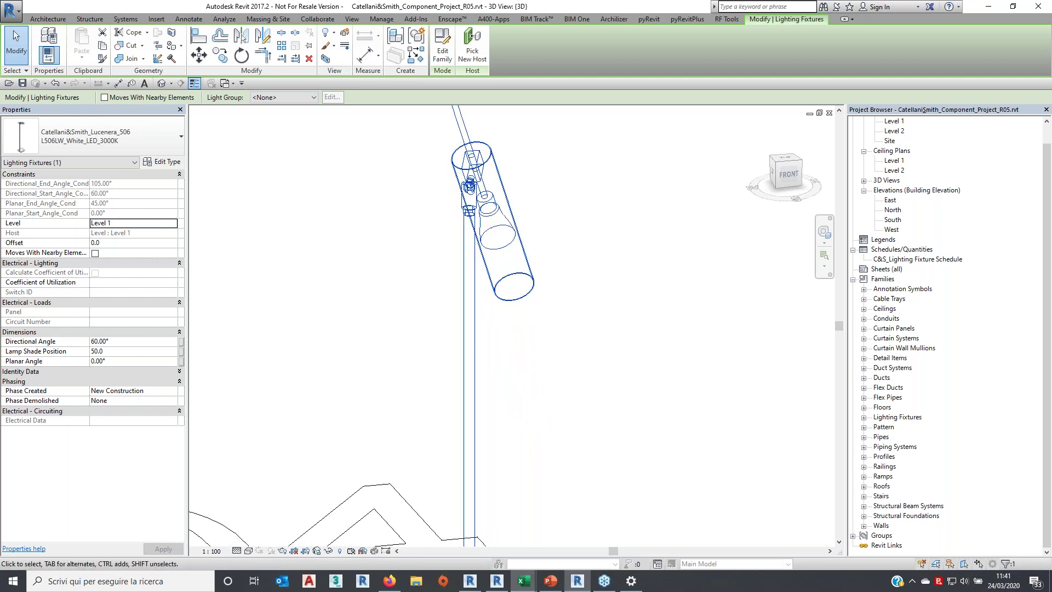
pyautogui.moveTo(531, 185); pyautogui.dragTo(538, 275, button='middle')
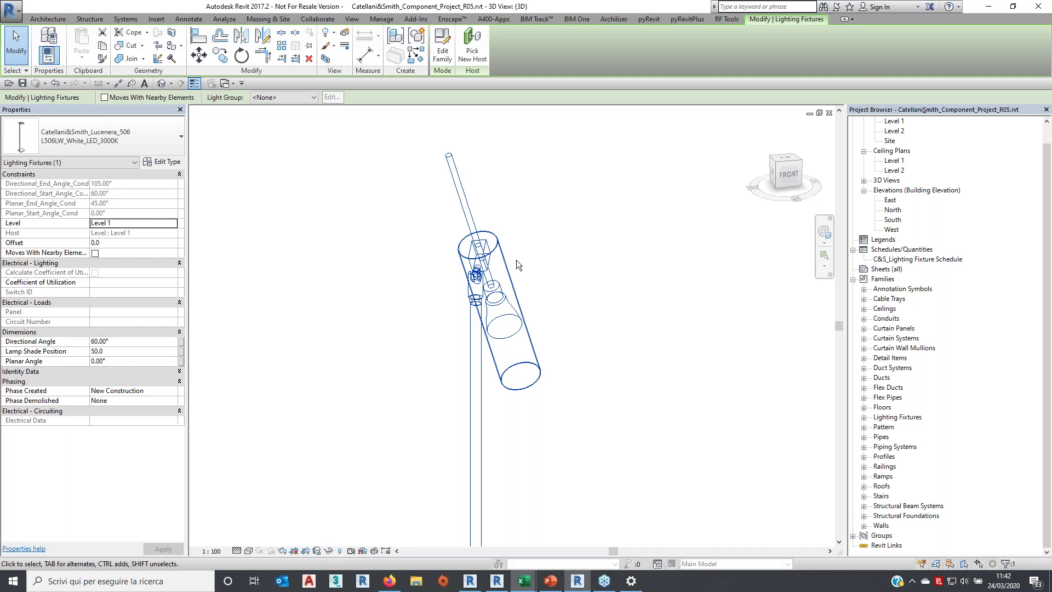
pyautogui.click(599, 423)
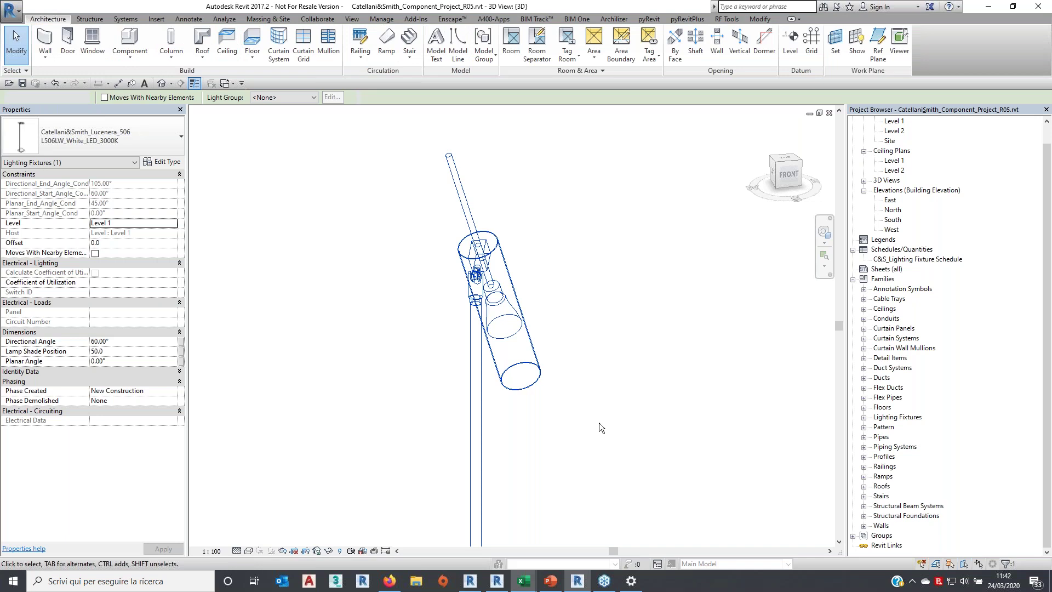
pyautogui.click(496, 582)
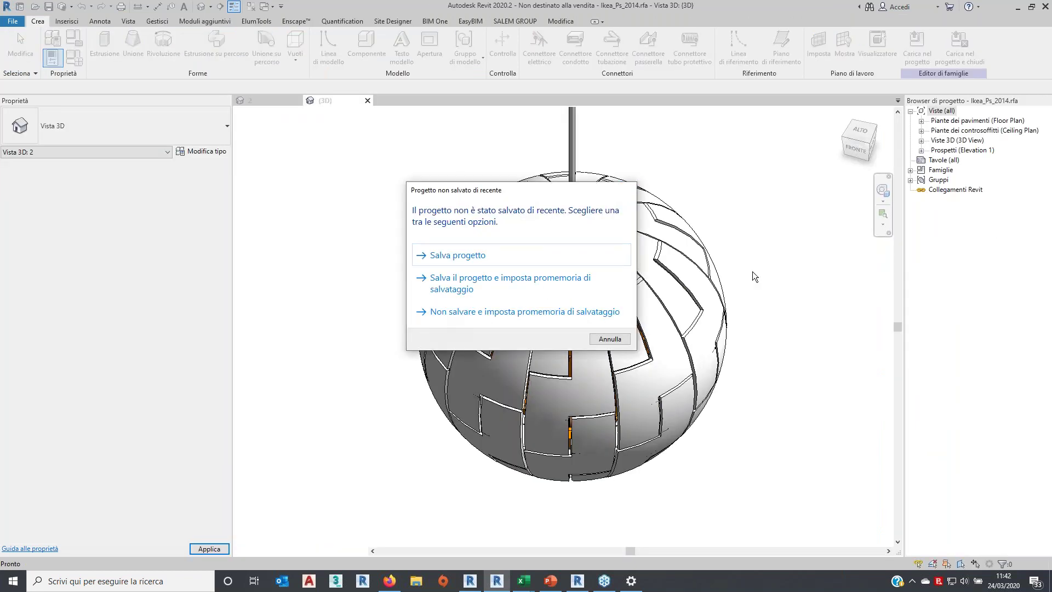
# Dismiss the save reminder, orbit the Ikea Ps 2014 pendant, and open Family Types (FT)
pyautogui.press('Escape')
pyautogui.moveTo(755, 272)
pyautogui.keyDown('shift'); pyautogui.mouseDown(button='middle')
pyautogui.moveTo(697, 304)
pyautogui.moveTo(807, 292)
pyautogui.moveTo(716, 369)
pyautogui.mouseUp(button='middle'); pyautogui.keyUp('shift')
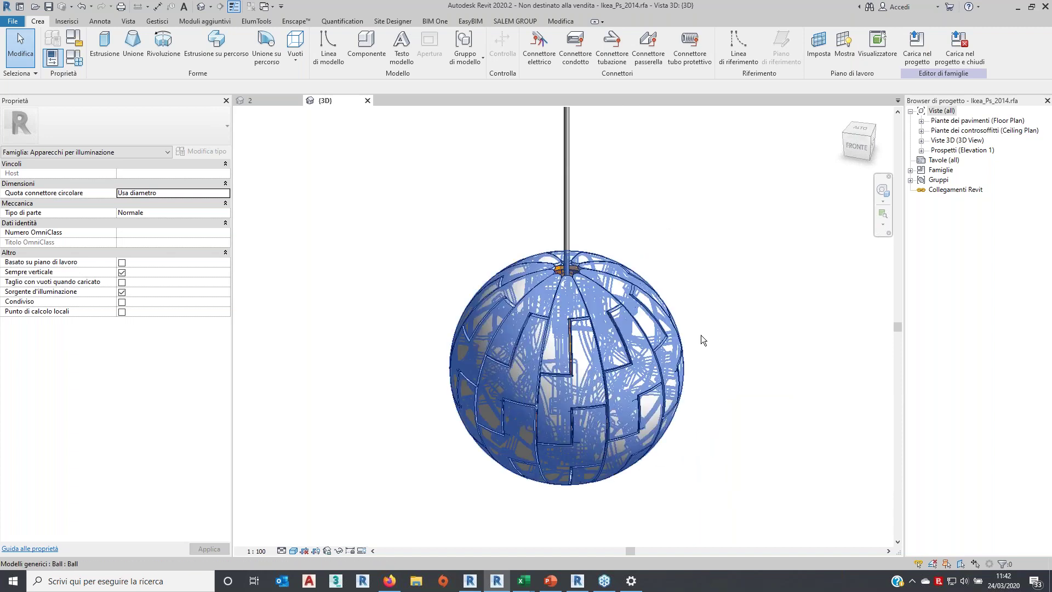
pyautogui.keyDown('shift'); pyautogui.moveTo(724, 330); pyautogui.dragTo(638, 307, button='middle'); pyautogui.keyUp('shift')
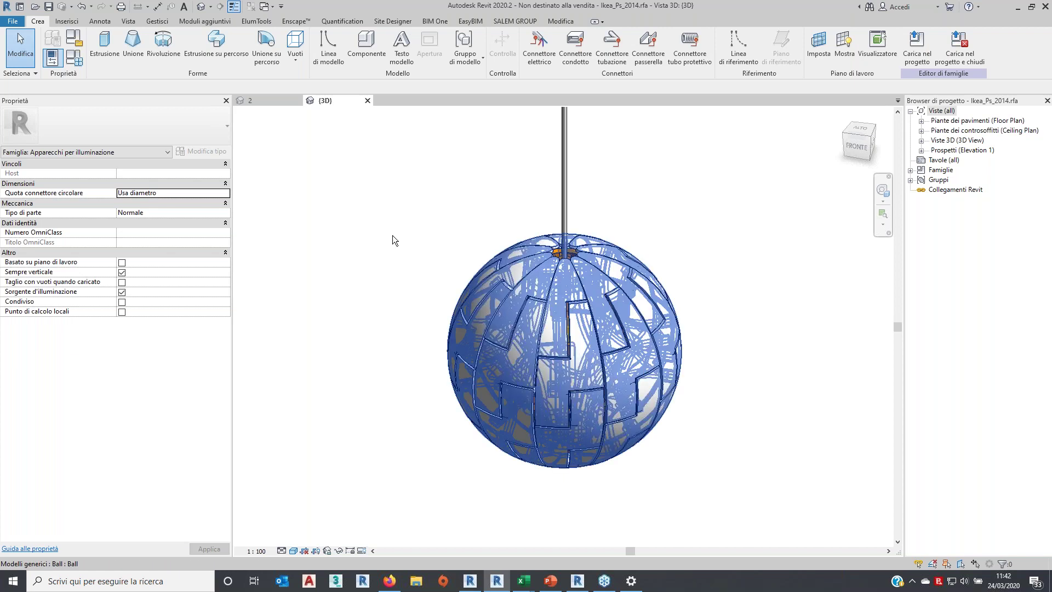
pyautogui.press('f')
pyautogui.press('t')
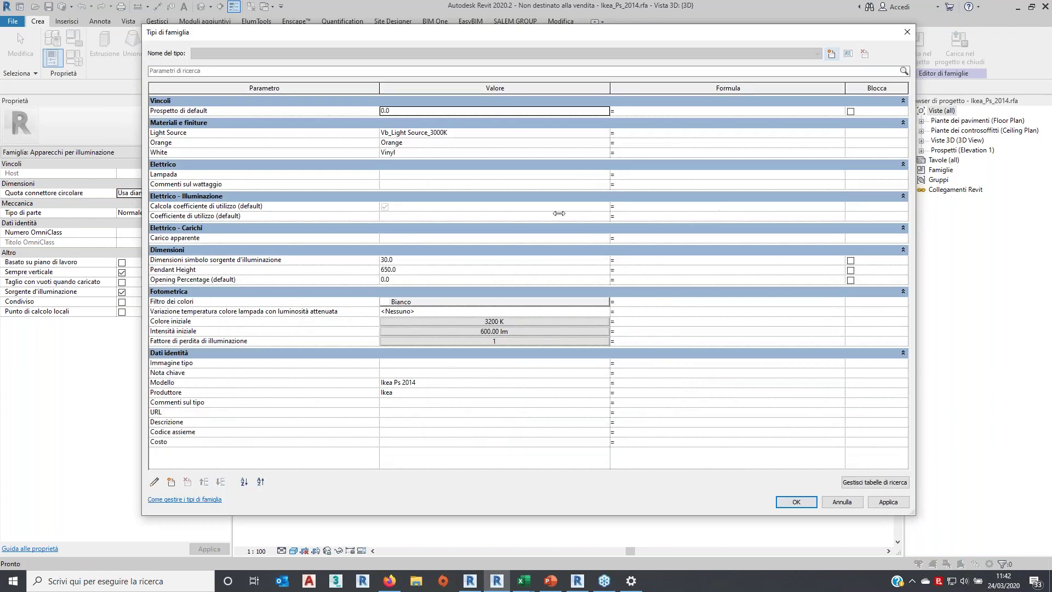
# Move the Family Types window aside and apply an Opening Percentage of 100
pyautogui.moveTo(541, 213); pyautogui.dragTo(449, 215)
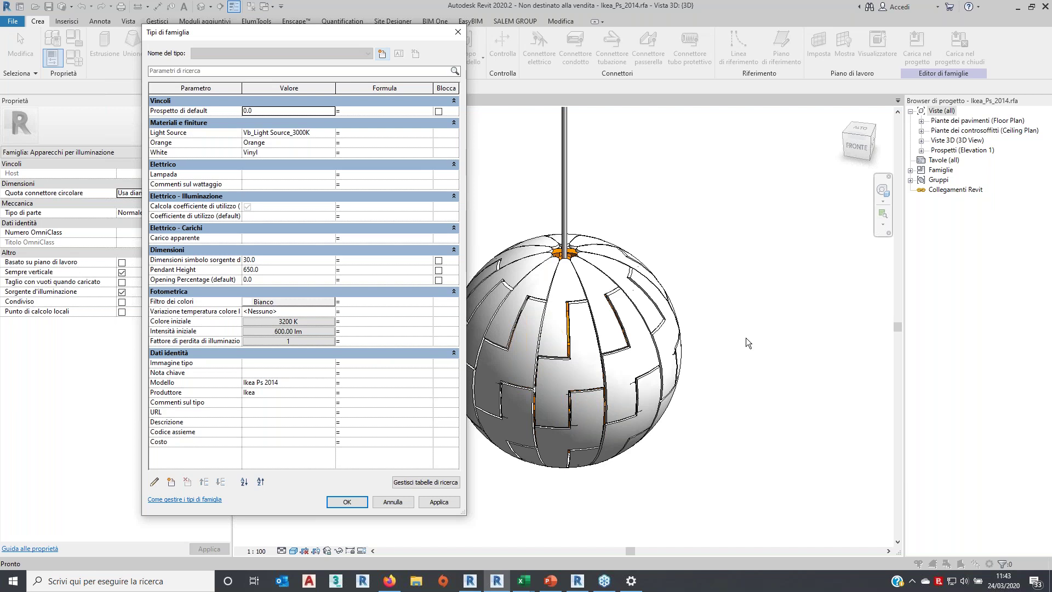
pyautogui.moveTo(192, 281); pyautogui.dragTo(172, 283)
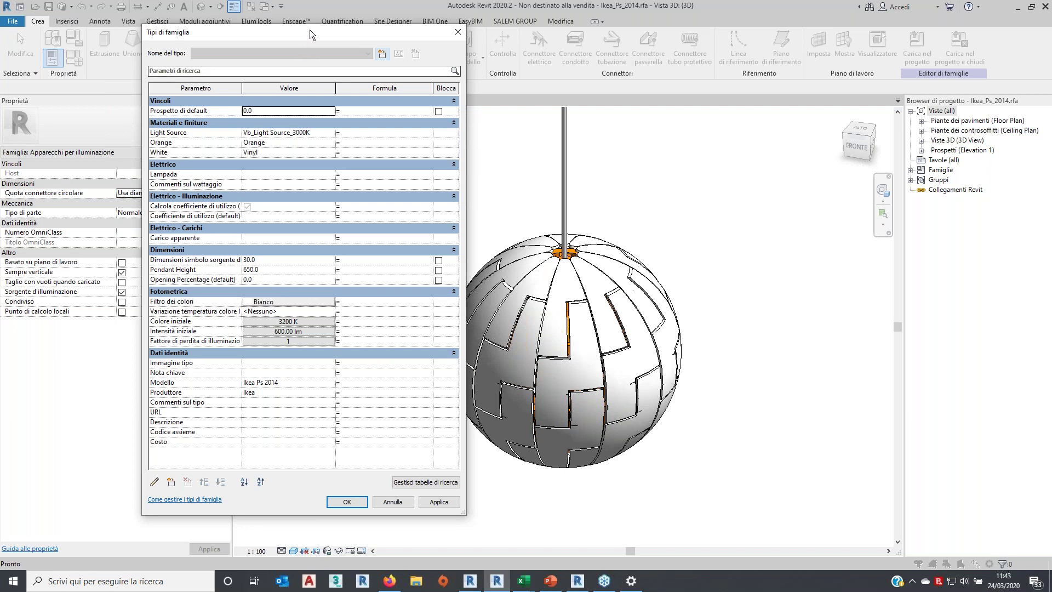
pyautogui.moveTo(310, 32); pyautogui.dragTo(264, 29)
pyautogui.click(216, 276)
pyautogui.write('100')
pyautogui.click(383, 499)
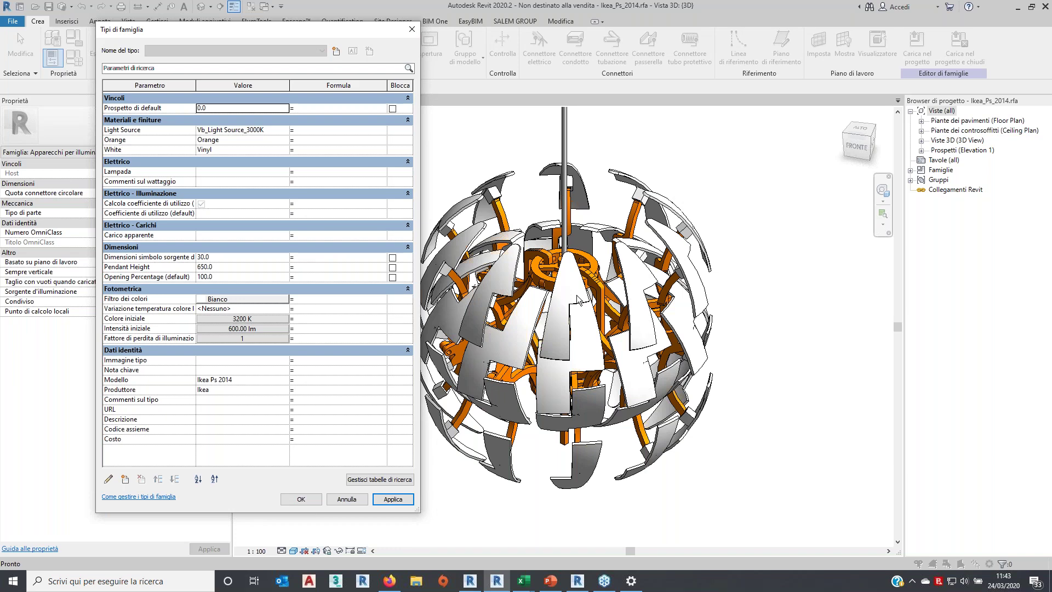
# Apply Opening Percentage 50, then 0, and close Family Types with OK
pyautogui.click(246, 281)
pyautogui.write('50')
pyautogui.press('Tab')
pyautogui.click(403, 499)
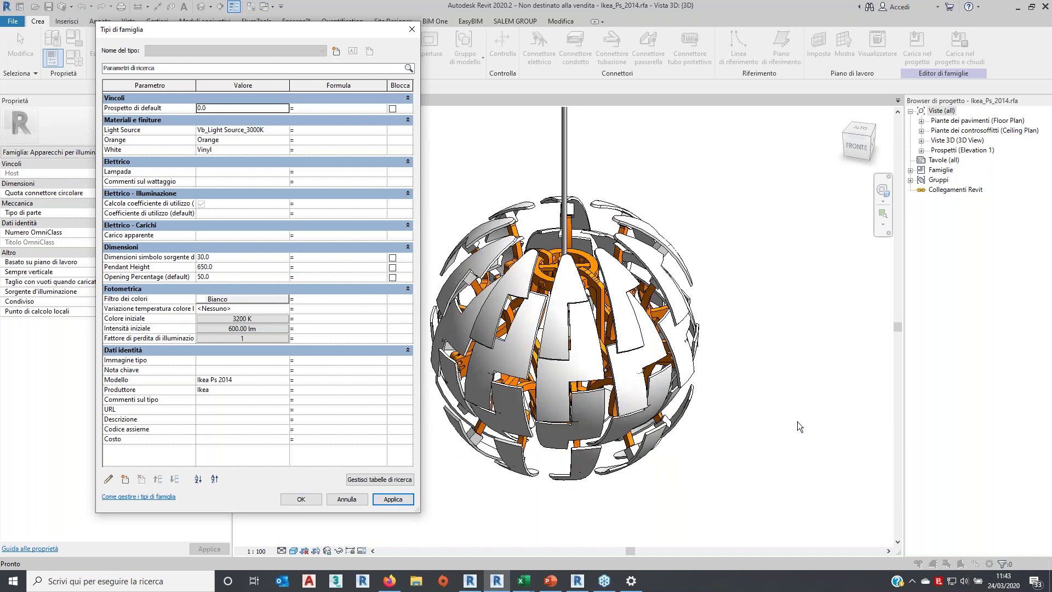
pyautogui.click(242, 277)
pyautogui.write('0')
pyautogui.press('Tab')
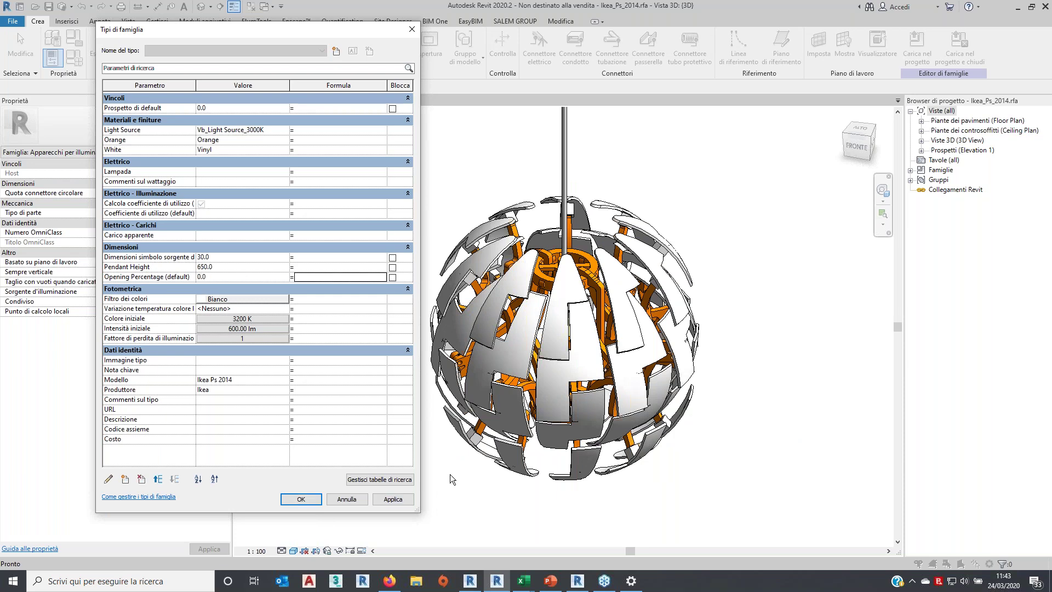
pyautogui.click(402, 498)
pyautogui.click(310, 500)
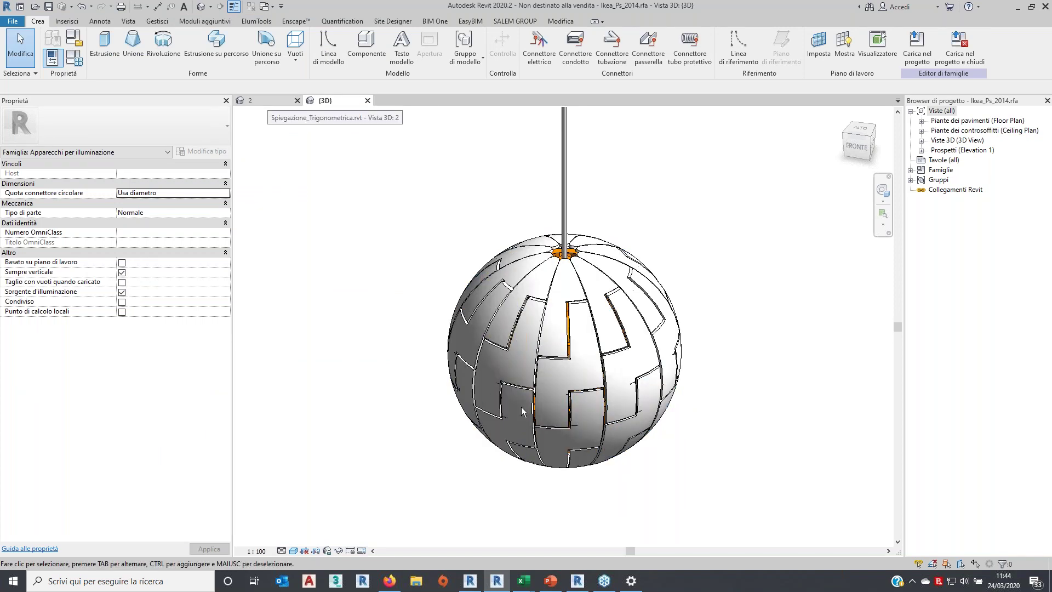
# Return to 3D view 2's aiming-angle diagram, inspect the spotlight and box, then pick 0 - Piano Terra
pyautogui.click(261, 96)
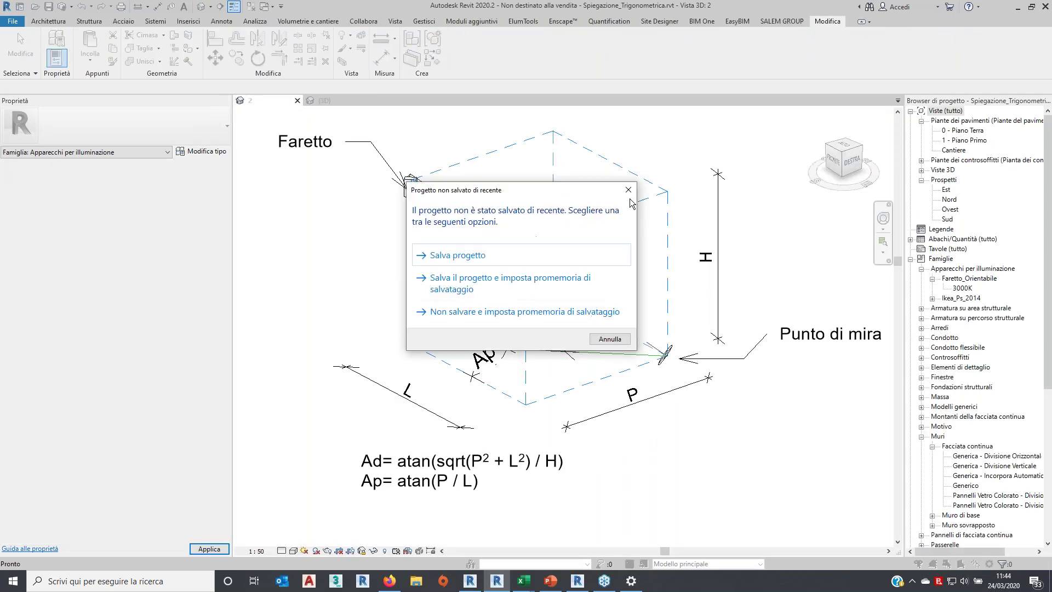
pyautogui.click(628, 193)
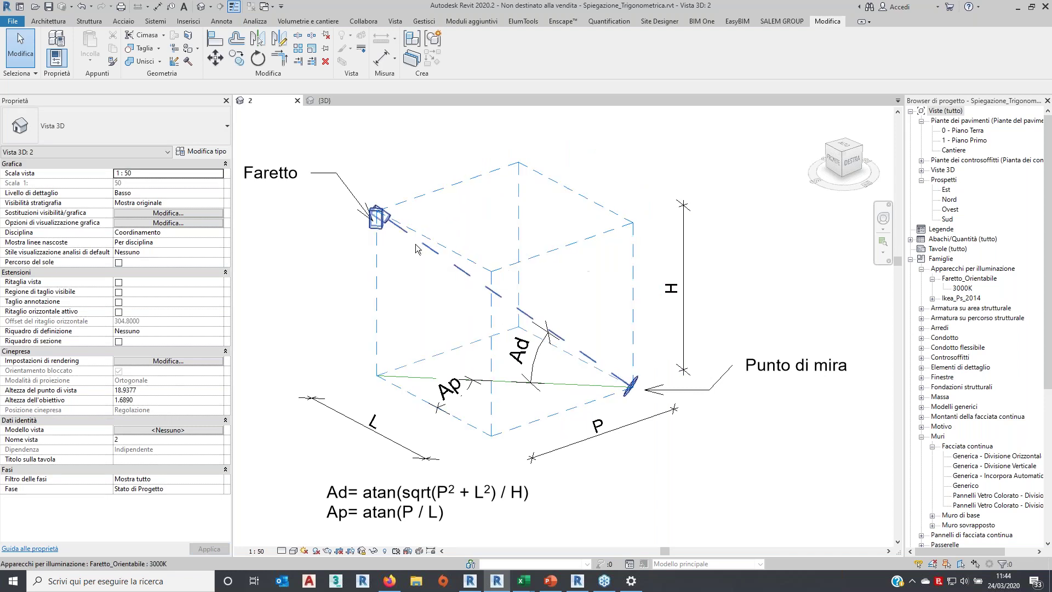
pyautogui.click(387, 234)
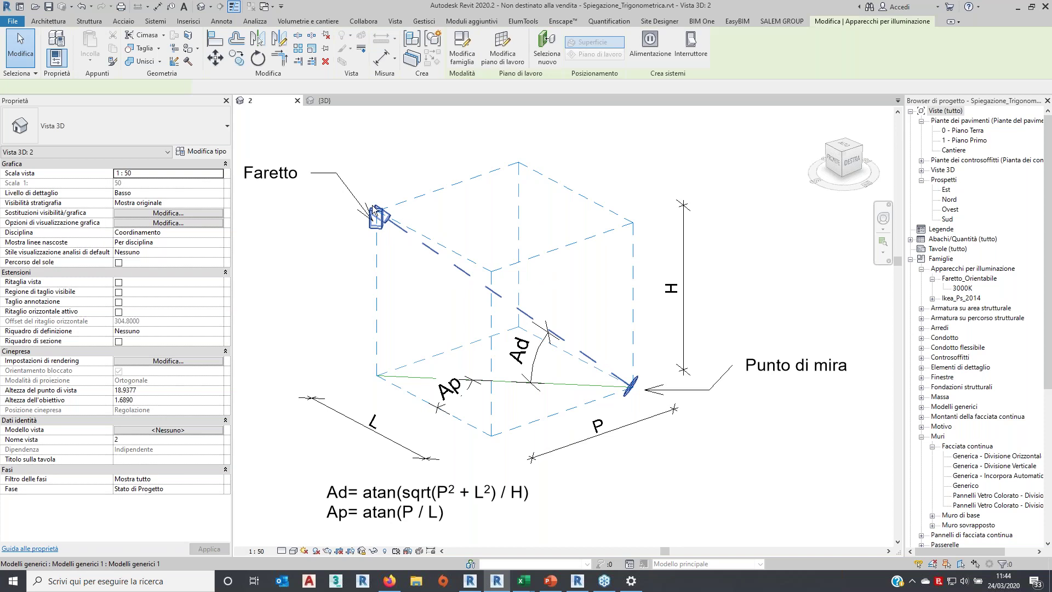
pyautogui.click(414, 151)
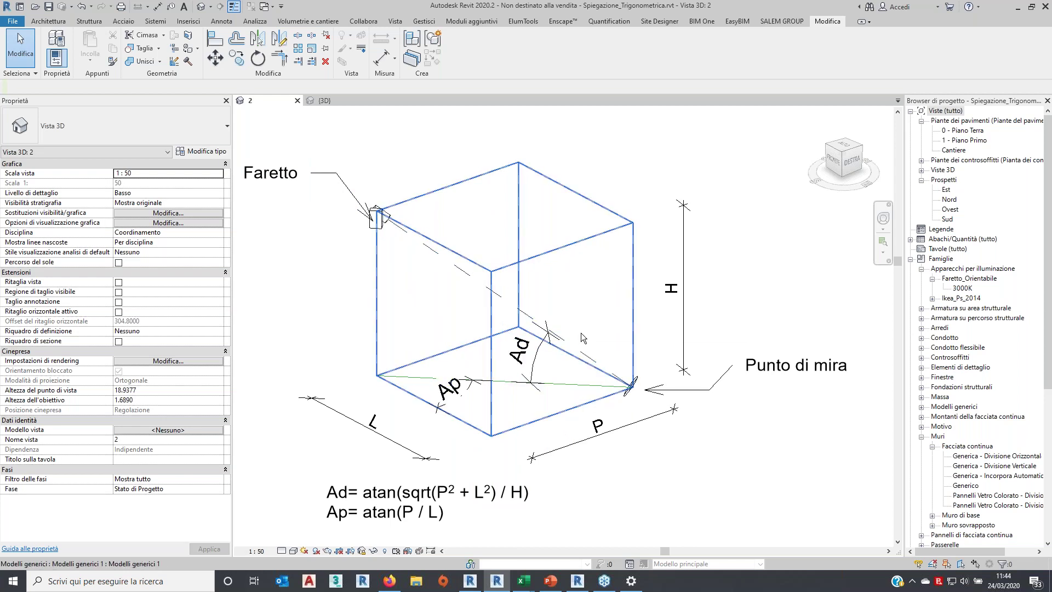
pyautogui.click(641, 290)
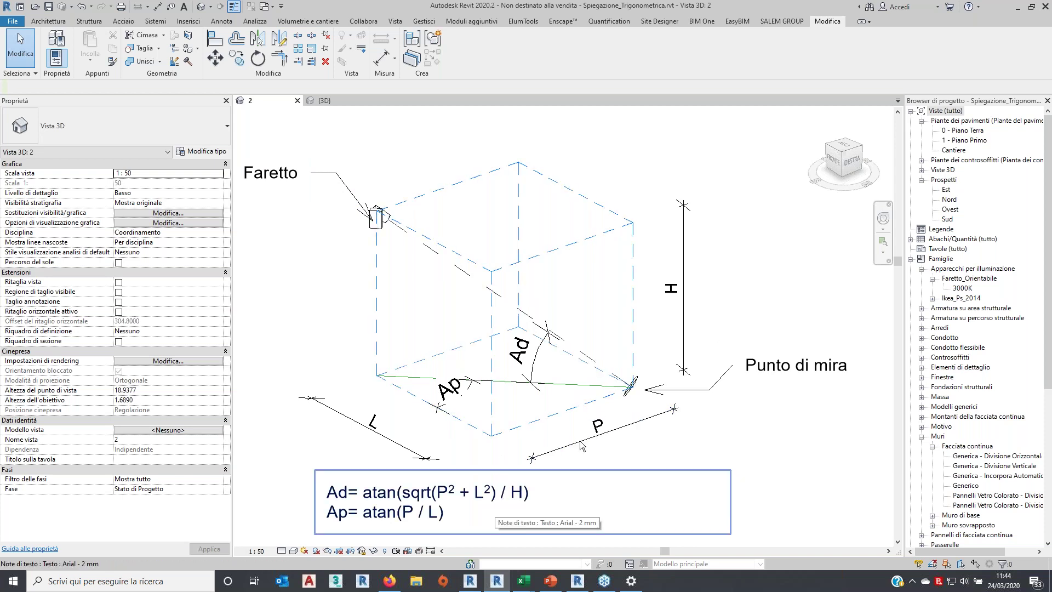
pyautogui.click(951, 133)
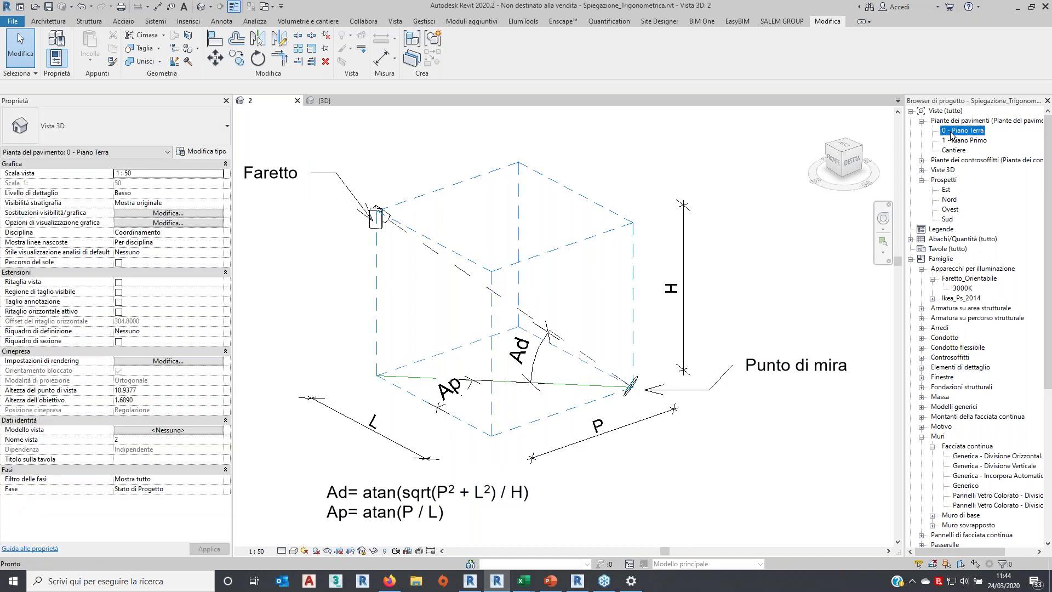
# Move the bench above the spotlight, turn it horizontal, and aim the spotlight at it
pyautogui.scroll(5, 578, 343)
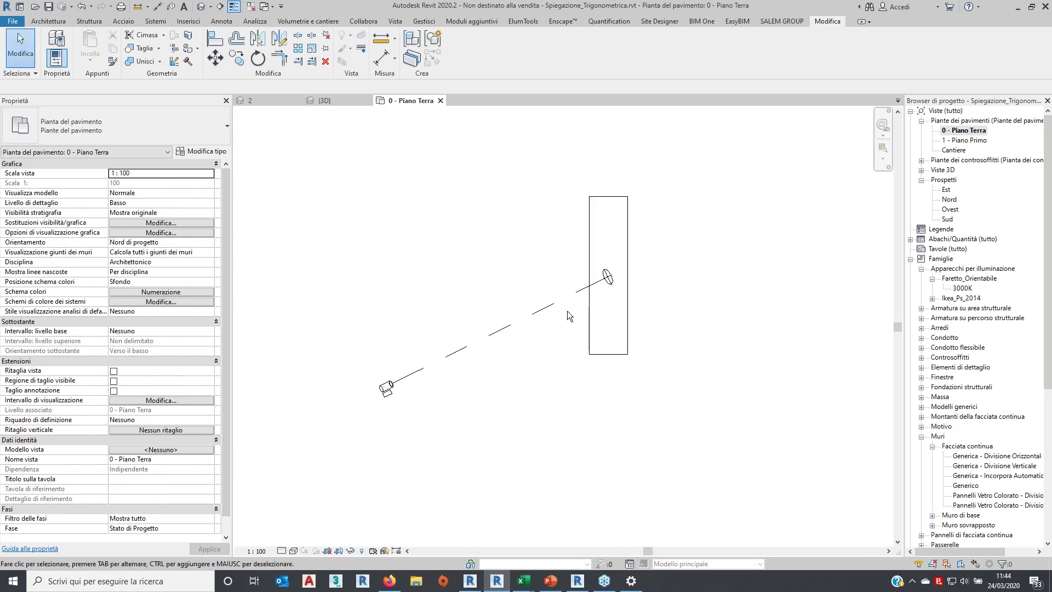
pyautogui.moveTo(620, 341); pyautogui.dragTo(612, 194)
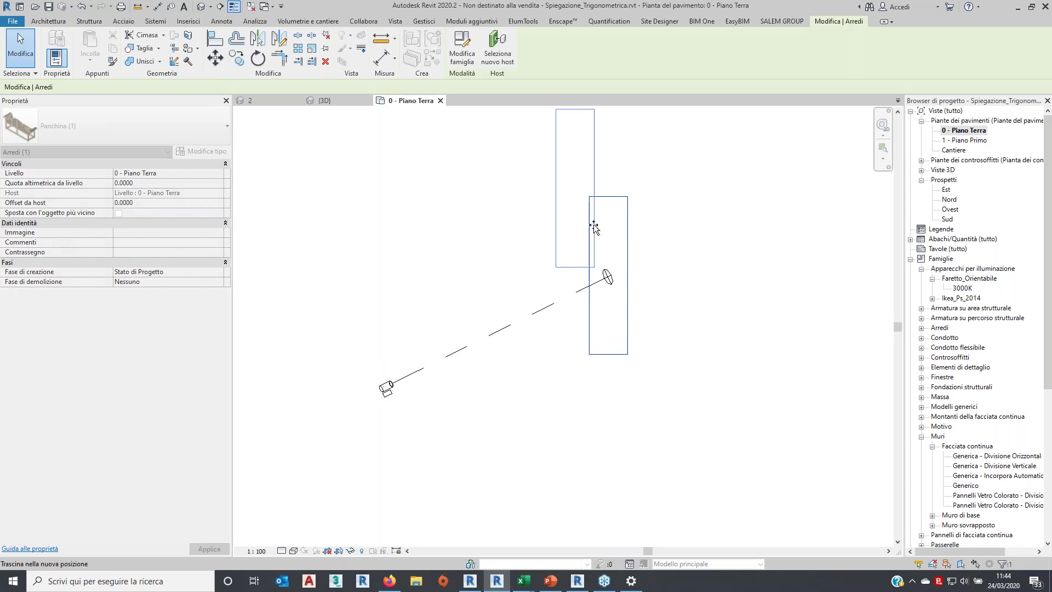
pyautogui.press('space')
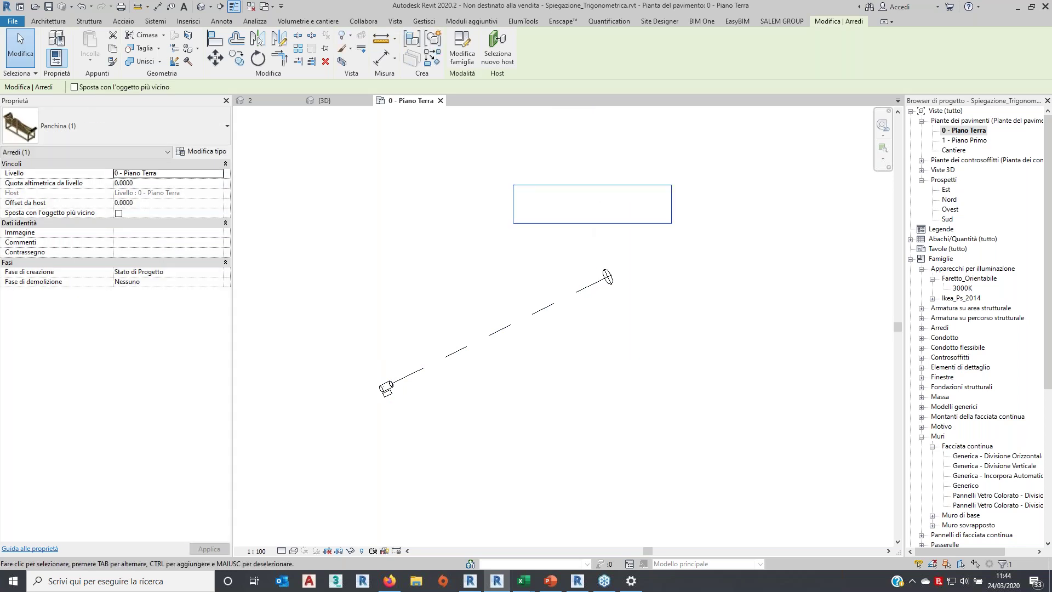
pyautogui.click(619, 319)
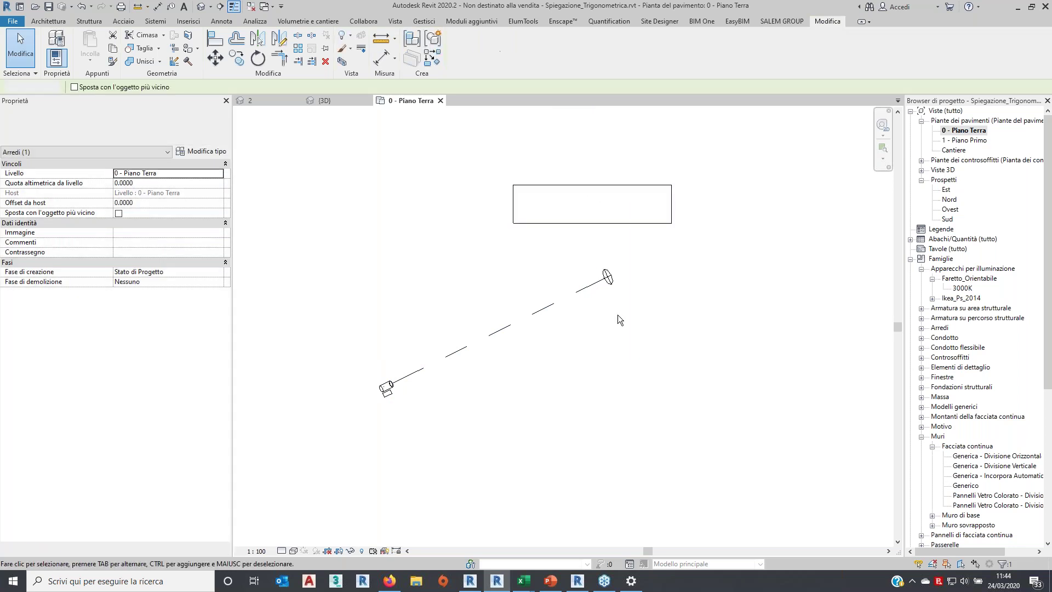
pyautogui.click(591, 376)
pyautogui.moveTo(569, 362); pyautogui.dragTo(545, 234)
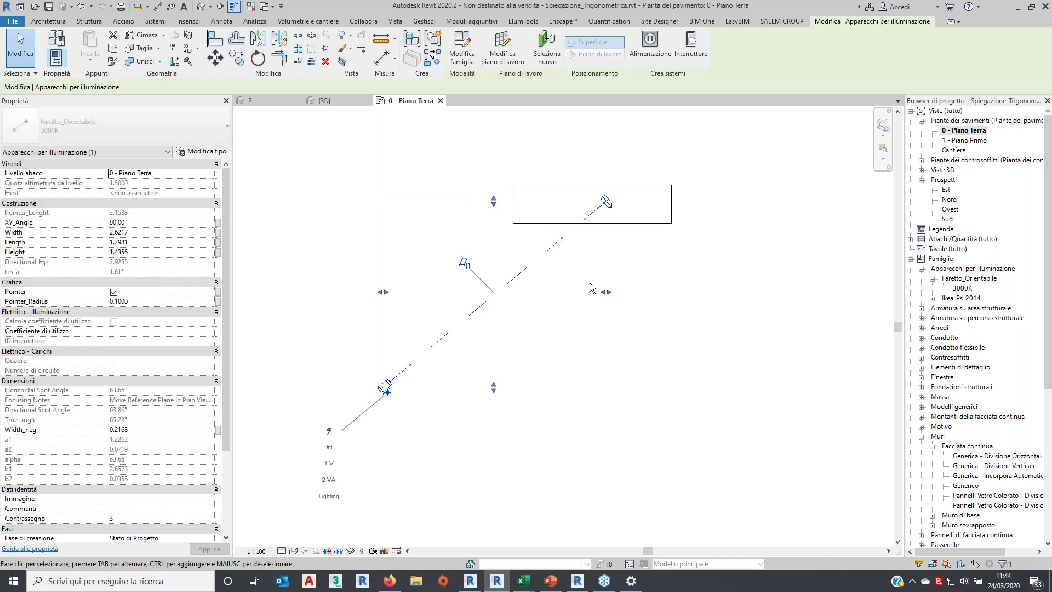
pyautogui.moveTo(605, 291); pyautogui.dragTo(541, 284)
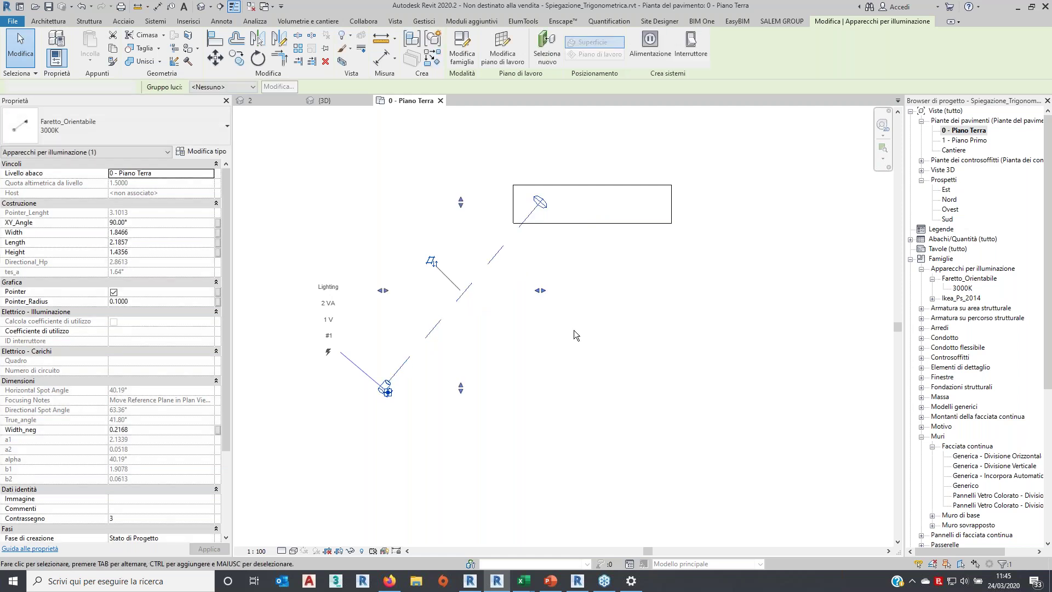
pyautogui.press('Escape')
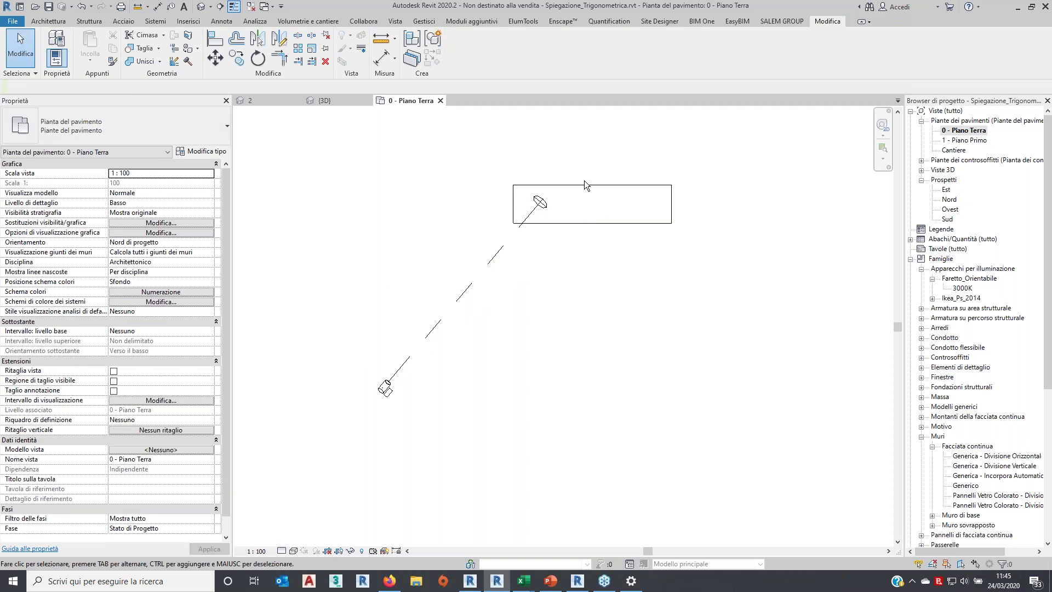
# Show the Faretto_Orientabile angle diagram in 3D view 2, then bring PowerPoint forward
pyautogui.click(520, 234)
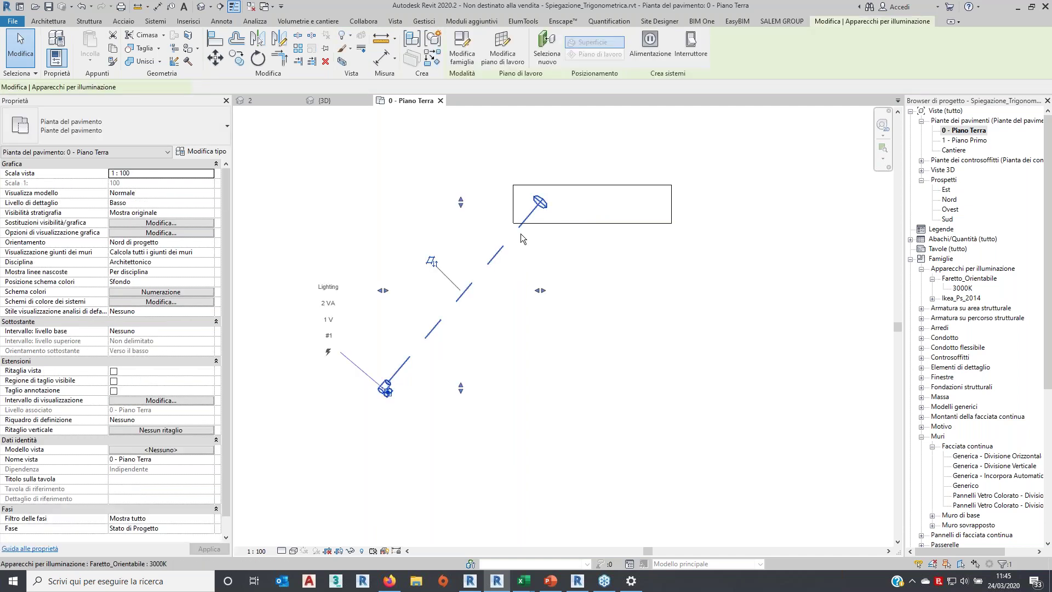
pyautogui.click(268, 98)
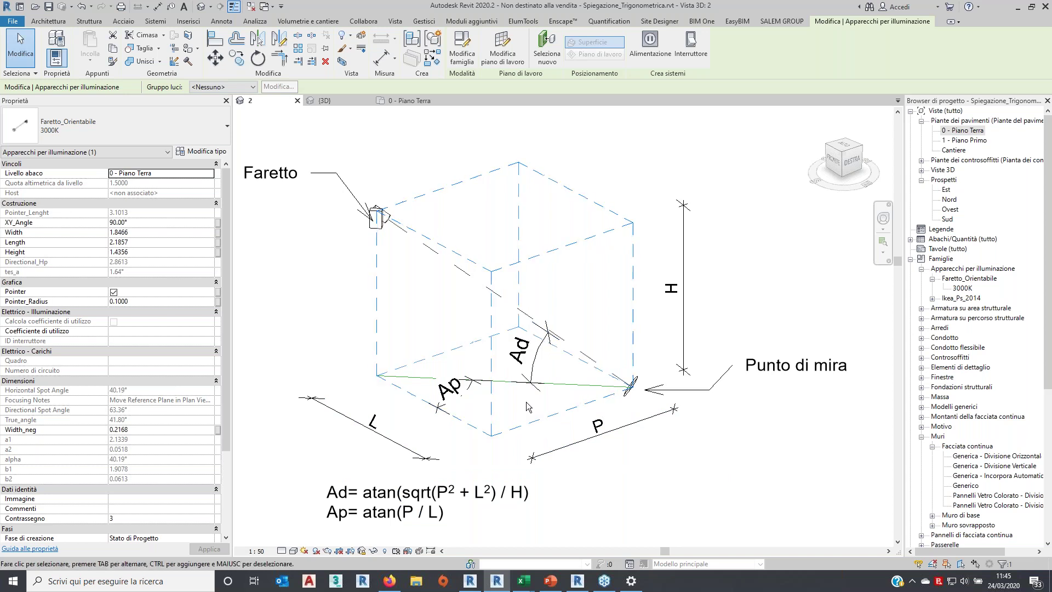
pyautogui.click(692, 177)
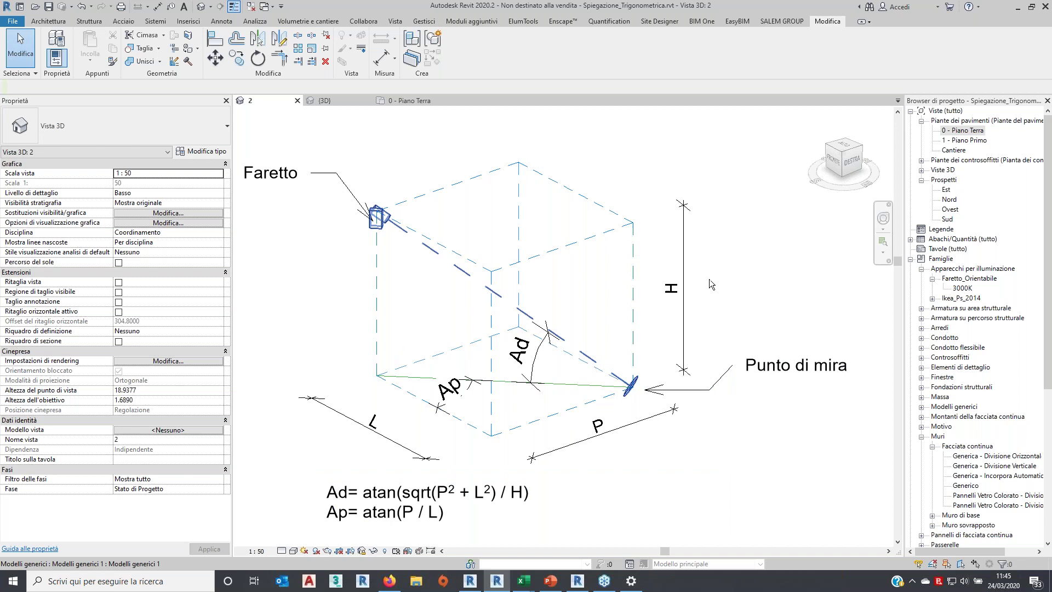
pyautogui.click(536, 585)
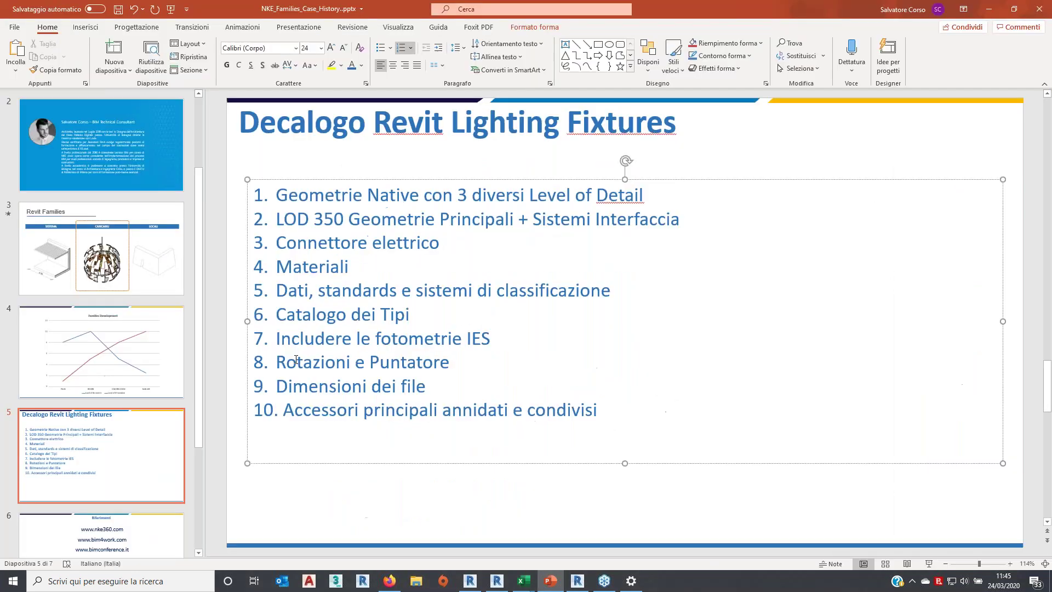
pyautogui.moveTo(430, 386); pyautogui.dragTo(305, 390)
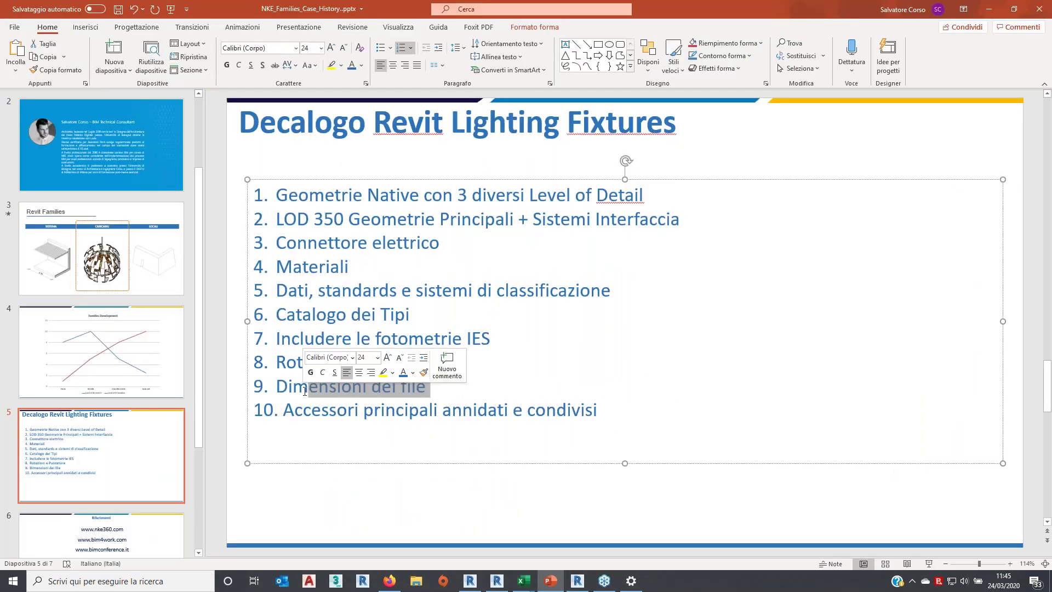
pyautogui.moveTo(290, 394); pyautogui.dragTo(276, 390)
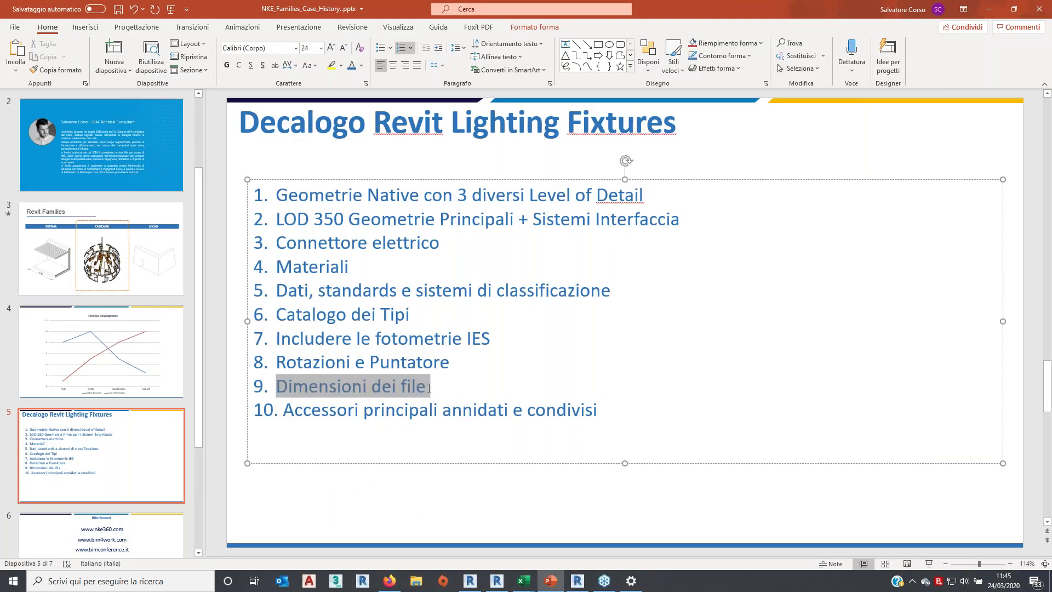
pyautogui.moveTo(430, 387); pyautogui.dragTo(276, 389)
pyautogui.click(452, 393)
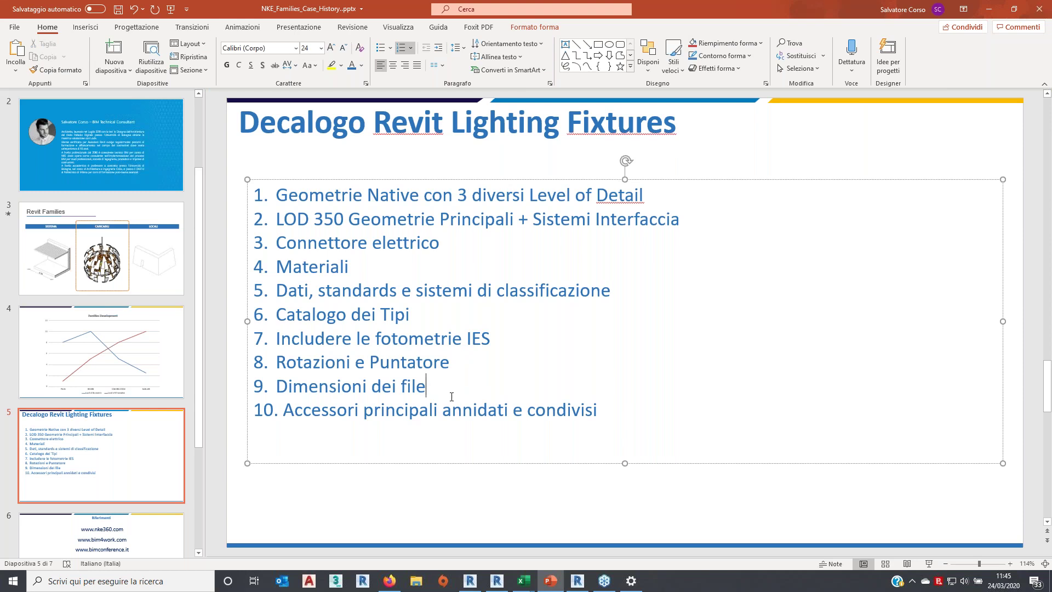
pyautogui.moveTo(276, 386); pyautogui.dragTo(430, 385)
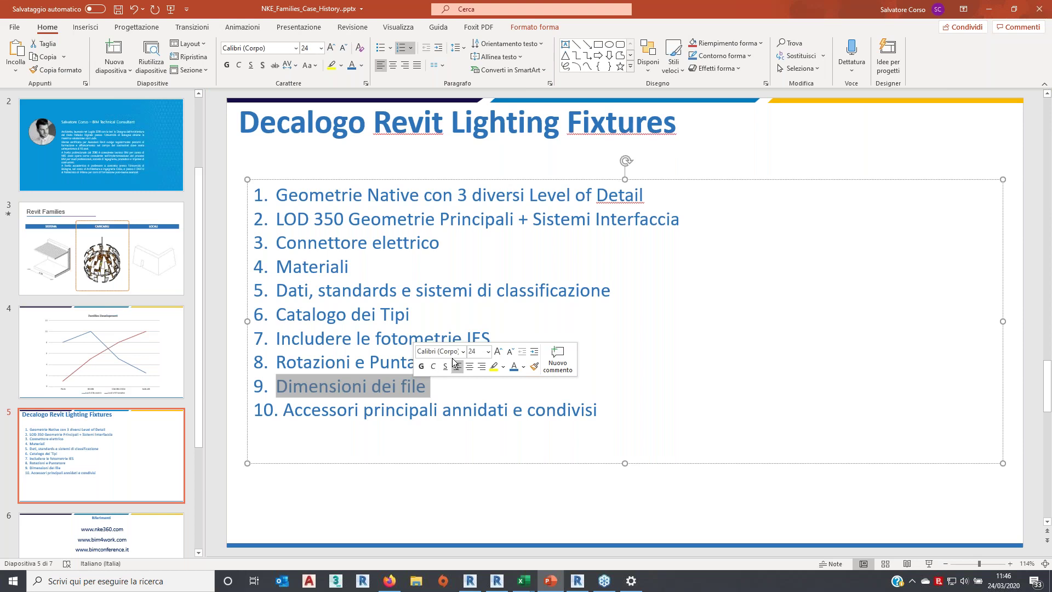
pyautogui.click(443, 409)
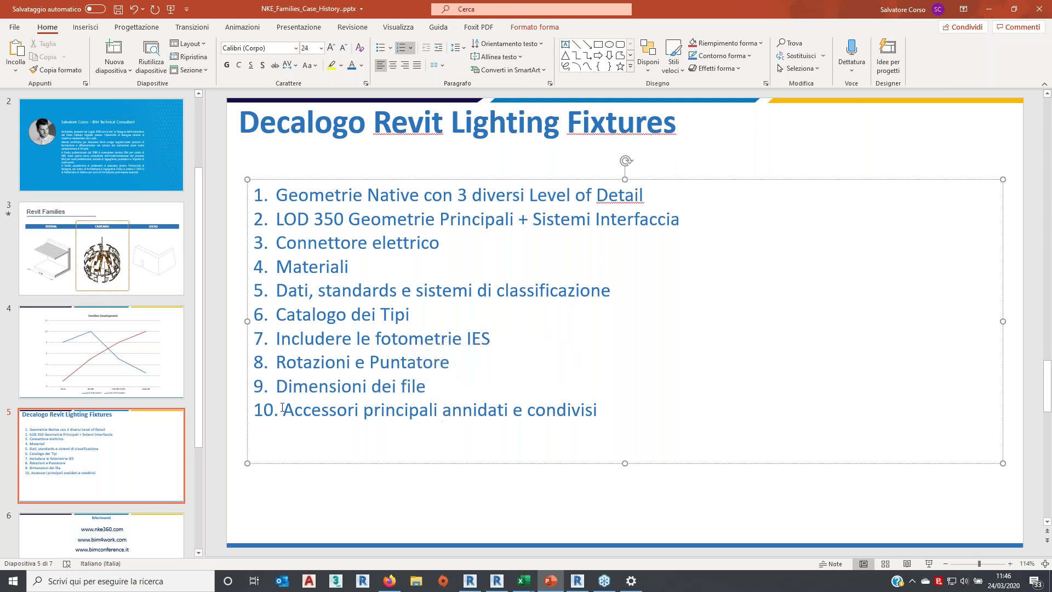
pyautogui.moveTo(282, 410); pyautogui.dragTo(602, 482)
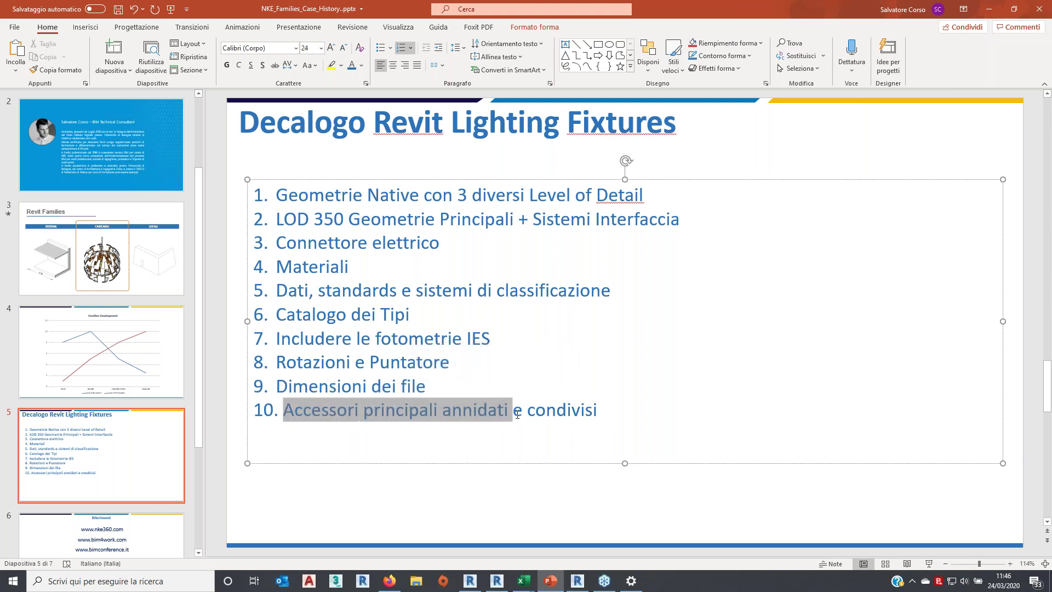
pyautogui.click(545, 442)
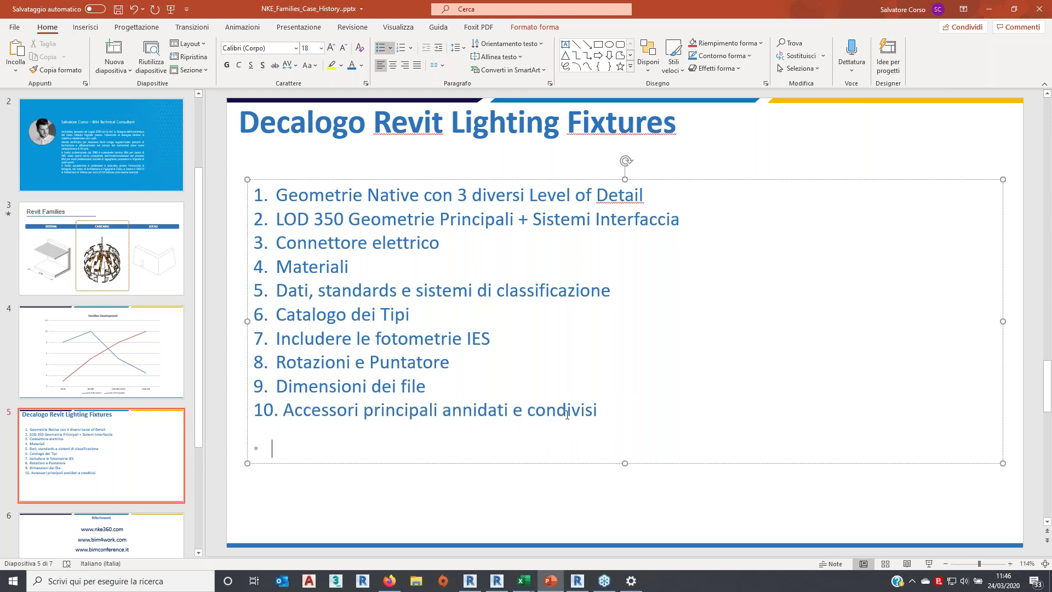
pyautogui.press('BackSpace')
pyautogui.moveTo(601, 416); pyautogui.dragTo(601, 416)
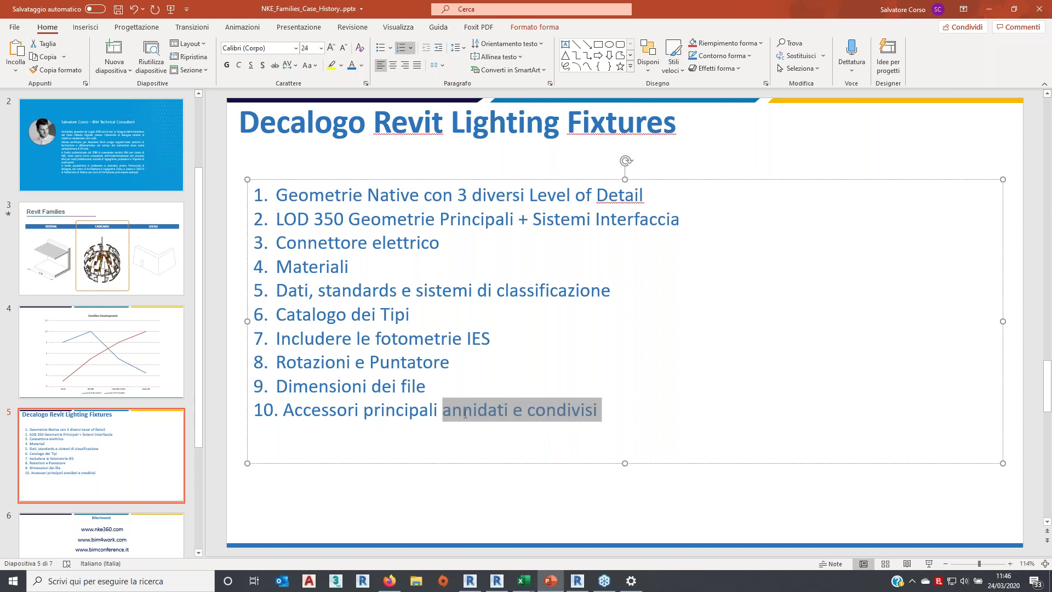
pyautogui.click(602, 416)
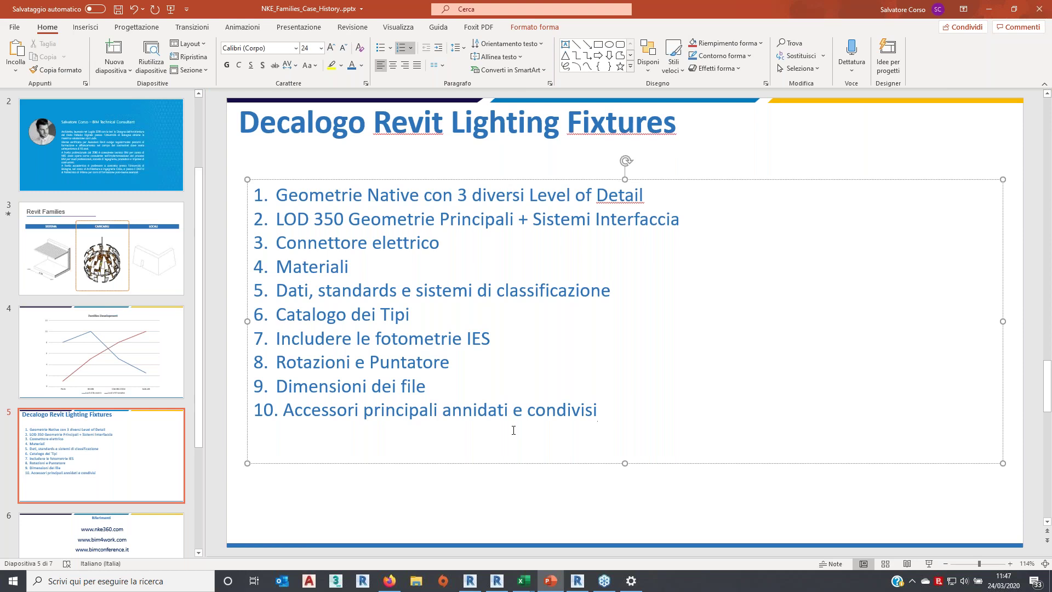
pyautogui.moveTo(528, 411); pyautogui.dragTo(599, 414)
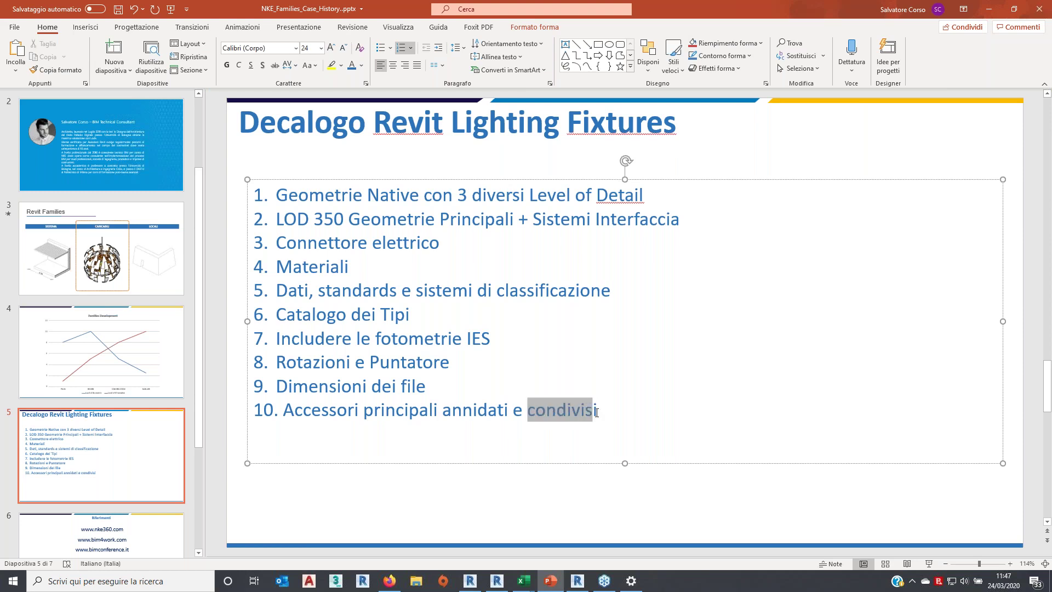
pyautogui.click(621, 420)
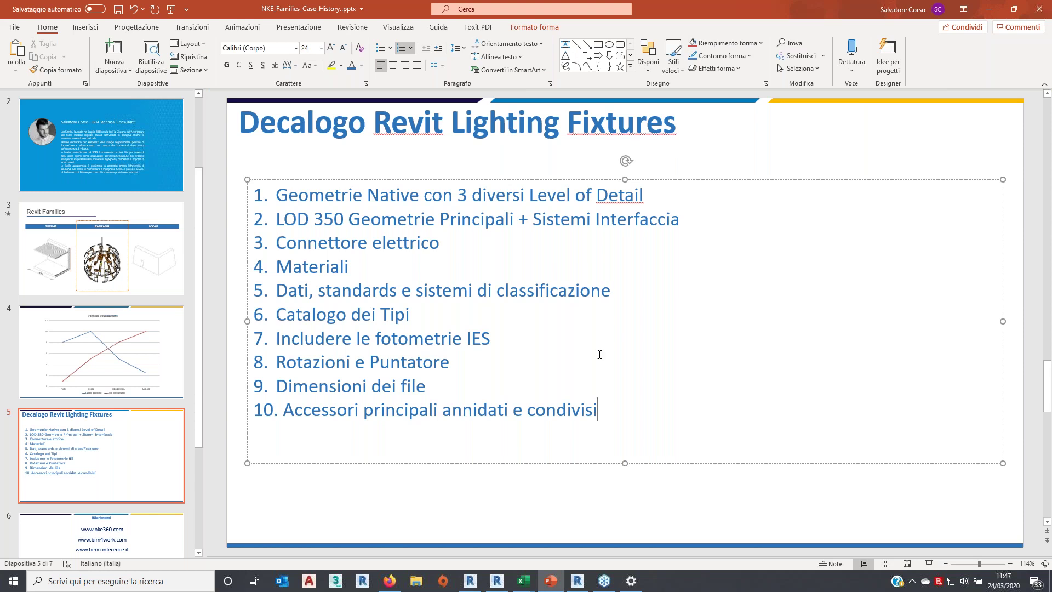
pyautogui.click(765, 161)
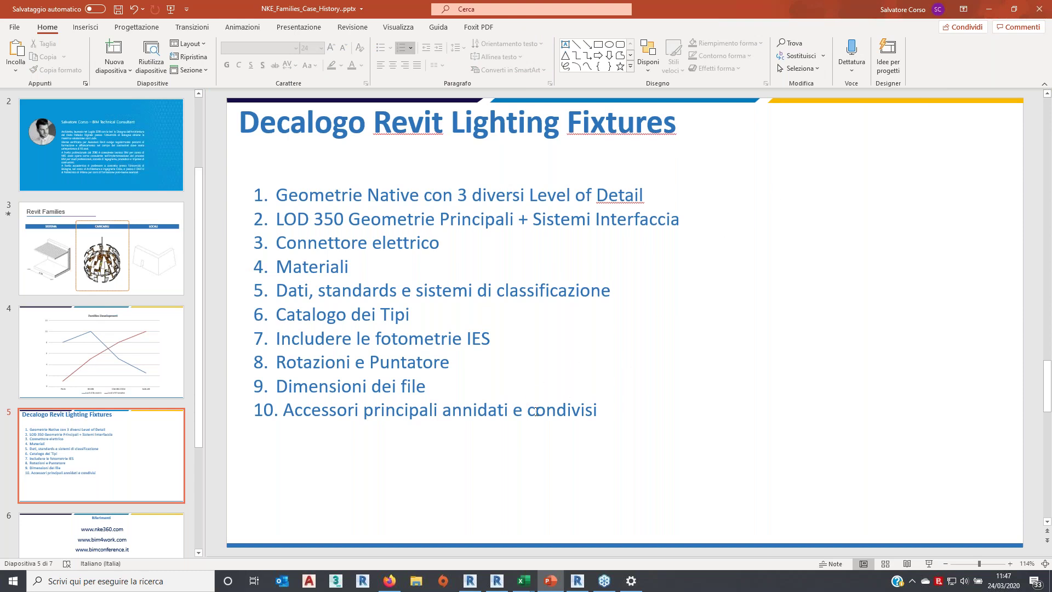
pyautogui.click(596, 411)
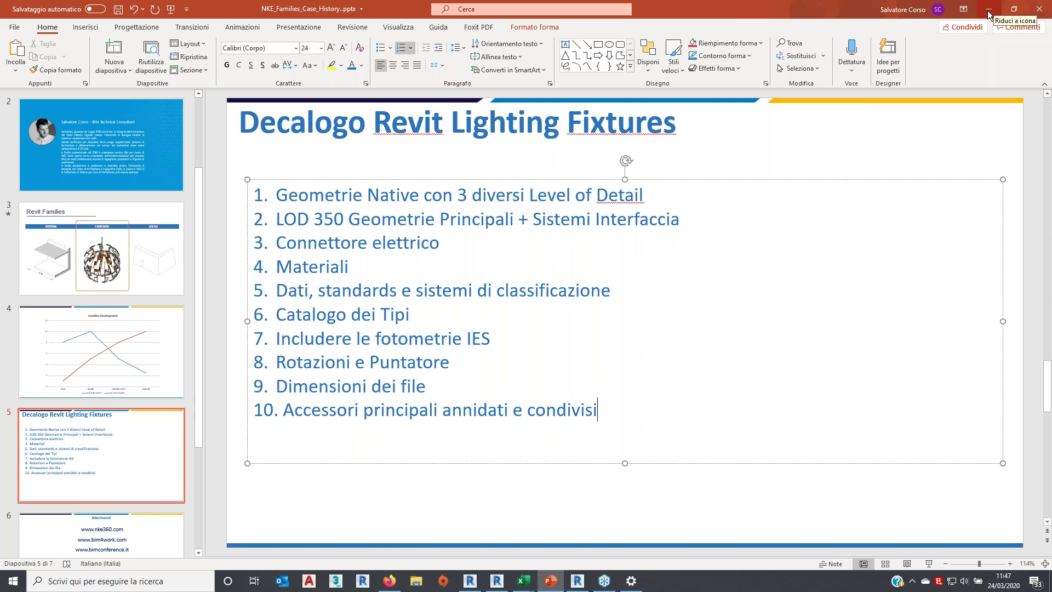
pyautogui.click(994, 8)
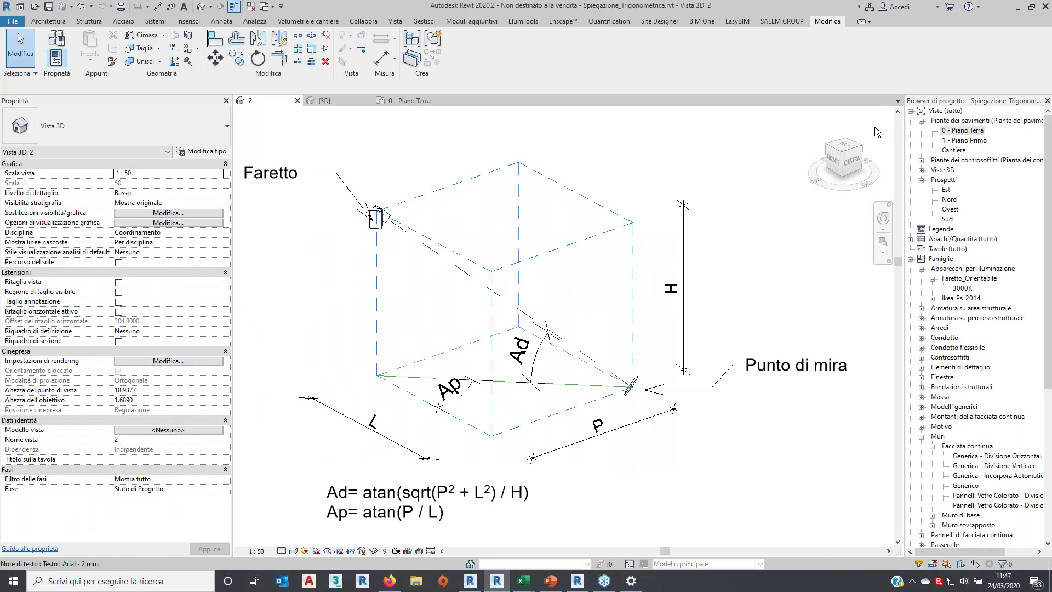
# Open 0 - Piano Terra in the trigonometry project, then bring up the ELE-ILL-OFFICE_START project
pyautogui.click(508, 588)
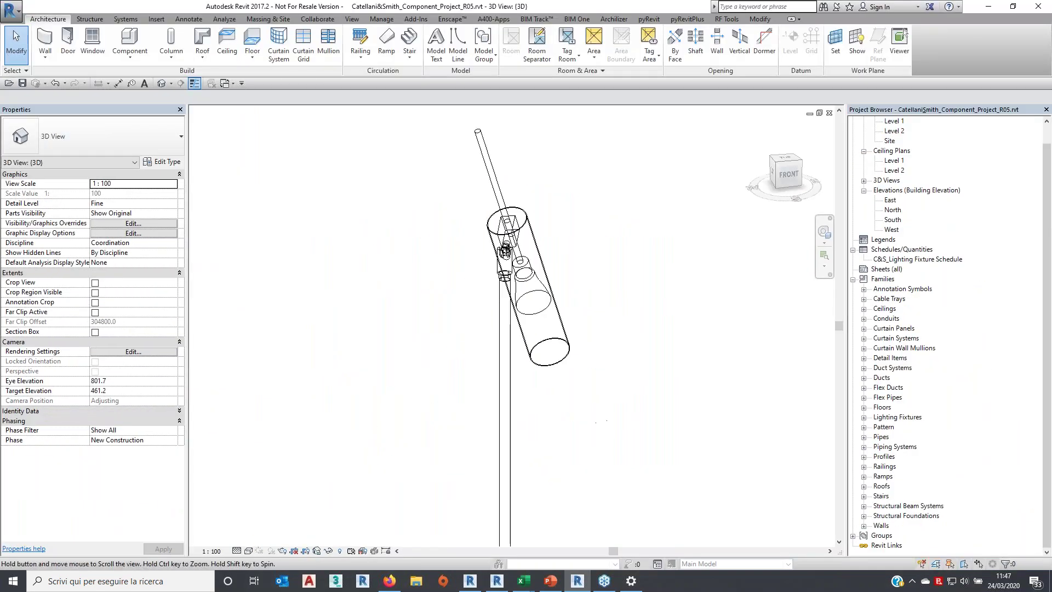
pyautogui.click(505, 588)
pyautogui.click(964, 130)
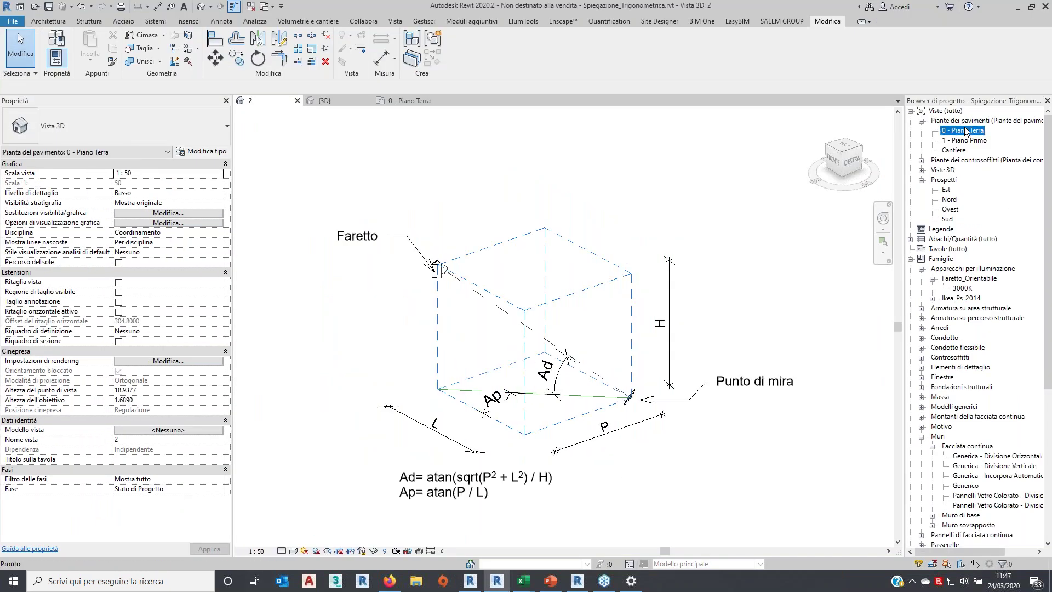
pyautogui.doubleClick(966, 131)
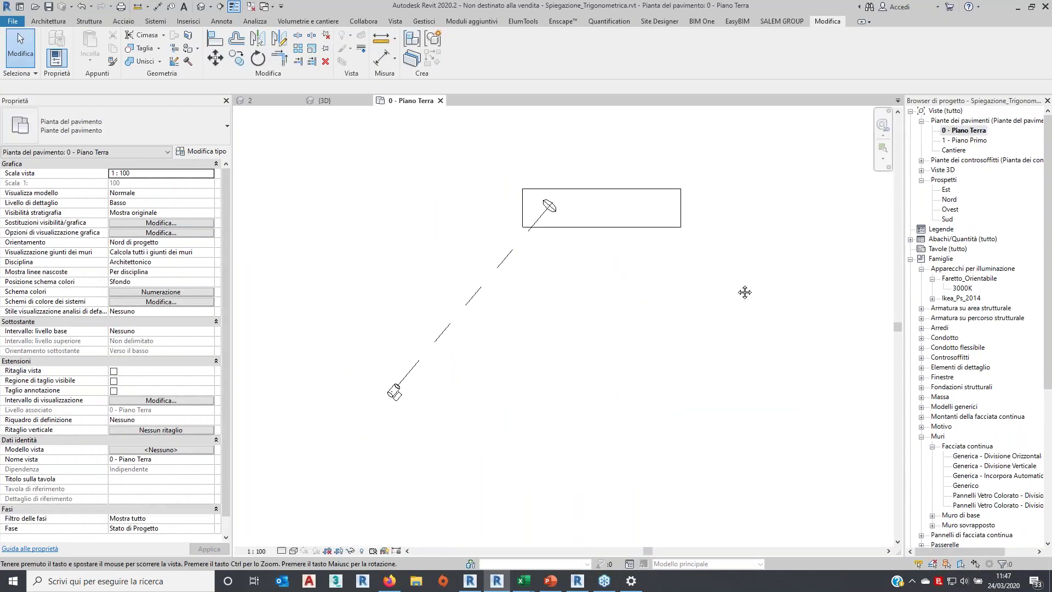
pyautogui.click(469, 582)
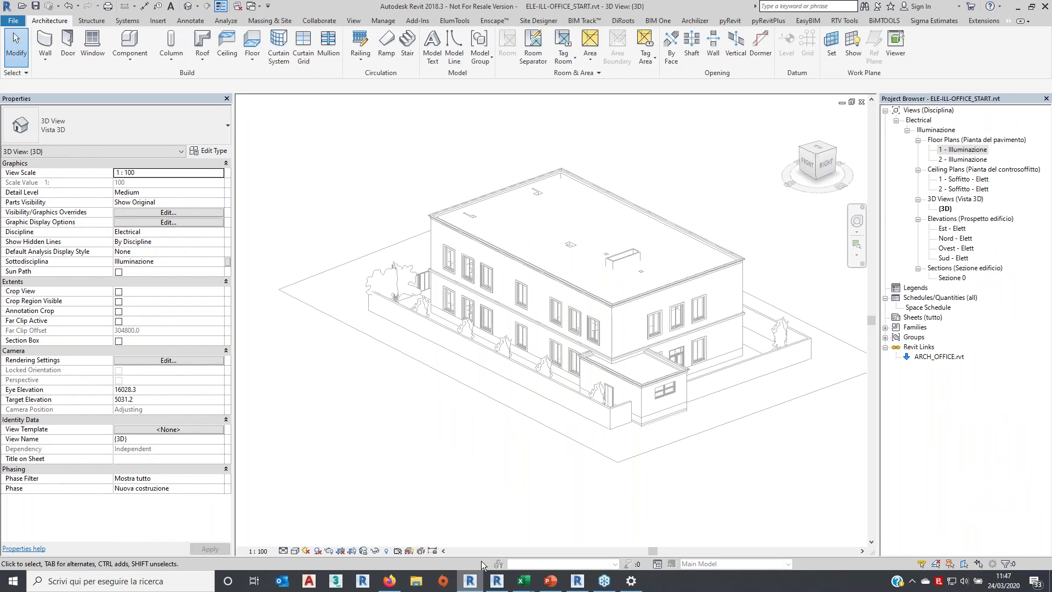
# Open the 1 - Illuminazione floor plan and inspect the room 26 space tag
pyautogui.doubleClick(954, 150)
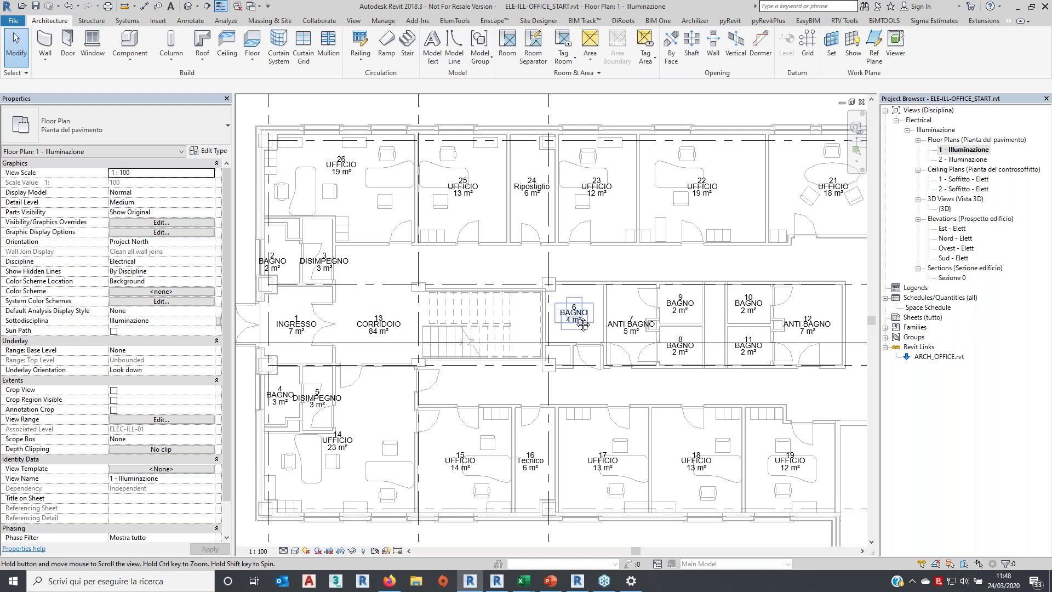
pyautogui.moveTo(584, 304); pyautogui.dragTo(590, 313, button='middle')
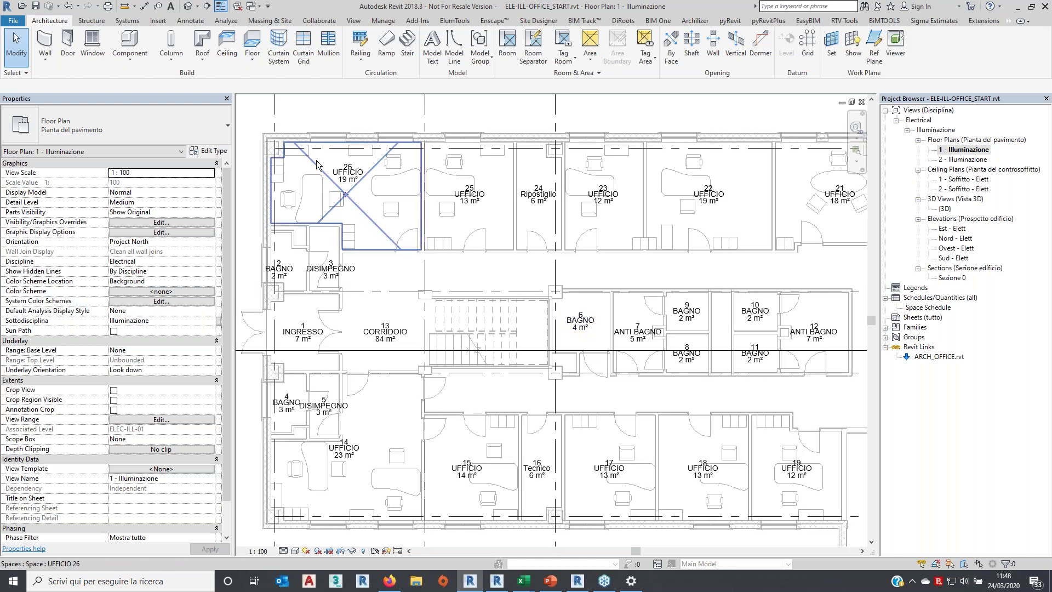
pyautogui.click(347, 171)
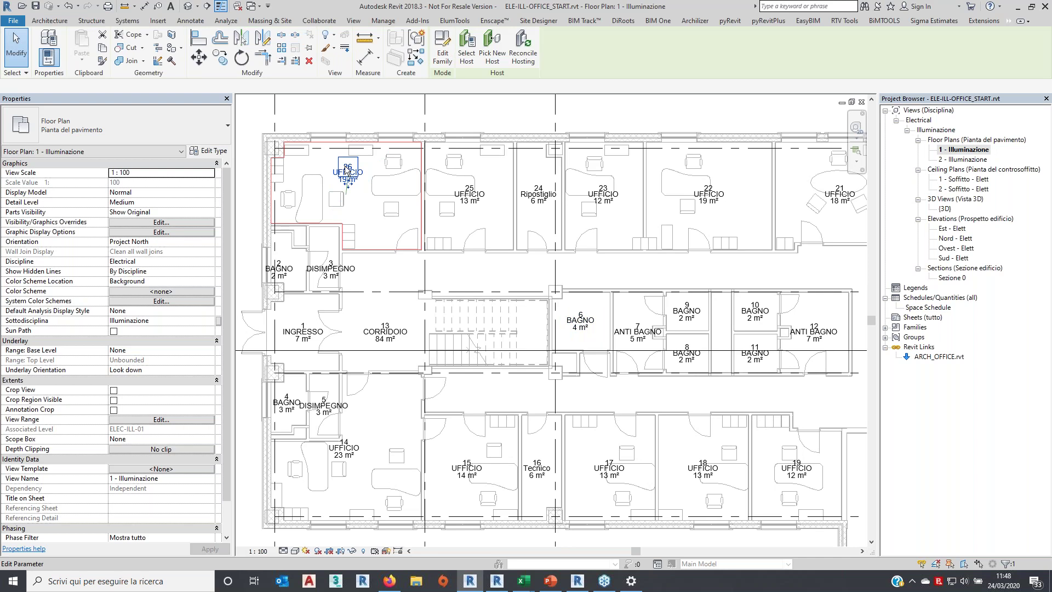
pyautogui.scroll(2, 347, 171)
pyautogui.moveTo(362, 208); pyautogui.dragTo(371, 220)
pyautogui.scroll(-2, 410, 175)
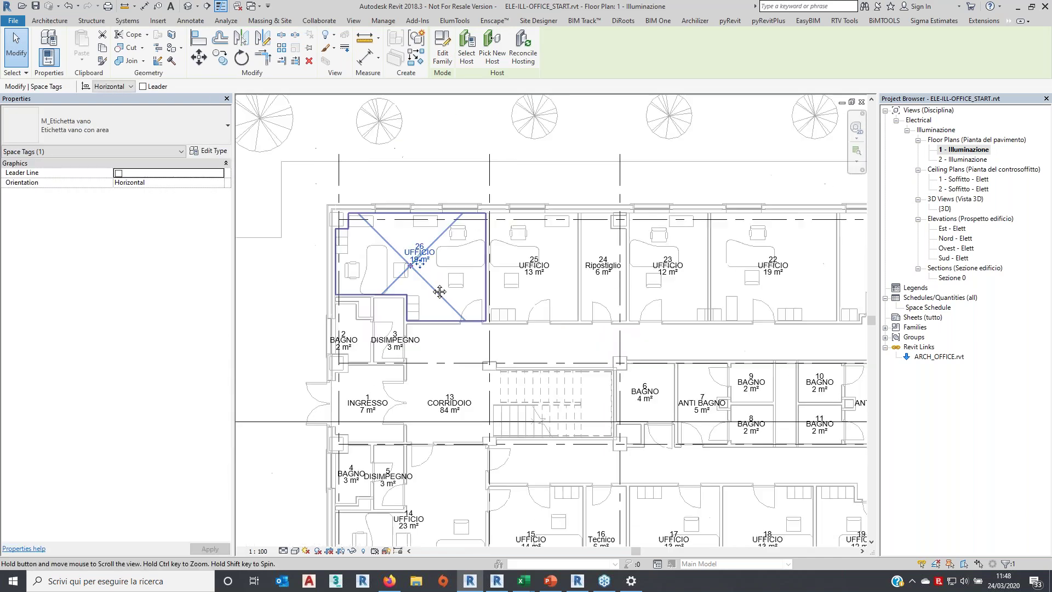
pyautogui.click(448, 127)
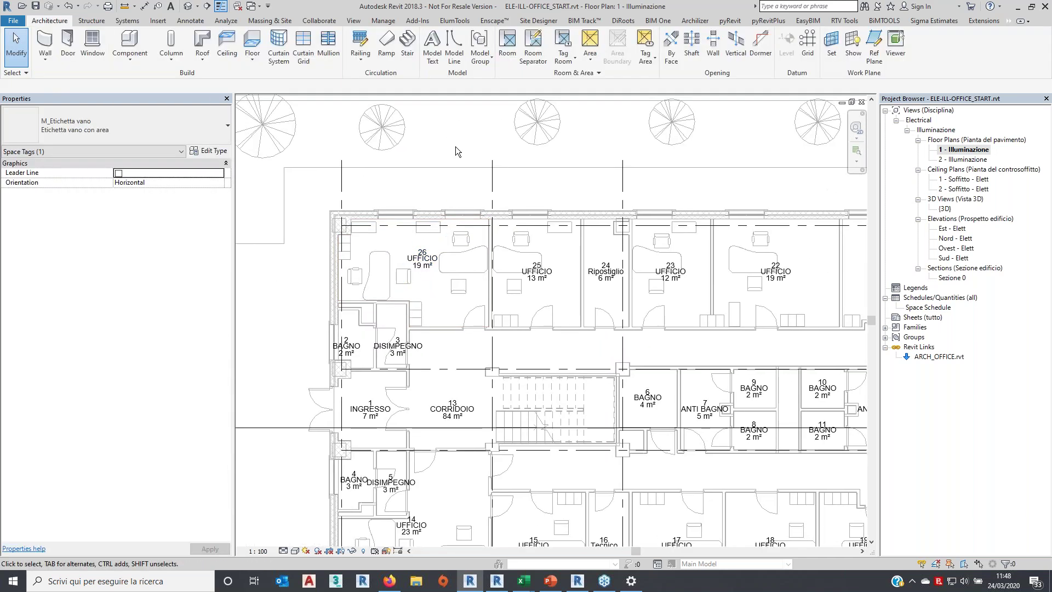
# Frame office 26 in the plan and start Load Family from the Insert tab
pyautogui.scroll(2, 433, 163)
pyautogui.scroll(1, 433, 163)
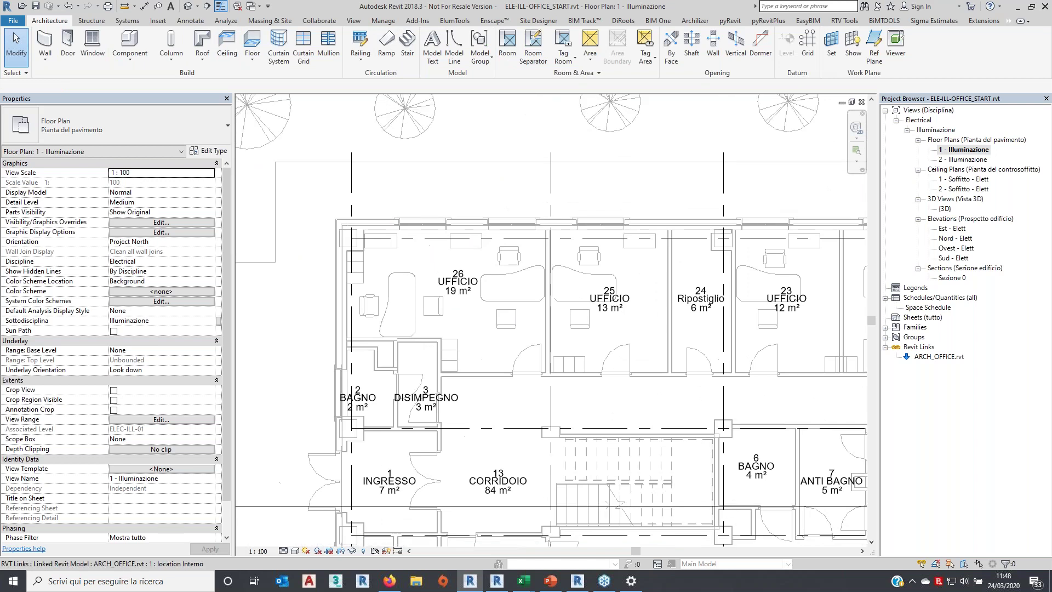
pyautogui.scroll(1, 471, 306)
pyautogui.moveTo(504, 439); pyautogui.dragTo(496, 362, button='middle')
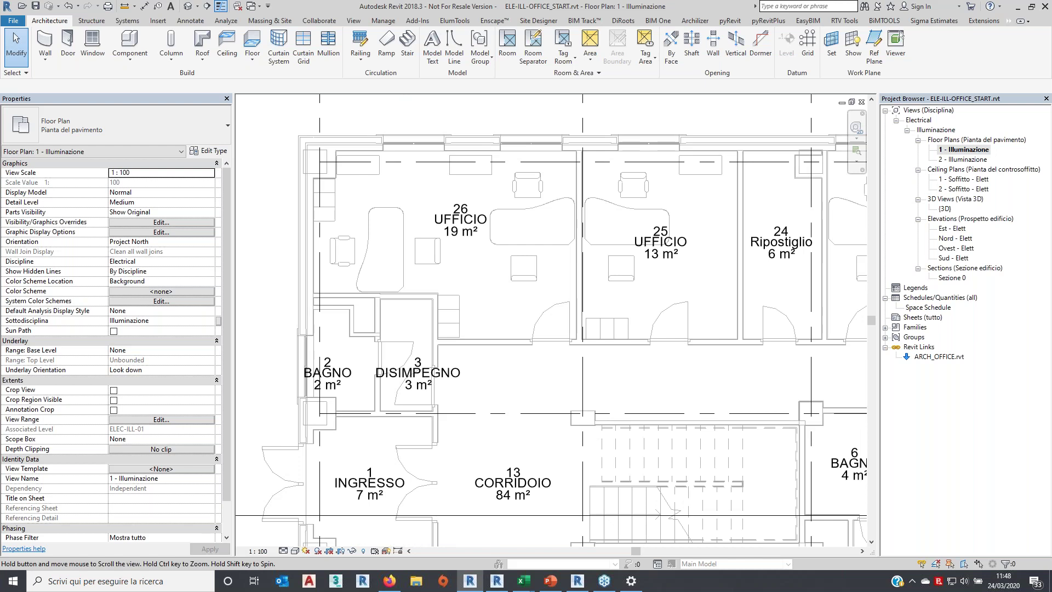
pyautogui.scroll(1, 486, 373)
pyautogui.moveTo(501, 373); pyautogui.dragTo(489, 391, button='middle')
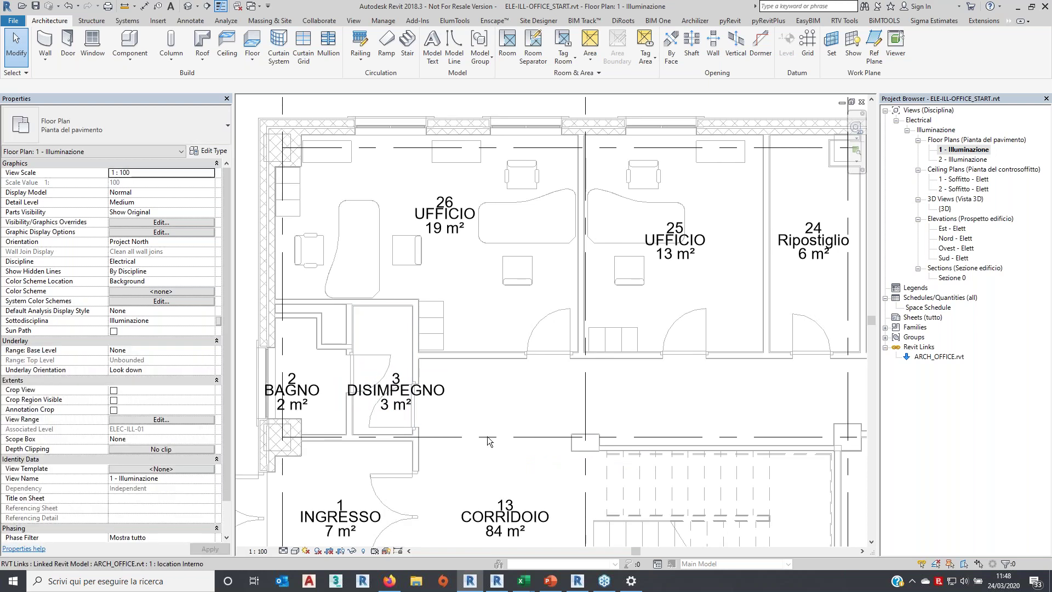
pyautogui.scroll(1, 485, 435)
pyautogui.moveTo(485, 436); pyautogui.dragTo(511, 464, button='middle')
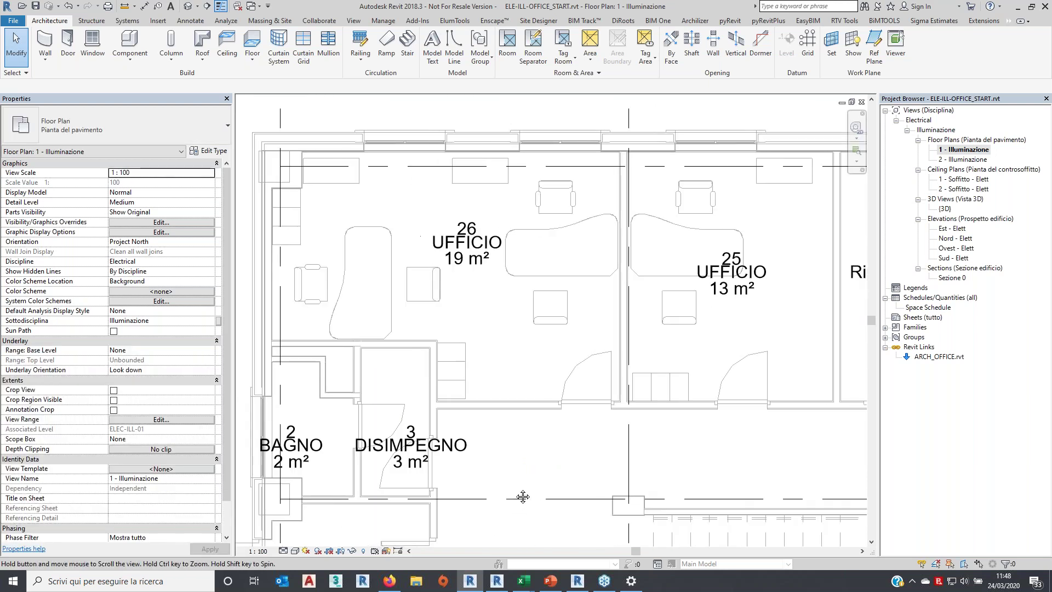
pyautogui.click(157, 20)
pyautogui.click(392, 50)
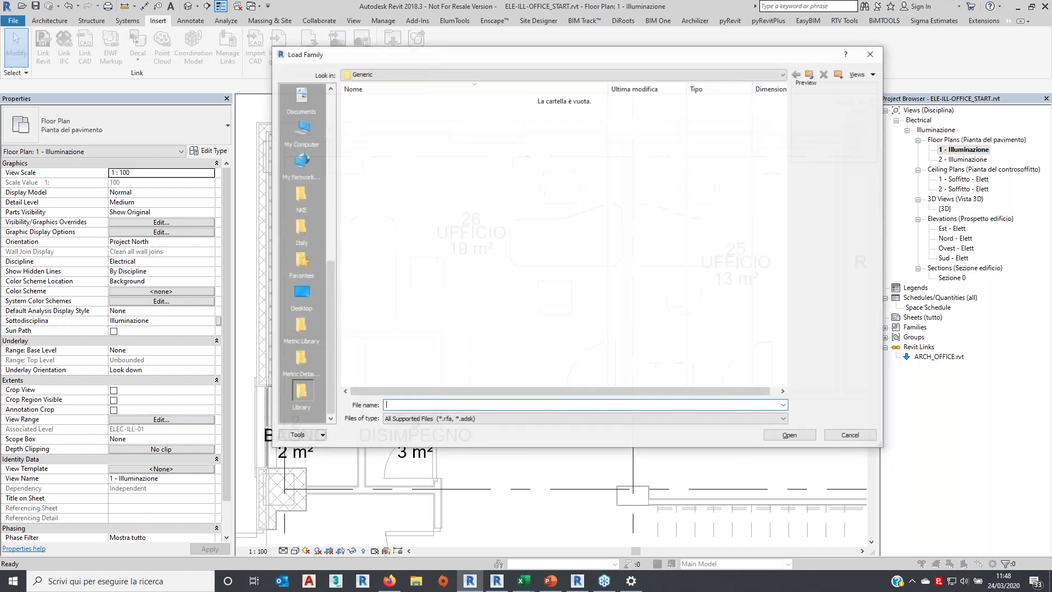
# Open the RC400B_W60L60-3D.rfa SlimBlend family from Desktop > WEBCAST_LIGHTING > 00_FAMILY > CEILING
pyautogui.scroll(1, 297, 377)
pyautogui.scroll(2, 297, 377)
pyautogui.scroll(1, 296, 377)
pyautogui.scroll(2, 297, 376)
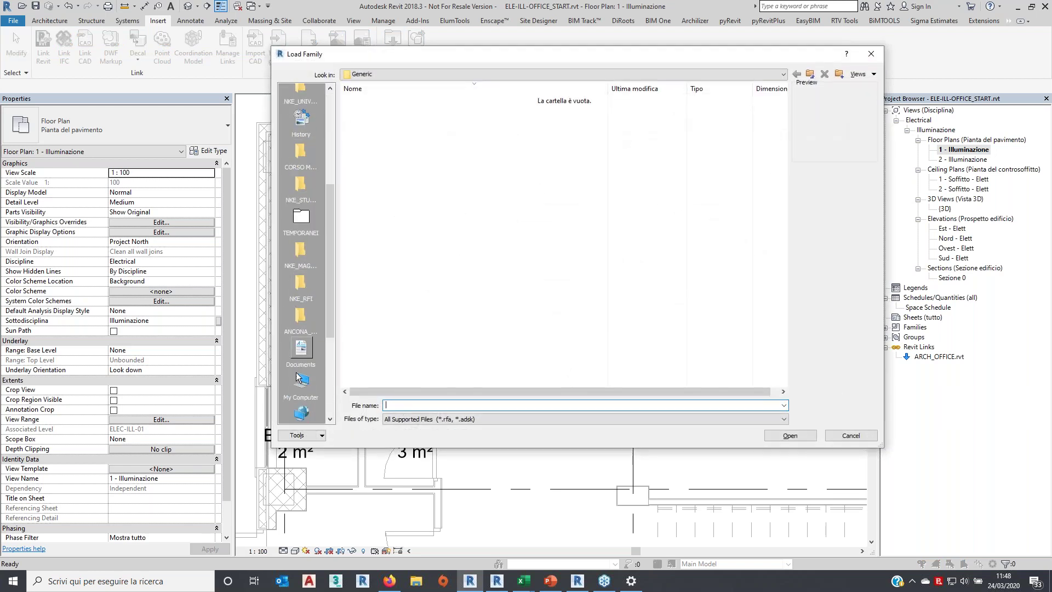
pyautogui.scroll(-2, 297, 376)
pyautogui.click(301, 360)
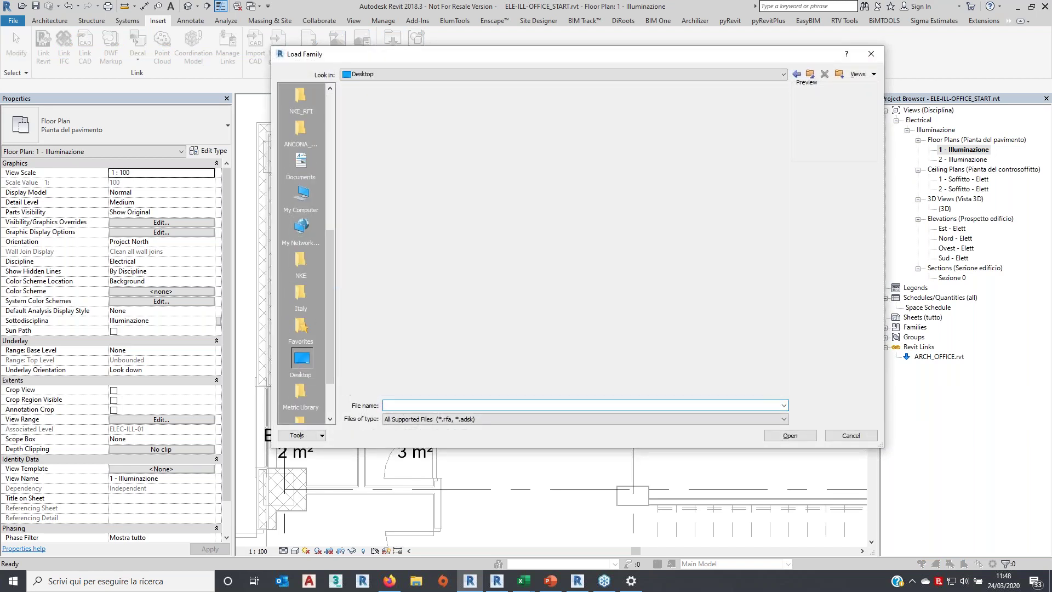
pyautogui.doubleClick(433, 134)
pyautogui.doubleClick(429, 102)
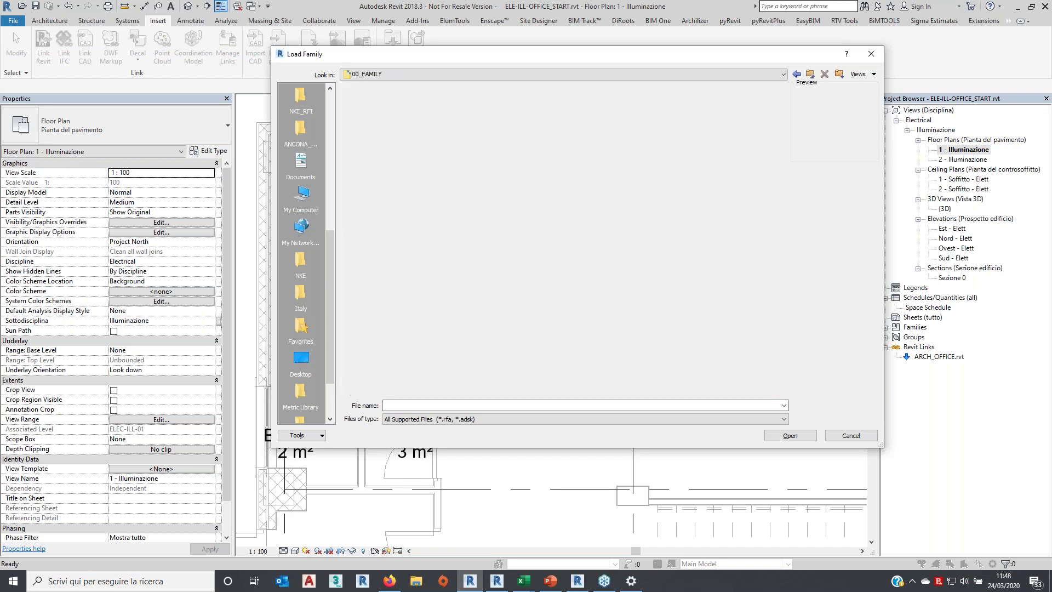
pyautogui.doubleClick(432, 112)
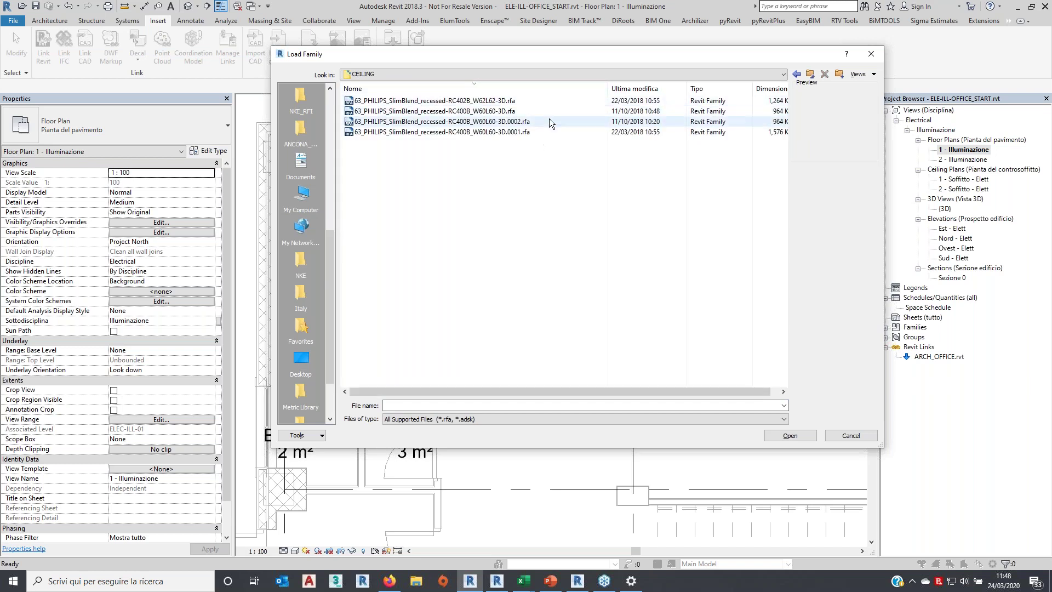
pyautogui.click(551, 110)
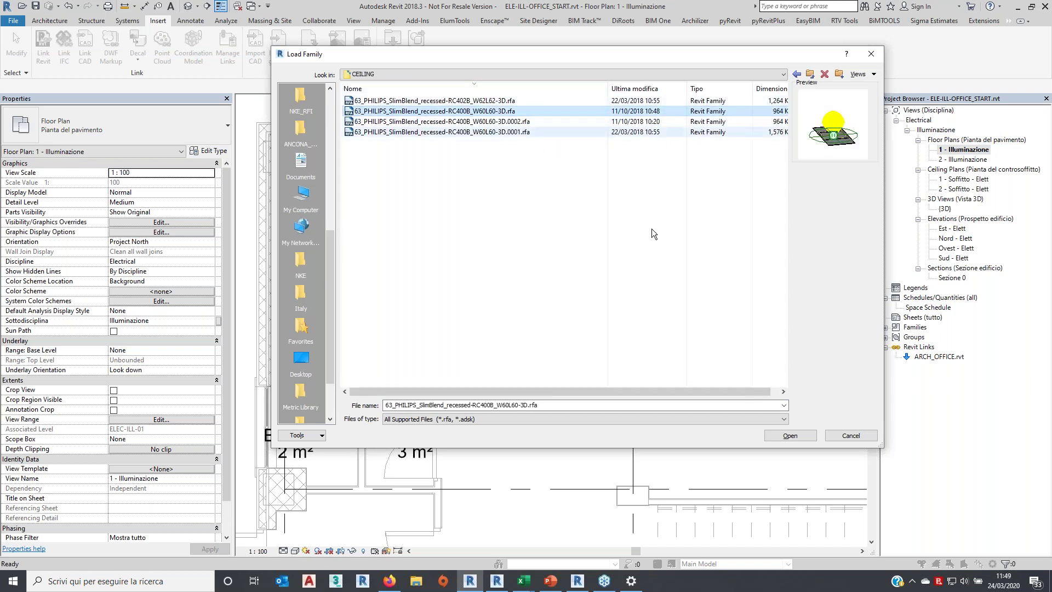
pyautogui.click(790, 436)
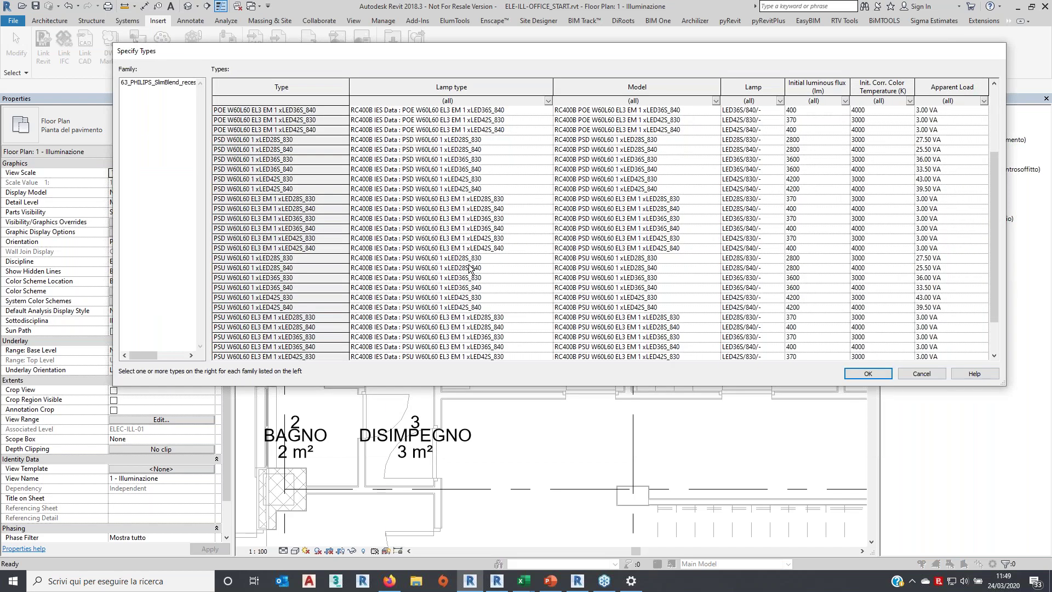
# Resize and reposition the Specify Types window to see the family's type list
pyautogui.scroll(3, 712, 219)
pyautogui.moveTo(964, 176); pyautogui.dragTo(932, 177)
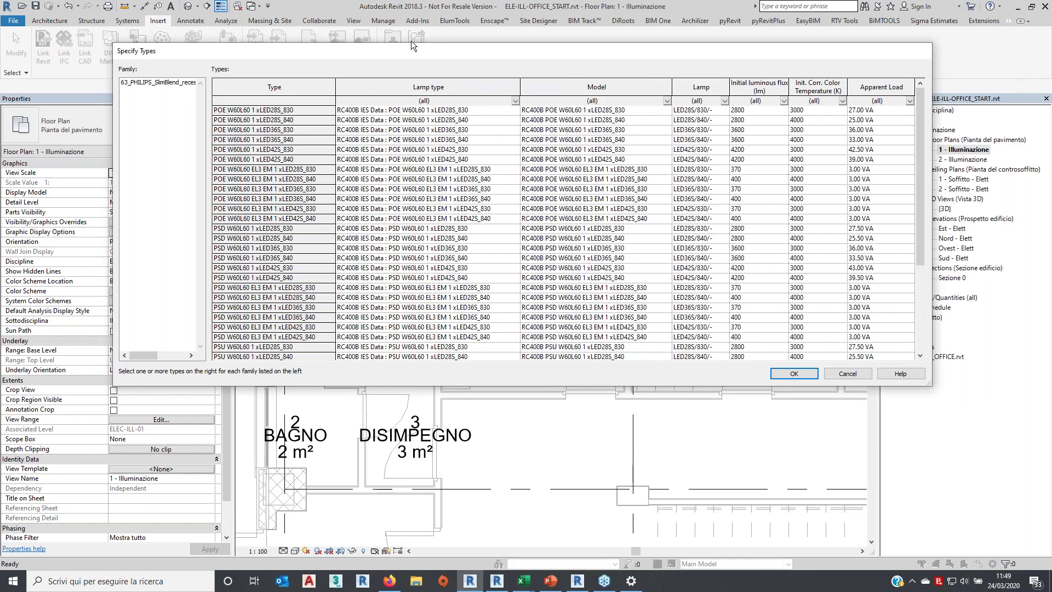
pyautogui.moveTo(411, 43); pyautogui.dragTo(468, 41)
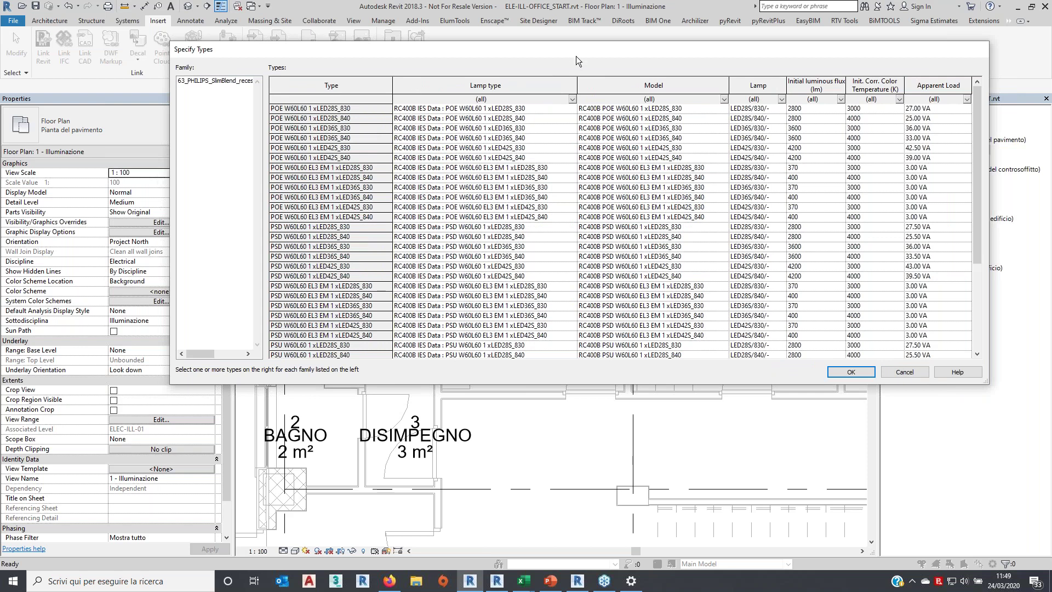
pyautogui.moveTo(576, 56)
pyautogui.mouseDown()
pyautogui.moveTo(667, 309)
pyautogui.moveTo(701, 206)
pyautogui.moveTo(629, 54)
pyautogui.mouseUp()
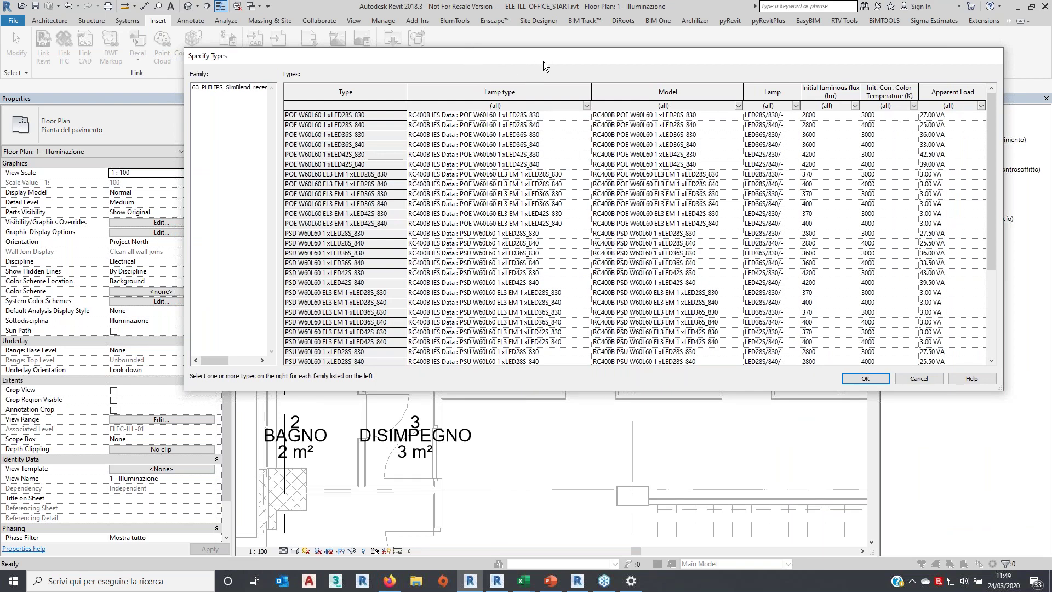
pyautogui.moveTo(543, 62)
pyautogui.mouseDown()
pyautogui.moveTo(542, 114)
pyautogui.moveTo(535, 106)
pyautogui.mouseUp()
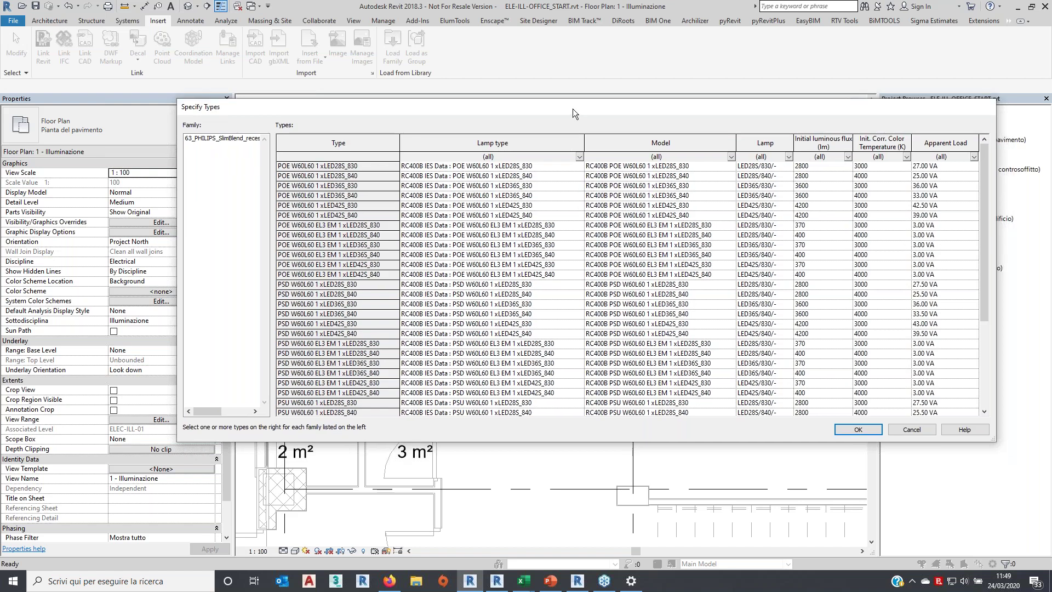
pyautogui.moveTo(573, 108); pyautogui.dragTo(532, 98)
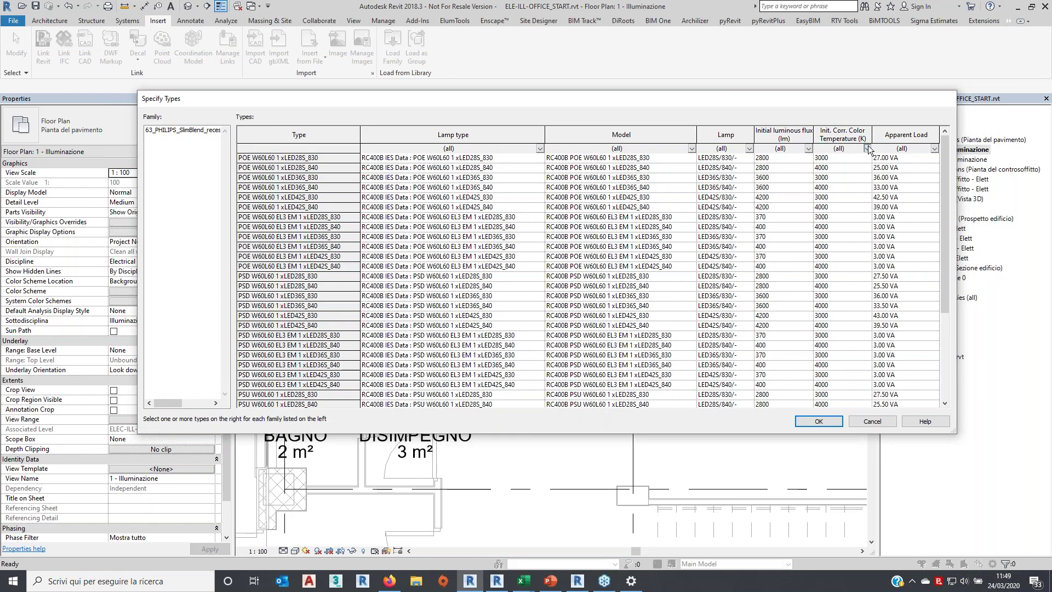
# Filter types to 3000 K and 3600 lm, and load only the POE W60L60 1 xLED36S_830 type
pyautogui.click(869, 149)
pyautogui.click(868, 149)
pyautogui.click(834, 172)
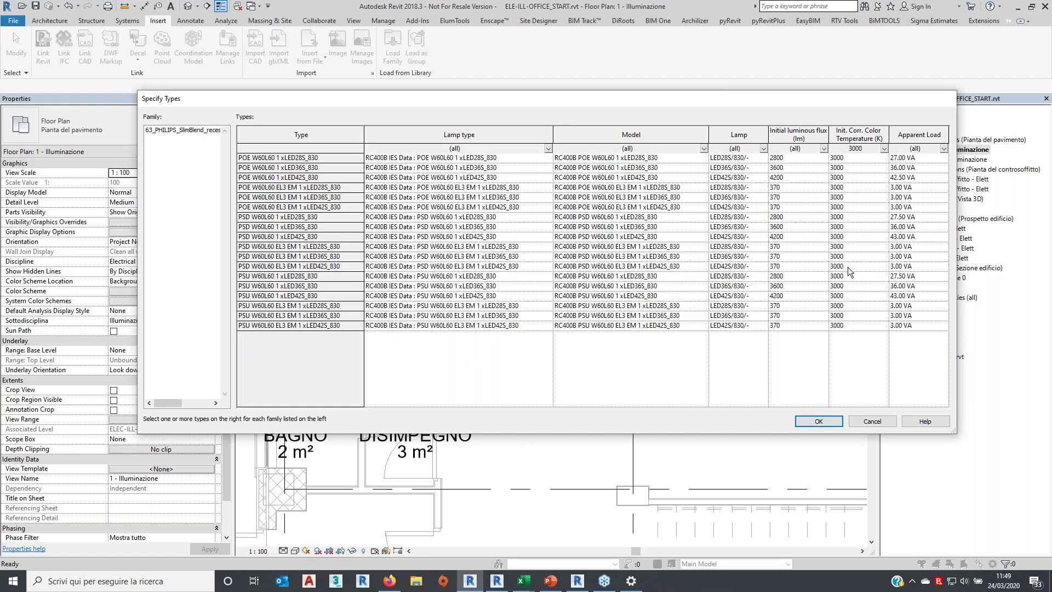
pyautogui.click(826, 148)
pyautogui.click(827, 151)
pyautogui.click(825, 149)
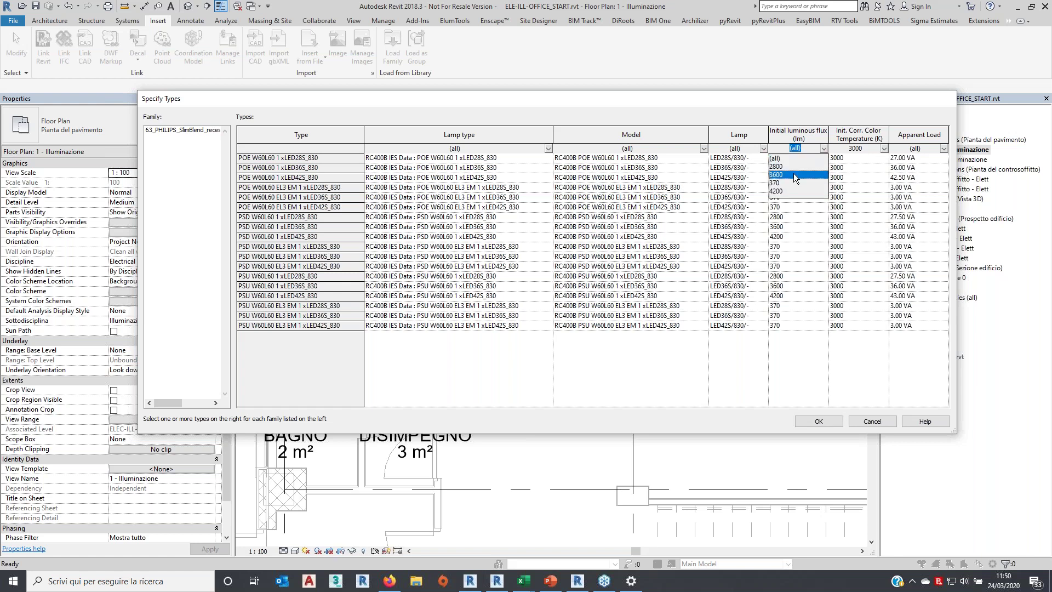
pyautogui.click(794, 174)
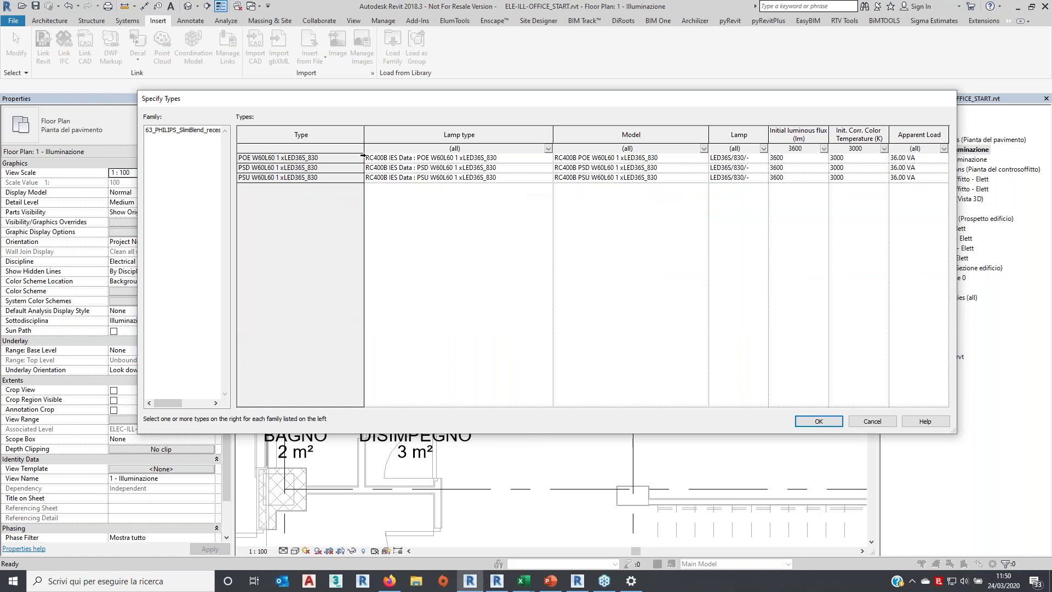
pyautogui.moveTo(340, 158); pyautogui.dragTo(331, 168)
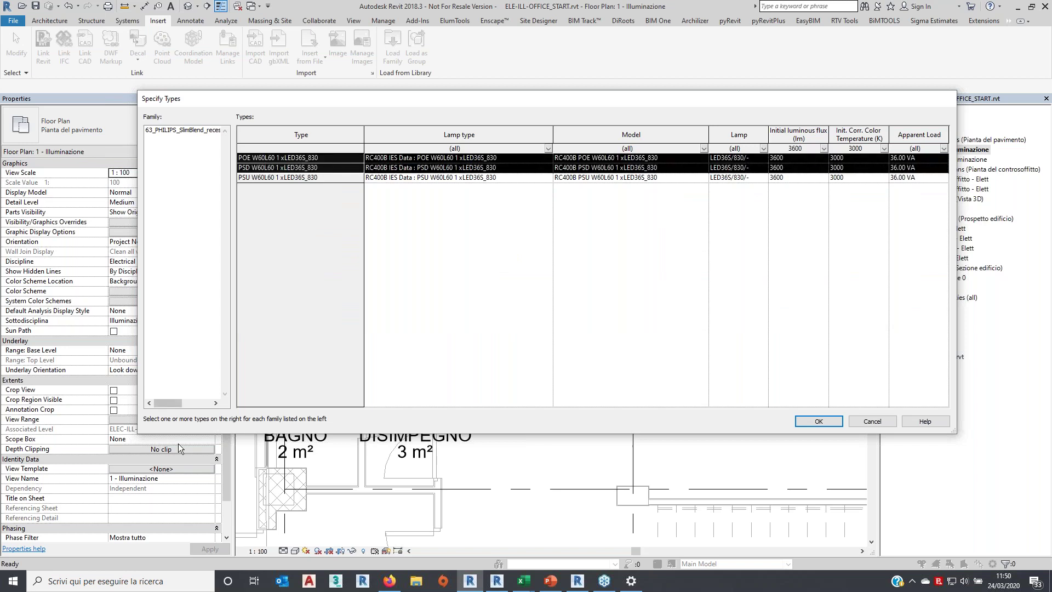
pyautogui.click(307, 158)
pyautogui.click(826, 422)
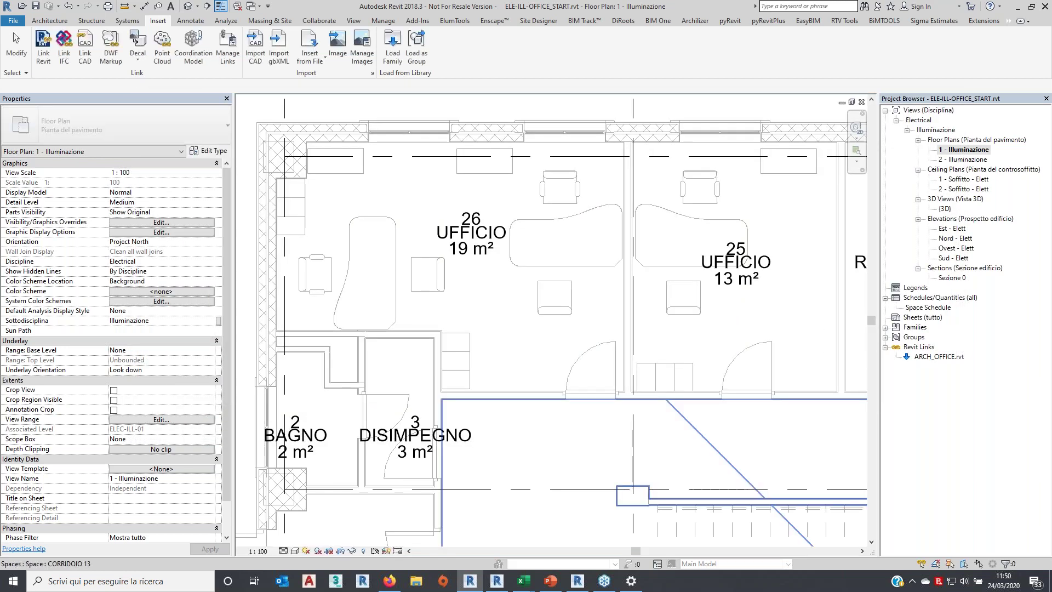
# Open the 1 - Soffitto - Elett ceiling plan, zoomed in, and dismiss the save reminder
pyautogui.doubleClick(960, 179)
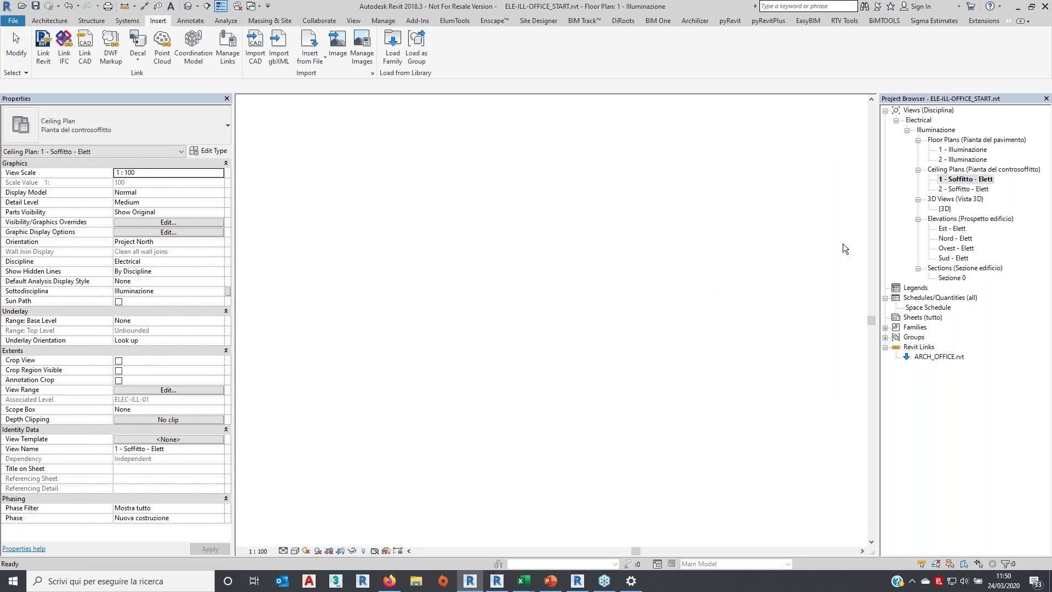
pyautogui.scroll(2, 418, 258)
pyautogui.scroll(2, 493, 280)
pyautogui.scroll(2, 555, 298)
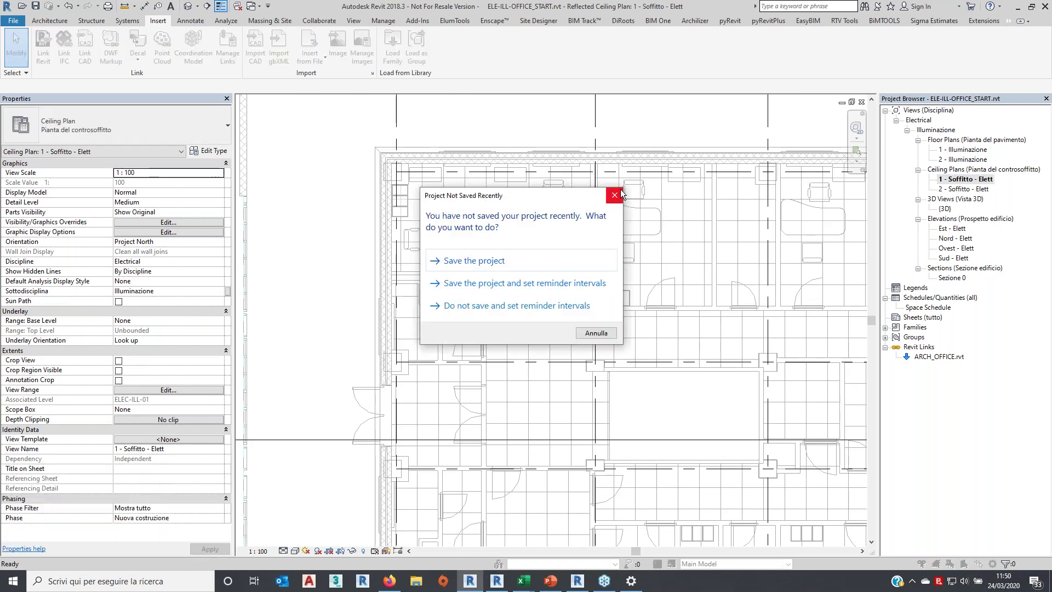
pyautogui.click(615, 196)
# Place one SlimBlend POE fixture on the UFFICIO 26 ceiling using Place on Face
pyautogui.press('l')
pyautogui.press('f')
pyautogui.scroll(1, 503, 205)
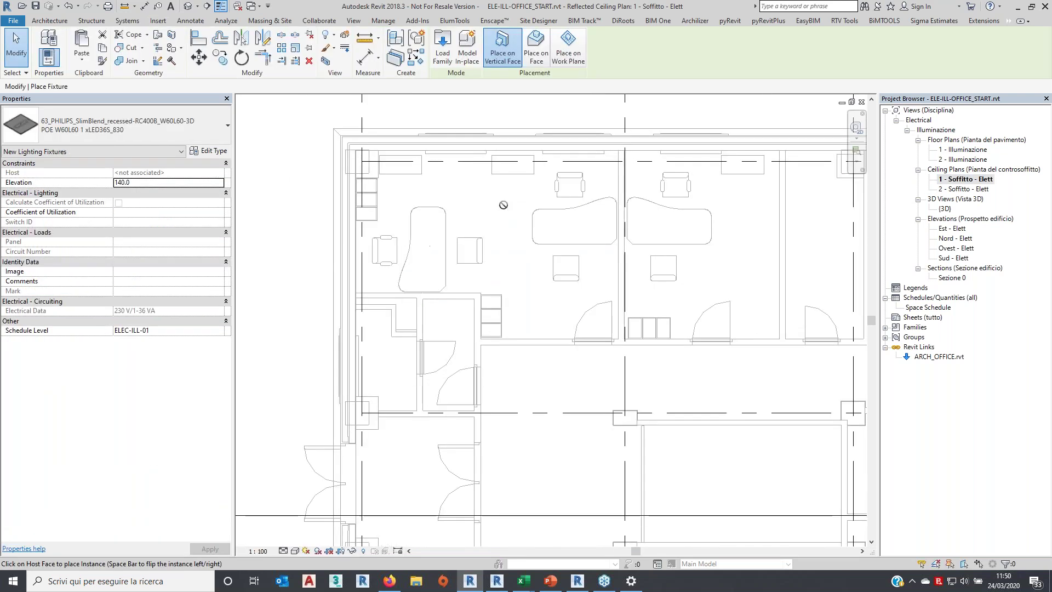
pyautogui.click(539, 53)
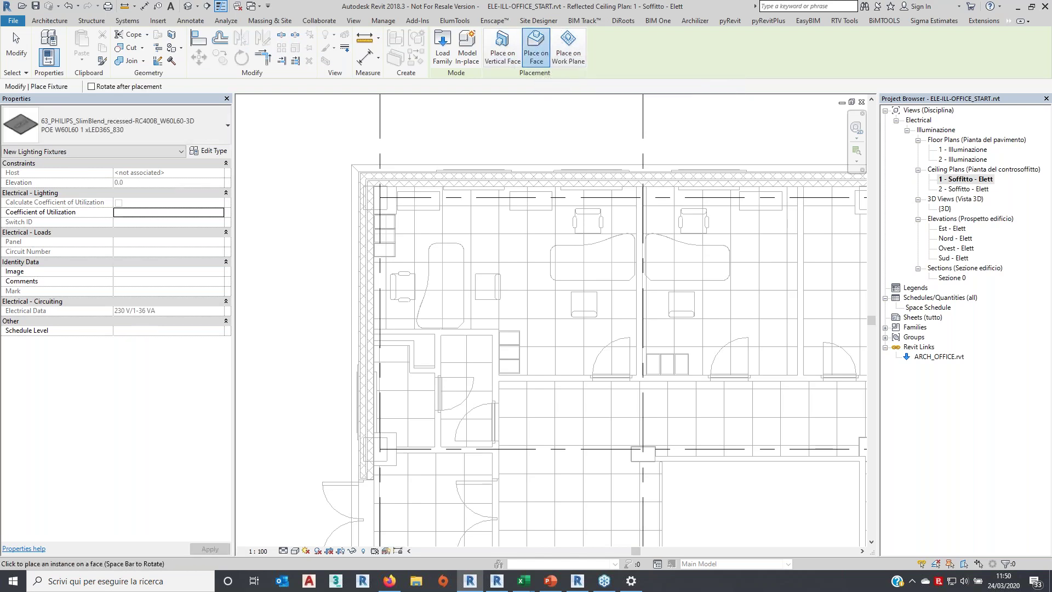
pyautogui.scroll(2, 457, 231)
pyautogui.click(458, 218)
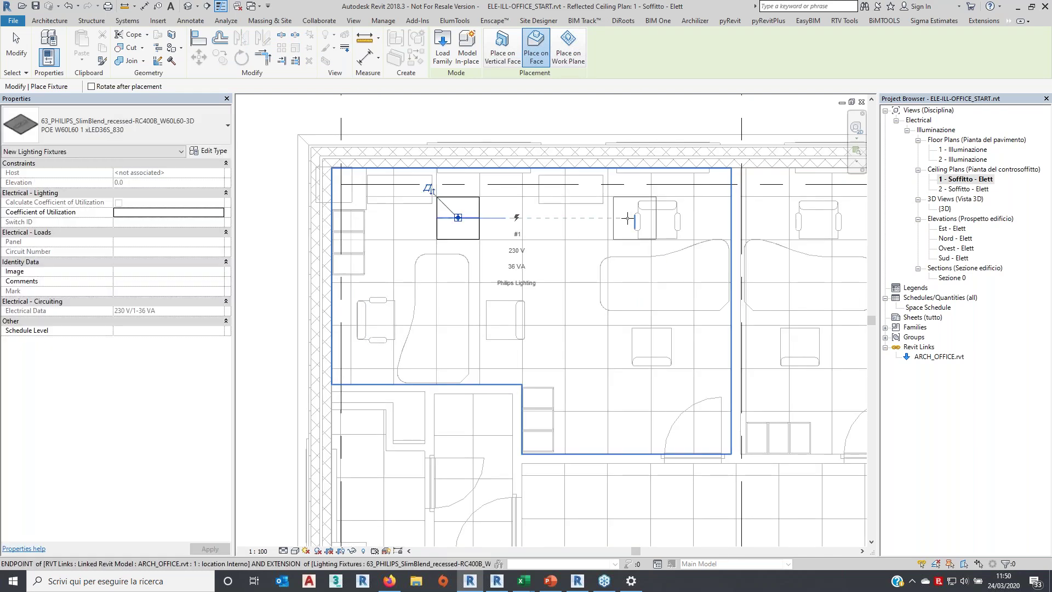
pyautogui.press('Escape')
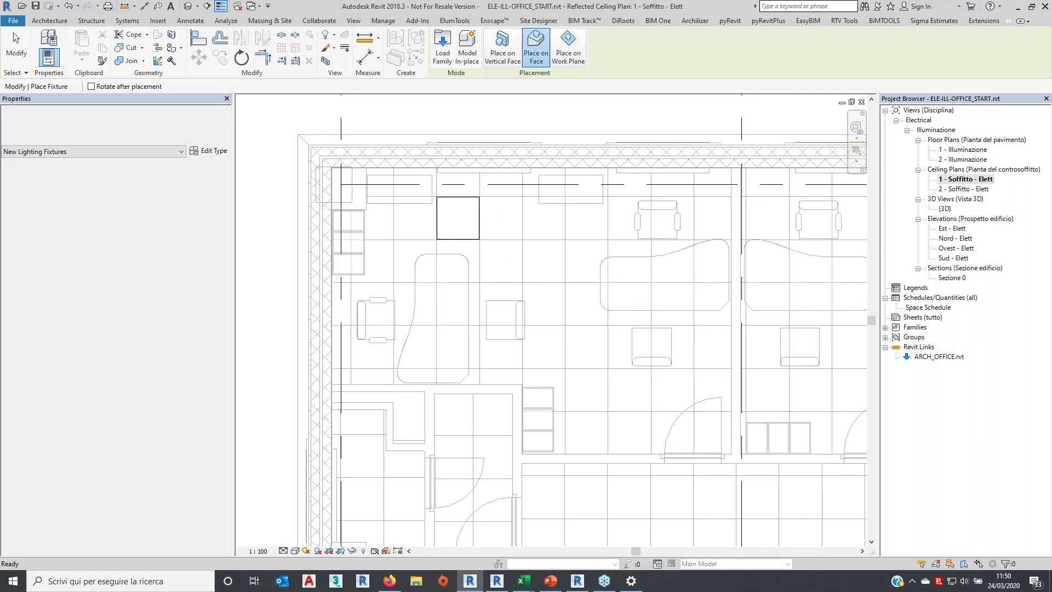
pyautogui.press('Escape')
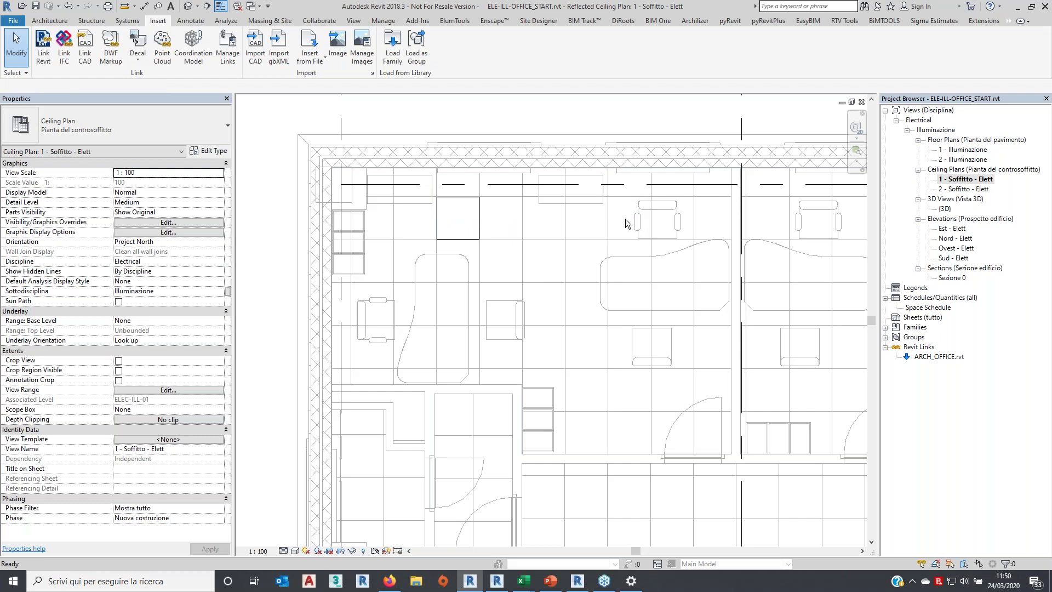
# Align the fixture's left edge to a ceiling grid line with AL
pyautogui.press('a')
pyautogui.press('l')
pyautogui.scroll(2, 442, 252)
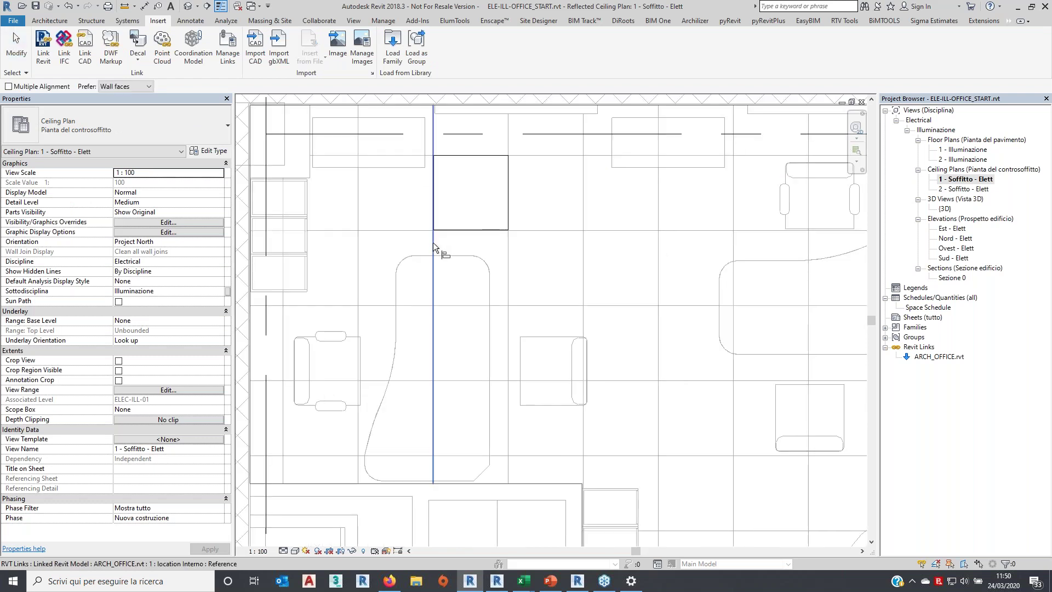
pyautogui.click(433, 242)
pyautogui.click(436, 199)
pyautogui.scroll(-2, 506, 139)
pyautogui.moveTo(486, 238)
pyautogui.mouseDown(button='middle')
pyautogui.moveTo(503, 274)
pyautogui.moveTo(489, 296)
pyautogui.mouseUp(button='middle')
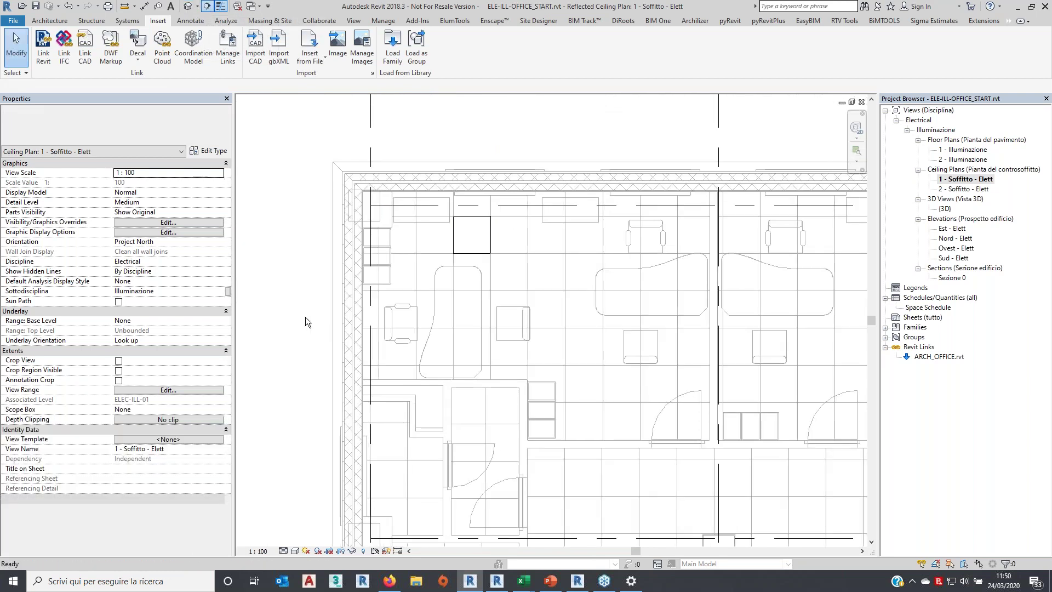
# Draw section Sezione 1 across the offices and open it, zoomed in on the fixture
pyautogui.press('s')
pyautogui.press('e')
pyautogui.click(273, 305)
pyautogui.click(851, 306)
pyautogui.rightClick(618, 306)
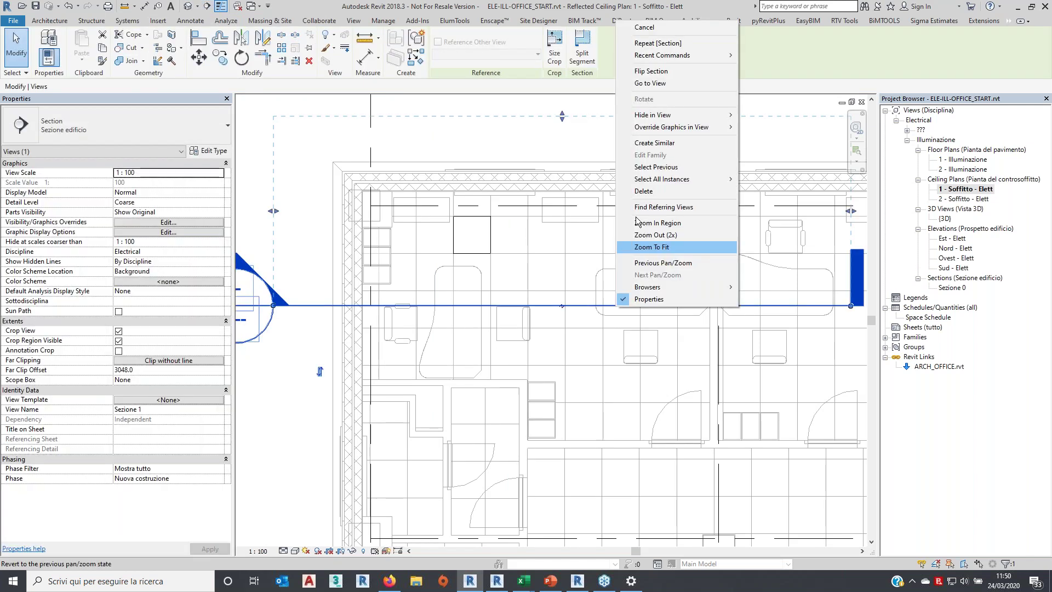
pyautogui.click(650, 84)
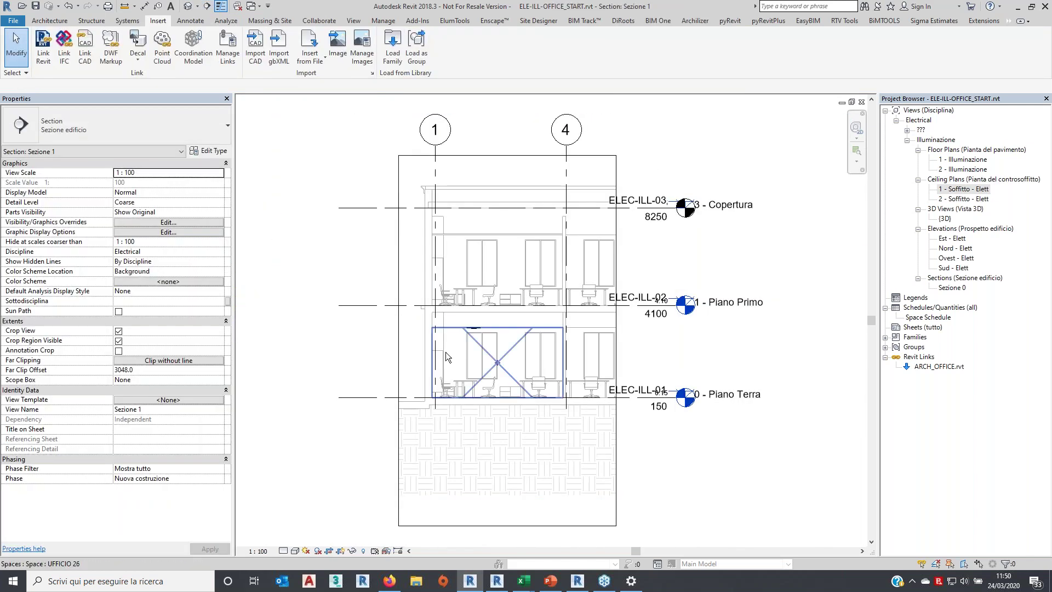
pyautogui.scroll(2, 445, 352)
pyautogui.scroll(1, 531, 353)
pyautogui.scroll(1, 548, 247)
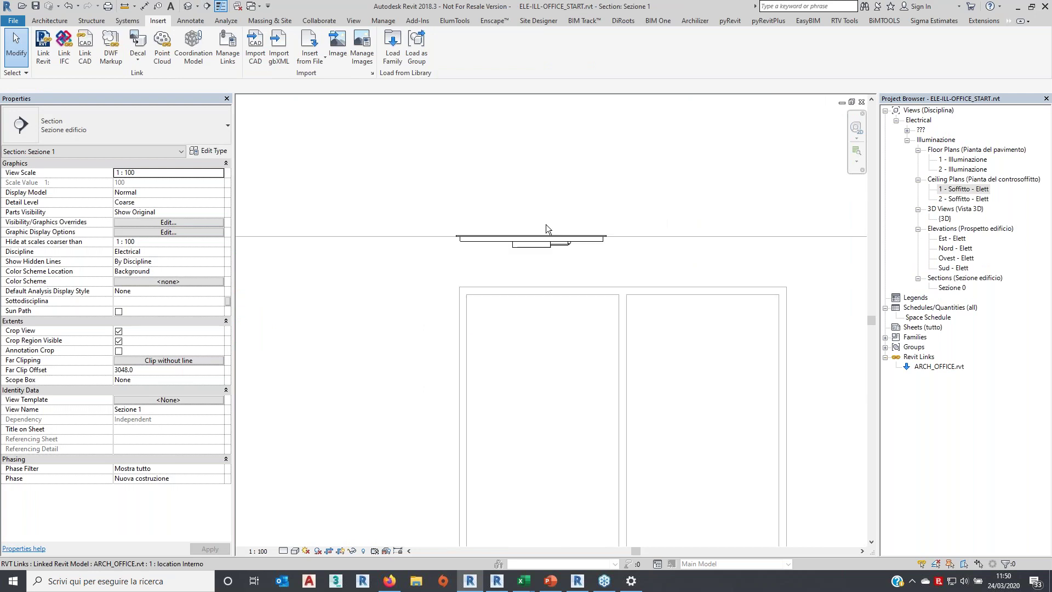
# Flip the fixture to the other side of the ceiling, then reopen 1 - Soffitto - Elett
pyautogui.click(566, 249)
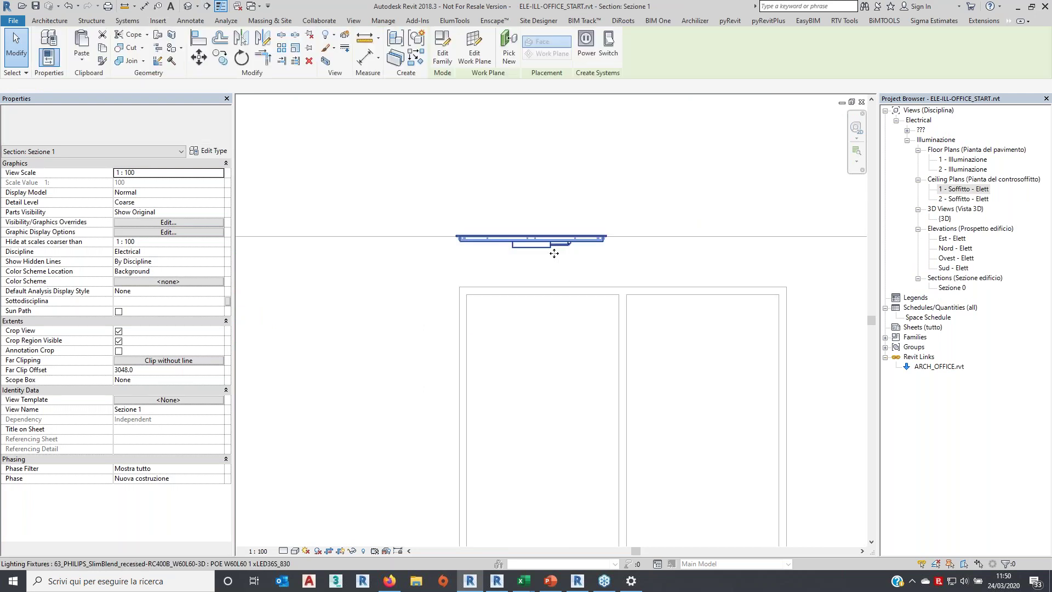
pyautogui.click(504, 144)
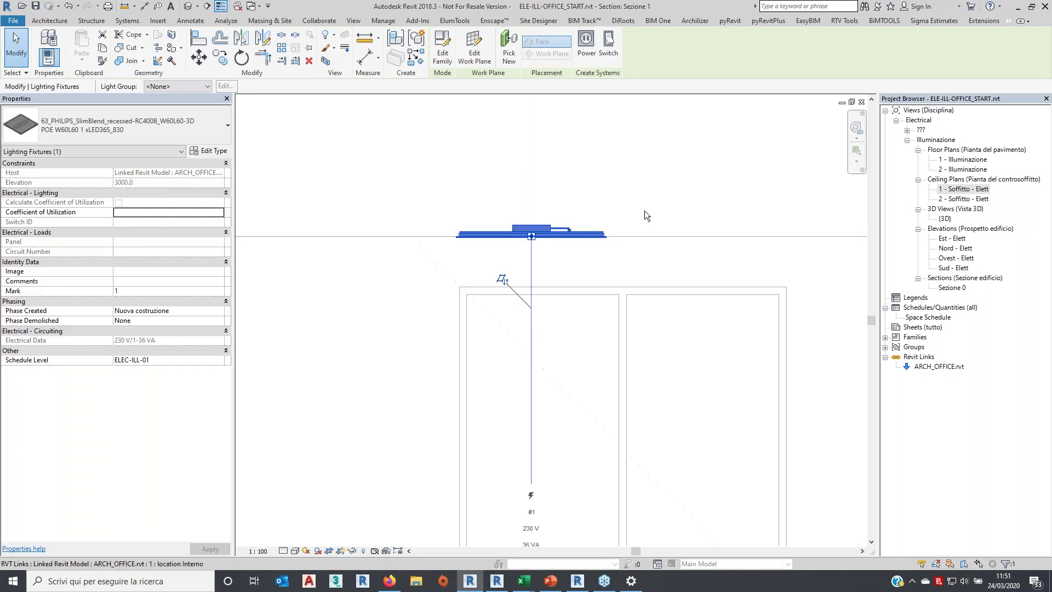
pyautogui.click(646, 180)
pyautogui.click(958, 189)
pyautogui.doubleClick(957, 189)
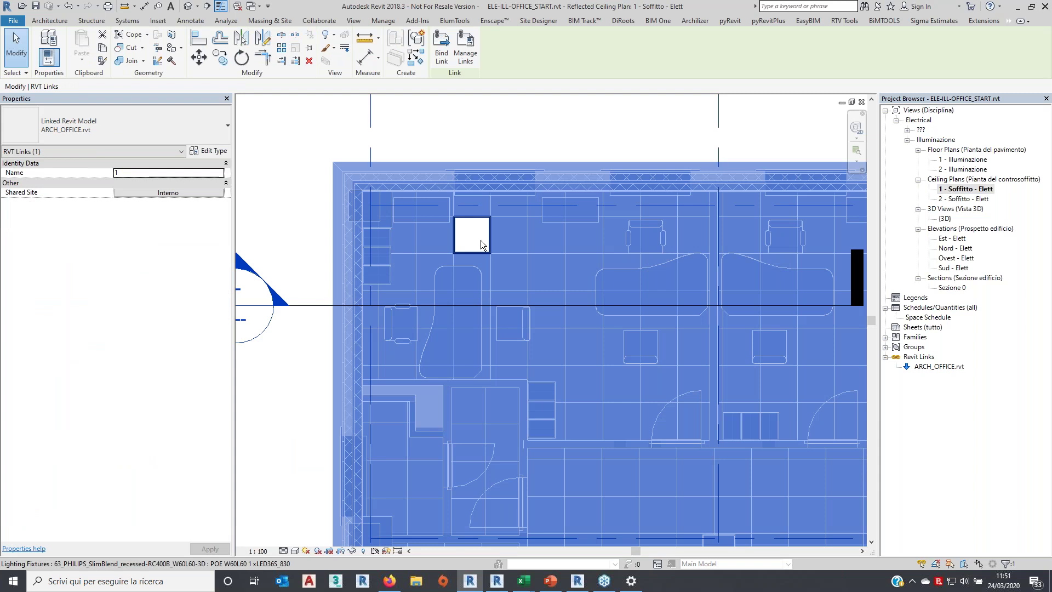
# Copy the ceiling fixture to the right along the ceiling grid with CO
pyautogui.click(494, 202)
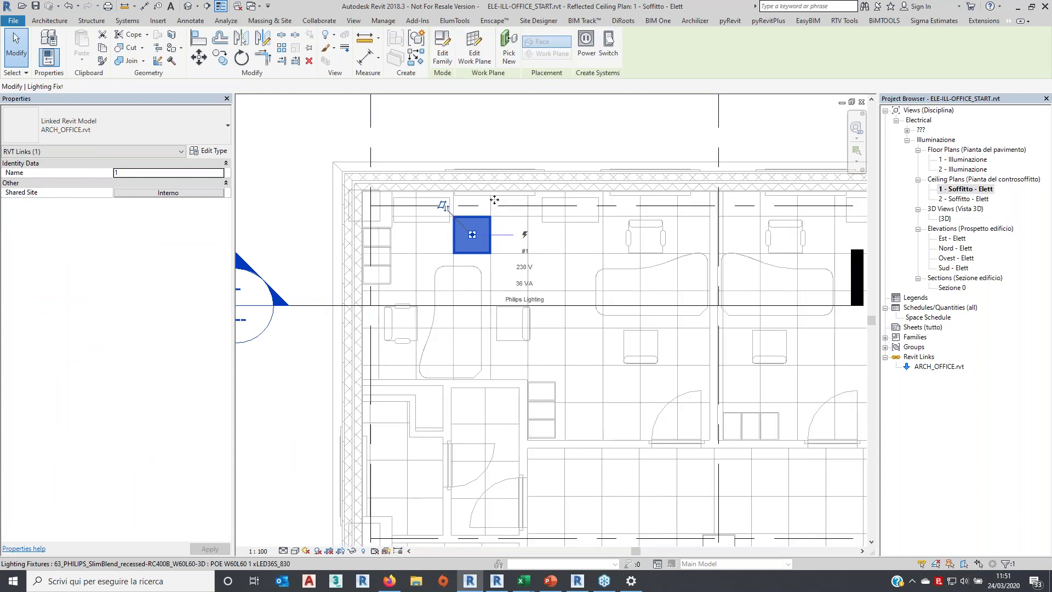
pyautogui.press('c')
pyautogui.press('o')
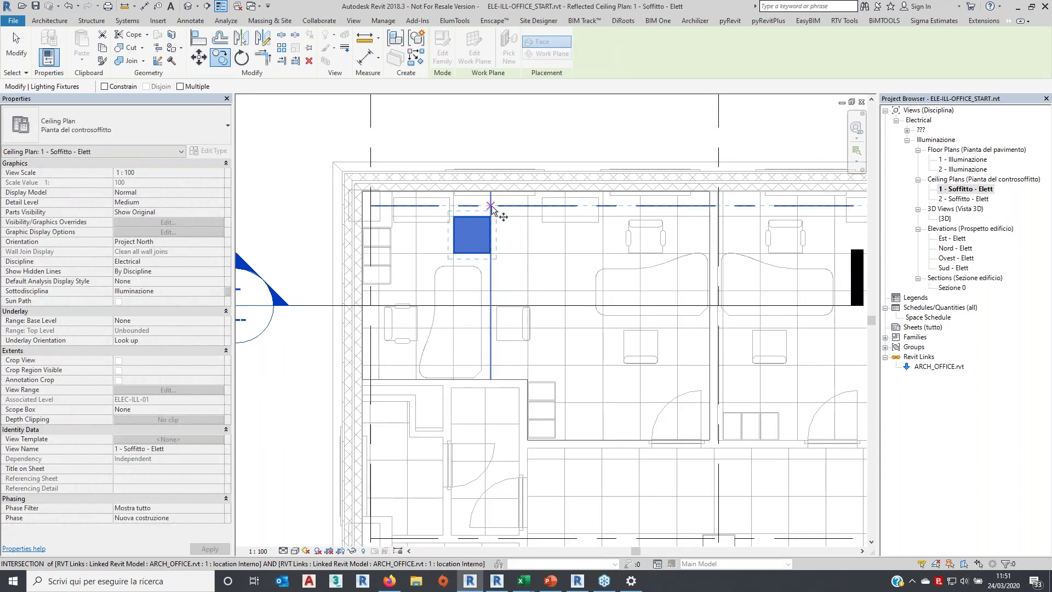
pyautogui.click(491, 206)
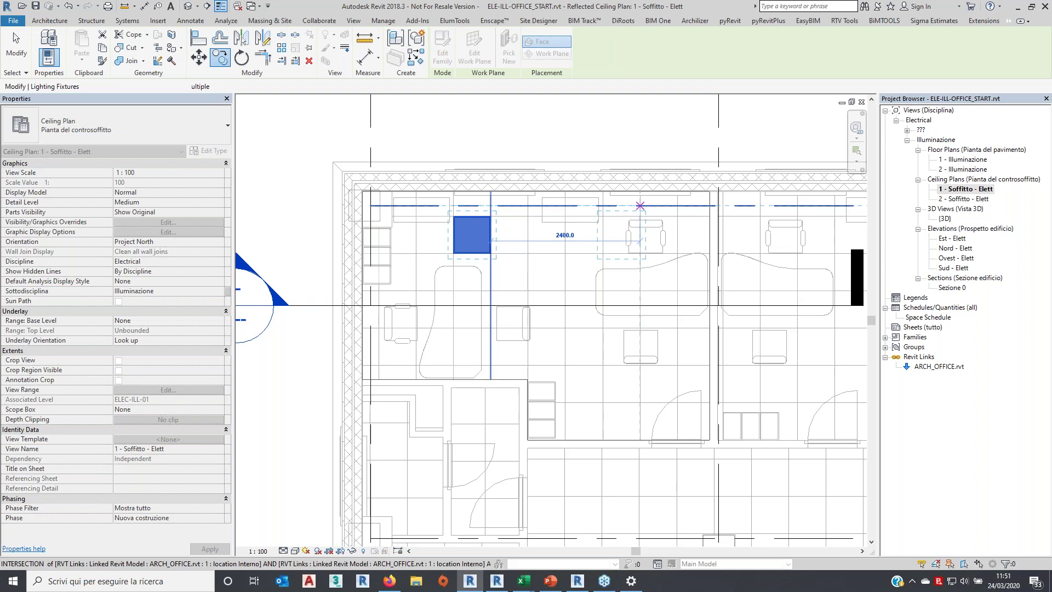
pyautogui.click(640, 206)
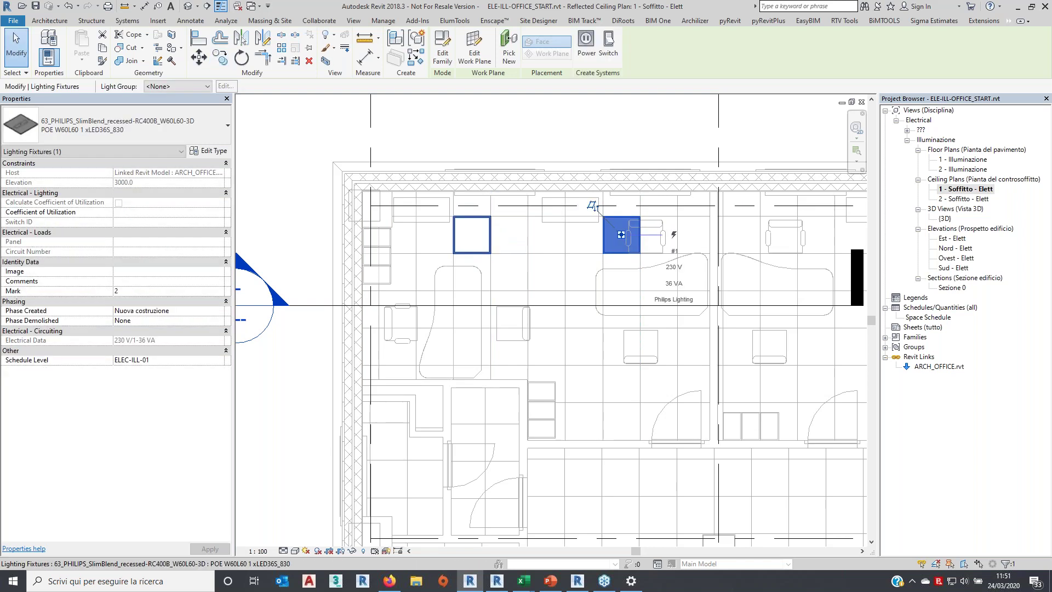
# Copy both fixtures three tiles down to complete the 2×2 fixture grid
pyautogui.click(220, 57)
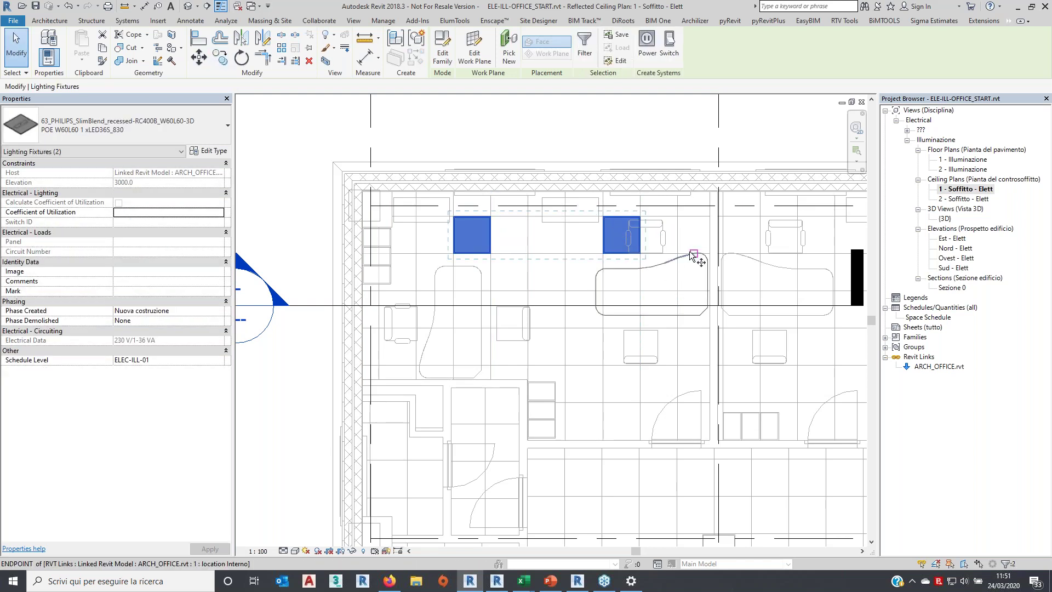
pyautogui.click(691, 254)
pyautogui.click(685, 366)
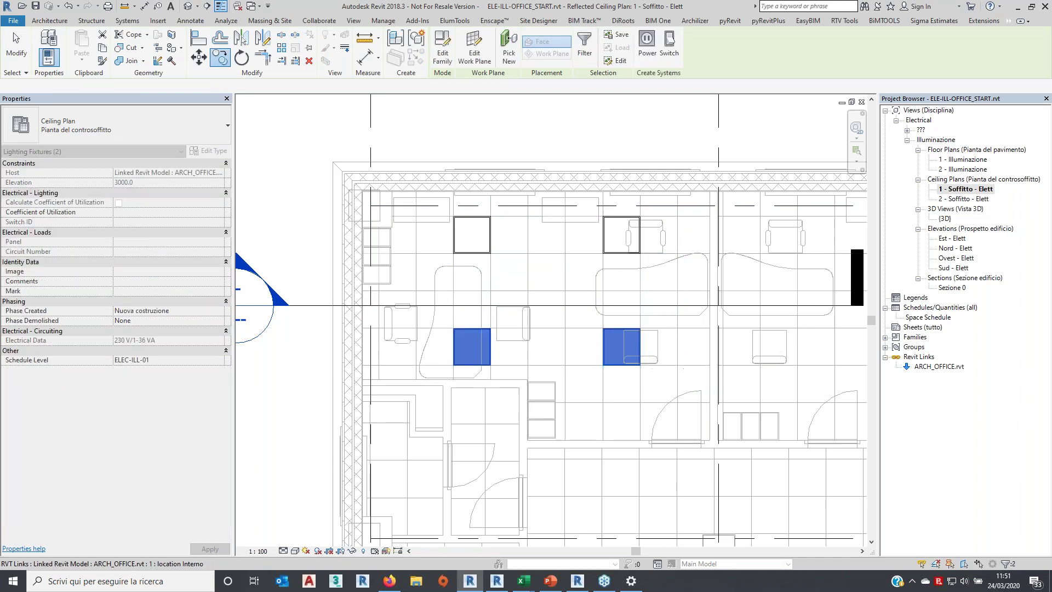
pyautogui.press('Escape')
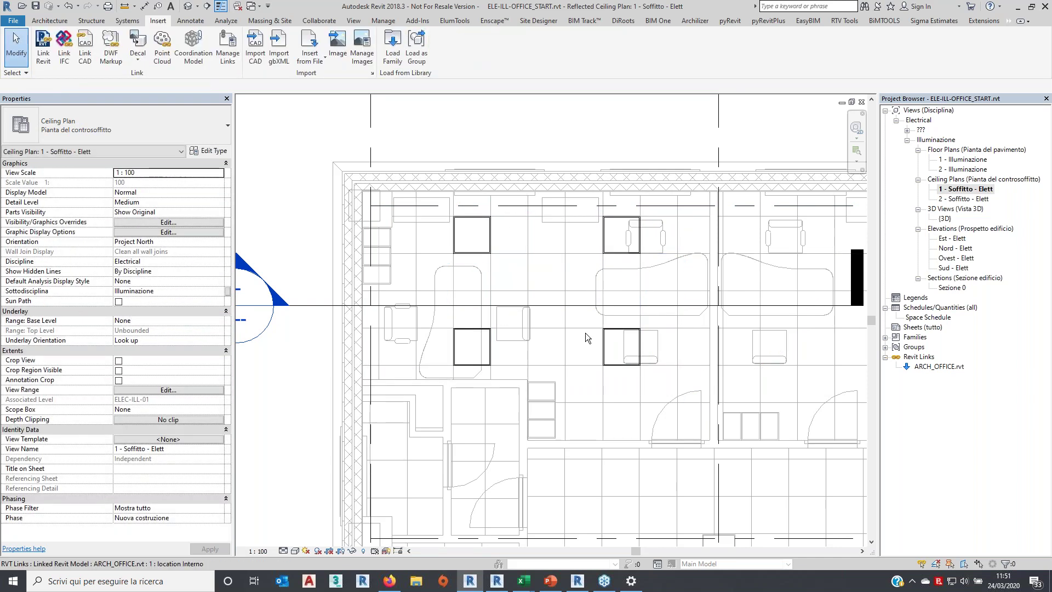
pyautogui.click(485, 246)
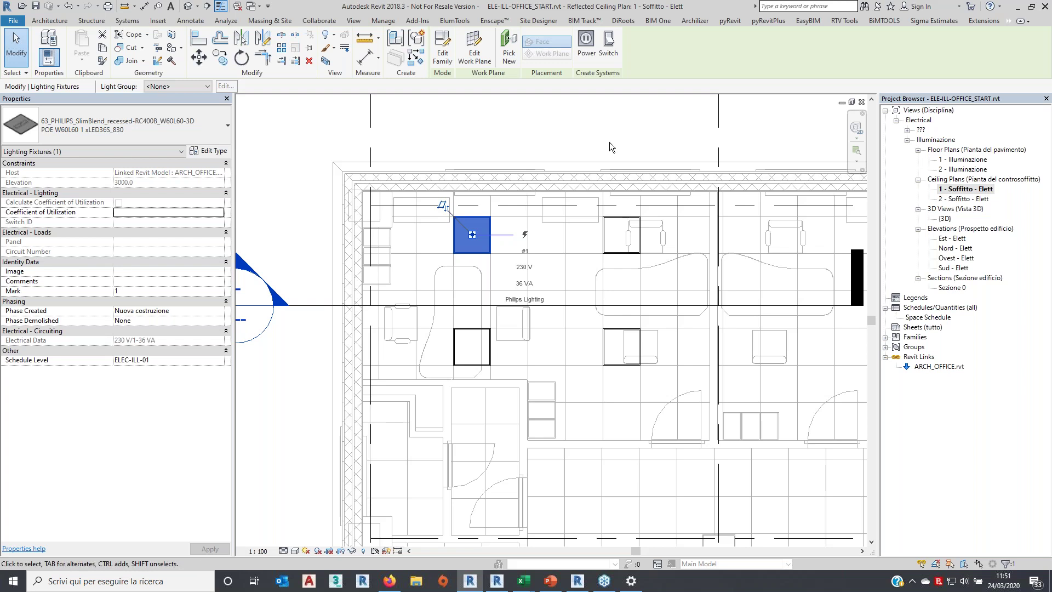
pyautogui.press('Escape')
pyautogui.press('Escape')
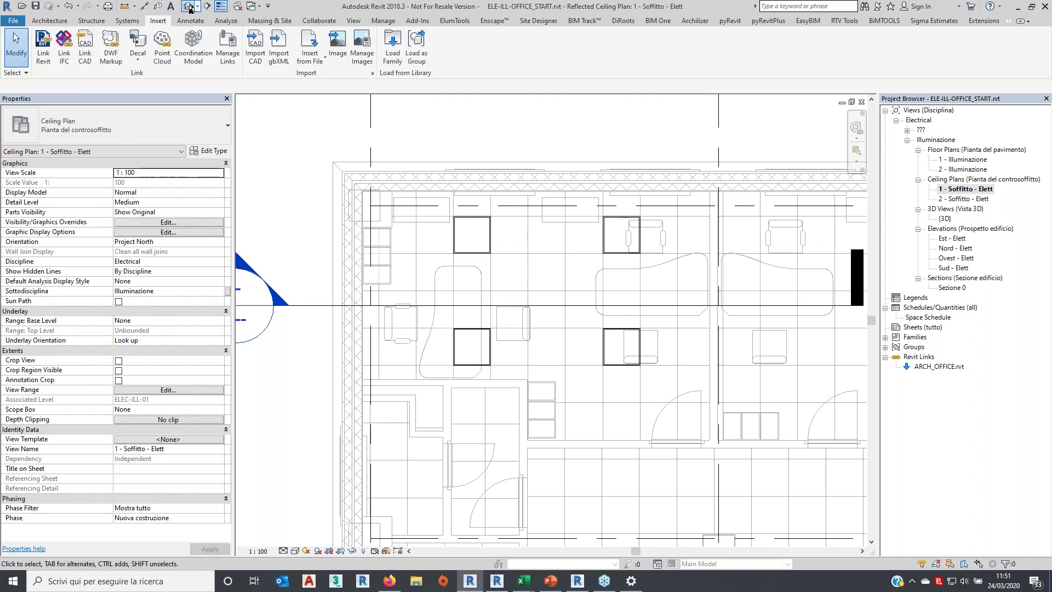
pyautogui.click(189, 8)
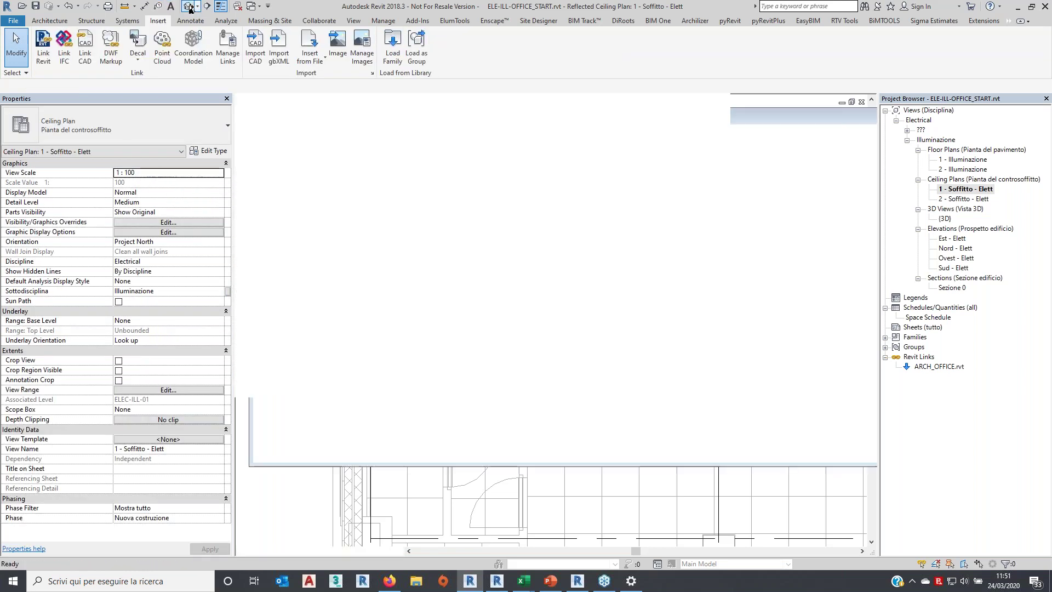
# Orbit and zoom the 3D view to inspect the four SlimBlend fixtures inside the building
pyautogui.click(521, 344)
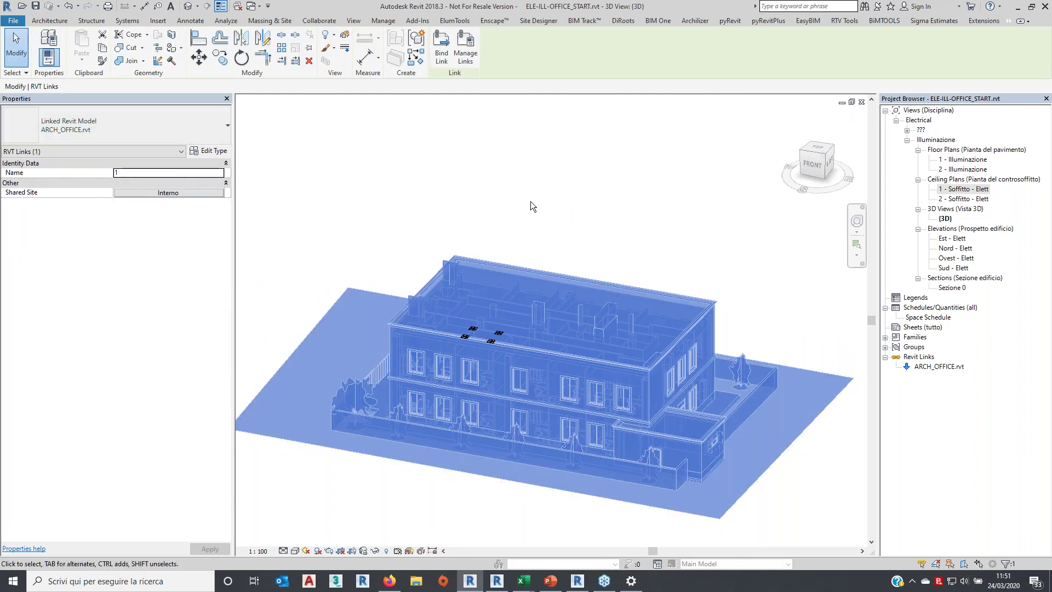
pyautogui.press('Escape')
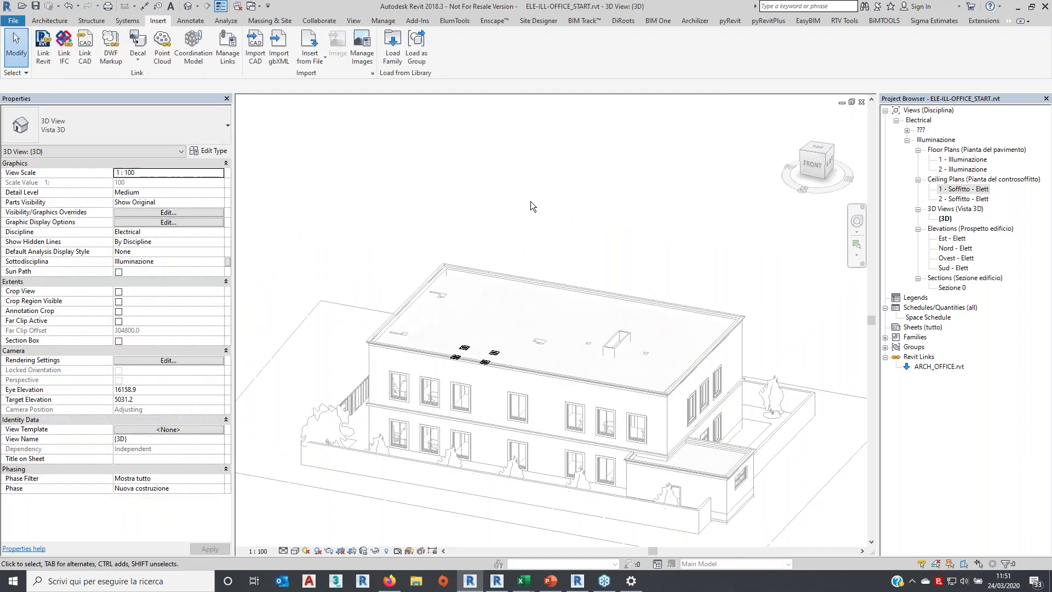
pyautogui.moveTo(531, 202)
pyautogui.keyDown('shift'); pyautogui.mouseDown(button='middle')
pyautogui.moveTo(557, 333)
pyautogui.moveTo(489, 420)
pyautogui.mouseUp(button='middle'); pyautogui.keyUp('shift')
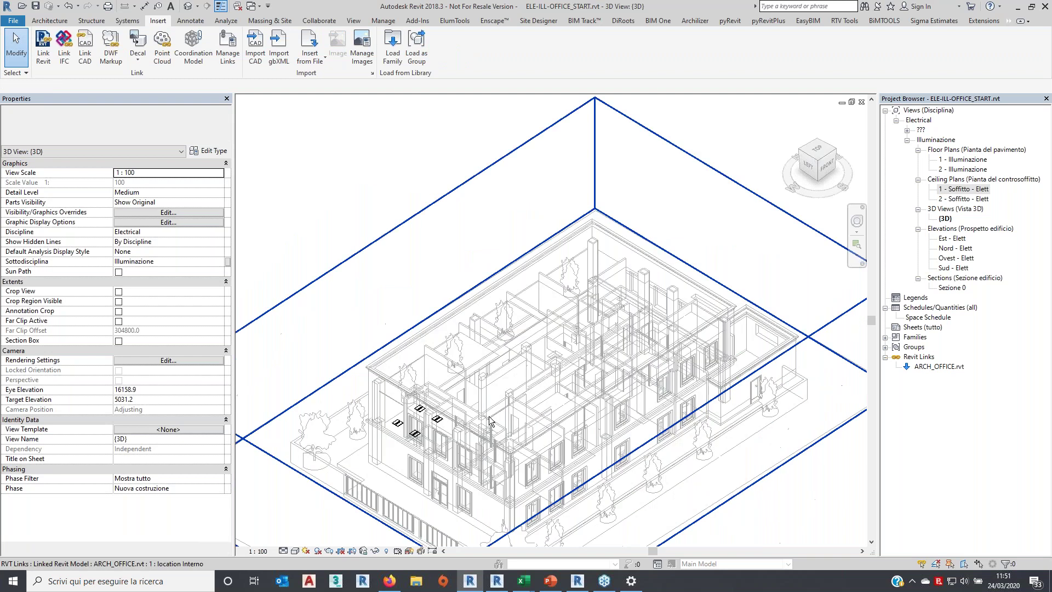
pyautogui.scroll(3, 447, 440)
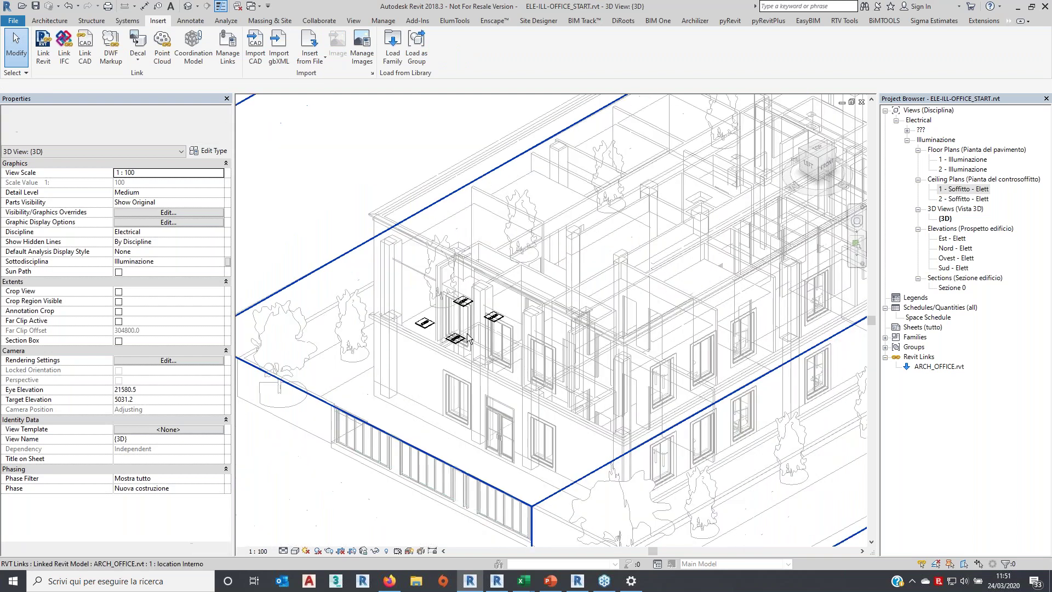
pyautogui.scroll(3, 334, 475)
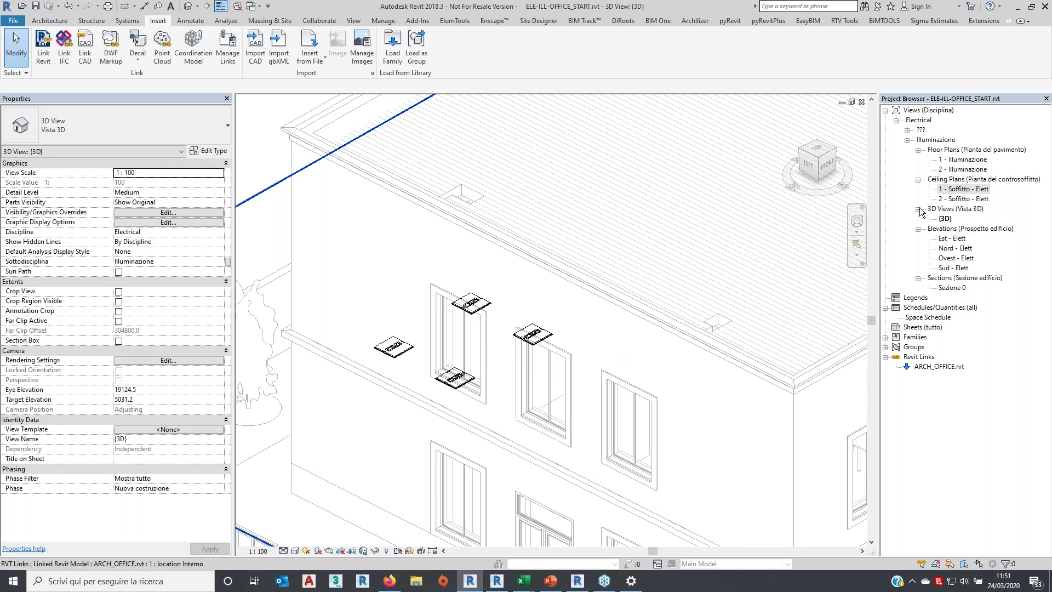
pyautogui.click(963, 188)
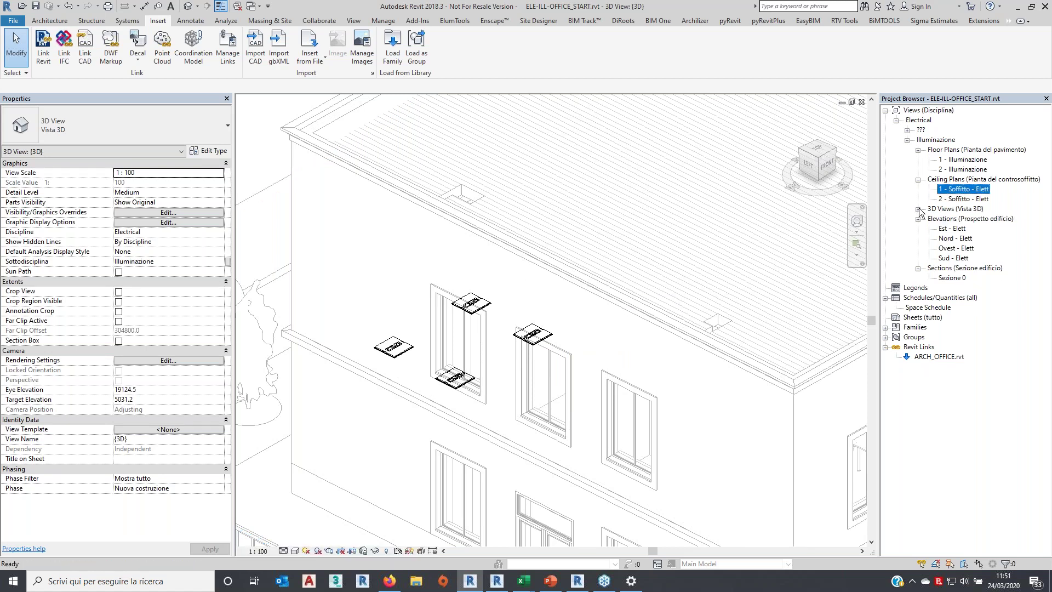
# Open the 1 - Soffitto - Elett ceiling plan and look around it
pyautogui.doubleClick(958, 189)
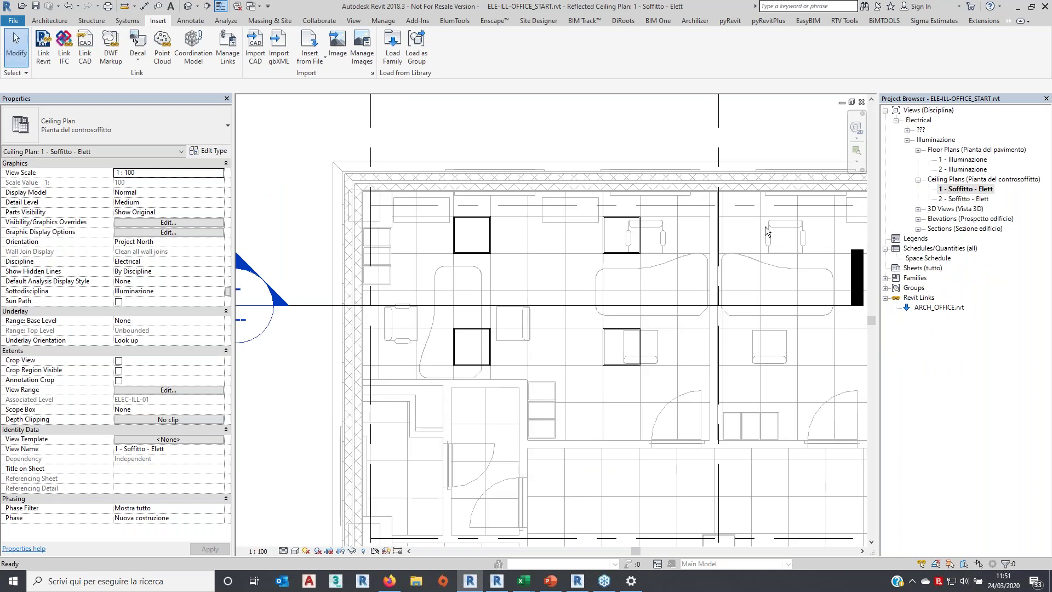
pyautogui.scroll(-1, 478, 159)
pyautogui.scroll(-2, 477, 157)
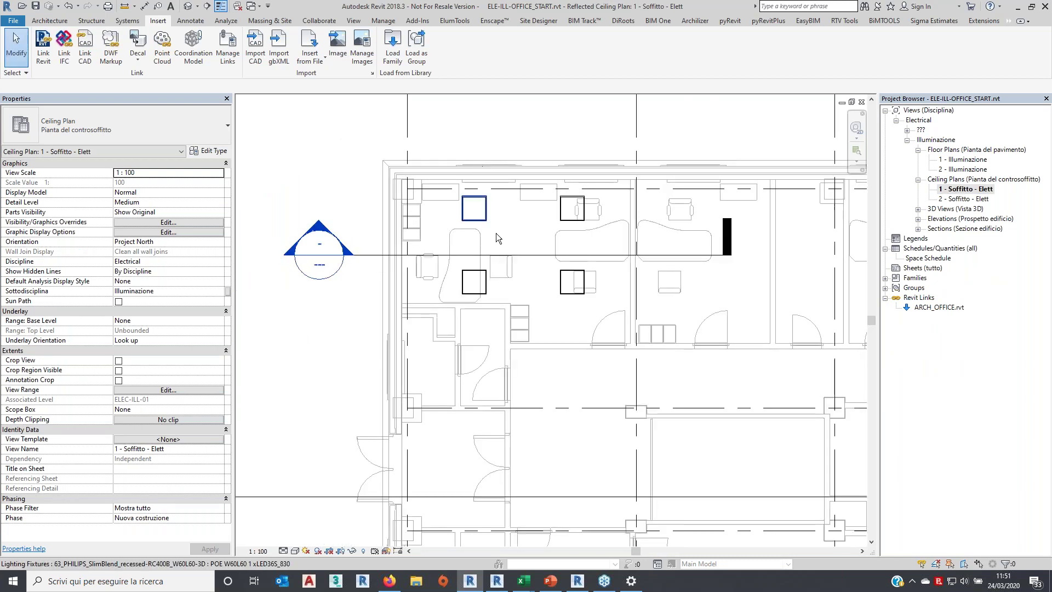
pyautogui.moveTo(497, 234); pyautogui.dragTo(504, 261, button='middle')
pyautogui.scroll(2, 503, 223)
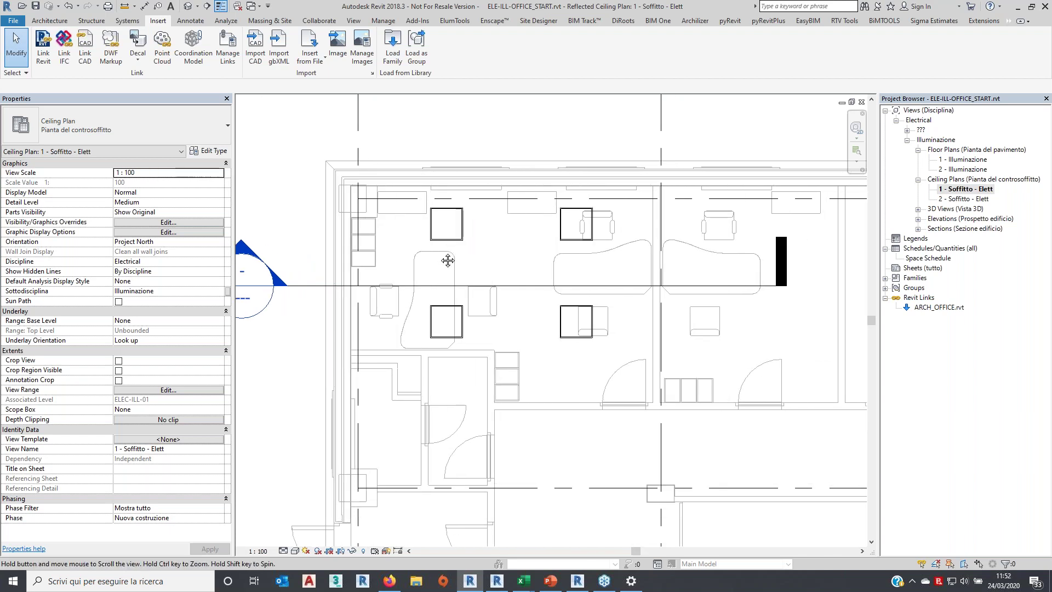
pyautogui.scroll(-1, 462, 232)
pyautogui.scroll(-1, 462, 232)
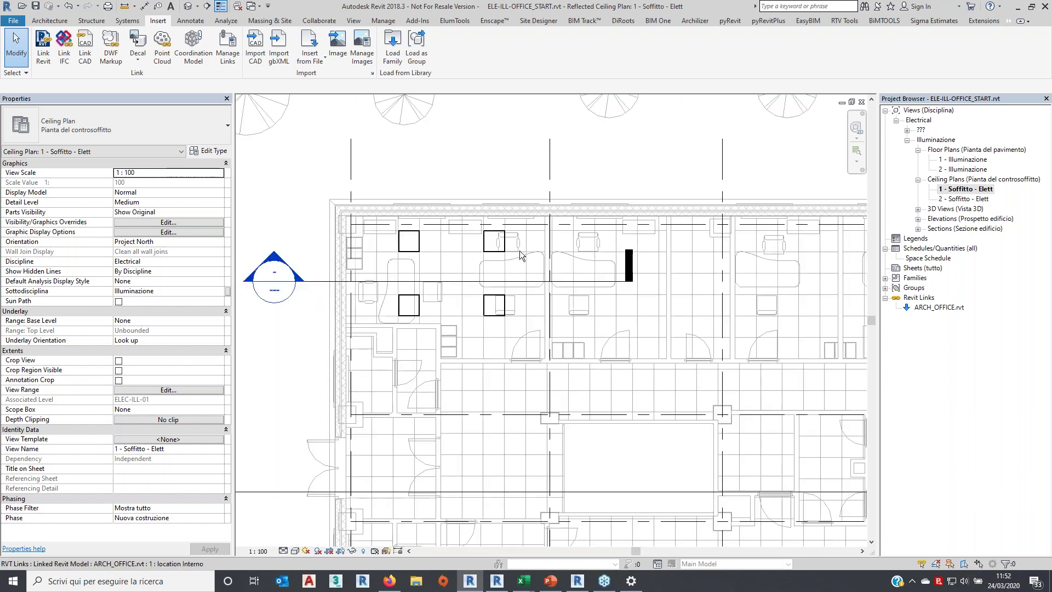
pyautogui.scroll(1, 394, 229)
pyautogui.scroll(2, 394, 229)
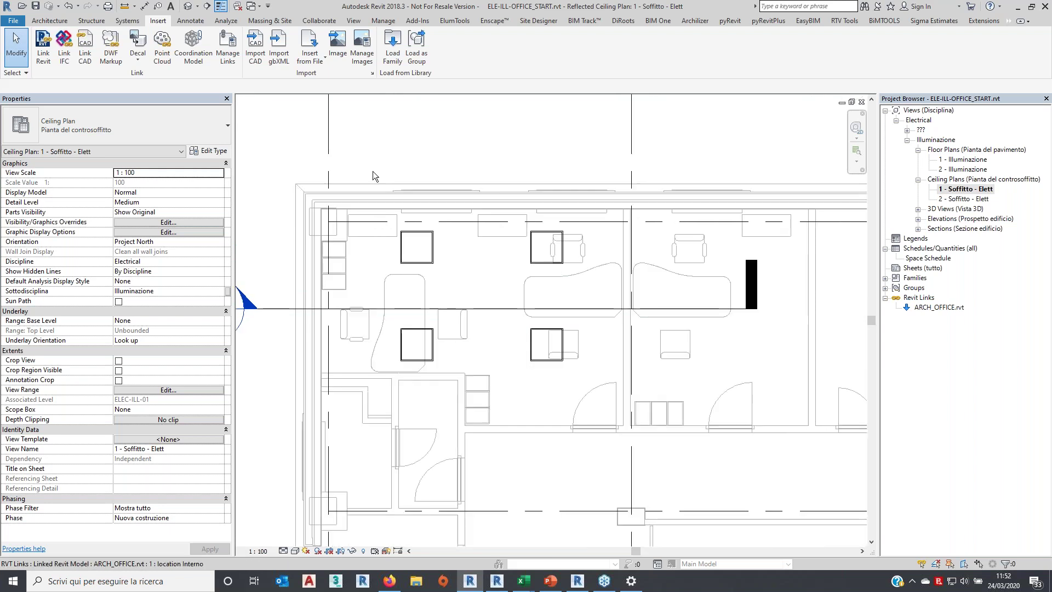
# Open the 1 - Illuminazione floor plan and zoom in on office UFFICIO 26
pyautogui.doubleClick(966, 159)
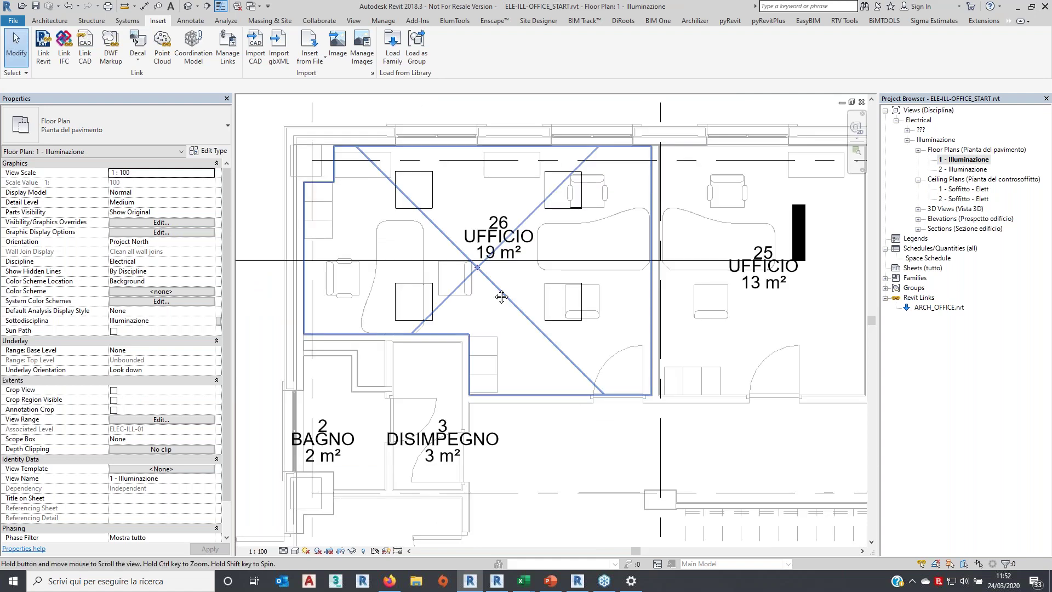
pyautogui.moveTo(501, 297); pyautogui.dragTo(481, 336, button='middle')
pyautogui.scroll(1, 481, 336)
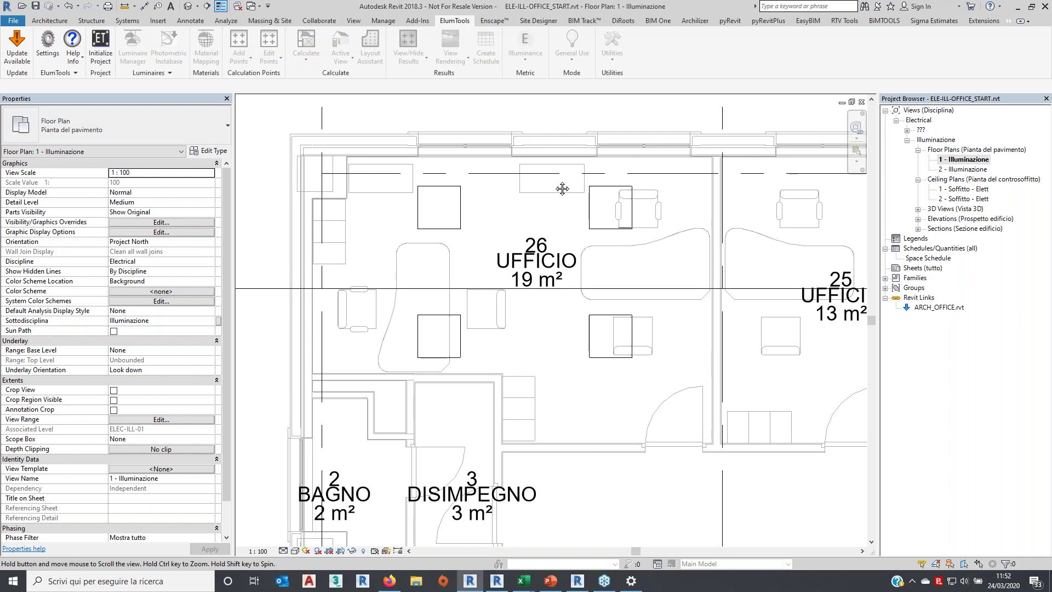
pyautogui.moveTo(562, 188); pyautogui.dragTo(558, 189, button='middle')
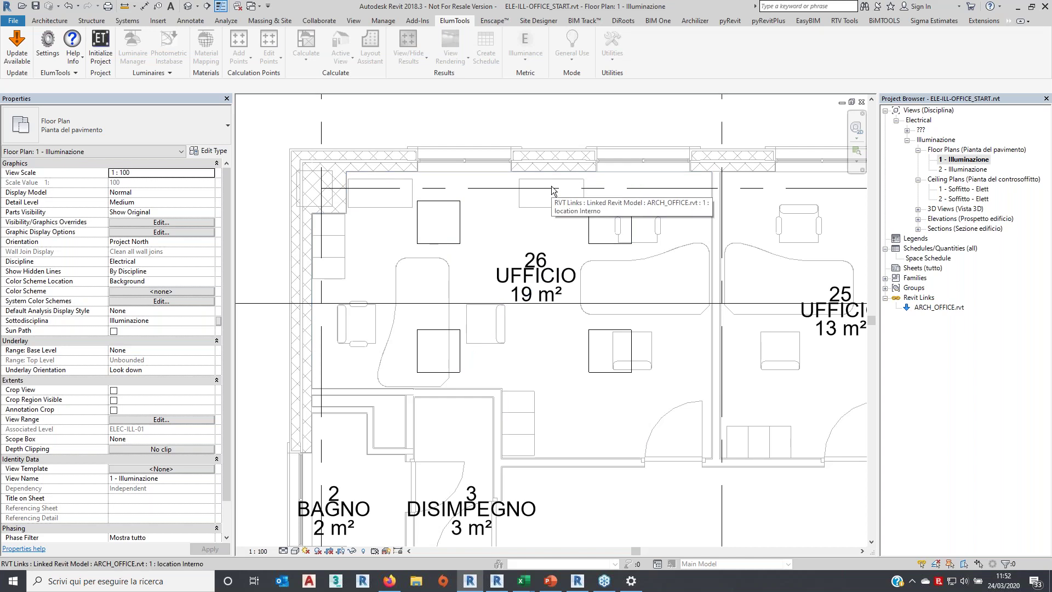
# Launch the ElumTools Luminaire Manager to list the SlimBlend POE fixtures
pyautogui.click(100, 46)
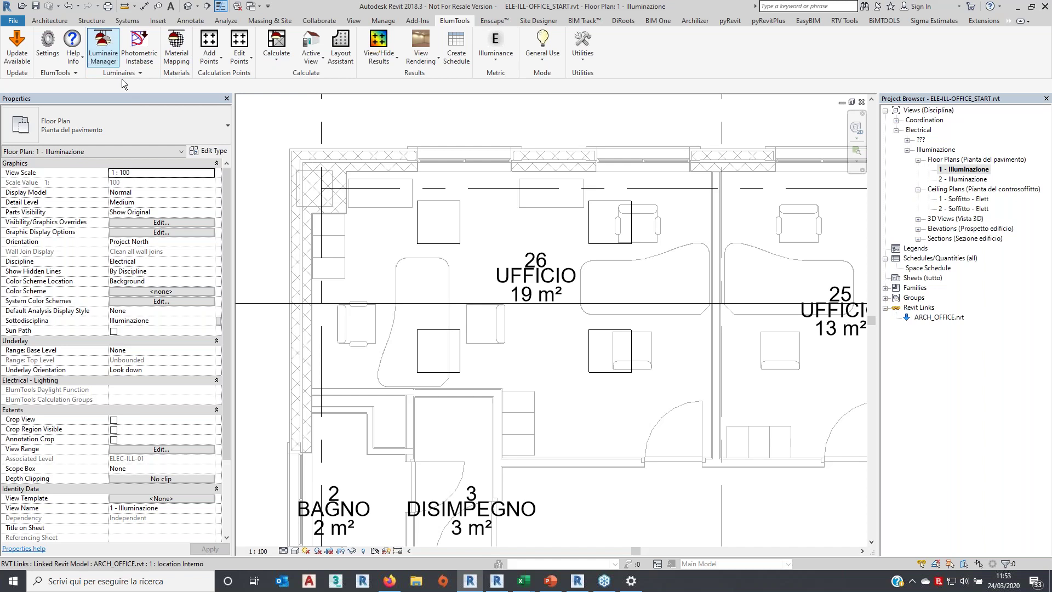
pyautogui.click(108, 59)
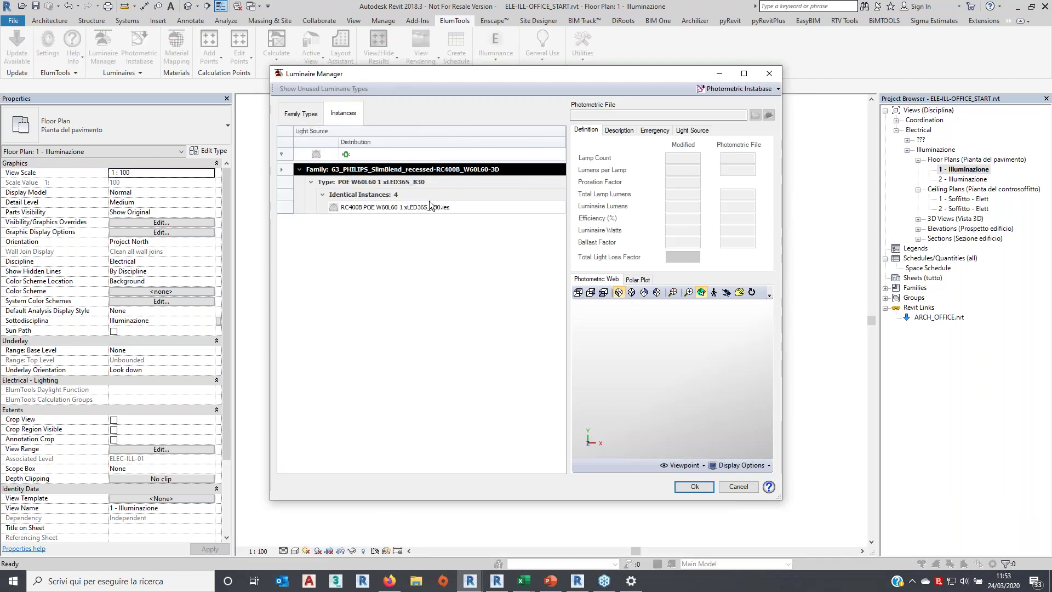
pyautogui.click(422, 209)
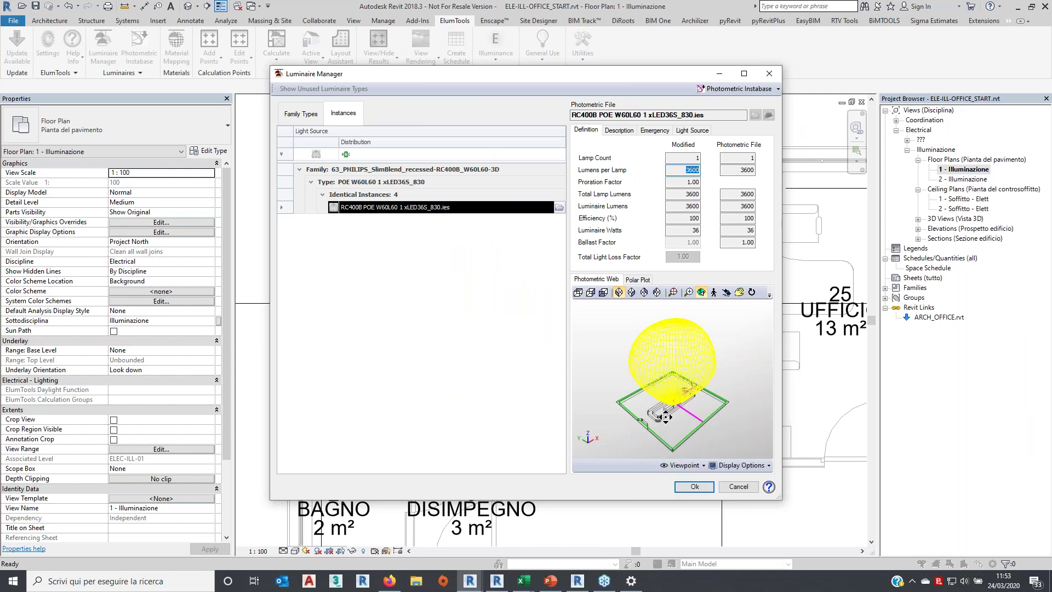
pyautogui.click(694, 493)
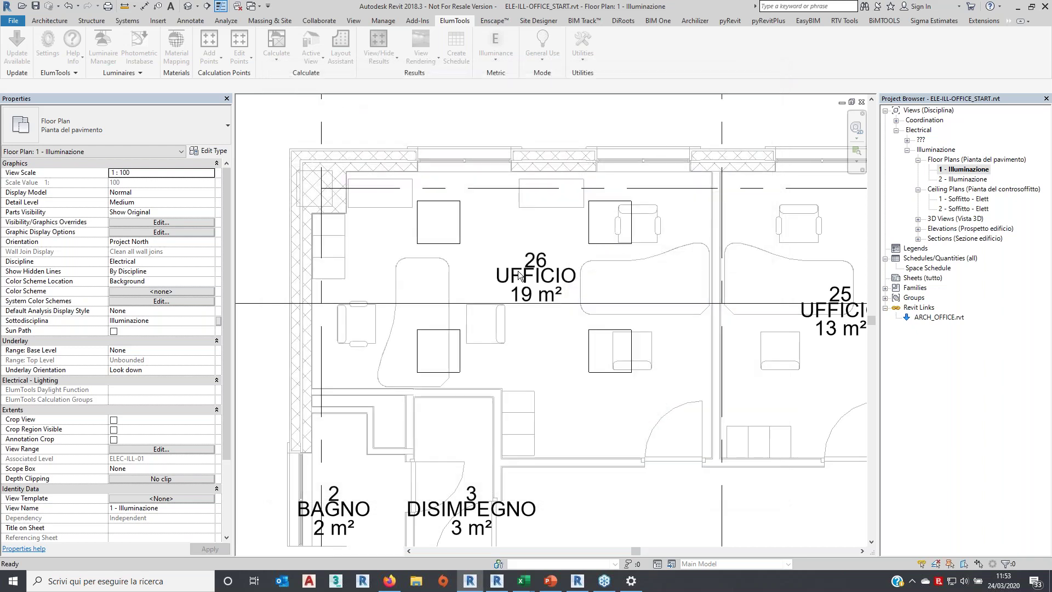
pyautogui.moveTo(555, 308); pyautogui.dragTo(548, 323, button='middle')
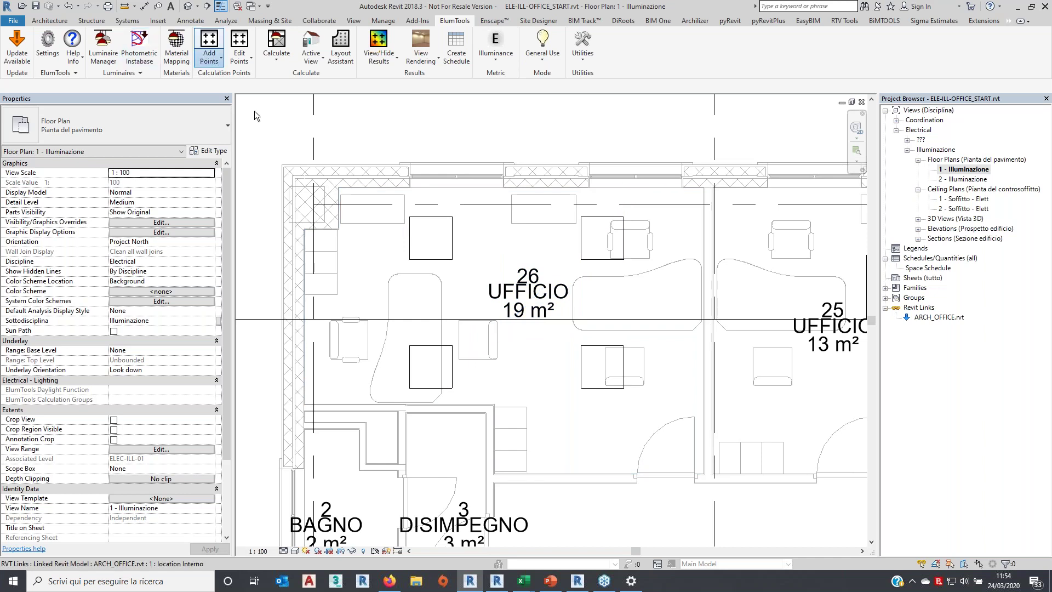
# Add space calculation points for UFFICIO 26 at 750 mm workplane height, including diffuse luminance
pyautogui.click(218, 60)
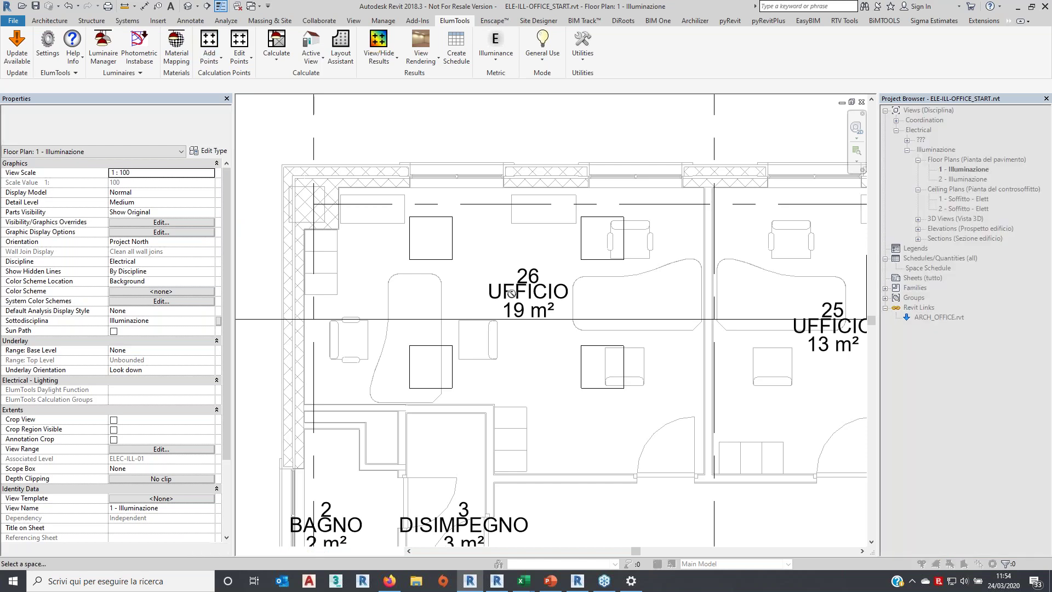
pyautogui.click(529, 293)
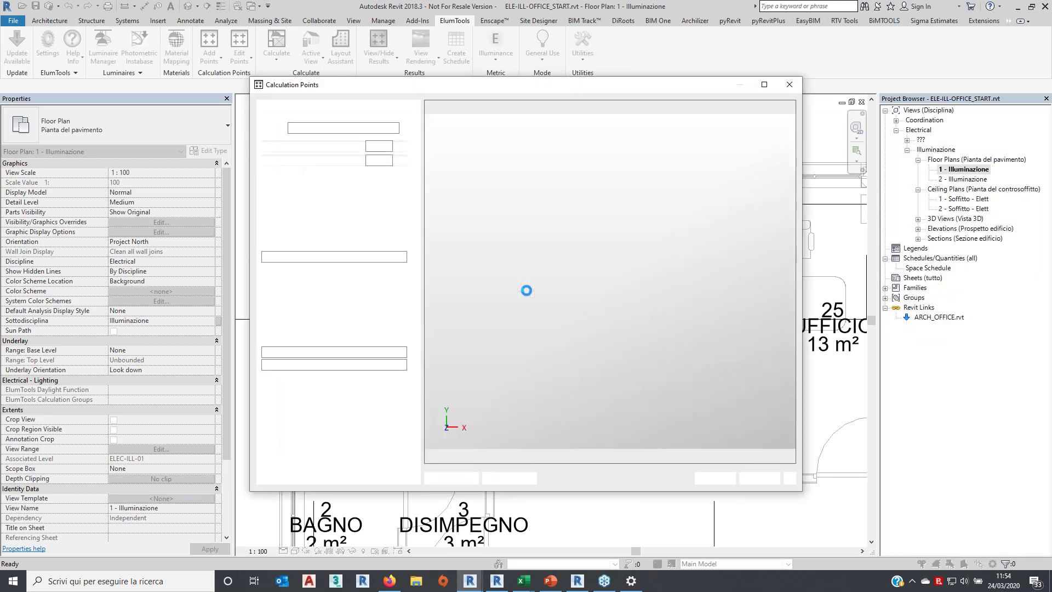
pyautogui.doubleClick(382, 161)
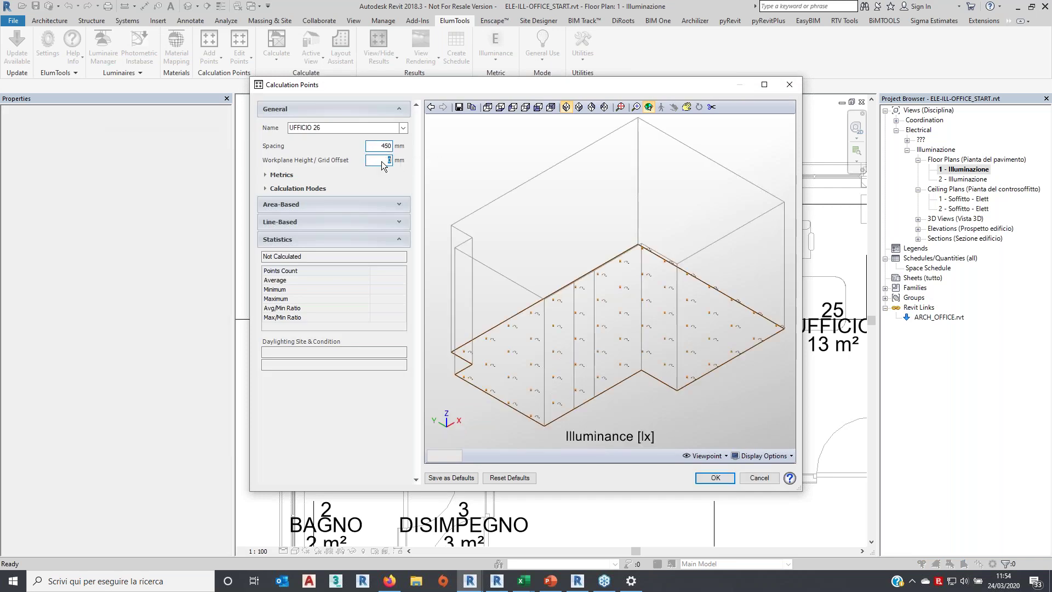
pyautogui.write('750')
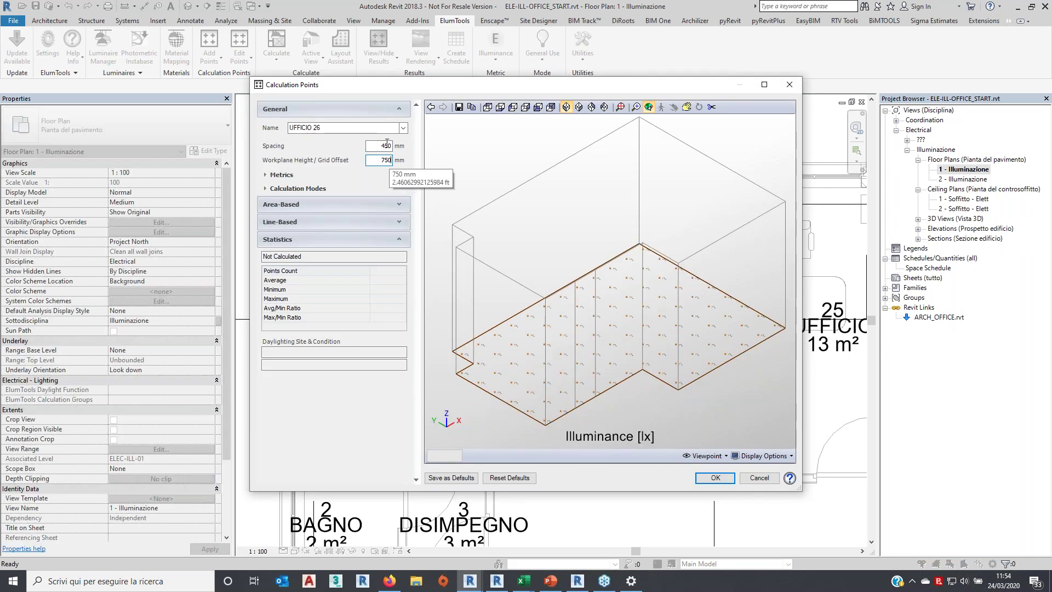
pyautogui.doubleClick(384, 145)
pyautogui.click(265, 174)
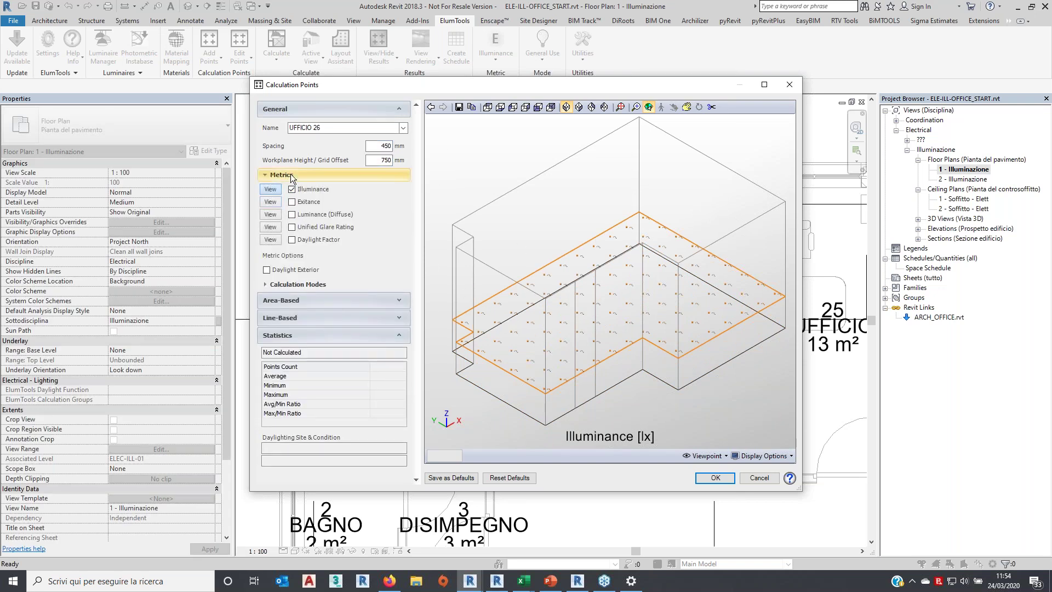
pyautogui.click(292, 215)
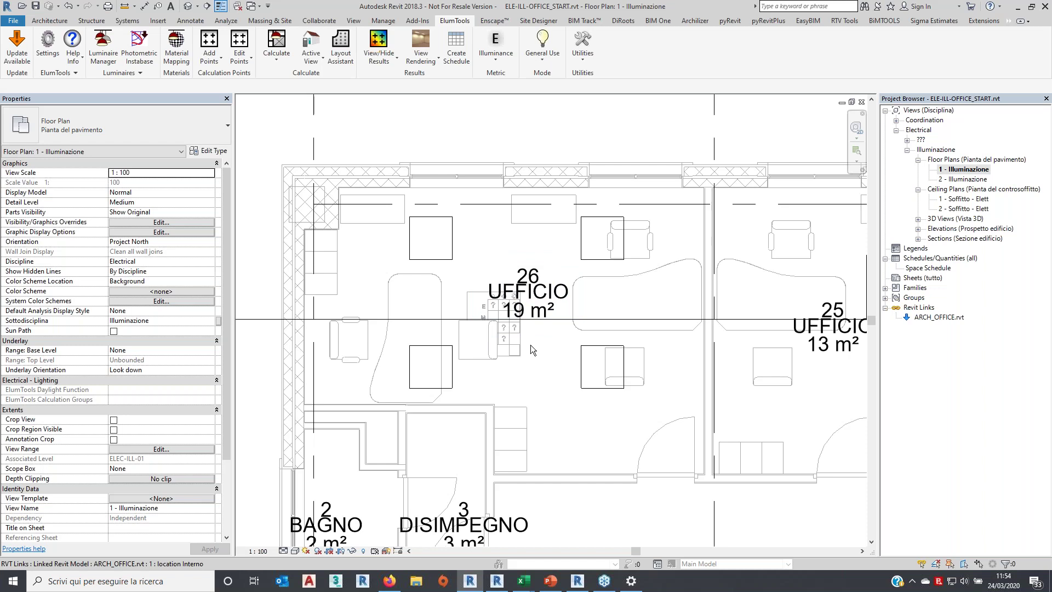
# Select the UFFICIO 26 space, review the Add Points options, and recentre the plan on the office
pyautogui.click(529, 346)
pyautogui.click(527, 350)
pyautogui.scroll(1, 527, 351)
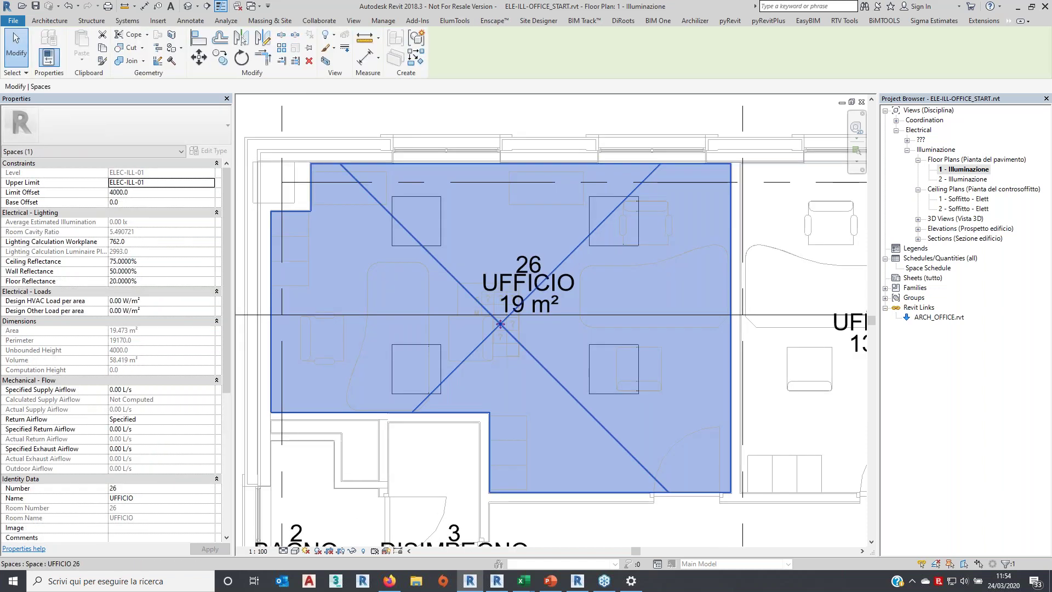
pyautogui.moveTo(454, 359)
pyautogui.mouseDown()
pyautogui.moveTo(439, 278)
pyautogui.moveTo(442, 370)
pyautogui.mouseUp()
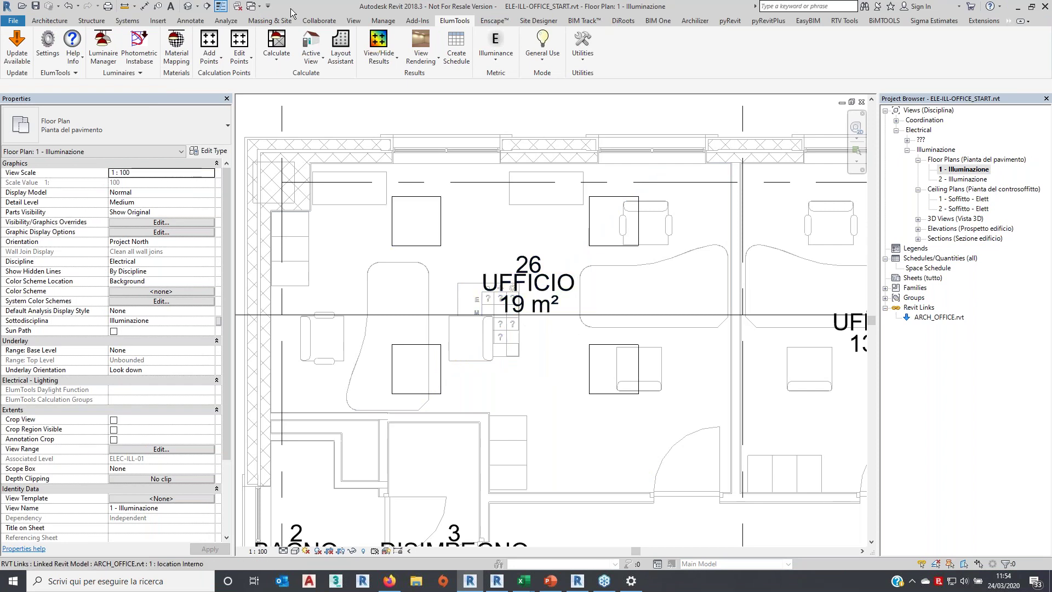
pyautogui.click(211, 58)
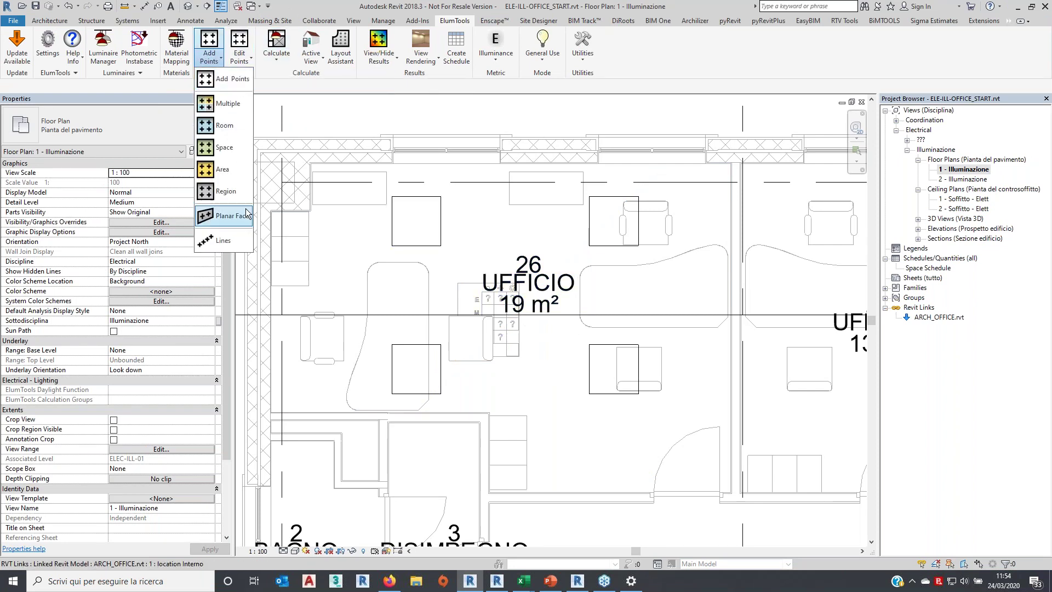
pyautogui.moveTo(619, 244); pyautogui.dragTo(583, 229, button='middle')
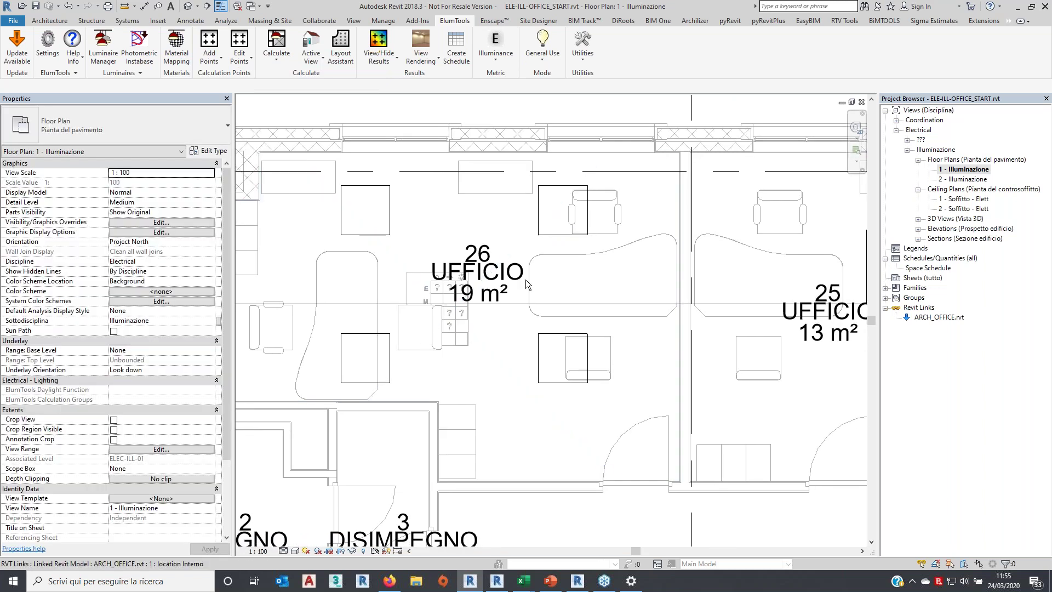
pyautogui.moveTo(456, 253); pyautogui.dragTo(500, 254, button='middle')
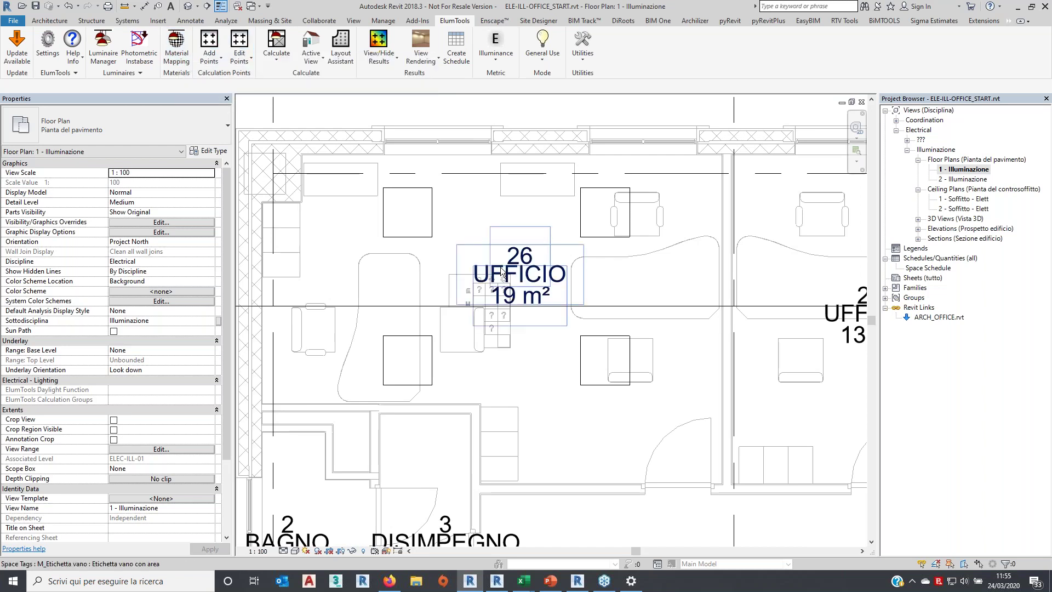
# Run the single-space illuminance calculation on UFFICIO 26
pyautogui.moveTo(633, 221); pyautogui.dragTo(649, 222, button='middle')
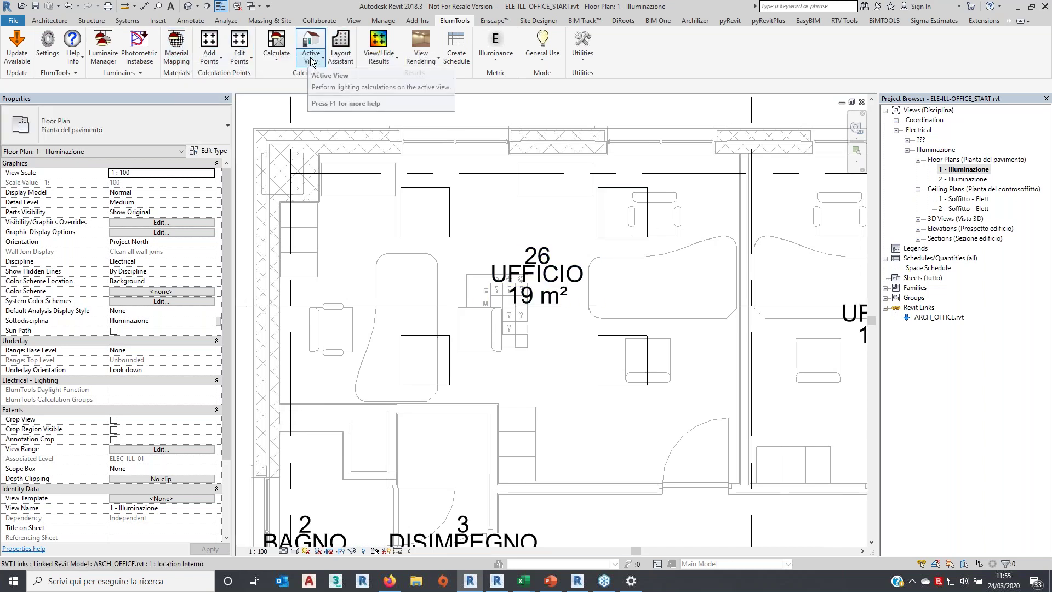
pyautogui.click(278, 64)
pyautogui.click(300, 151)
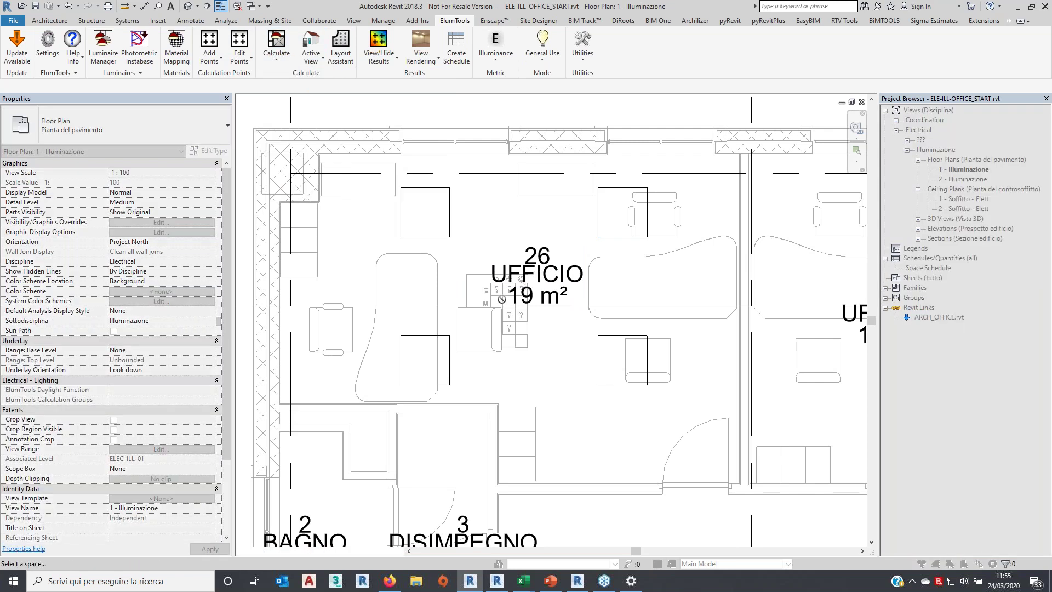
pyautogui.click(703, 212)
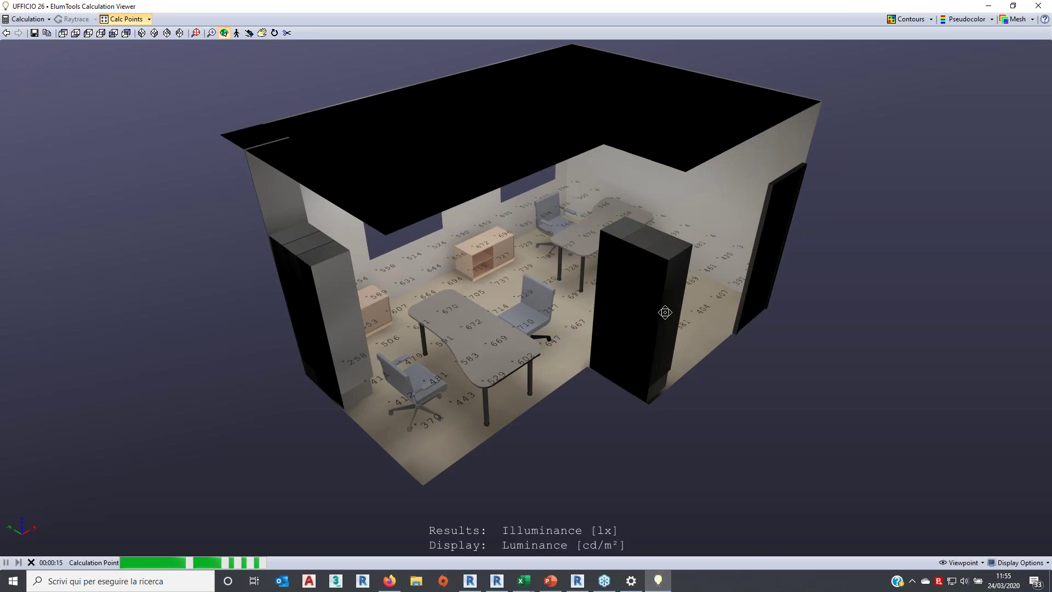
pyautogui.moveTo(671, 326)
pyautogui.mouseDown()
pyautogui.moveTo(661, 326)
pyautogui.moveTo(759, 301)
pyautogui.moveTo(756, 392)
pyautogui.mouseUp()
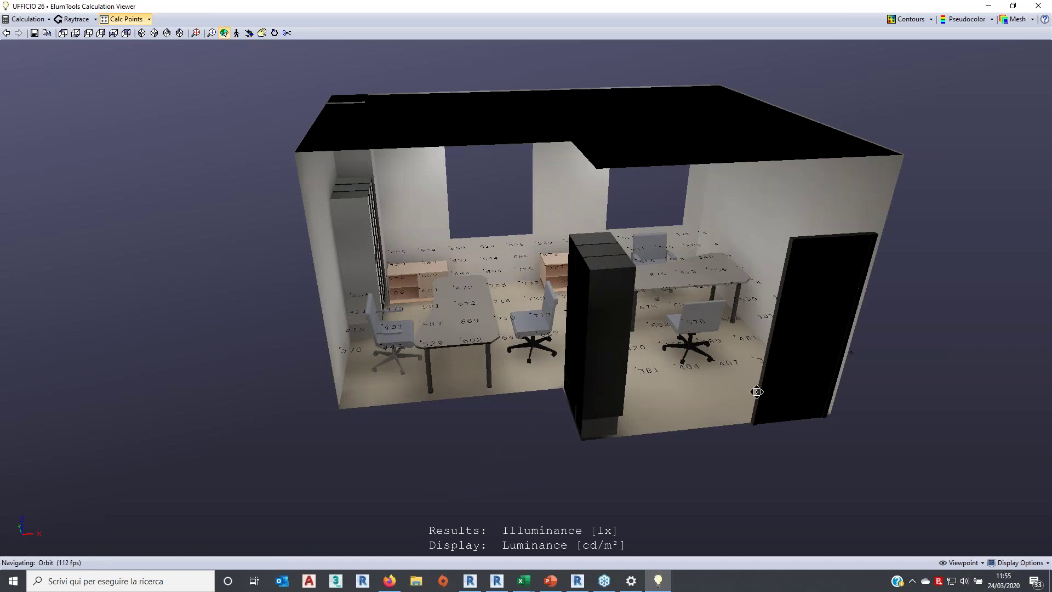
pyautogui.scroll(5, 773, 331)
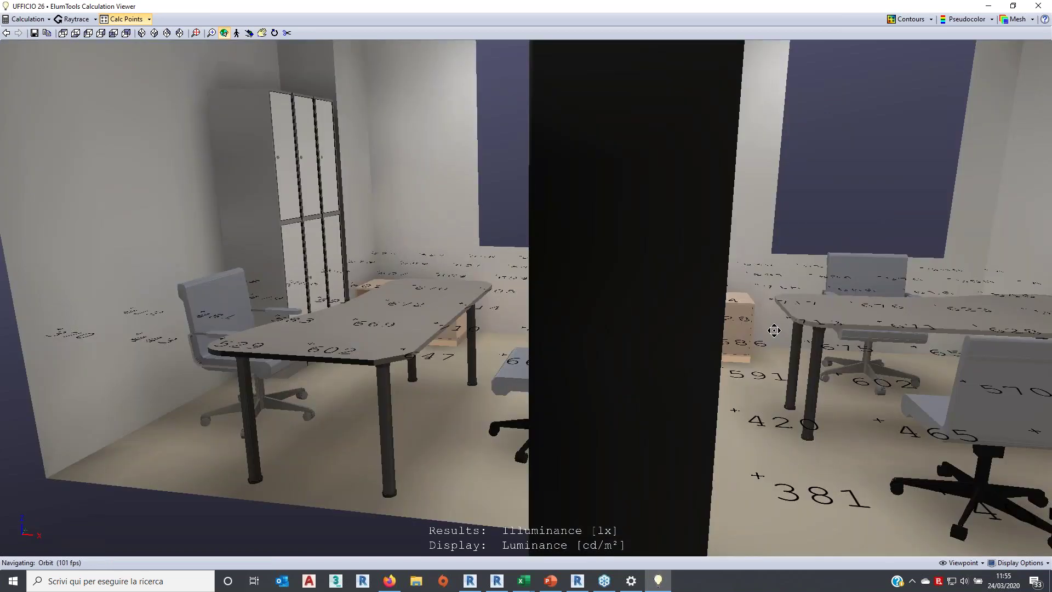
pyautogui.moveTo(774, 330); pyautogui.dragTo(808, 333)
pyautogui.moveTo(809, 333); pyautogui.dragTo(732, 366, button='middle')
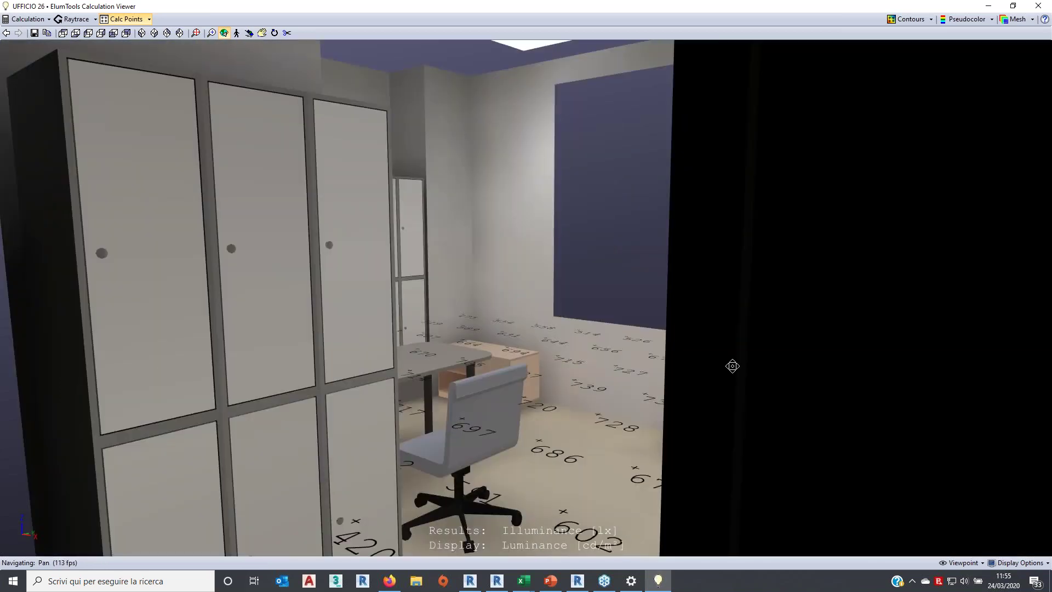
pyautogui.moveTo(732, 366)
pyautogui.mouseDown()
pyautogui.moveTo(689, 372)
pyautogui.moveTo(675, 419)
pyautogui.mouseUp()
pyautogui.moveTo(675, 419)
pyautogui.mouseDown(button='middle')
pyautogui.moveTo(662, 346)
pyautogui.moveTo(823, 386)
pyautogui.mouseUp(button='middle')
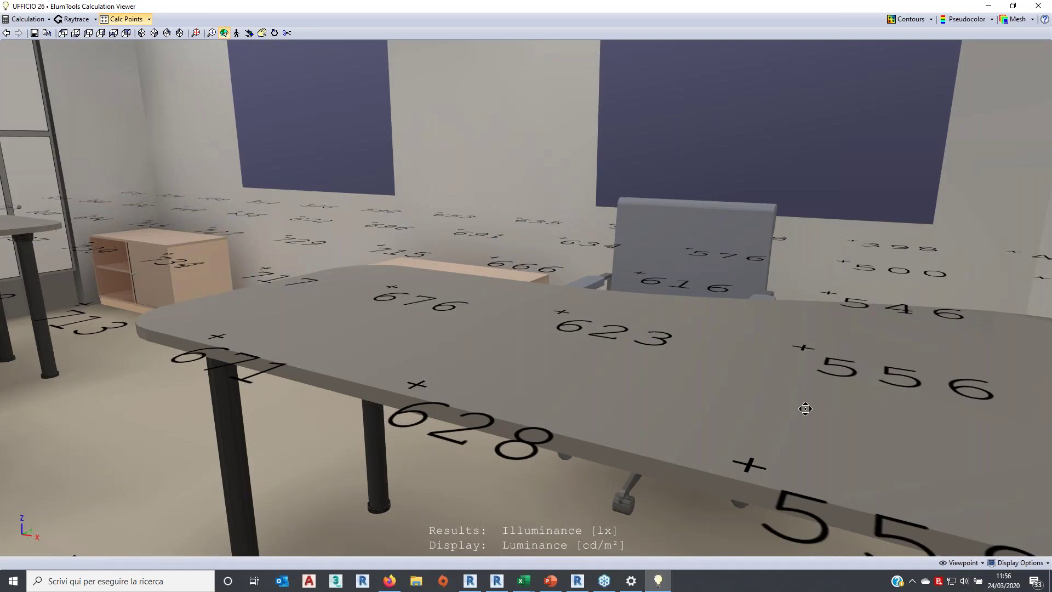
pyautogui.moveTo(607, 312); pyautogui.dragTo(610, 314)
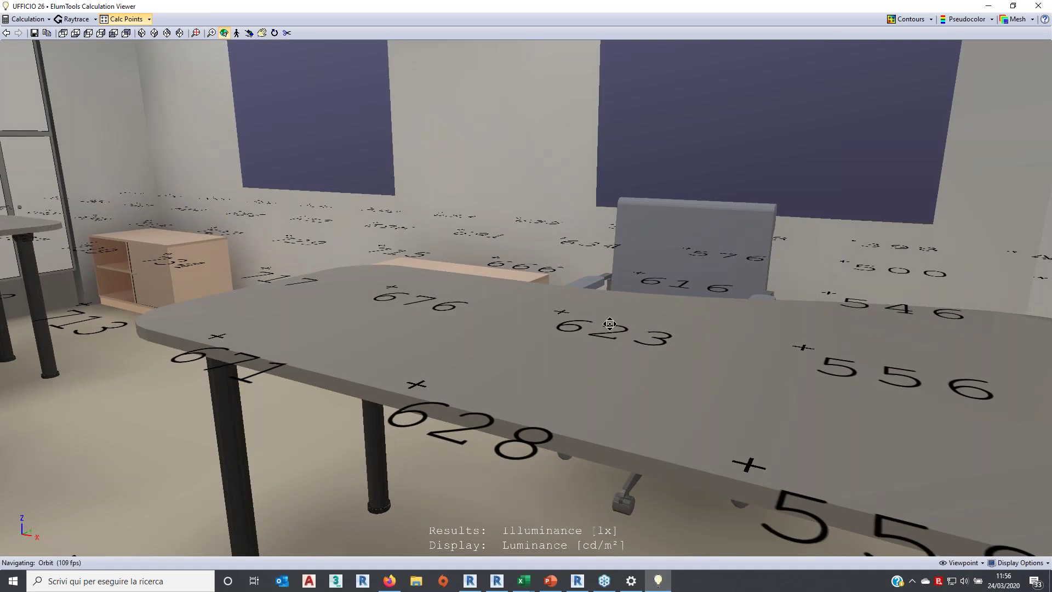
pyautogui.moveTo(609, 324); pyautogui.dragTo(606, 247)
pyautogui.moveTo(606, 247); pyautogui.dragTo(664, 289, button='middle')
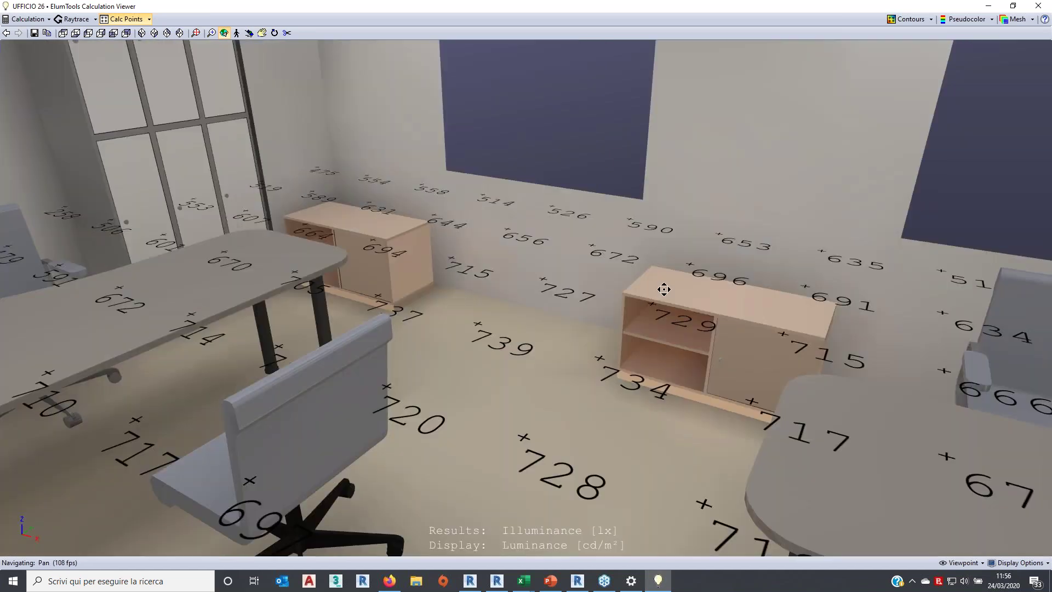
pyautogui.moveTo(664, 290)
pyautogui.mouseDown()
pyautogui.moveTo(750, 291)
pyautogui.moveTo(664, 227)
pyautogui.moveTo(671, 222)
pyautogui.mouseUp()
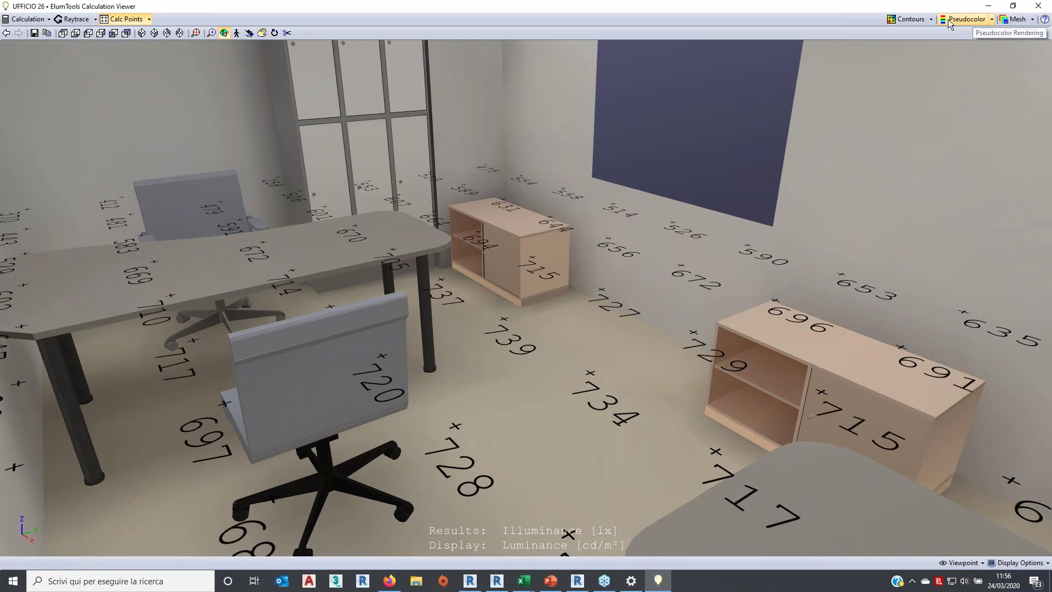
pyautogui.click(948, 18)
pyautogui.moveTo(630, 289); pyautogui.dragTo(640, 291)
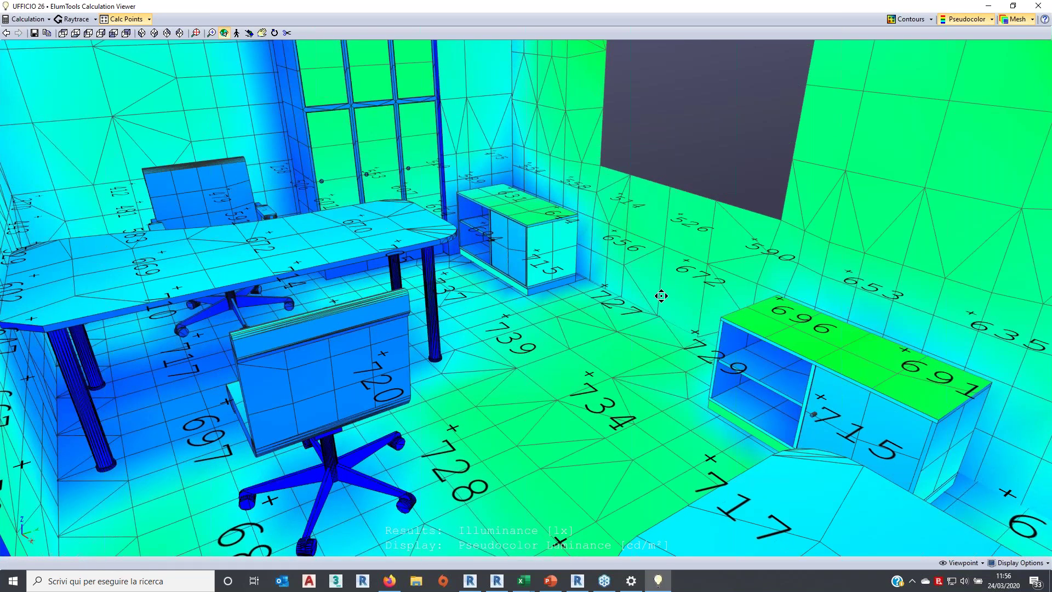
# Orbit the false-colour 3D view to inspect the walls, ceiling and door
pyautogui.moveTo(661, 295); pyautogui.dragTo(643, 401)
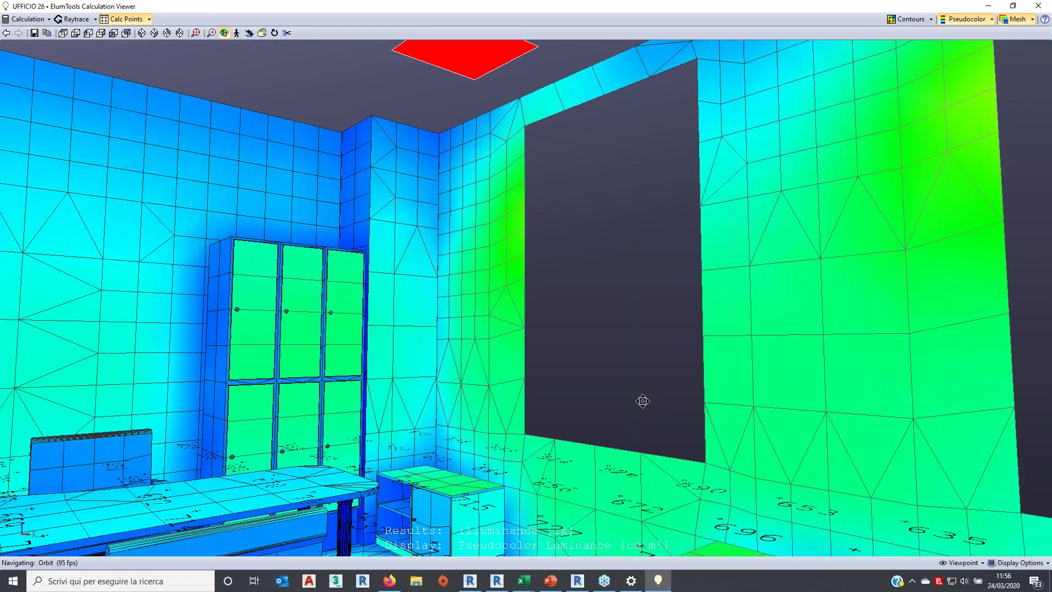
pyautogui.moveTo(643, 401); pyautogui.dragTo(514, 390)
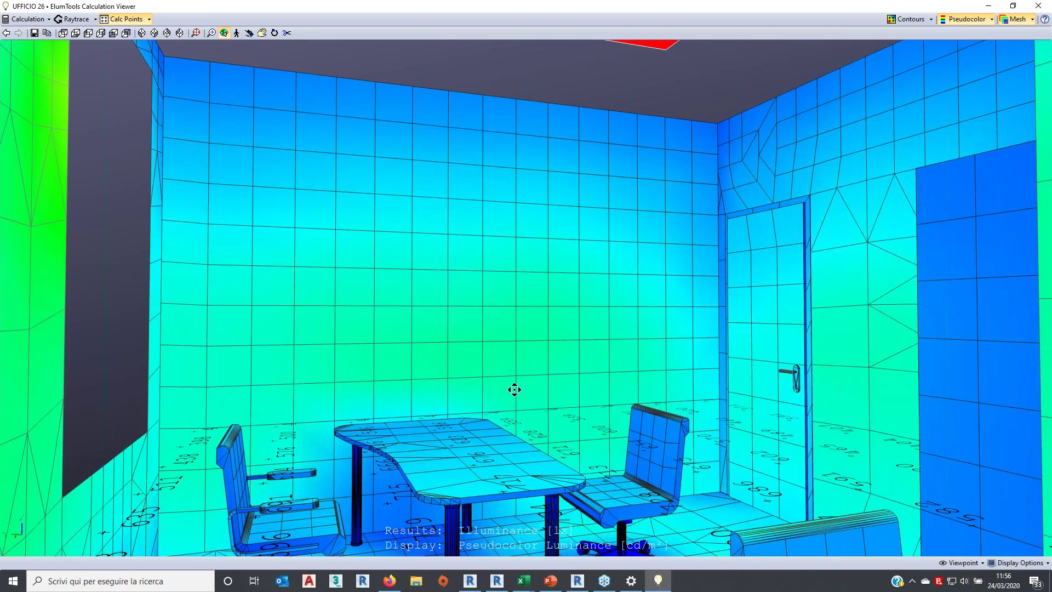
pyautogui.moveTo(514, 390); pyautogui.dragTo(599, 289)
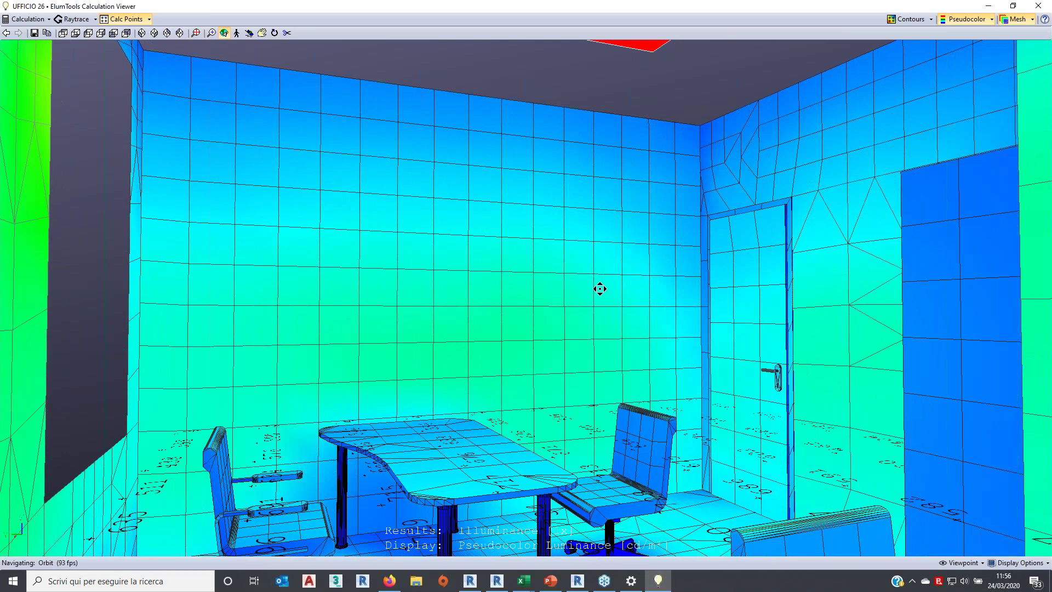
pyautogui.moveTo(600, 289); pyautogui.dragTo(581, 237)
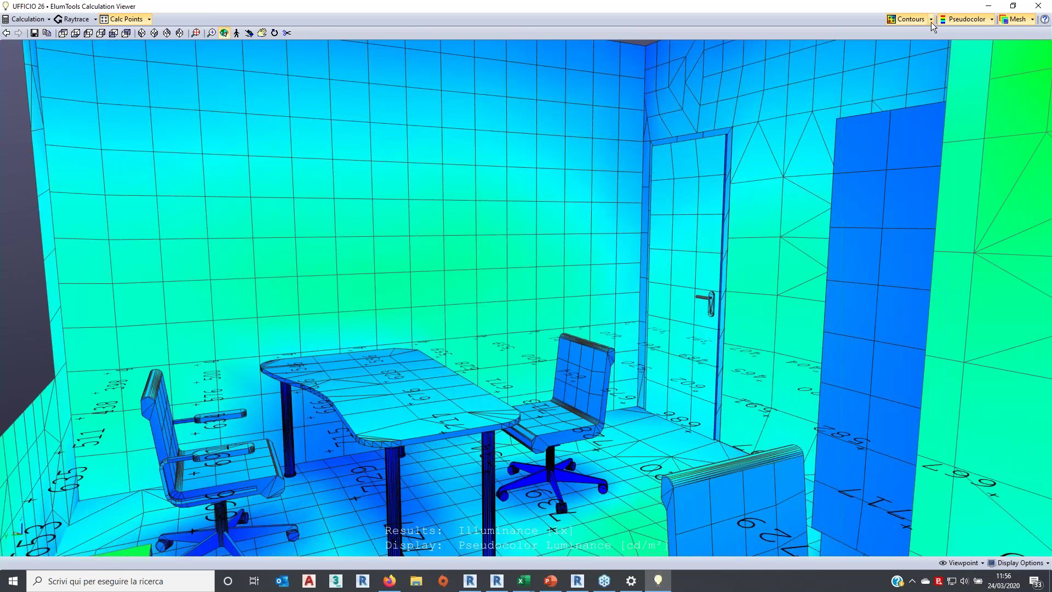
# Turn on illuminance contour lines and orbit toward the door and back-wall cabinets
pyautogui.click(931, 21)
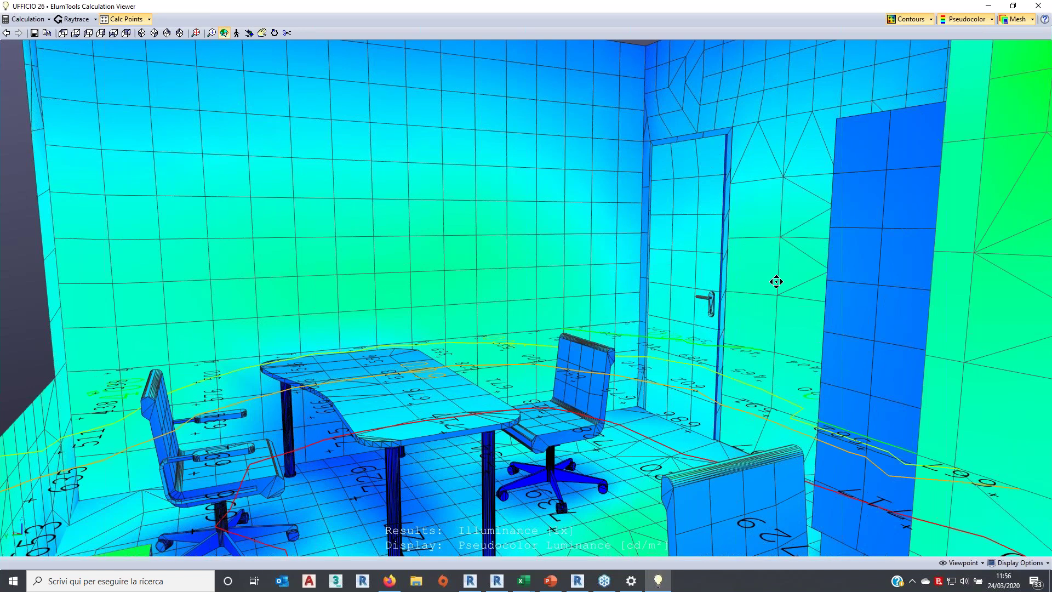
pyautogui.moveTo(776, 282); pyautogui.dragTo(784, 275)
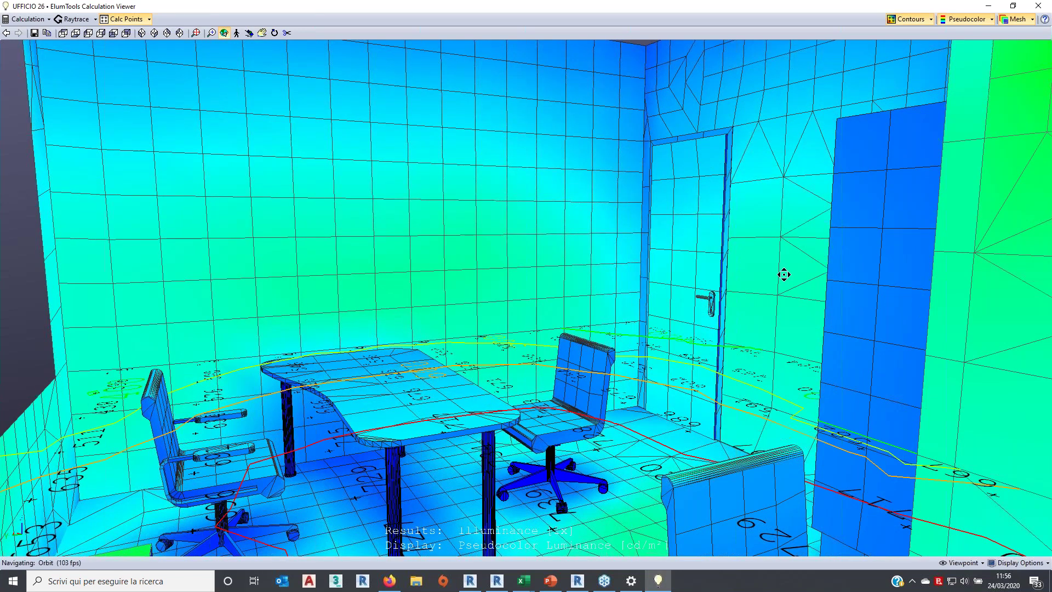
pyautogui.moveTo(784, 275); pyautogui.dragTo(763, 333, button='middle')
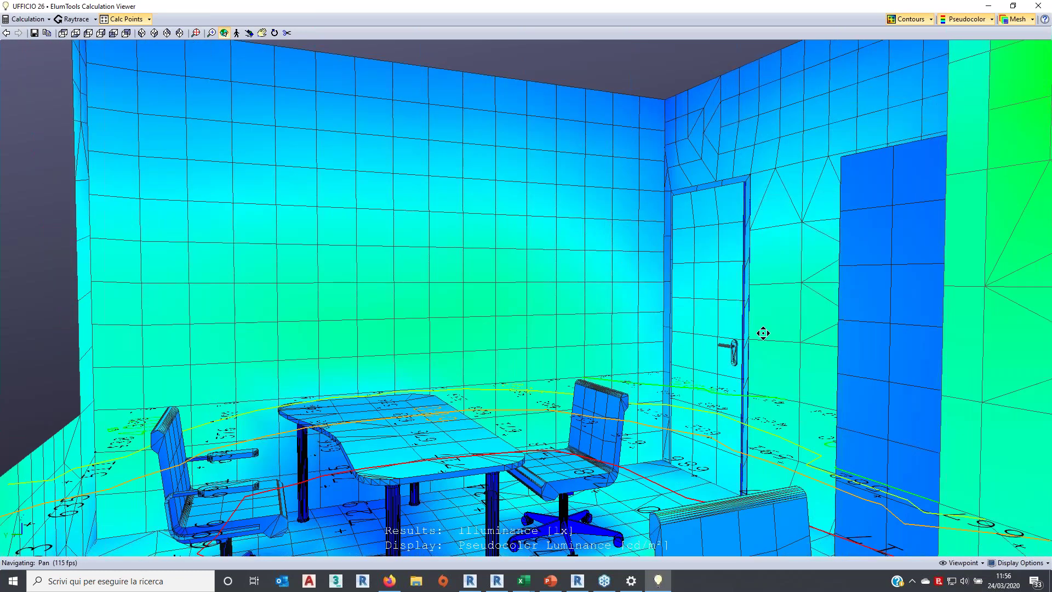
pyautogui.moveTo(763, 334); pyautogui.dragTo(463, 366)
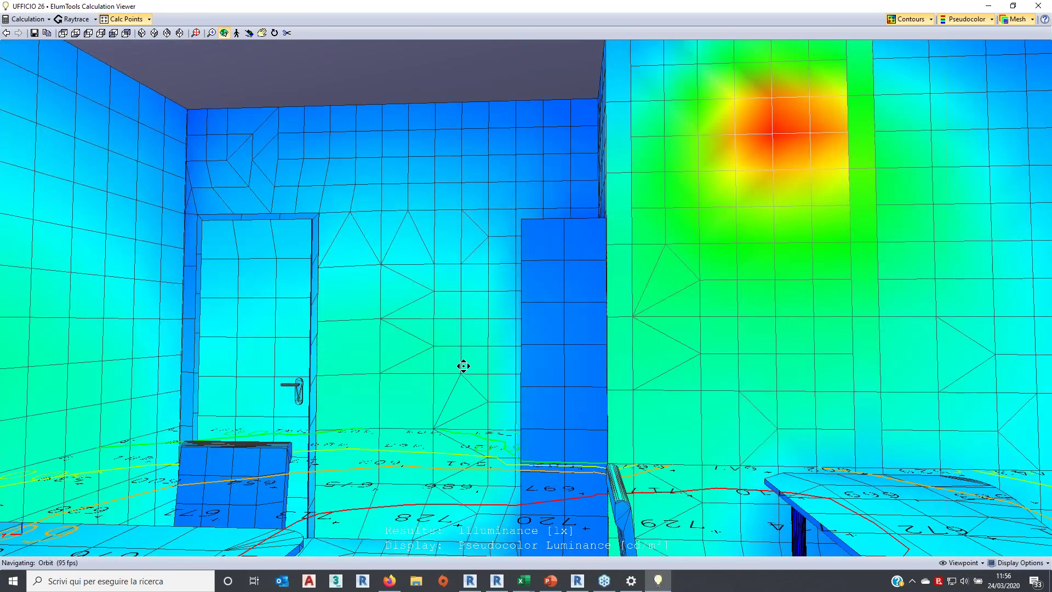
pyautogui.moveTo(463, 366)
pyautogui.mouseDown()
pyautogui.moveTo(715, 147)
pyautogui.moveTo(980, 5)
pyautogui.mouseUp()
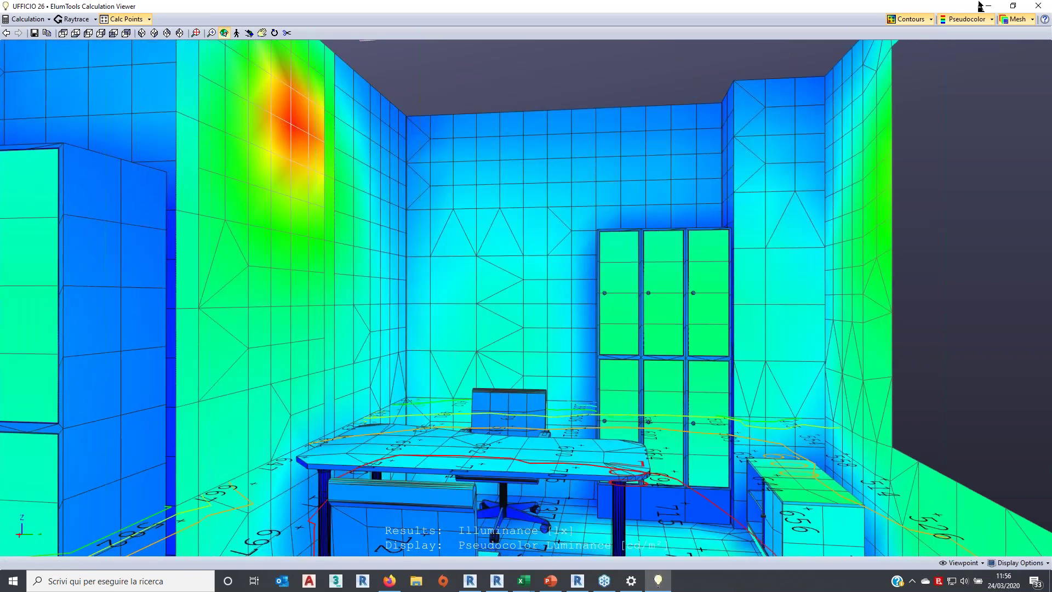
pyautogui.click(980, 5)
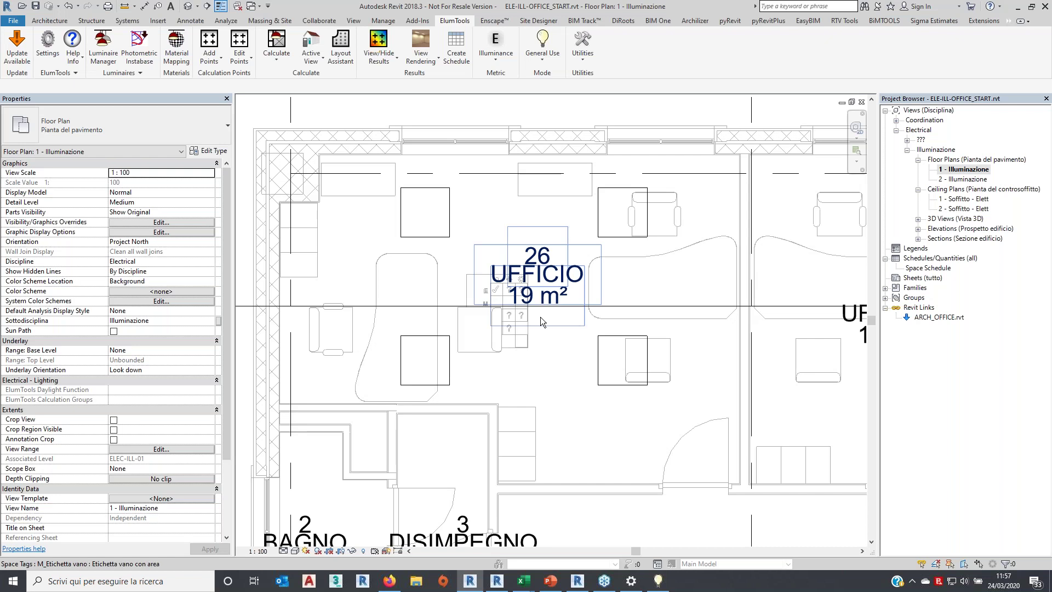
# Show UFFICIO 26 illuminance as a filled colour map on the plan, then start a schedule with room name
pyautogui.click(383, 58)
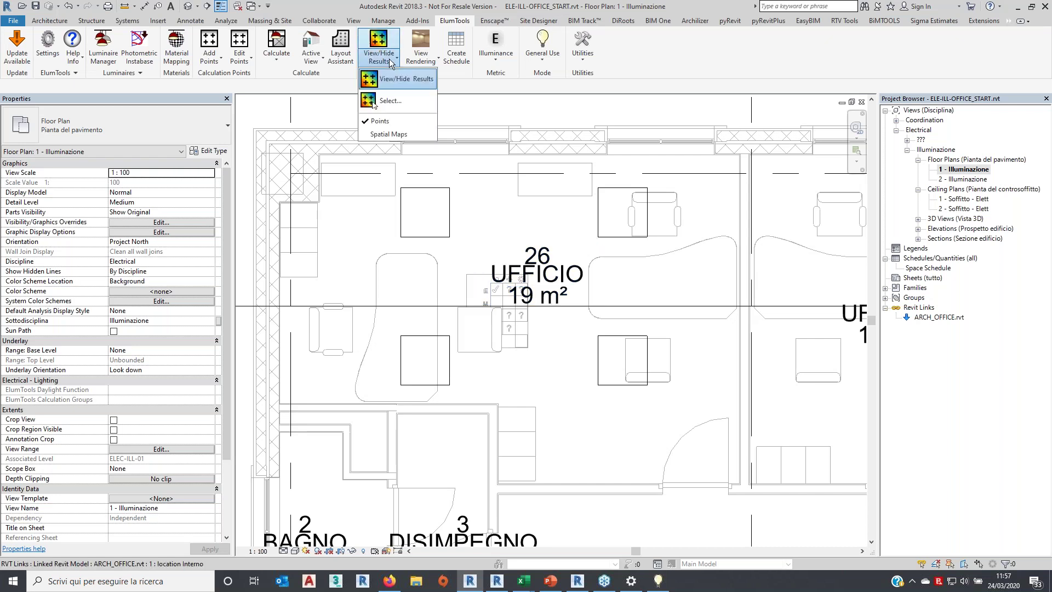
pyautogui.click(410, 80)
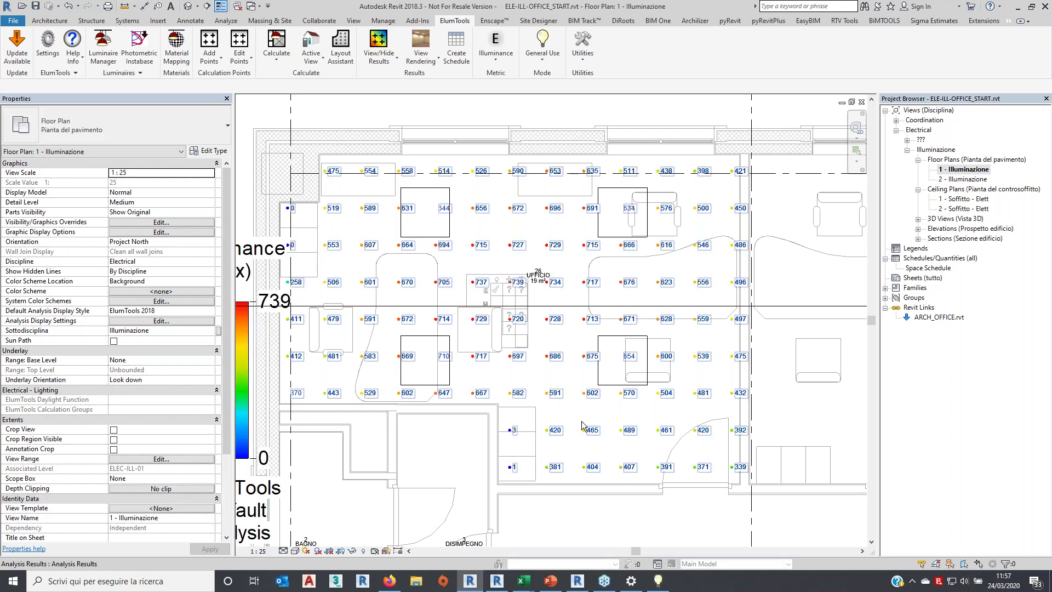
pyautogui.moveTo(591, 420); pyautogui.dragTo(606, 422, button='middle')
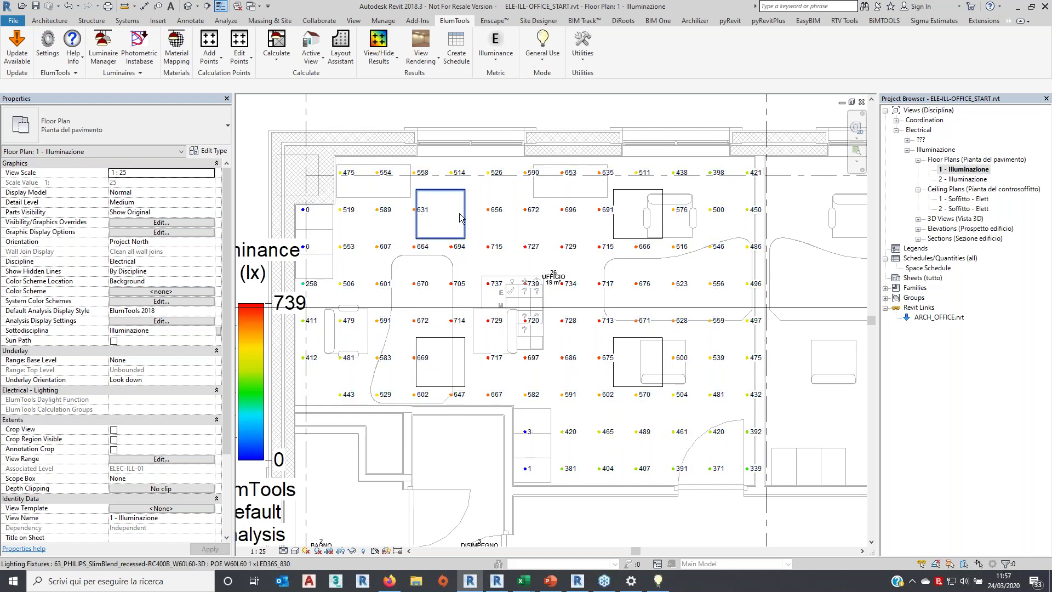
pyautogui.moveTo(459, 217); pyautogui.dragTo(510, 201, button='middle')
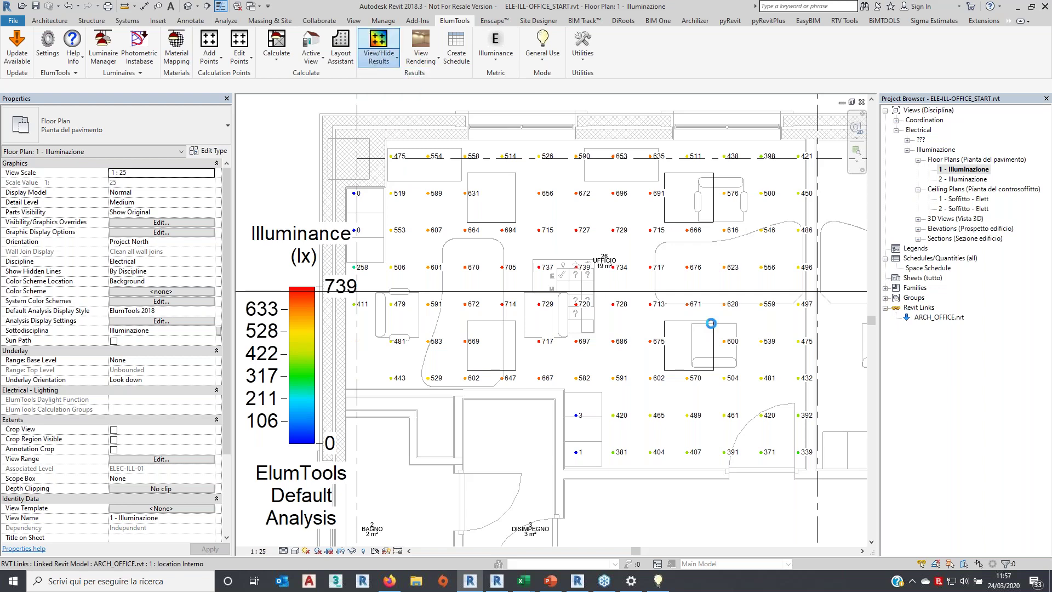
pyautogui.click(706, 319)
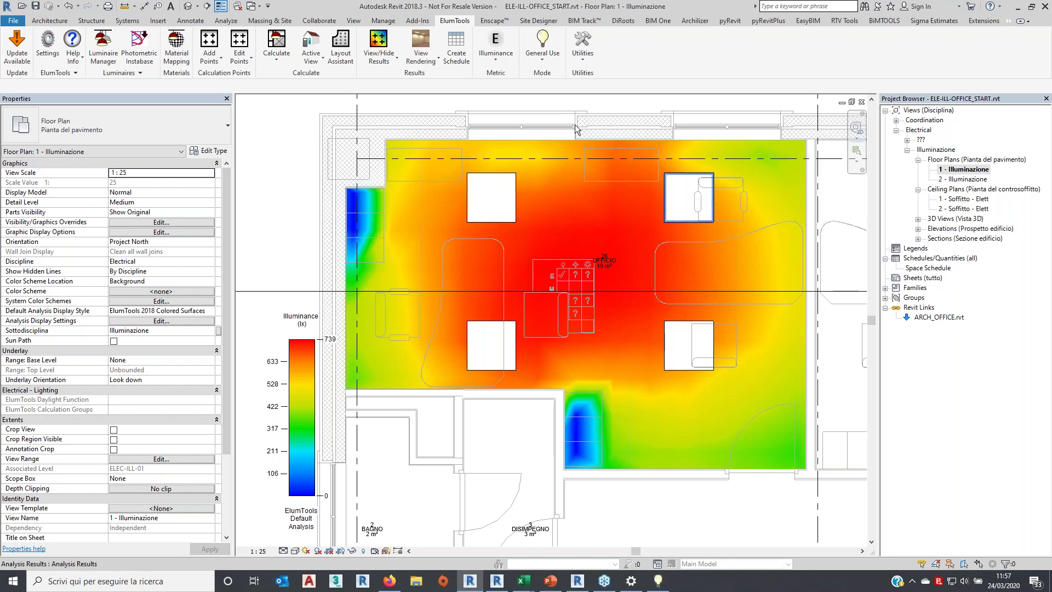
pyautogui.click(460, 55)
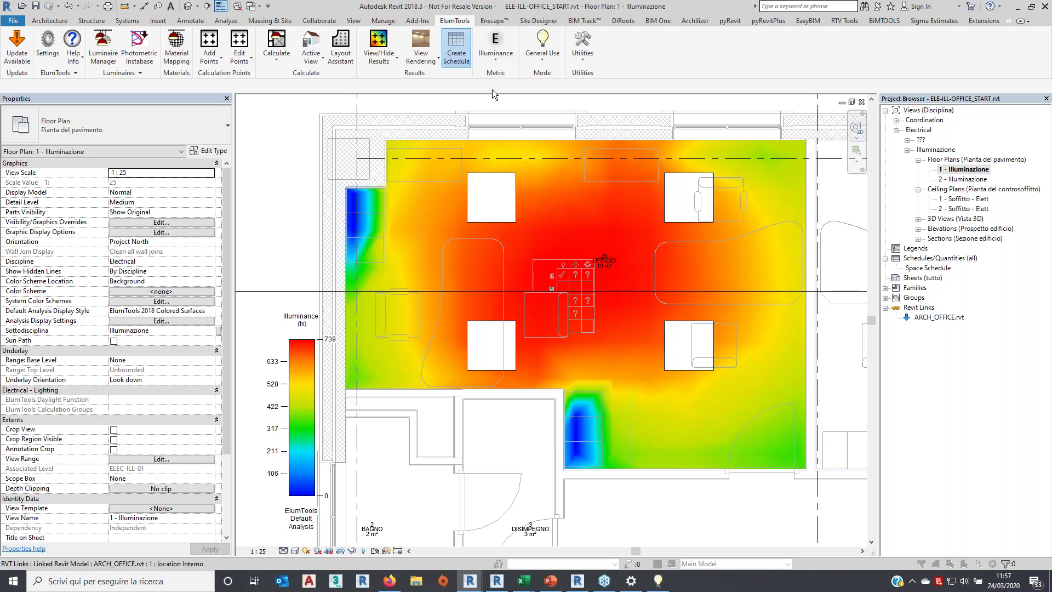
pyautogui.click(509, 272)
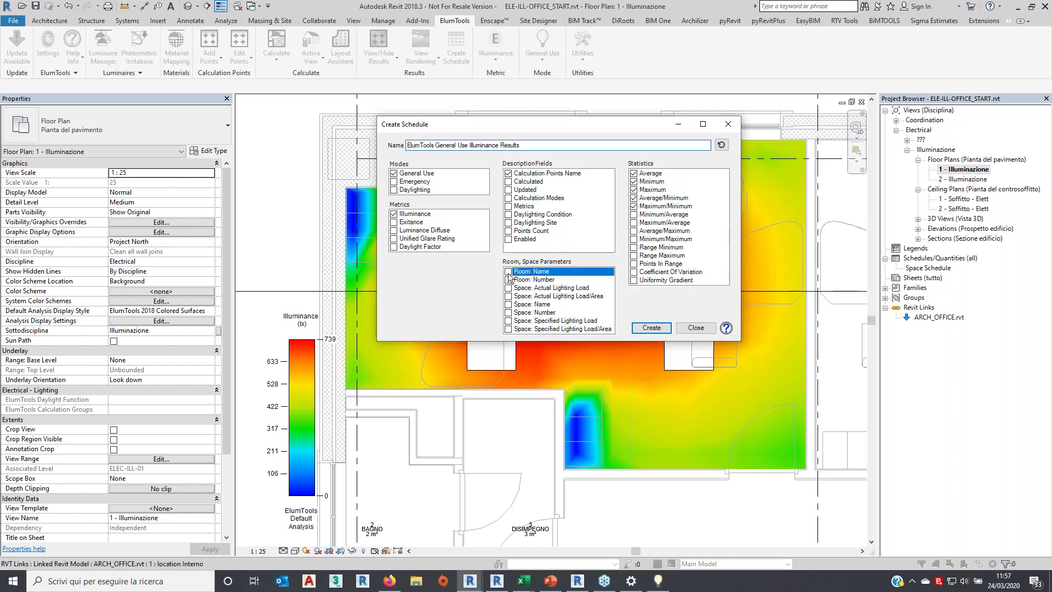
# Add room number and Maximum/Average, drop other ratios, create the schedule and widen a column
pyautogui.click(509, 280)
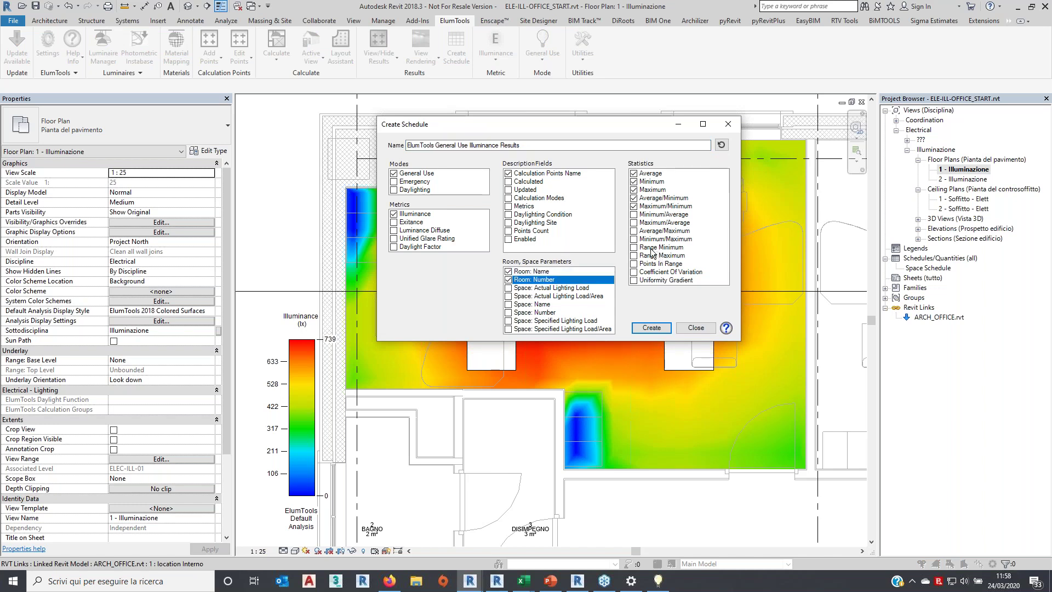
pyautogui.click(634, 222)
pyautogui.click(634, 206)
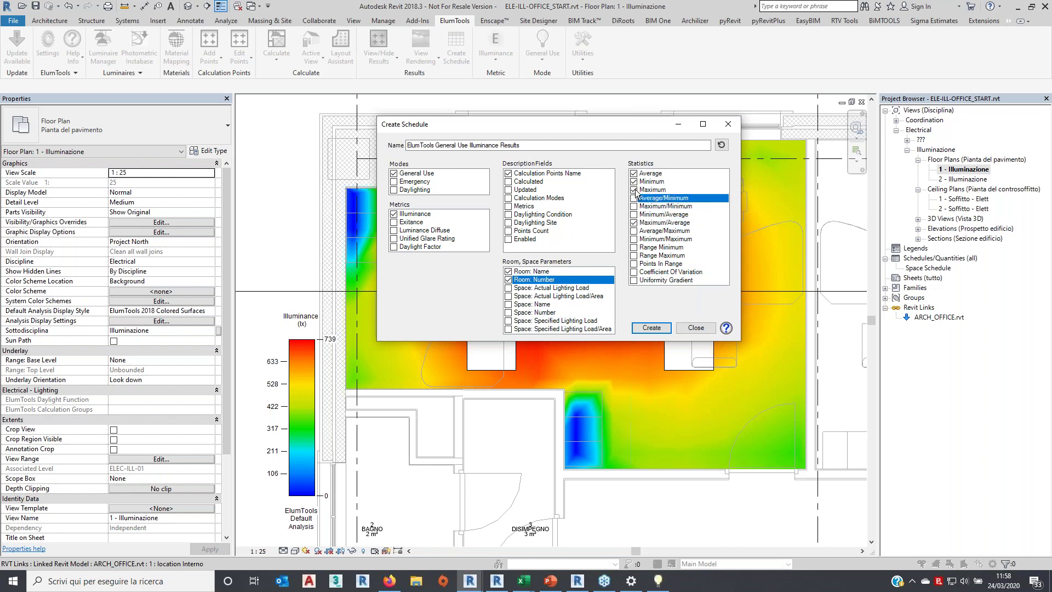
pyautogui.click(663, 328)
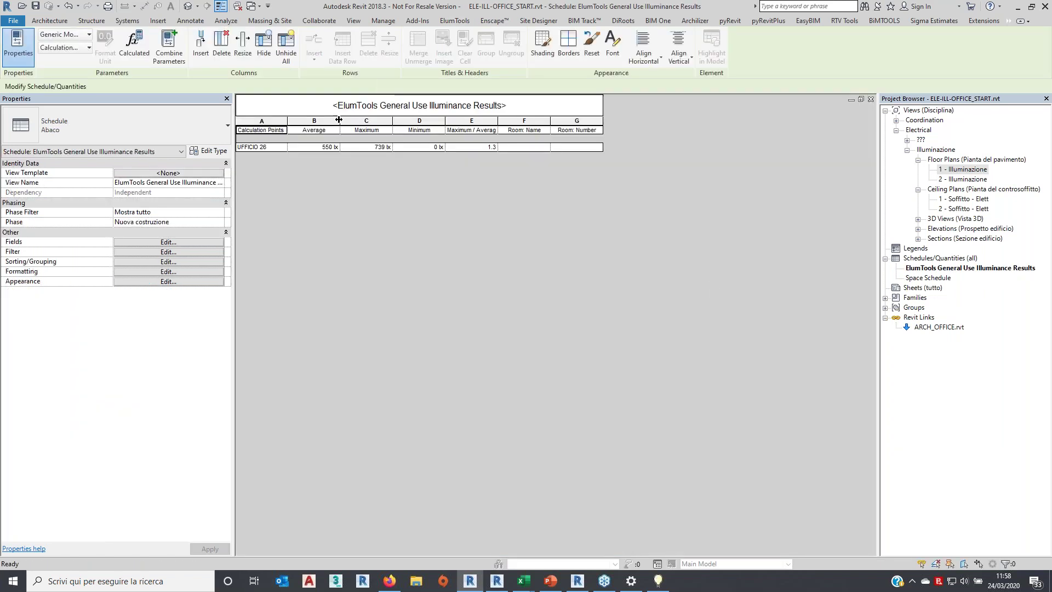
pyautogui.moveTo(340, 119); pyautogui.dragTo(357, 119)
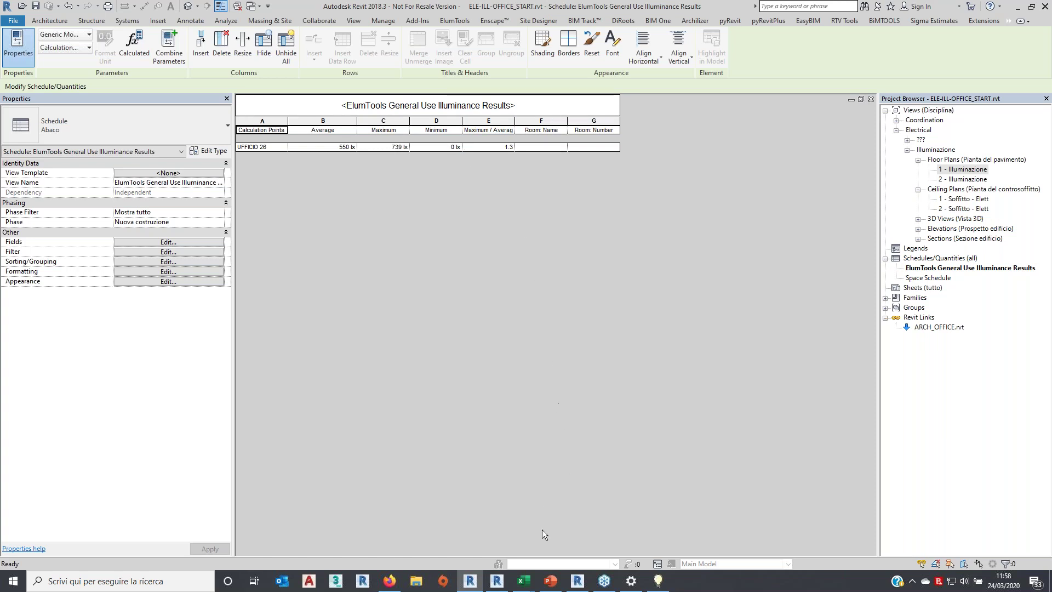
# Bring back the Calculation Viewer and orbit to view the desk, chair and cabinets from above
pyautogui.click(664, 586)
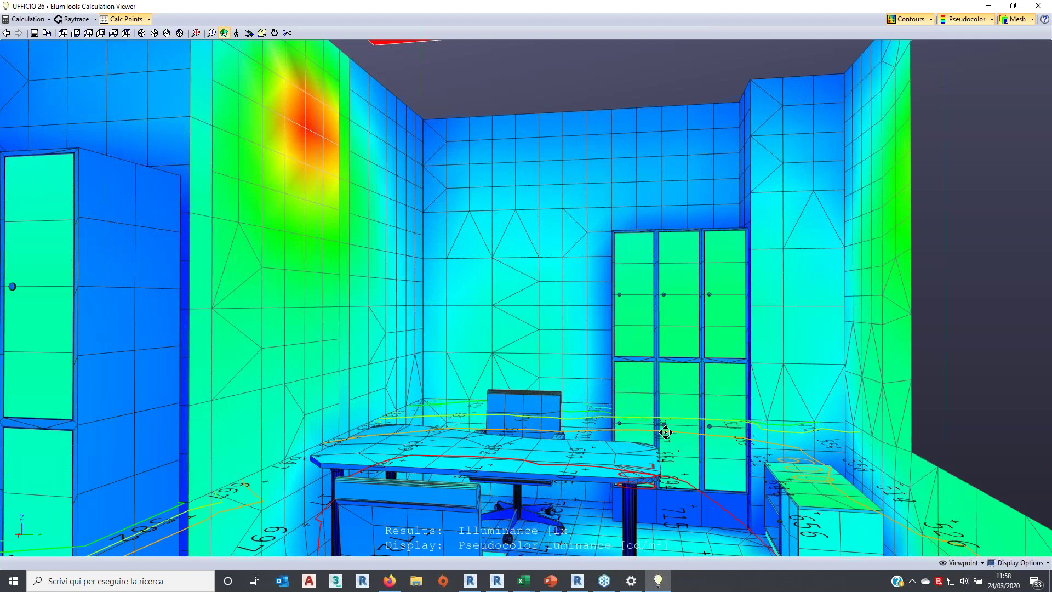
pyautogui.moveTo(665, 433); pyautogui.dragTo(644, 446)
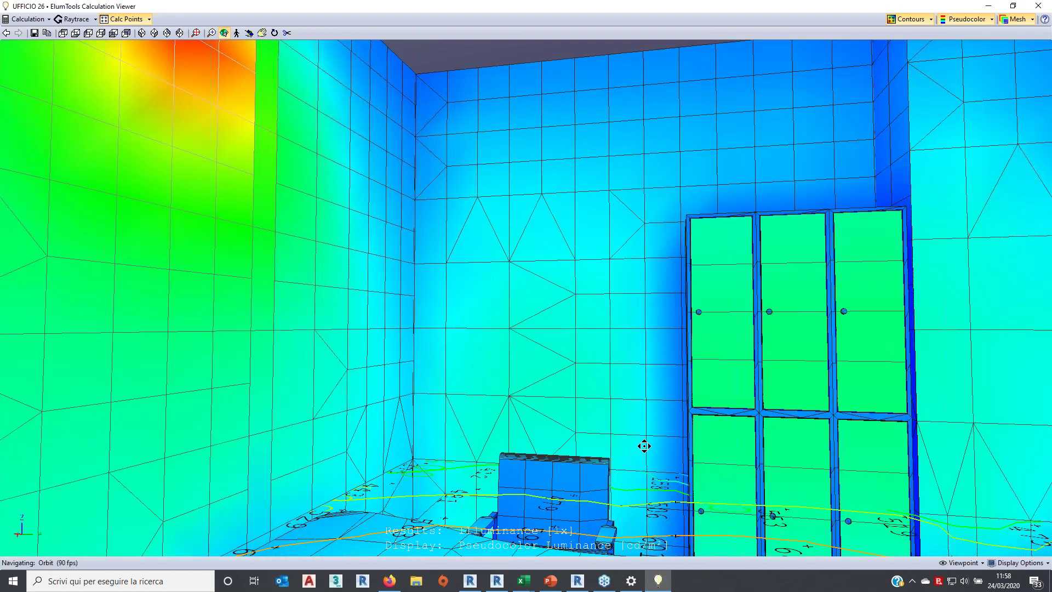
pyautogui.moveTo(645, 446)
pyautogui.mouseDown()
pyautogui.moveTo(594, 360)
pyautogui.moveTo(596, 381)
pyautogui.mouseUp()
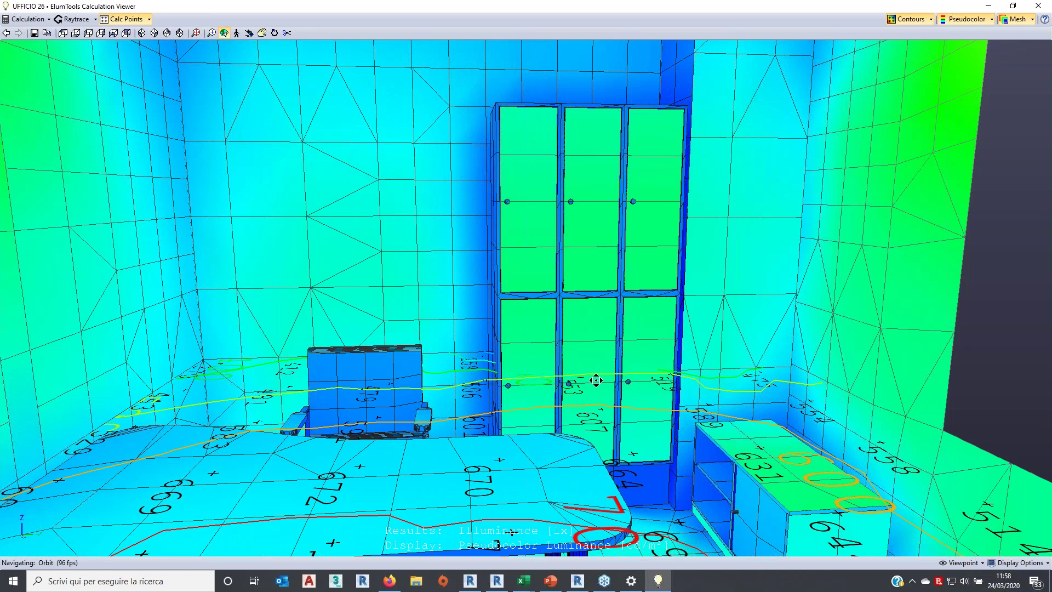
pyautogui.moveTo(596, 380); pyautogui.dragTo(622, 176)
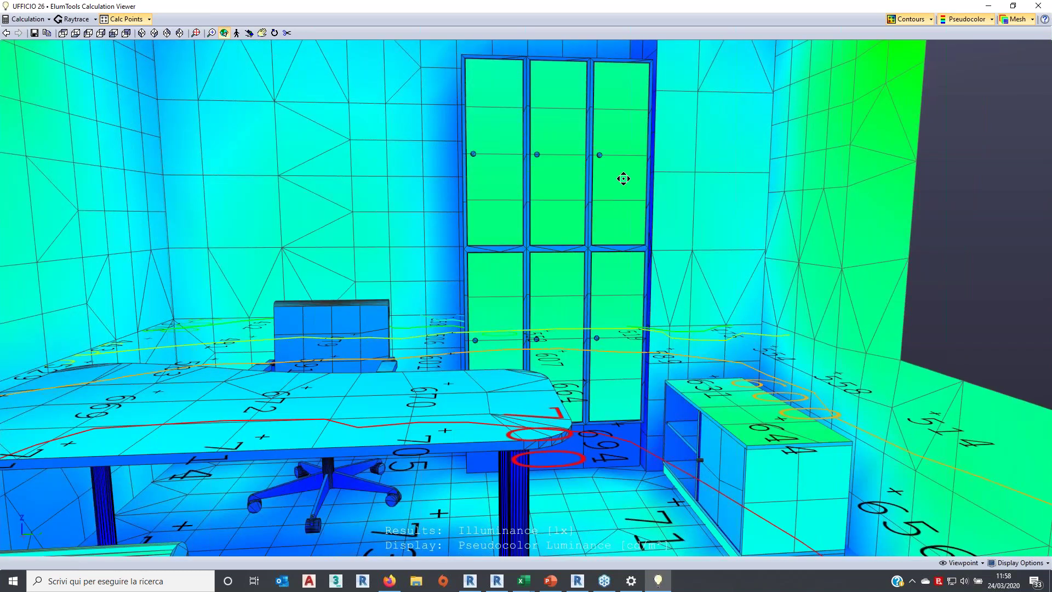
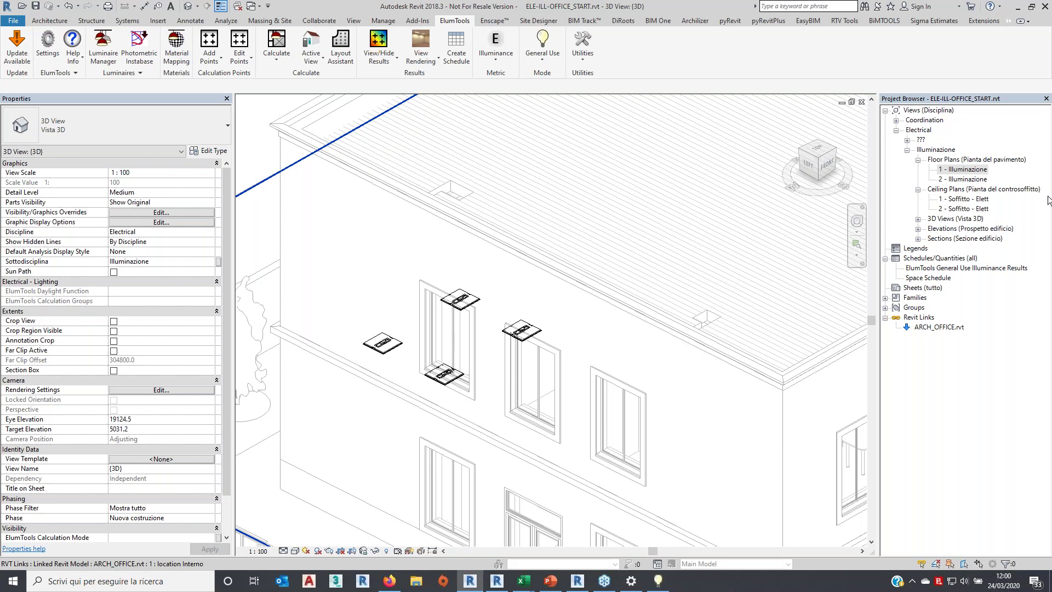
# Check the 1 - Illuminazione and 2 - Illuminazione illuminance plans, then return to the default 3D view
pyautogui.click(976, 173)
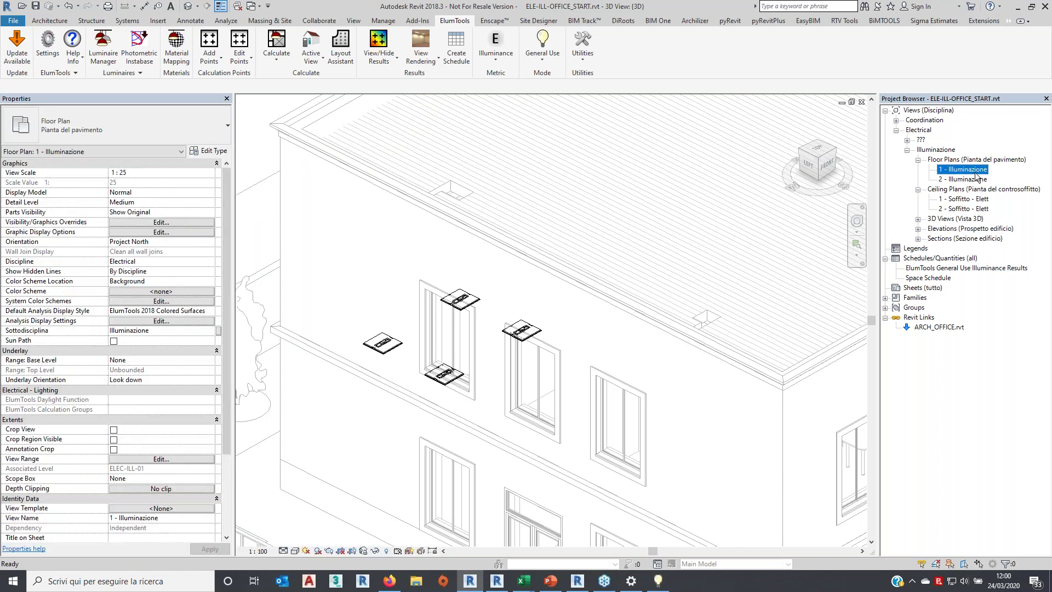
pyautogui.doubleClick(976, 173)
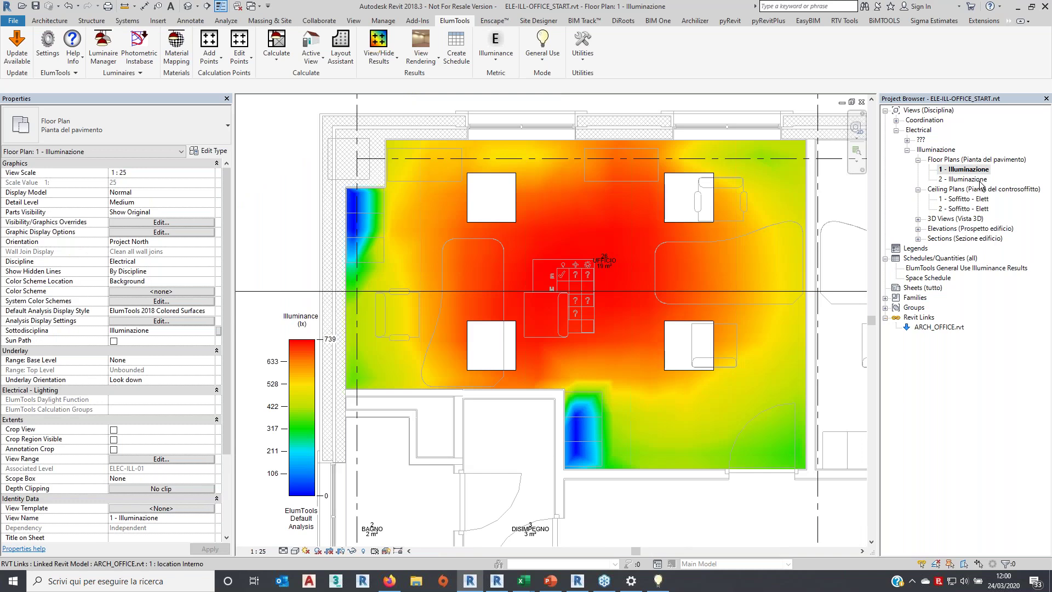
pyautogui.click(980, 181)
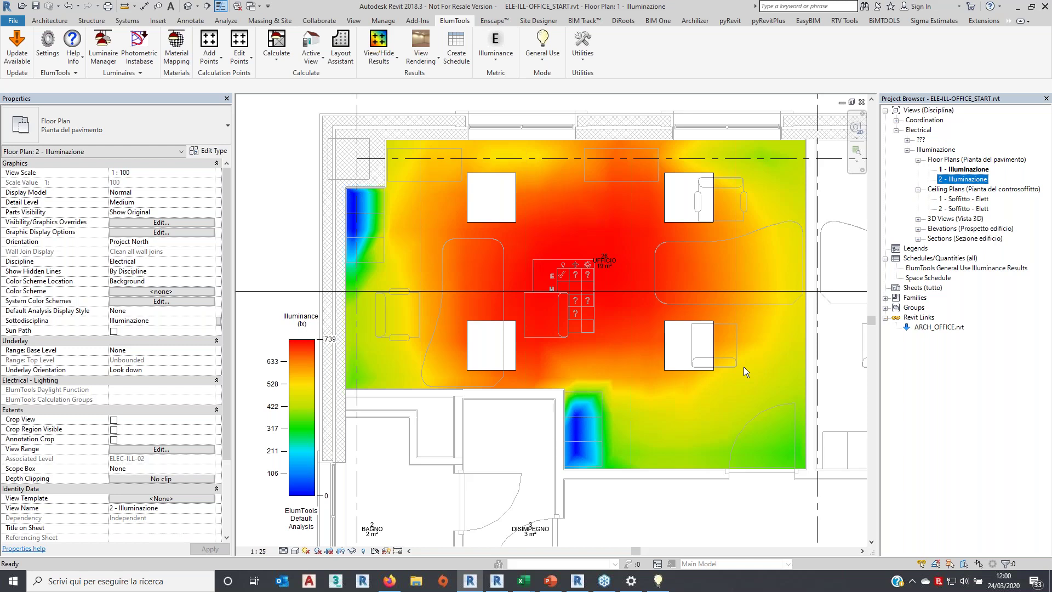
pyautogui.click(189, 8)
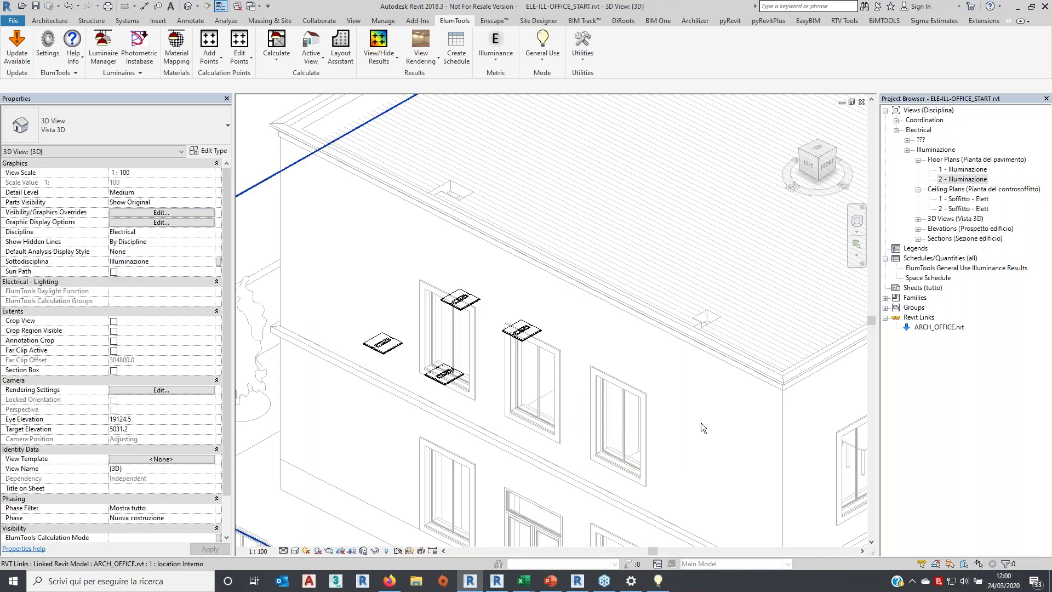
# Load the SIMES_S.3952W_Slot Round Wall.rfa family from the S.3952W folder
pyautogui.scroll(-1, 701, 422)
pyautogui.scroll(-1, 701, 422)
pyautogui.moveTo(710, 426); pyautogui.dragTo(628, 415, button='middle')
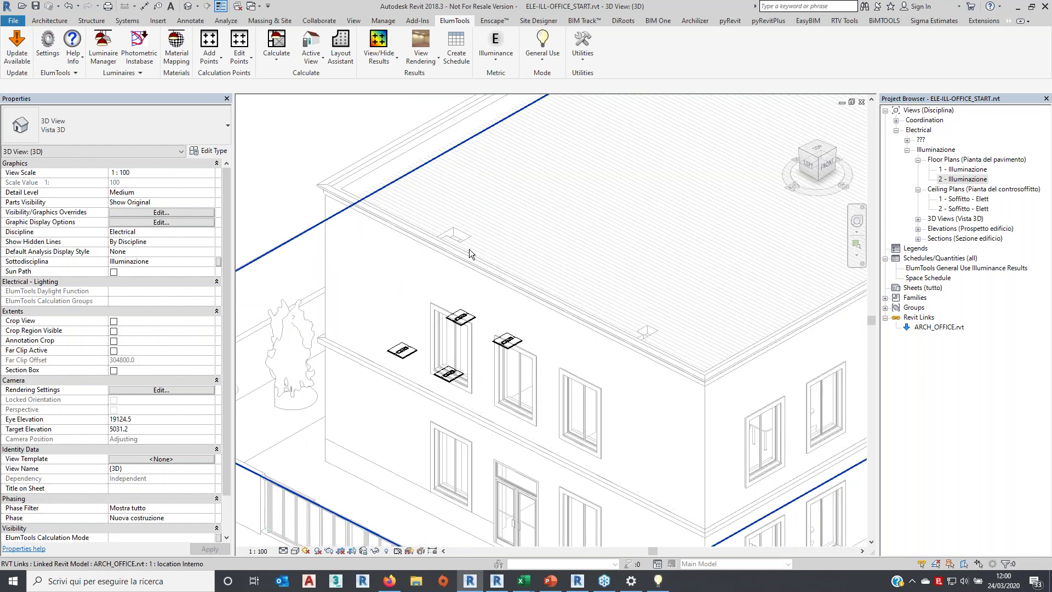
pyautogui.click(157, 21)
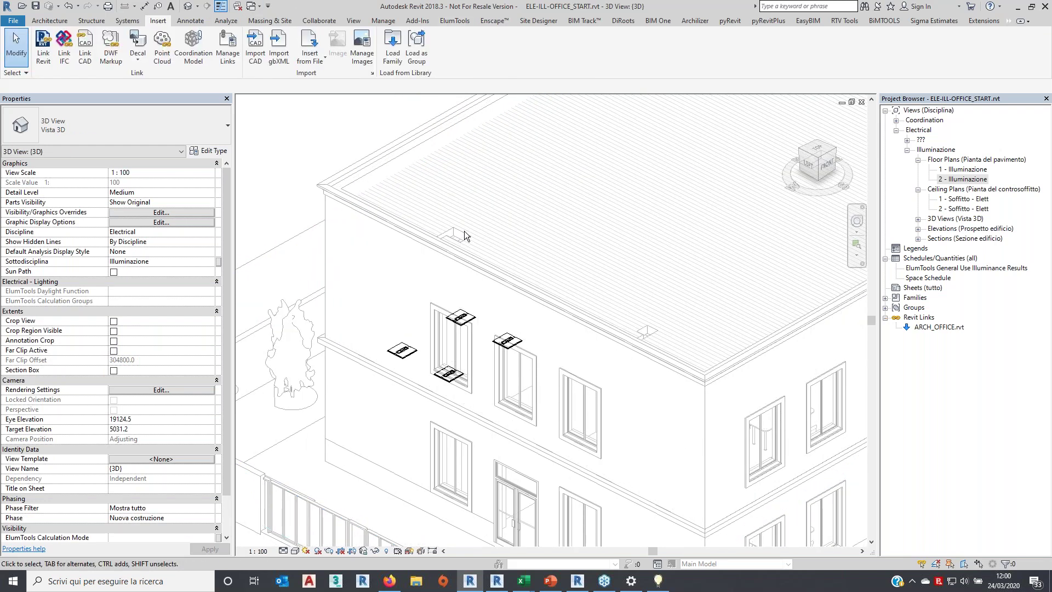
pyautogui.click(393, 45)
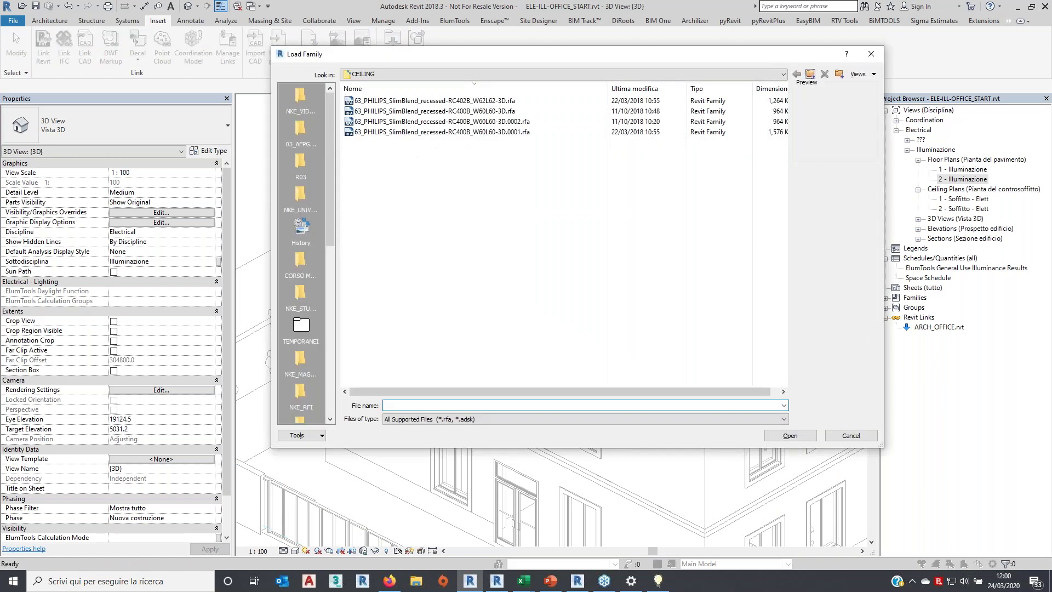
pyautogui.doubleClick(435, 101)
pyautogui.click(433, 102)
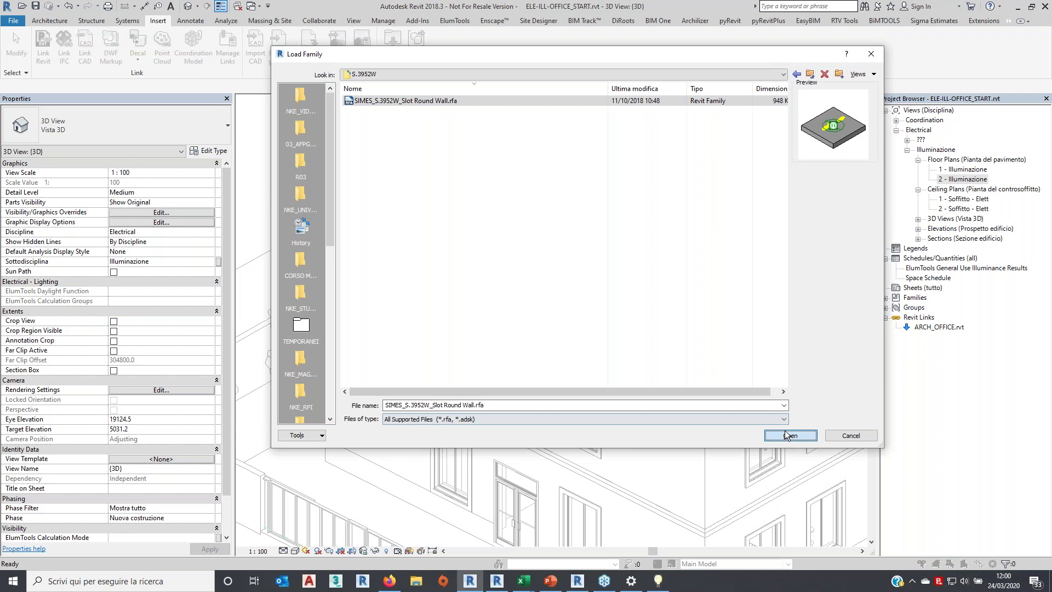
pyautogui.click(788, 435)
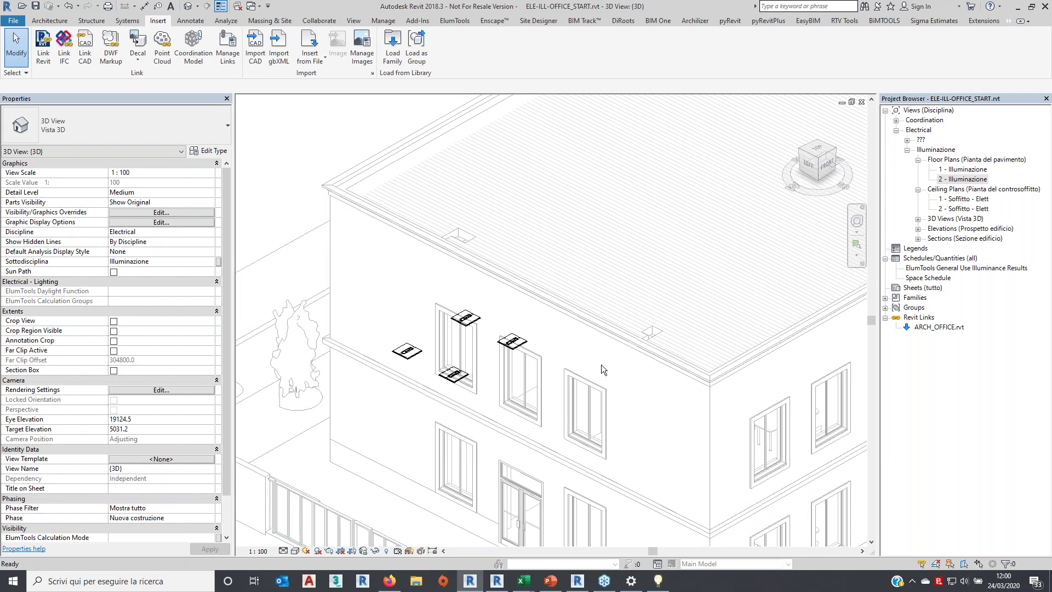
# Place SIMES round wall lights at spots across the upper façade using LF
pyautogui.press('l')
pyautogui.press('f')
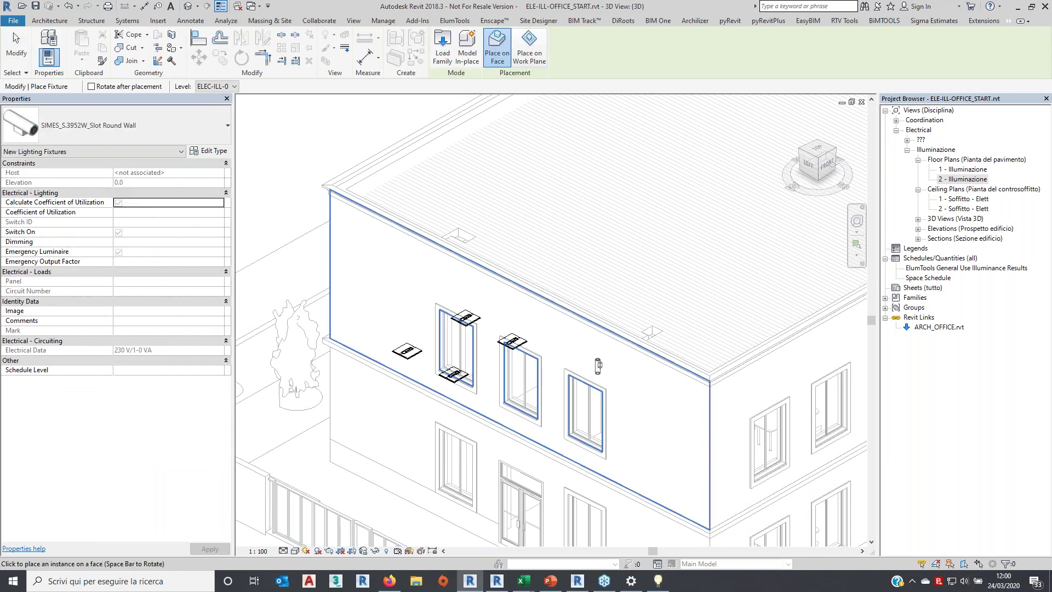
pyautogui.scroll(2, 601, 364)
pyautogui.click(305, 262)
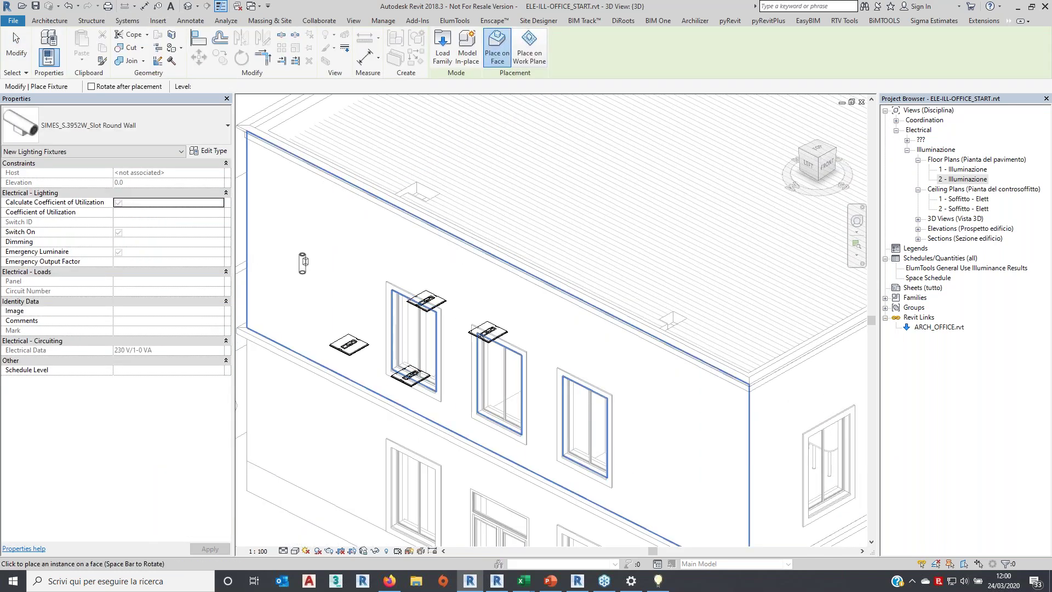
pyautogui.click(456, 338)
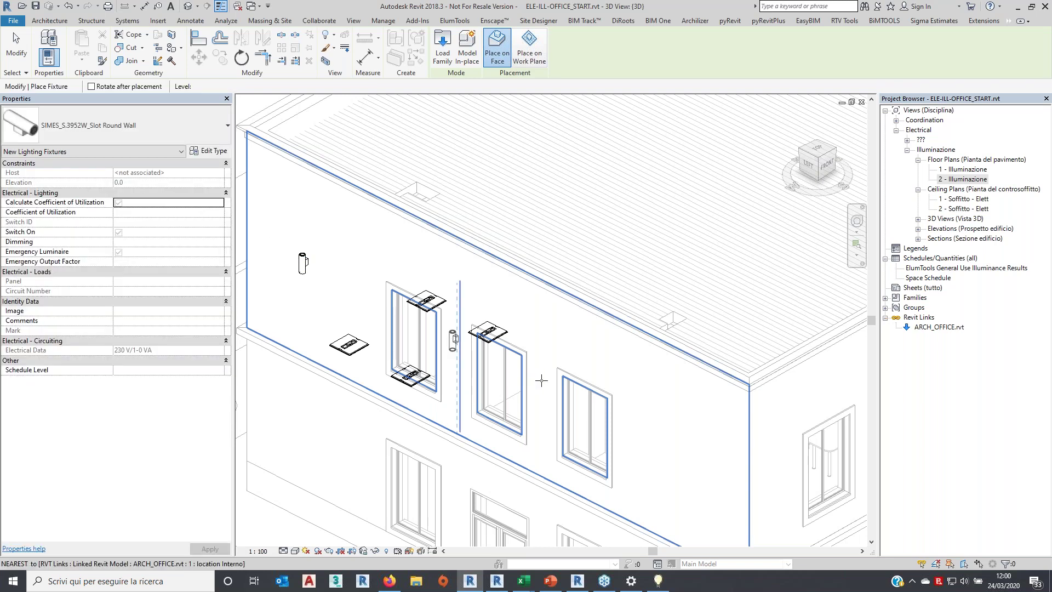
pyautogui.click(677, 442)
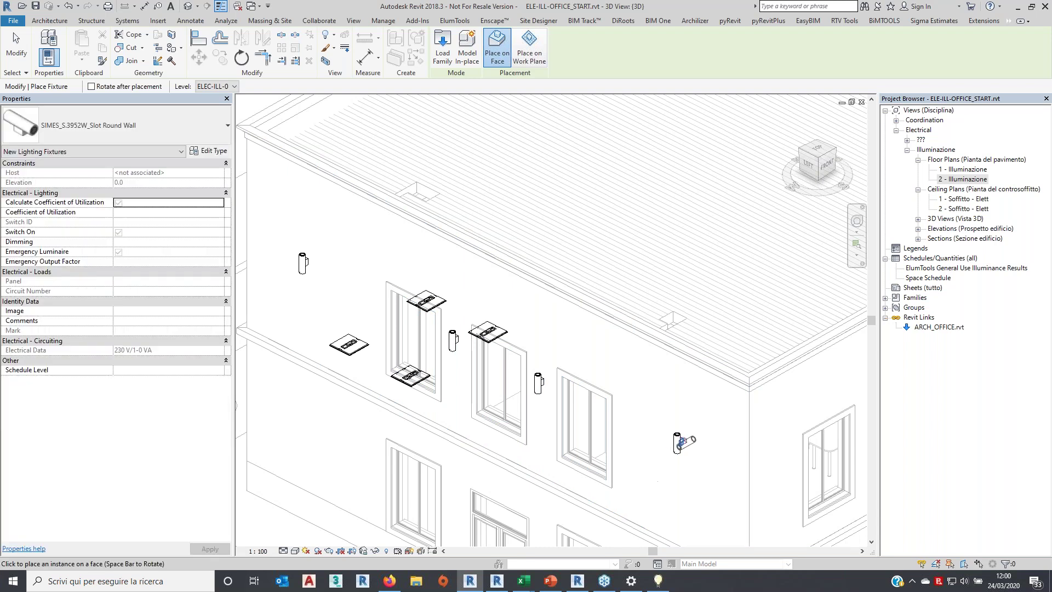
pyautogui.press('Escape')
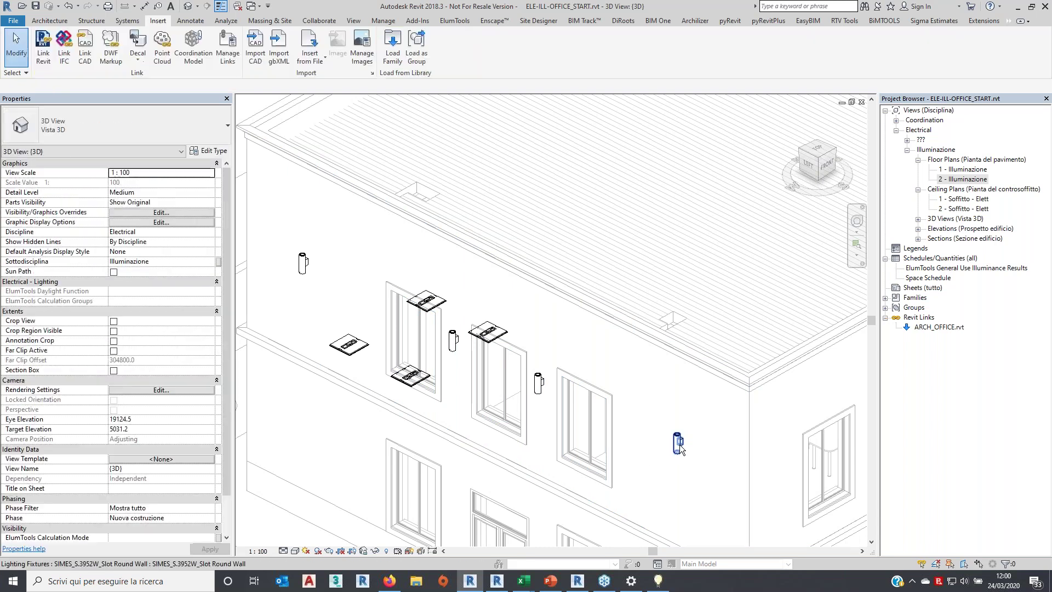
# Select the new wall lights and set their elevation to 6000
pyautogui.click(679, 444)
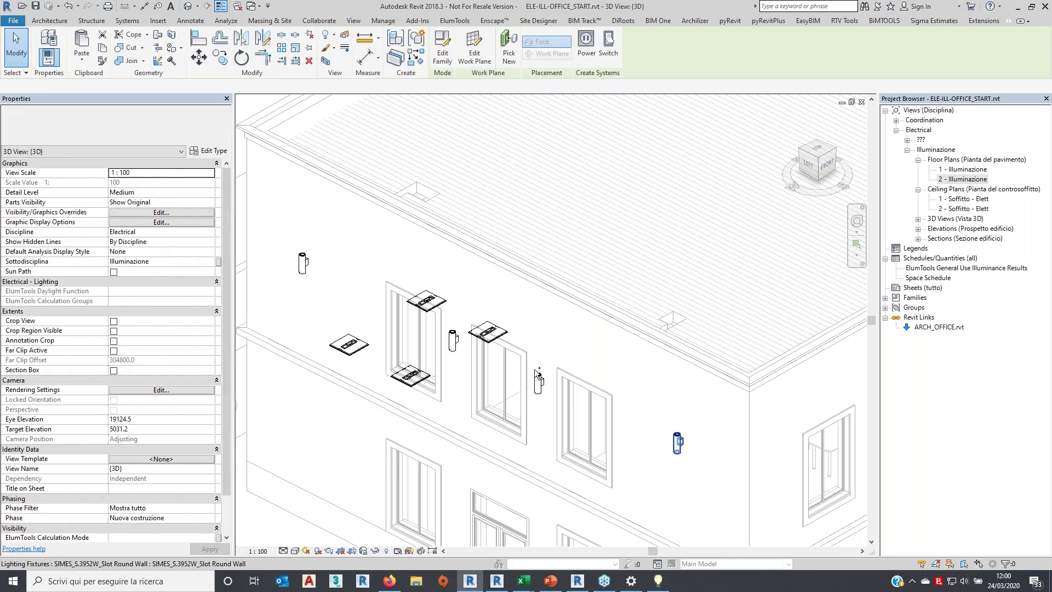
pyautogui.keyDown('ctrl'); pyautogui.click(455, 340); pyautogui.keyUp('ctrl')
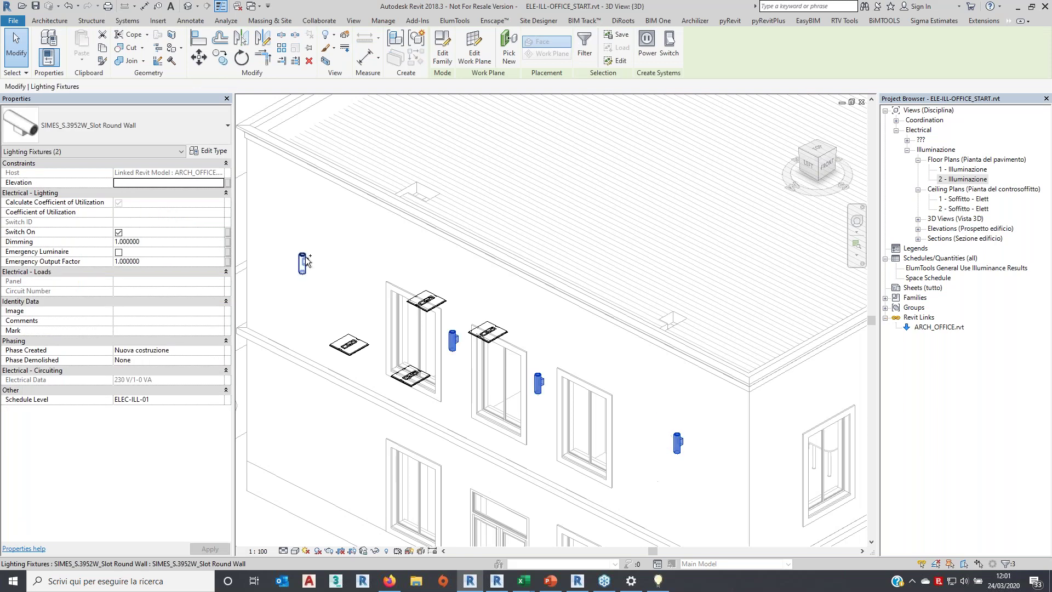
pyautogui.keyDown('ctrl'); pyautogui.click(303, 262); pyautogui.keyUp('ctrl')
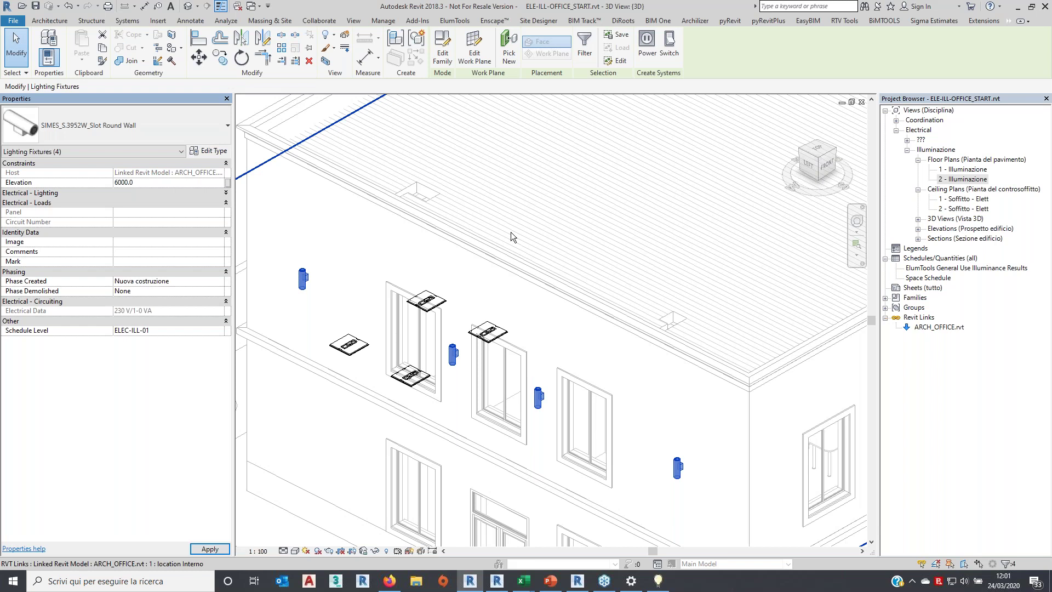
pyautogui.press('Escape')
pyautogui.scroll(-3, 510, 232)
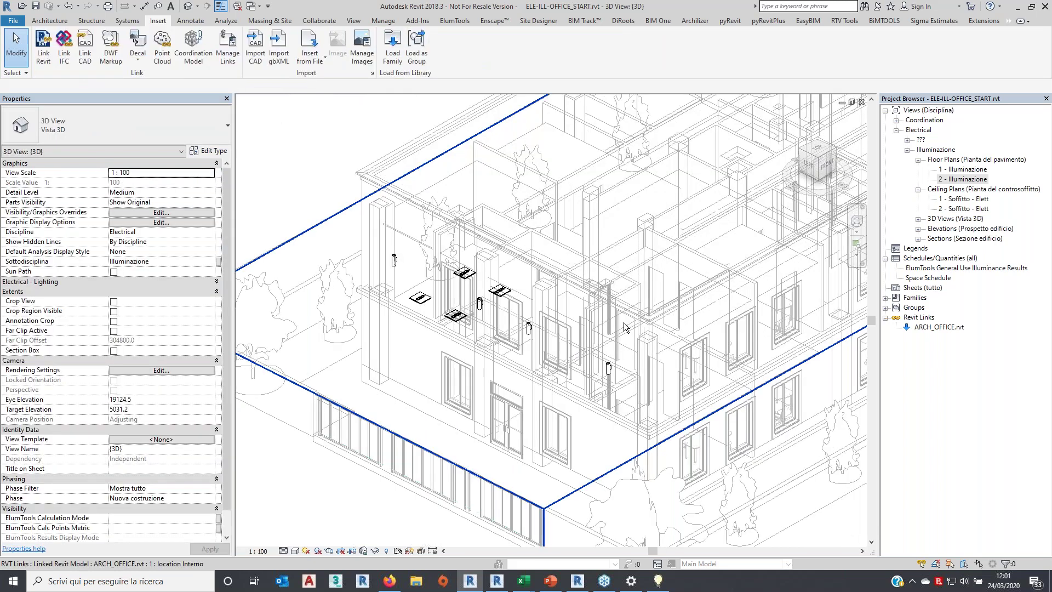
# Place three more SIMES round wall lights beside windows along the long façade
pyautogui.scroll(2, 705, 402)
pyautogui.moveTo(705, 402); pyautogui.dragTo(609, 435, button='middle')
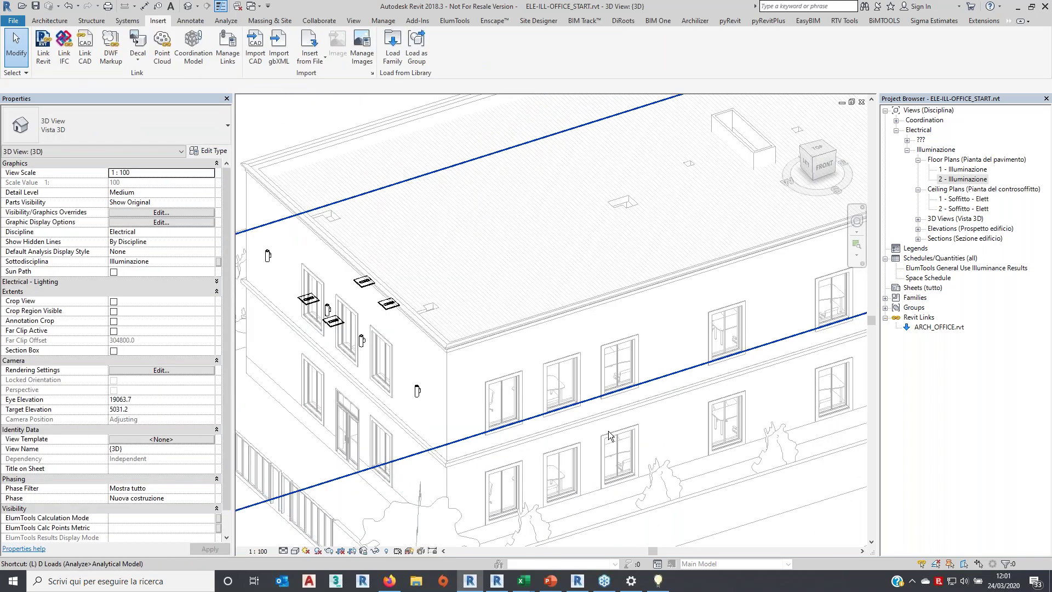
pyautogui.press('Escape')
pyautogui.press('l')
pyautogui.press('f')
pyautogui.scroll(2, 621, 376)
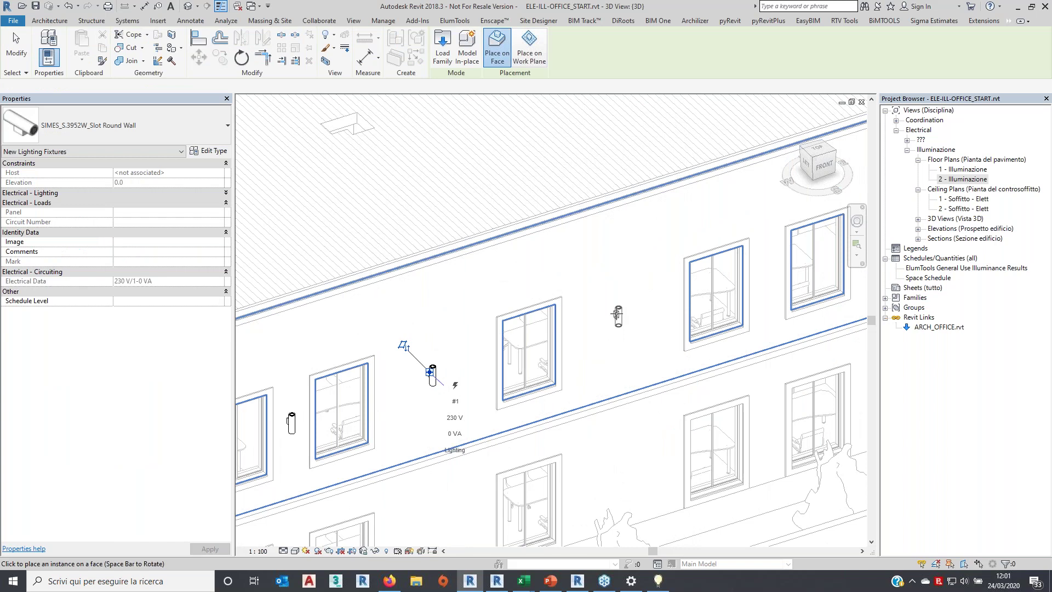
pyautogui.keyDown('shift'); pyautogui.moveTo(616, 312); pyautogui.dragTo(610, 318, button='middle'); pyautogui.keyUp('shift')
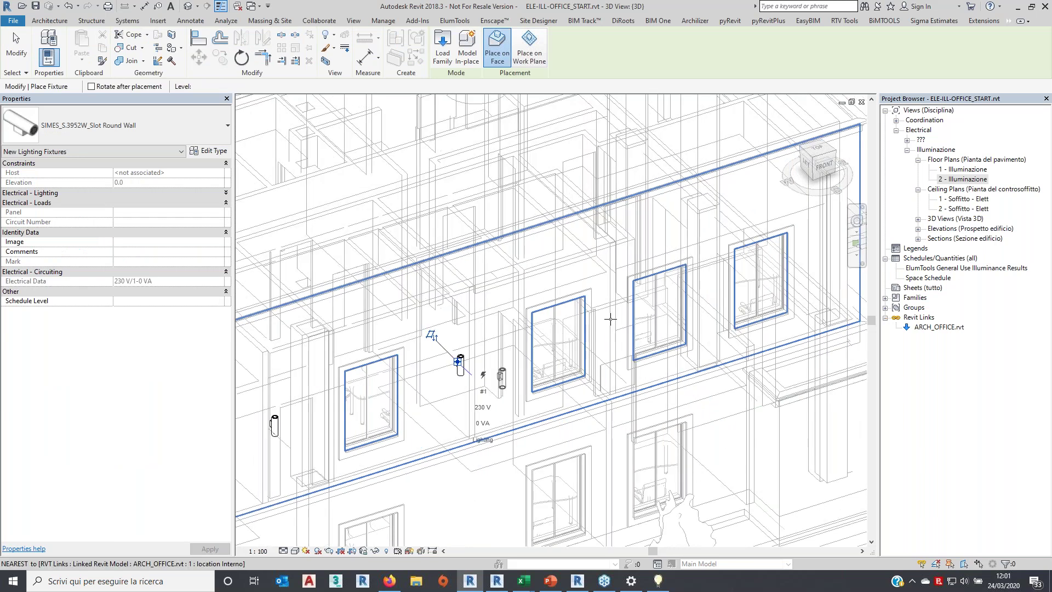
pyautogui.click(610, 318)
pyautogui.click(712, 289)
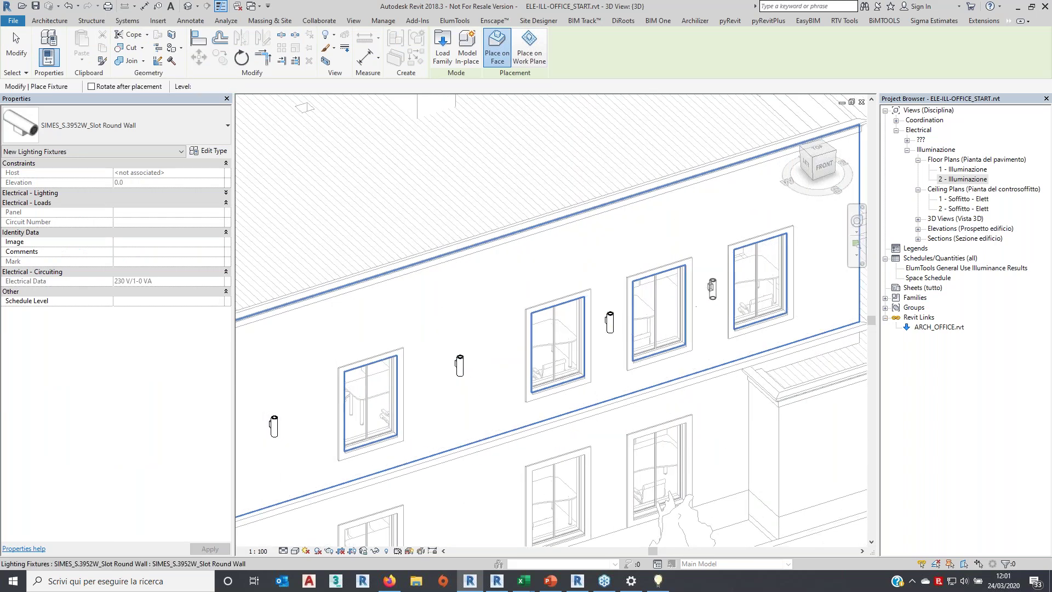
pyautogui.moveTo(670, 331); pyautogui.dragTo(616, 358, button='middle')
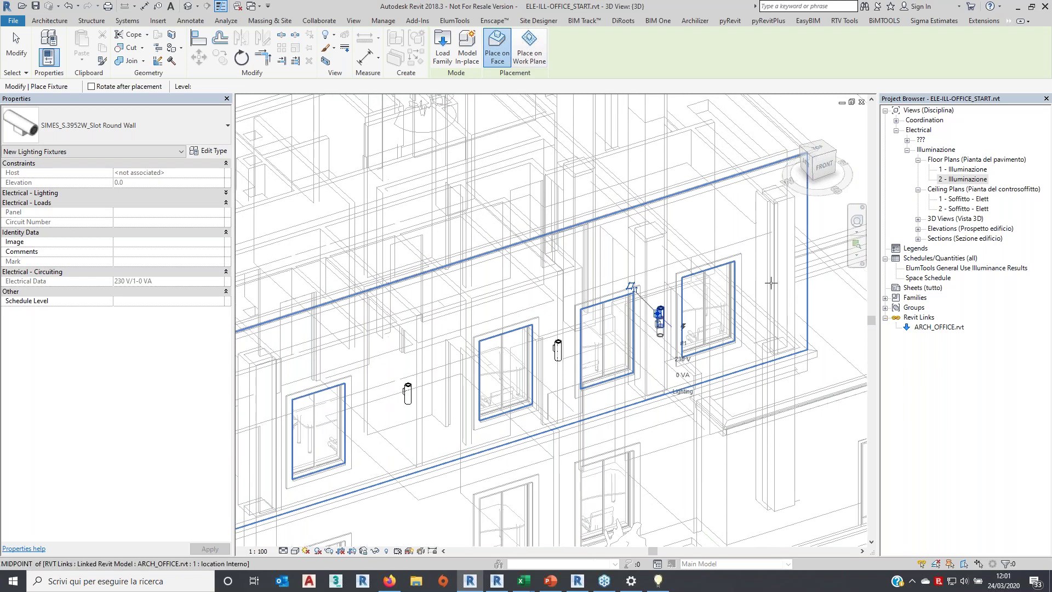
pyautogui.click(773, 283)
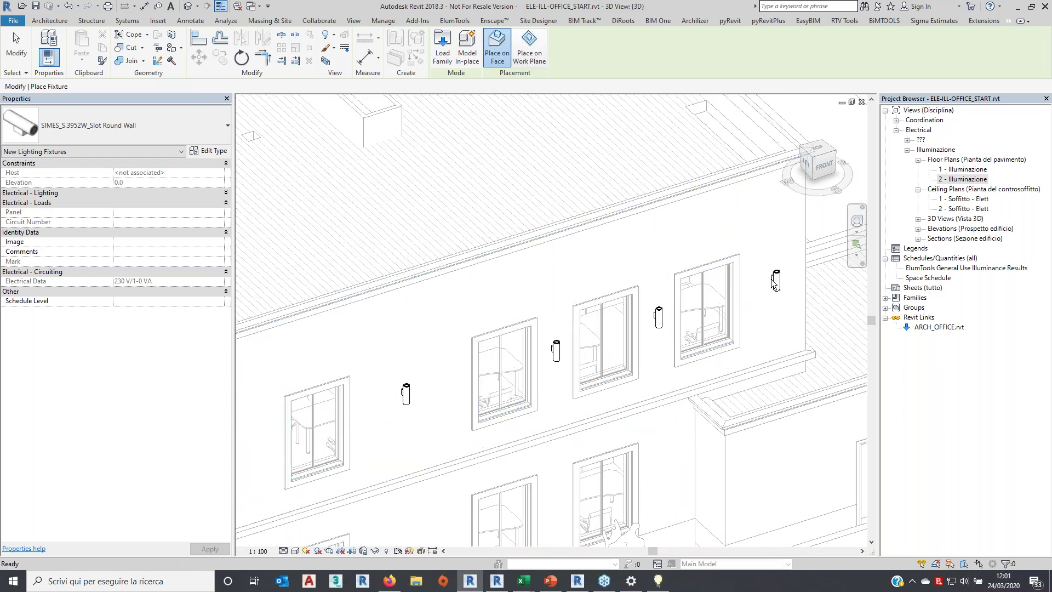
pyautogui.press('Escape')
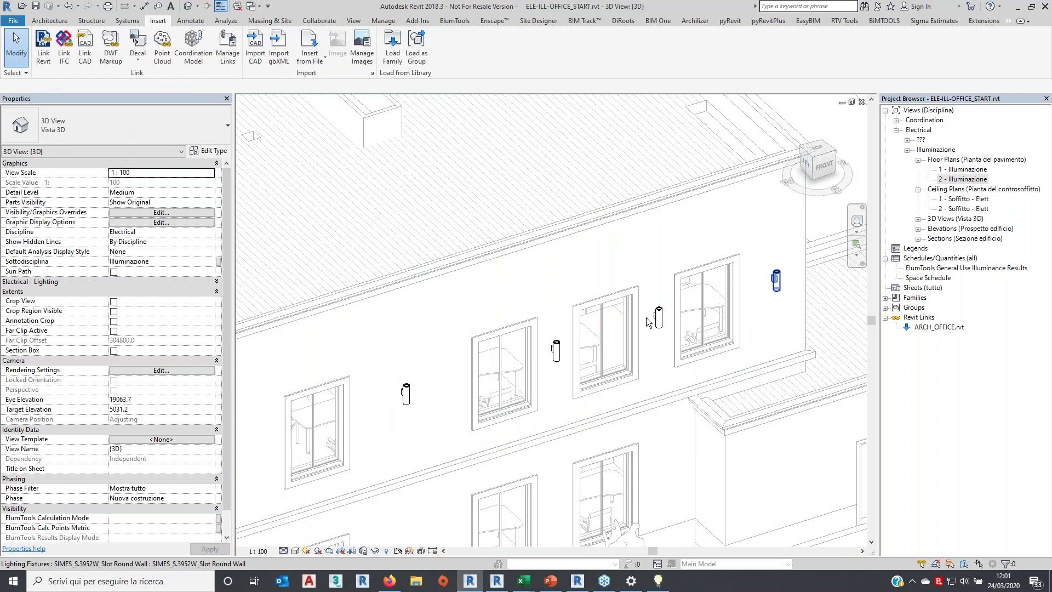
# Select all instances of the SIMES round wall light in the project
pyautogui.click(777, 281)
pyautogui.rightClick(781, 287)
pyautogui.moveTo(827, 403)
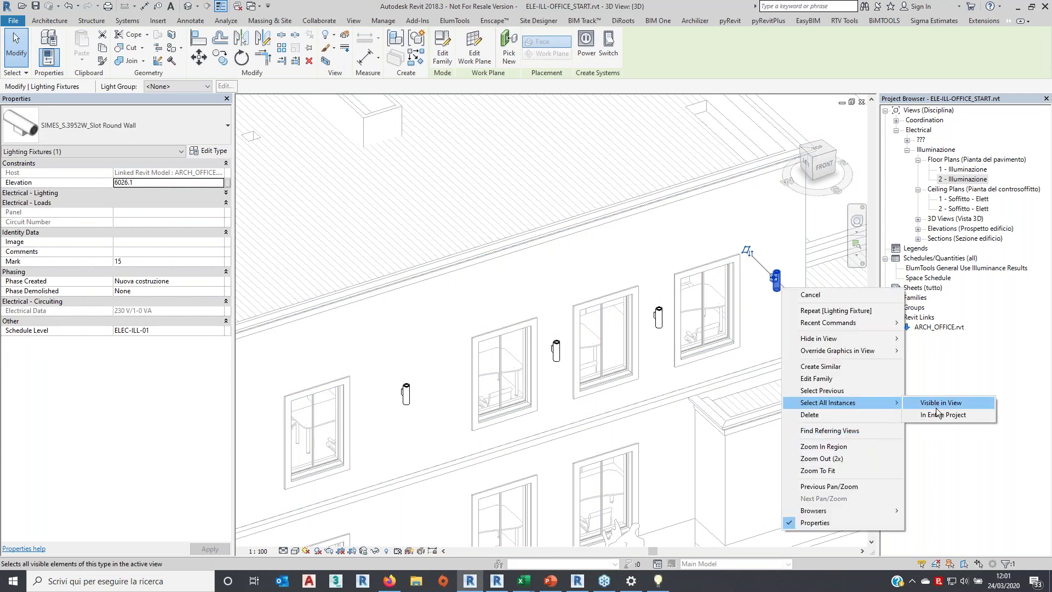
pyautogui.click(935, 416)
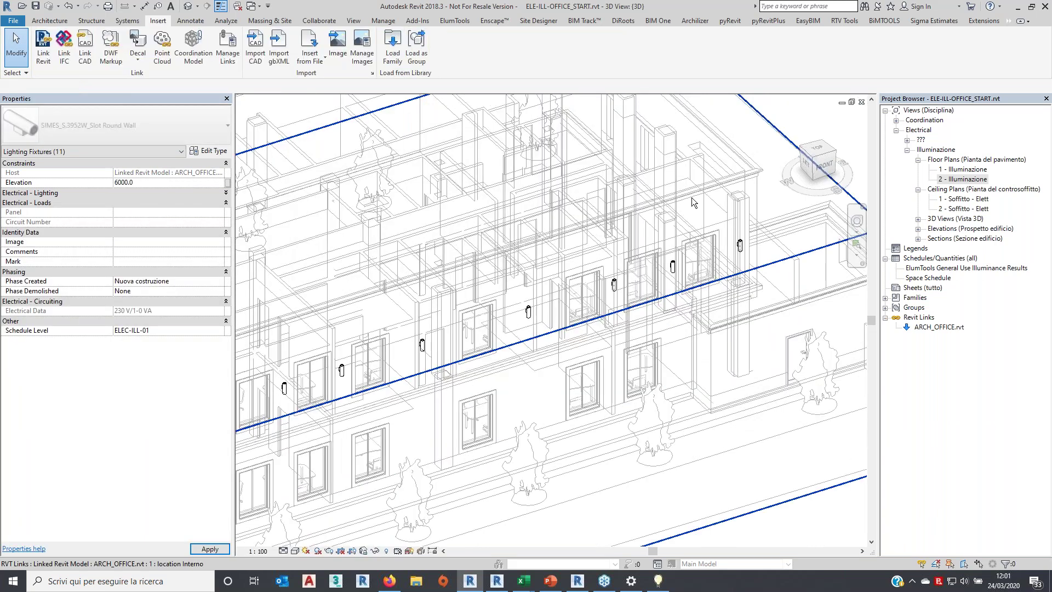
pyautogui.scroll(3, 695, 372)
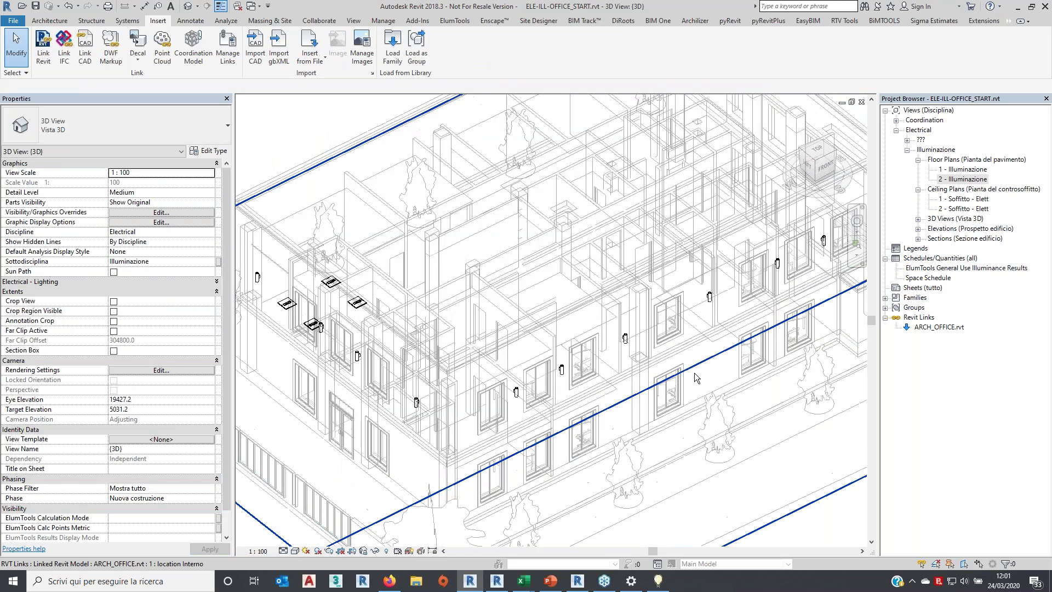
# Frame the whole building and its façade wall lights in the 3D view, with Enscape tools shown
pyautogui.moveTo(695, 372); pyautogui.dragTo(821, 396, button='middle')
pyautogui.click(494, 20)
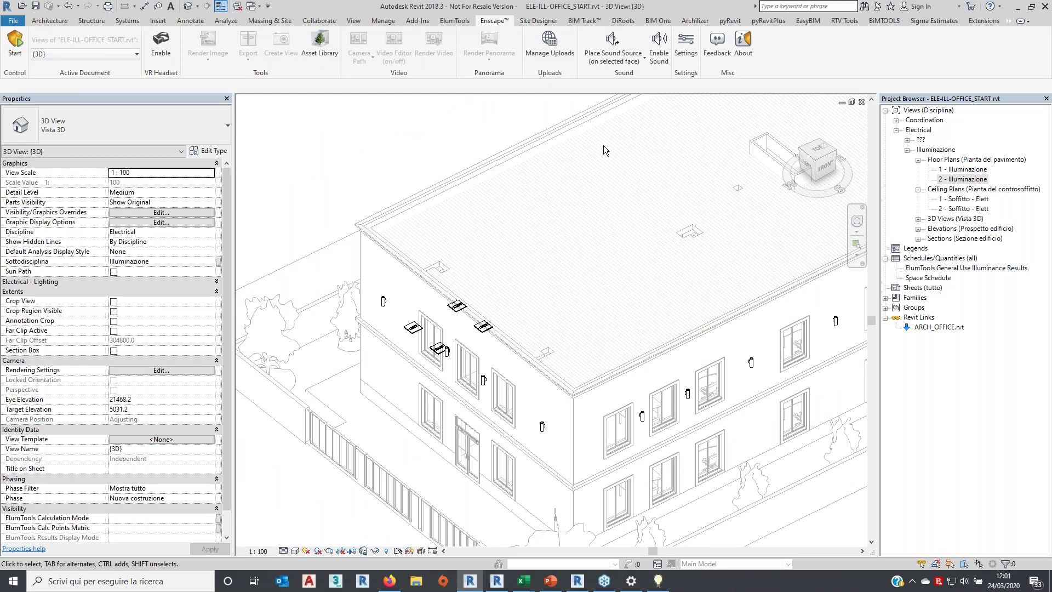
pyautogui.moveTo(566, 252)
pyautogui.mouseDown(button='middle')
pyautogui.moveTo(498, 244)
pyautogui.moveTo(509, 213)
pyautogui.mouseUp(button='middle')
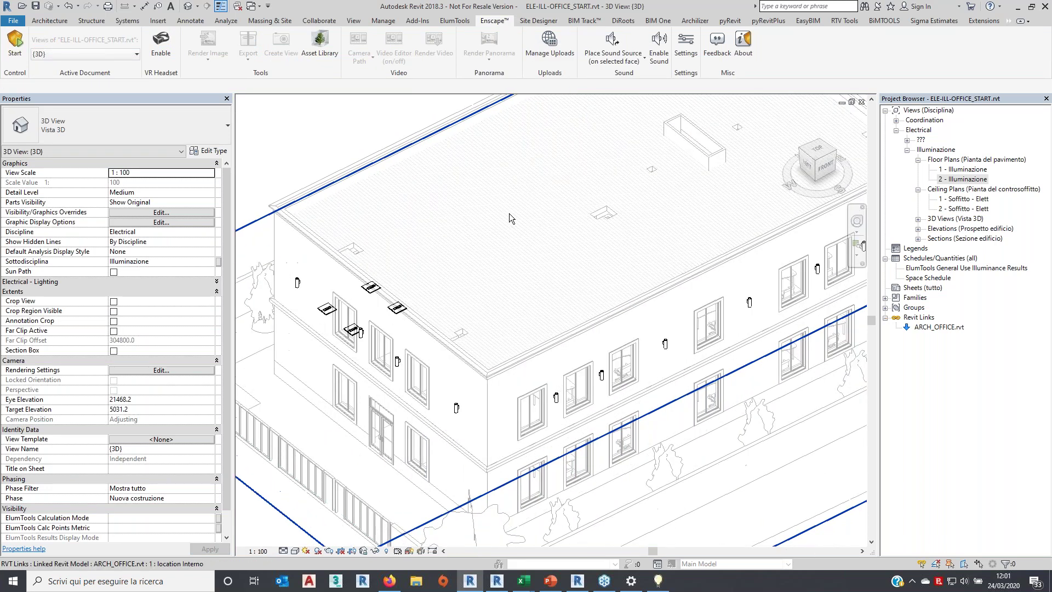
pyautogui.scroll(-2, 509, 213)
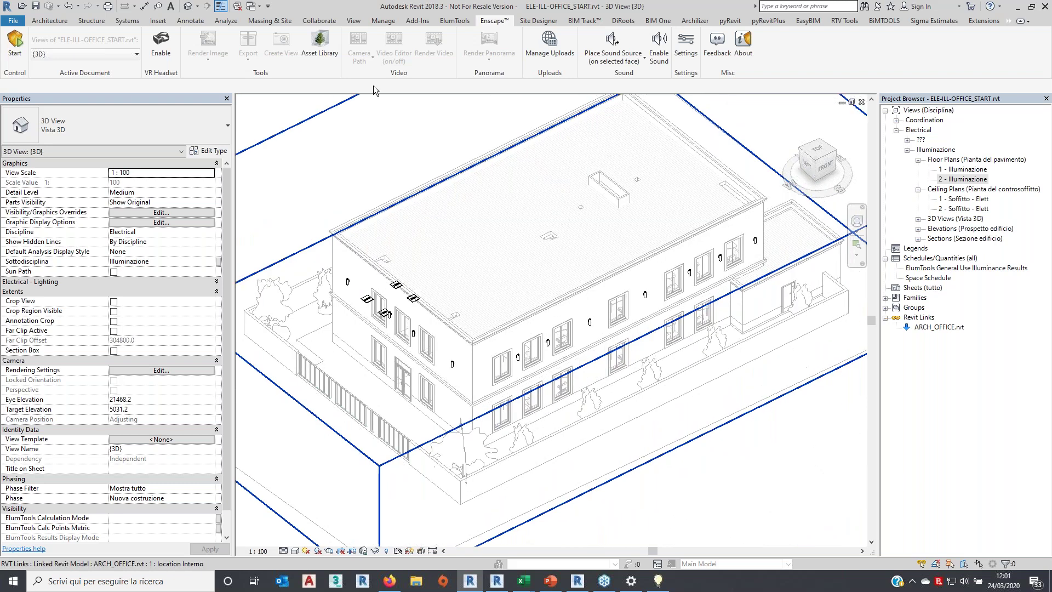
pyautogui.moveTo(515, 235); pyautogui.dragTo(516, 269, button='middle')
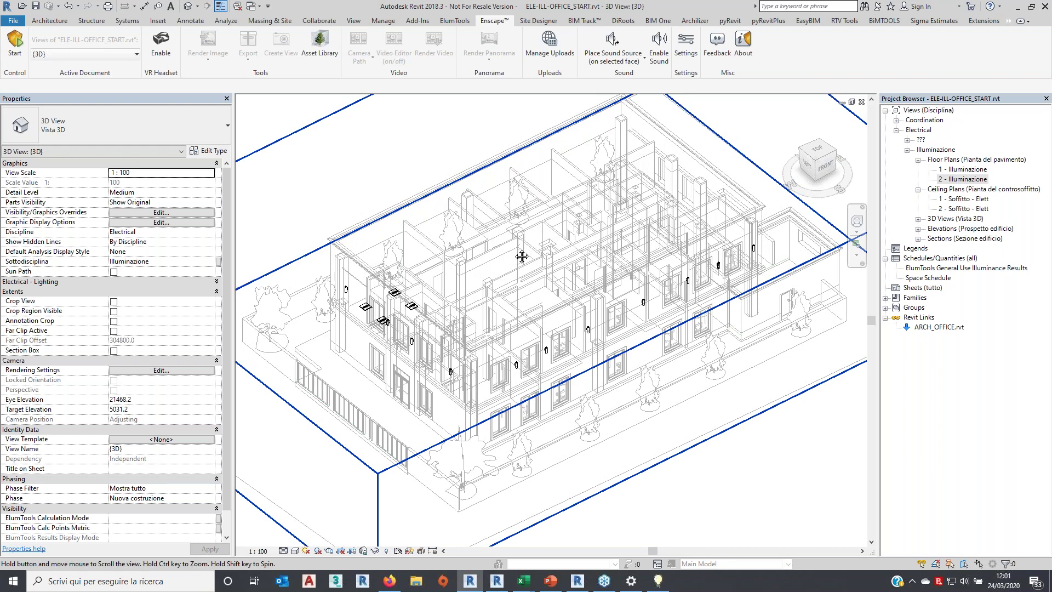
# Launch the Enscape real-time render and open File Explorer while it loads
pyautogui.click(13, 47)
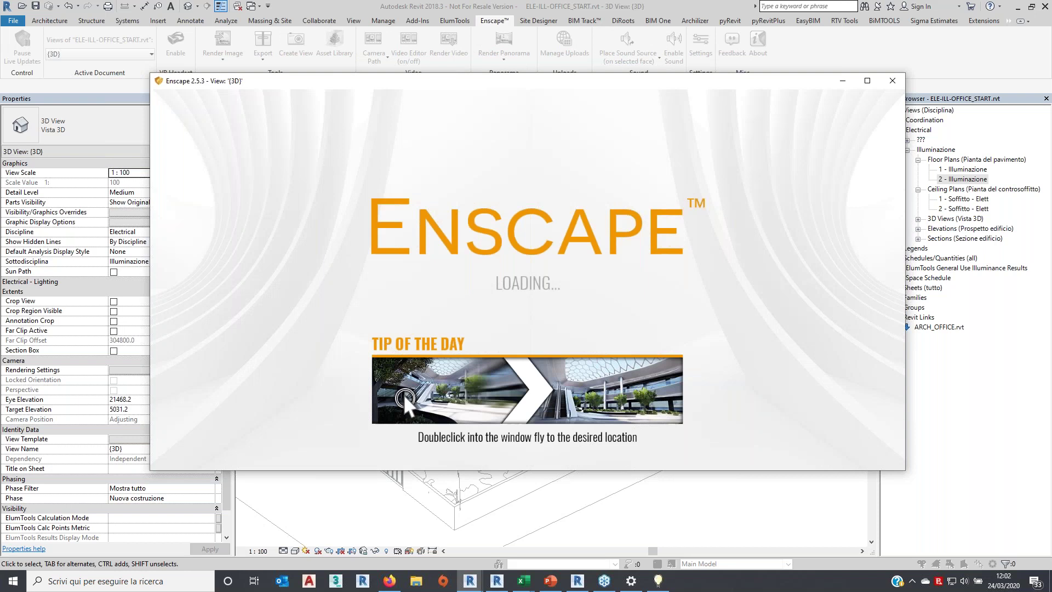
pyautogui.click(418, 585)
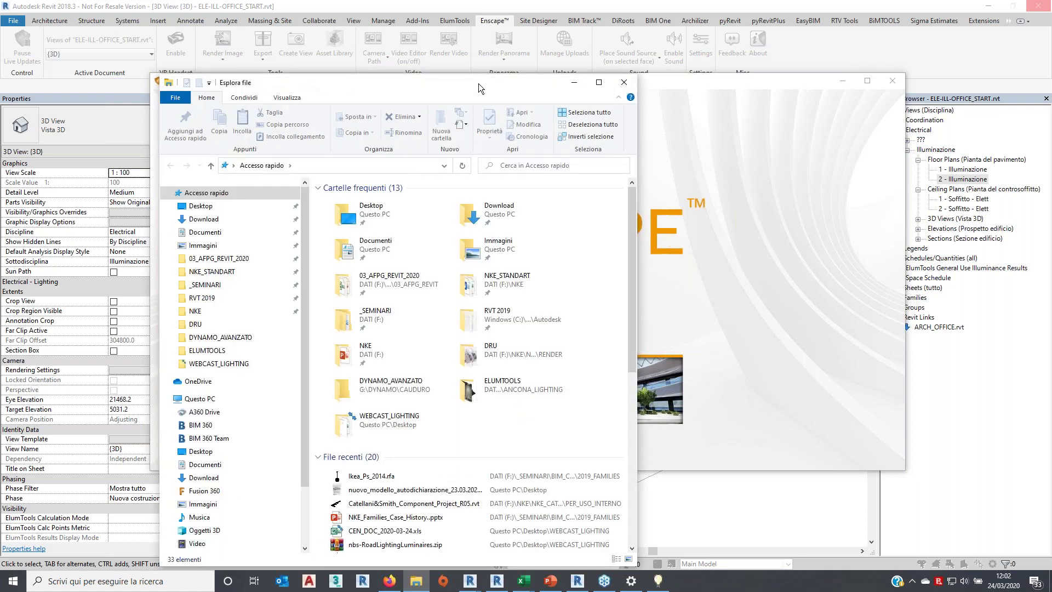
# Open meeting_room_Night.jpg from WEBCAST_LIGHTING > 3DS_MAX > render_output
pyautogui.moveTo(478, 83); pyautogui.dragTo(685, 107)
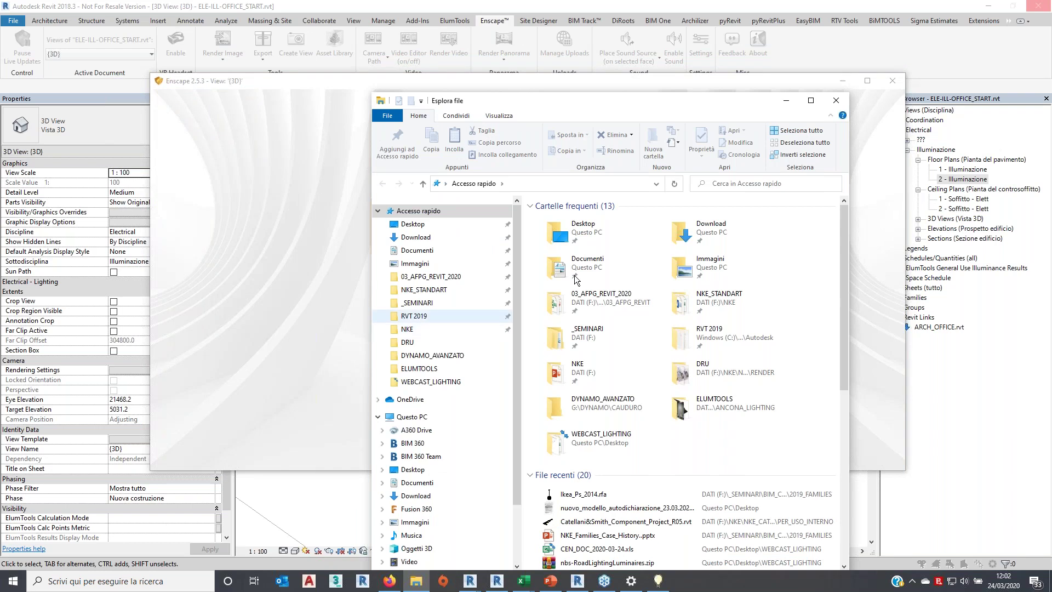
pyautogui.click(785, 101)
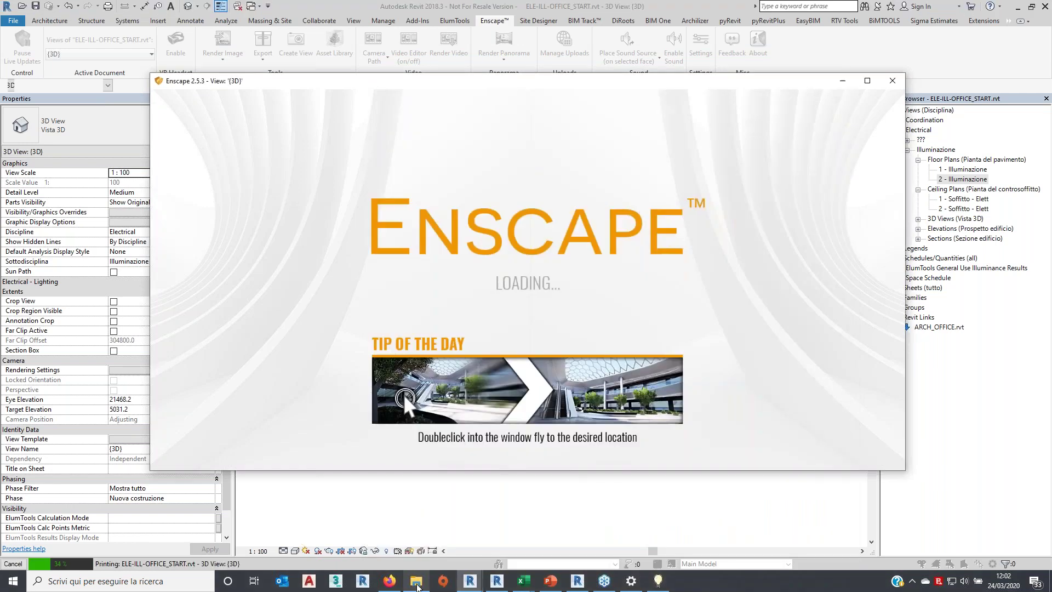
pyautogui.click(417, 581)
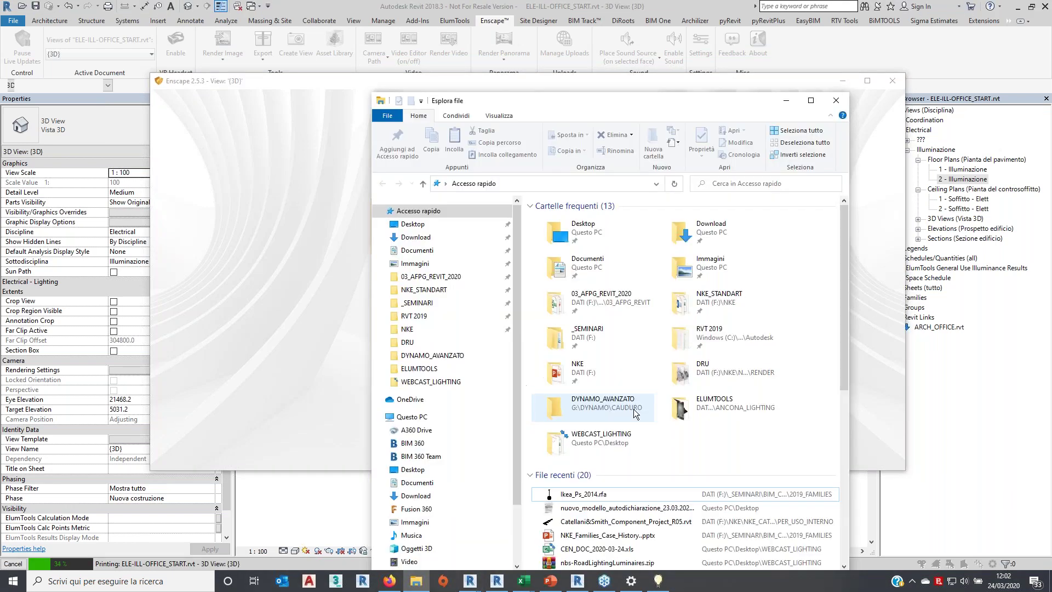
pyautogui.click(450, 383)
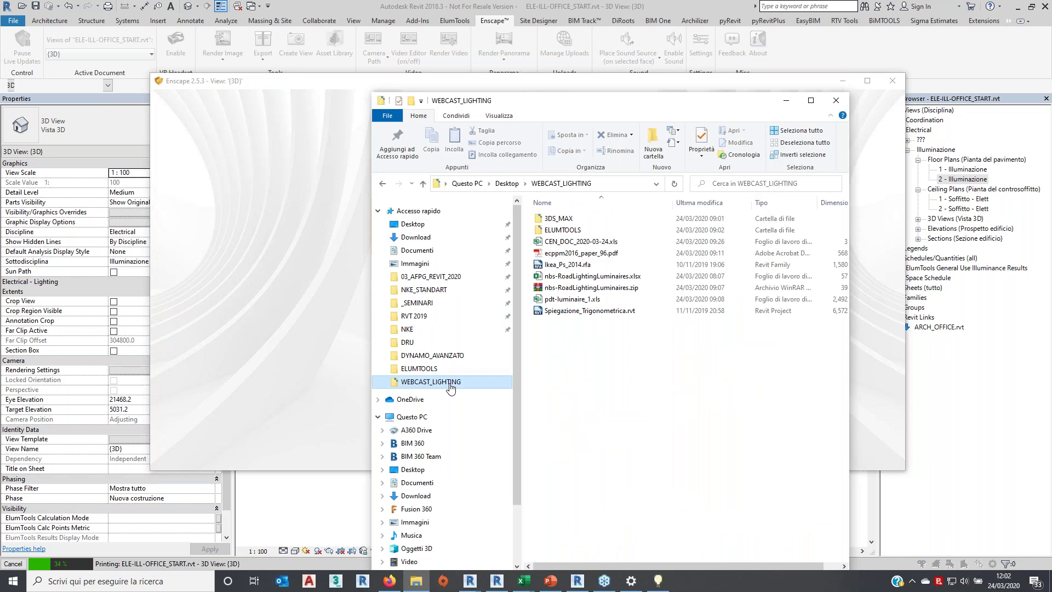
pyautogui.click(570, 219)
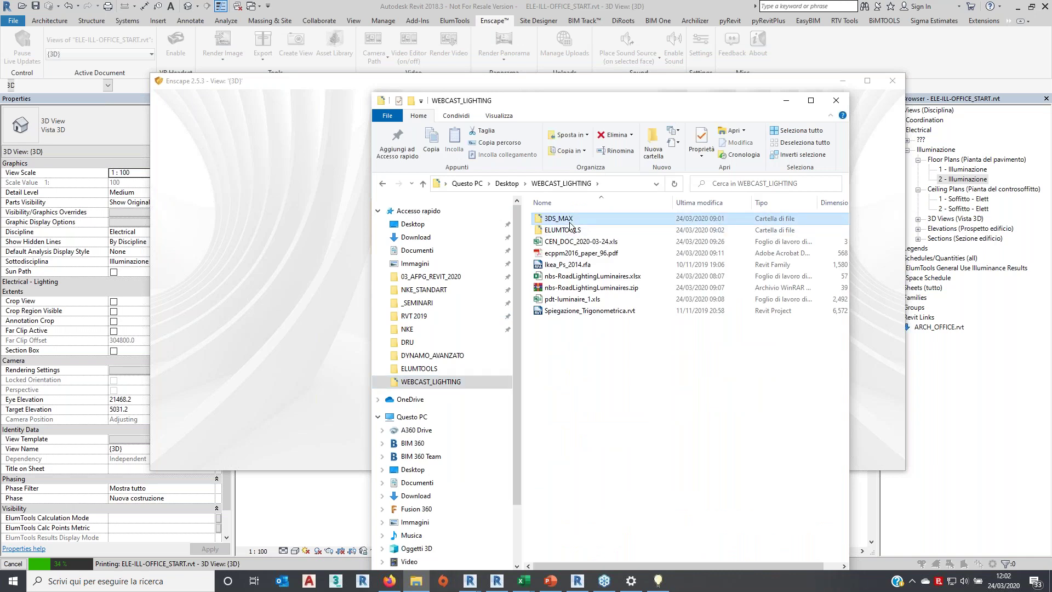
pyautogui.doubleClick(569, 222)
pyautogui.doubleClick(548, 231)
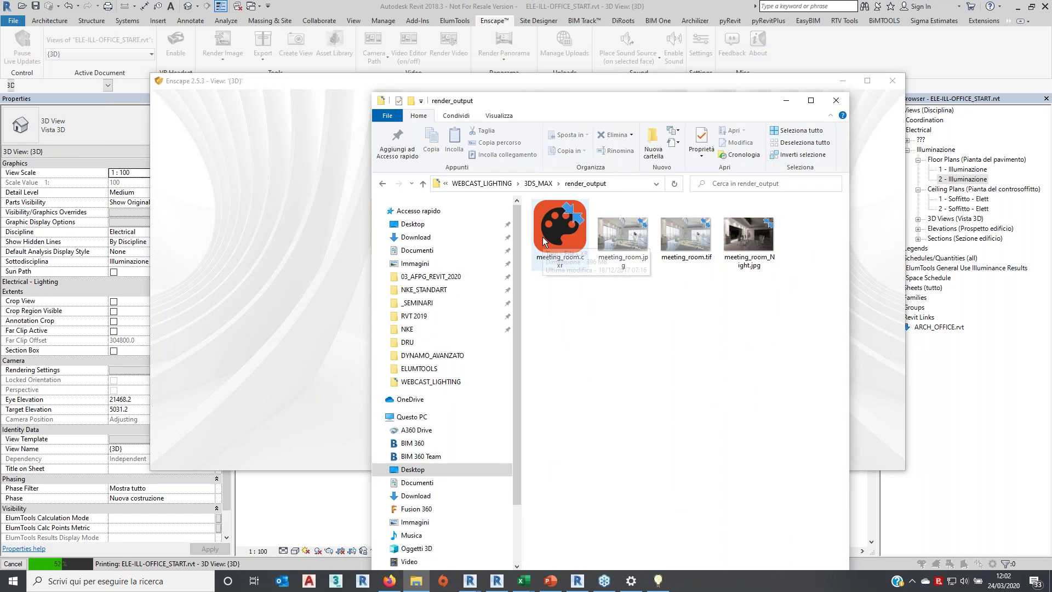
pyautogui.doubleClick(739, 246)
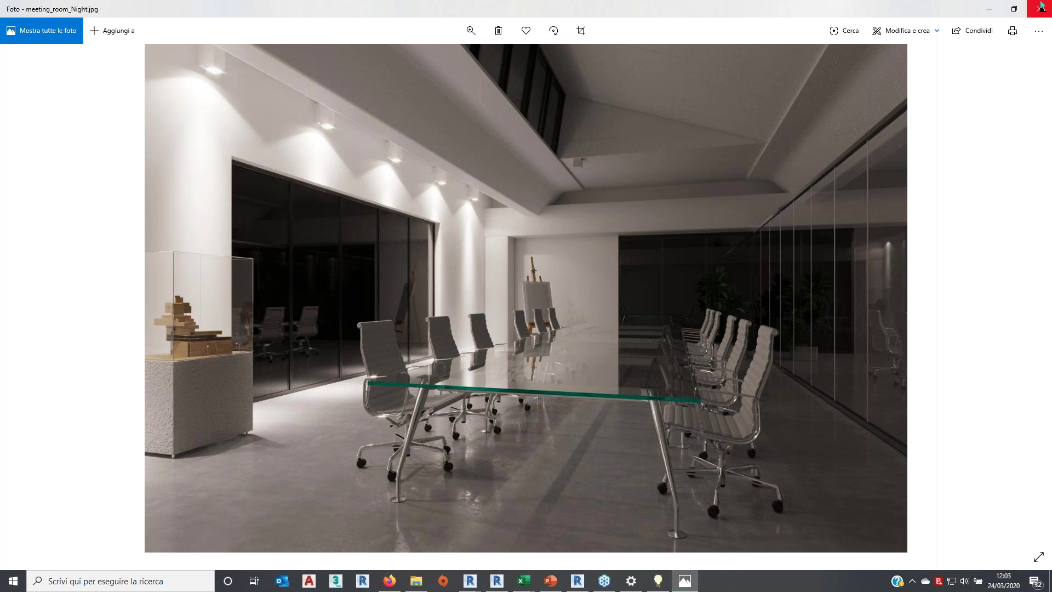
# Review the meeting_room_Night.jpg night render, then minimize Photos
pyautogui.click(990, 14)
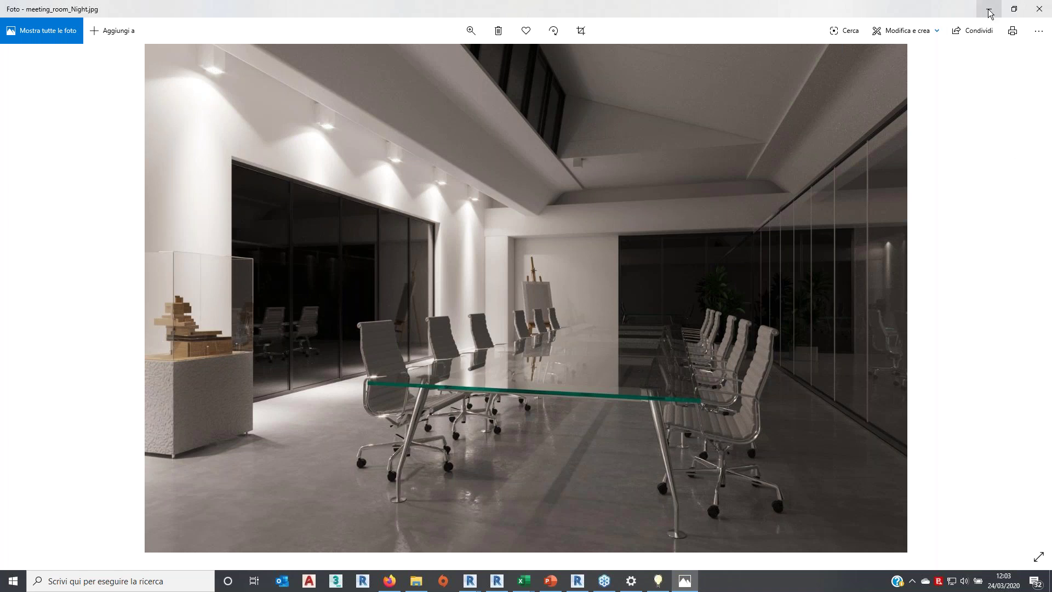
pyautogui.click(989, 13)
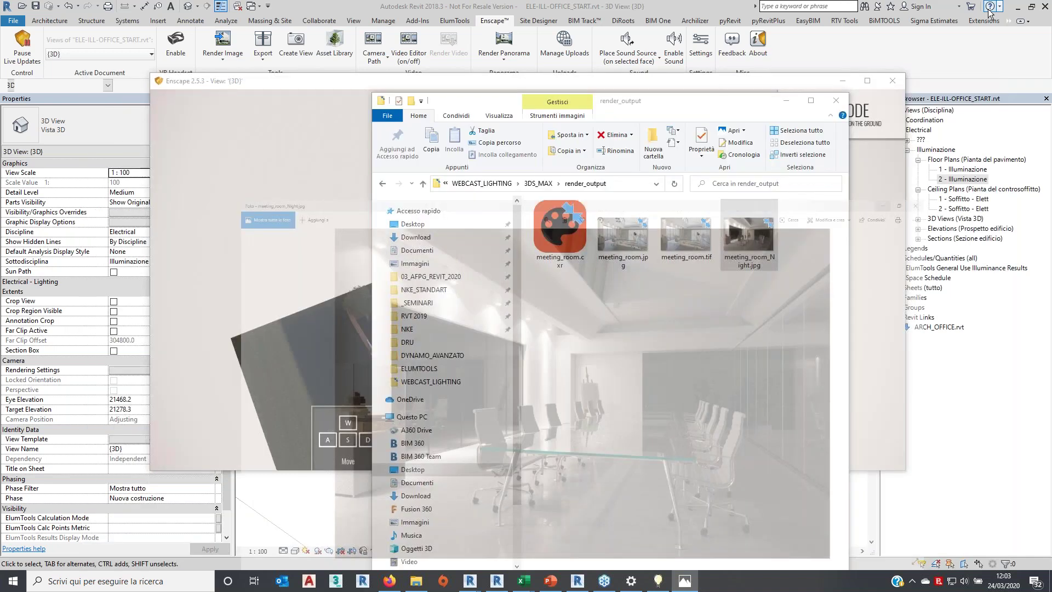
# Maximize the Enscape render and fly the camera in toward the long façade
pyautogui.click(872, 81)
pyautogui.click(872, 81)
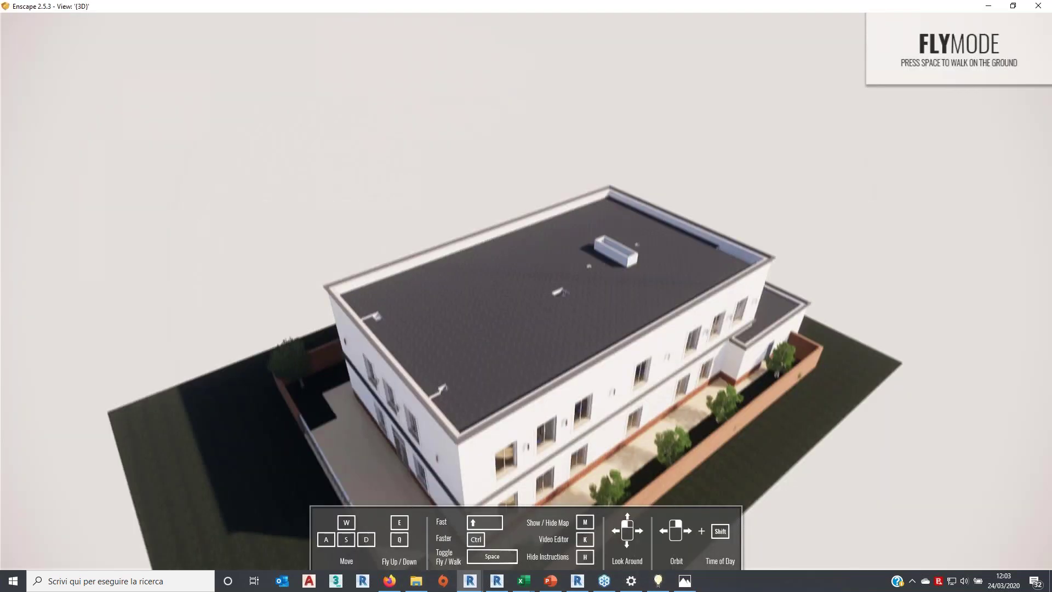
pyautogui.scroll(-2, 622, 416)
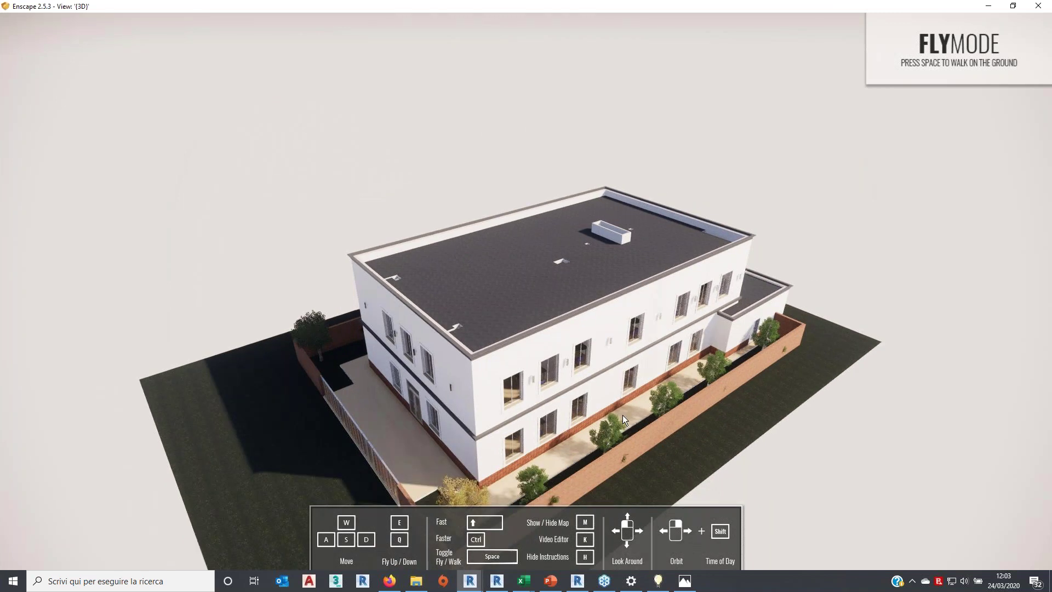
pyautogui.press('a')
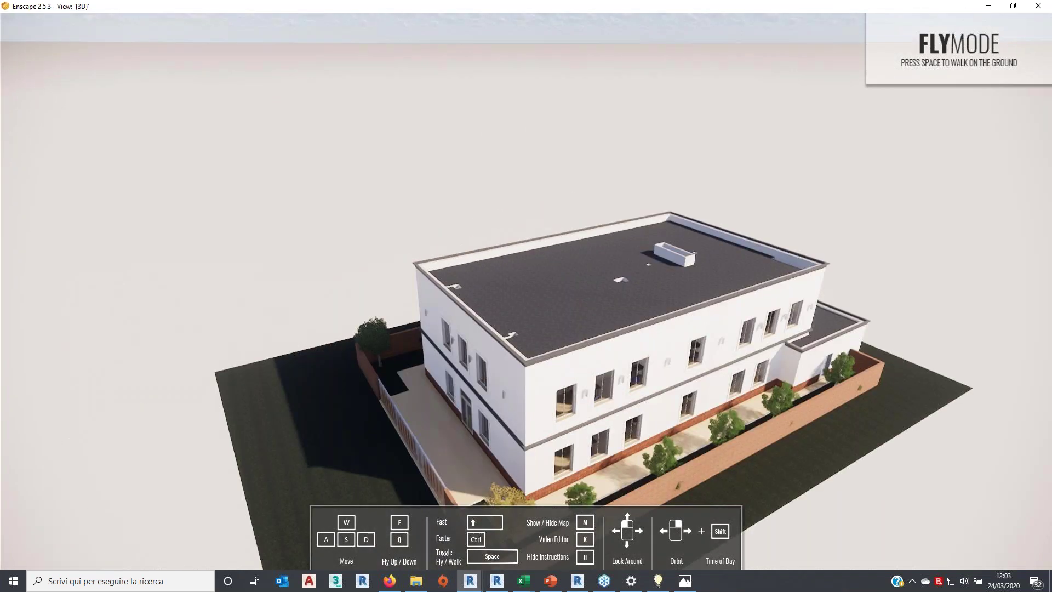
pyautogui.press('q')
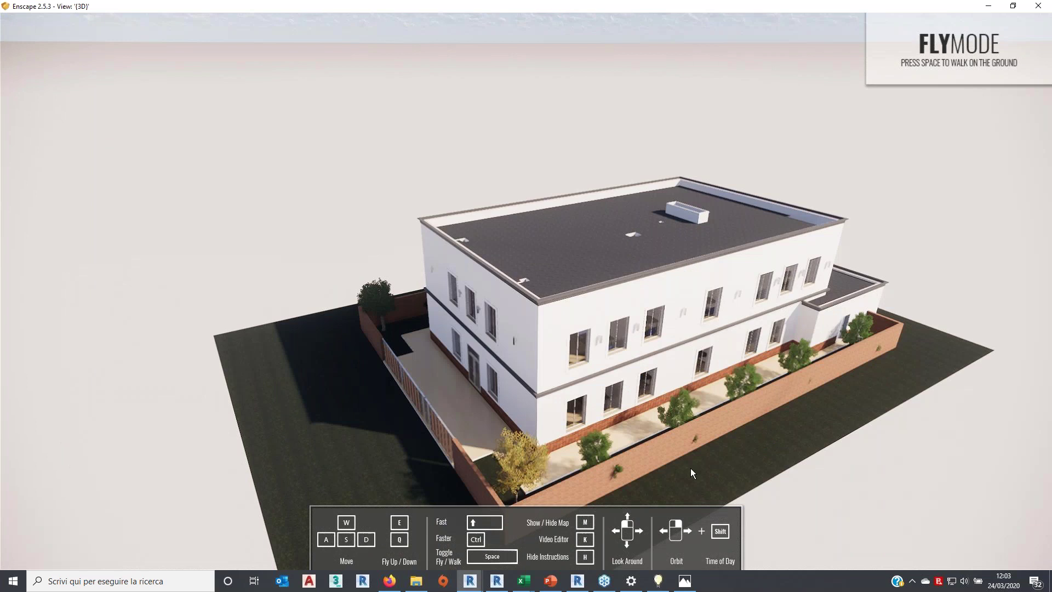
pyautogui.press('w')
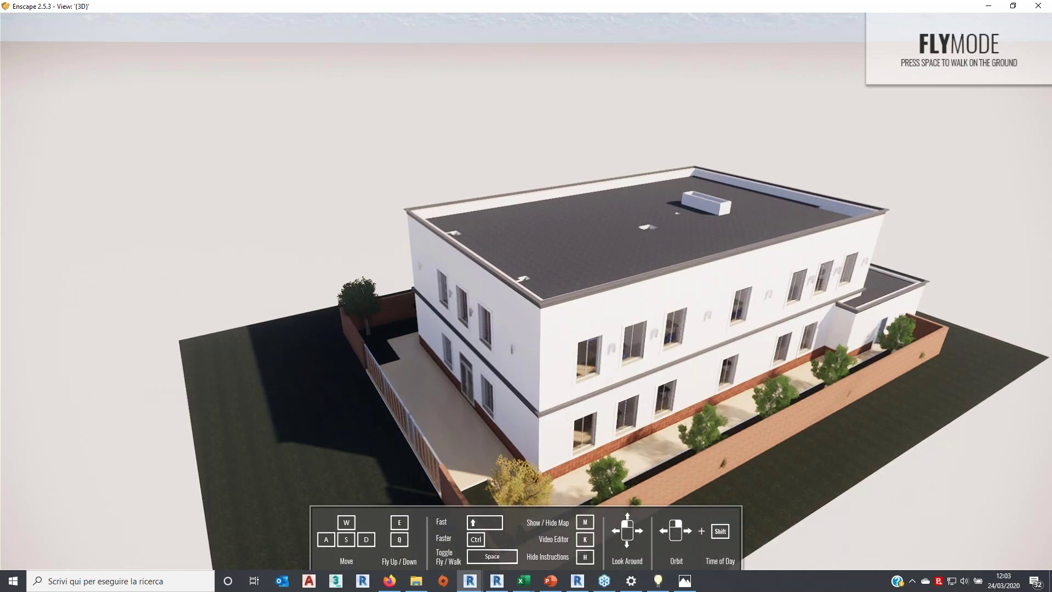
pyautogui.press('w')
pyautogui.press('w')
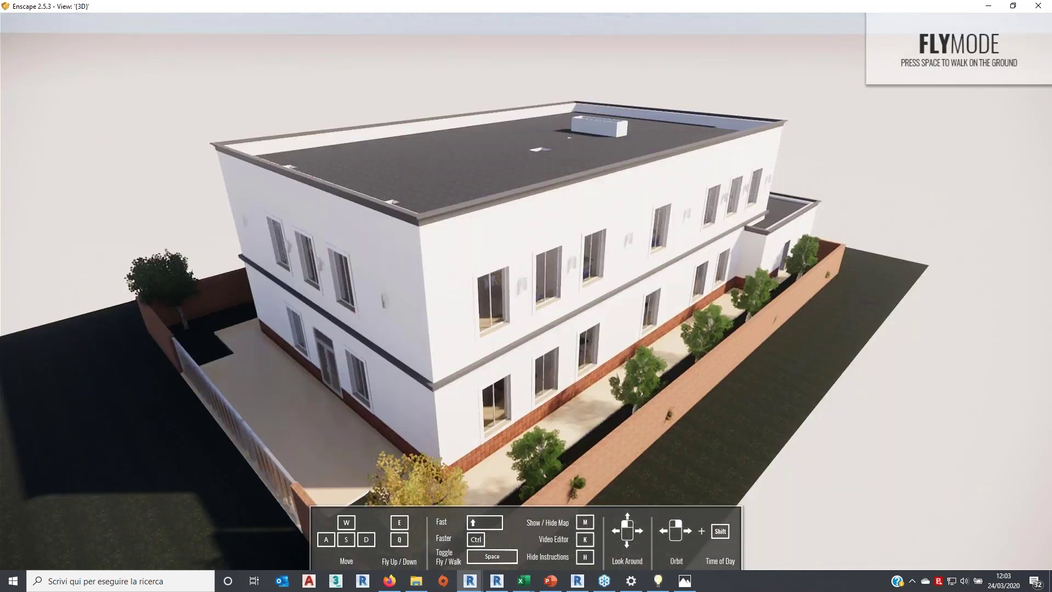
# Shift the time of day to night and frame the lit façade below roof level
pyautogui.press('u')
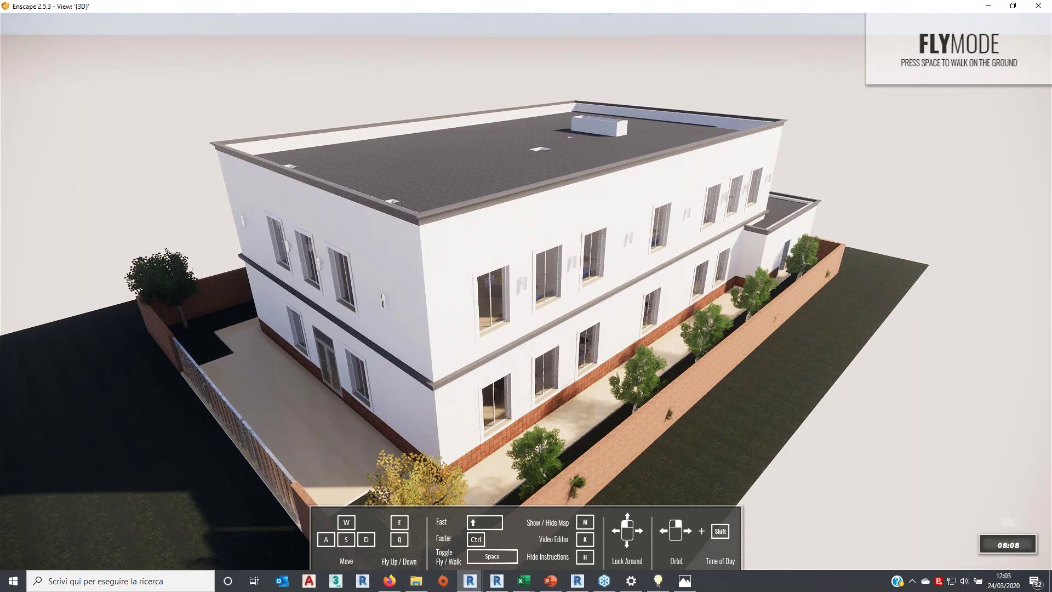
pyautogui.press('u')
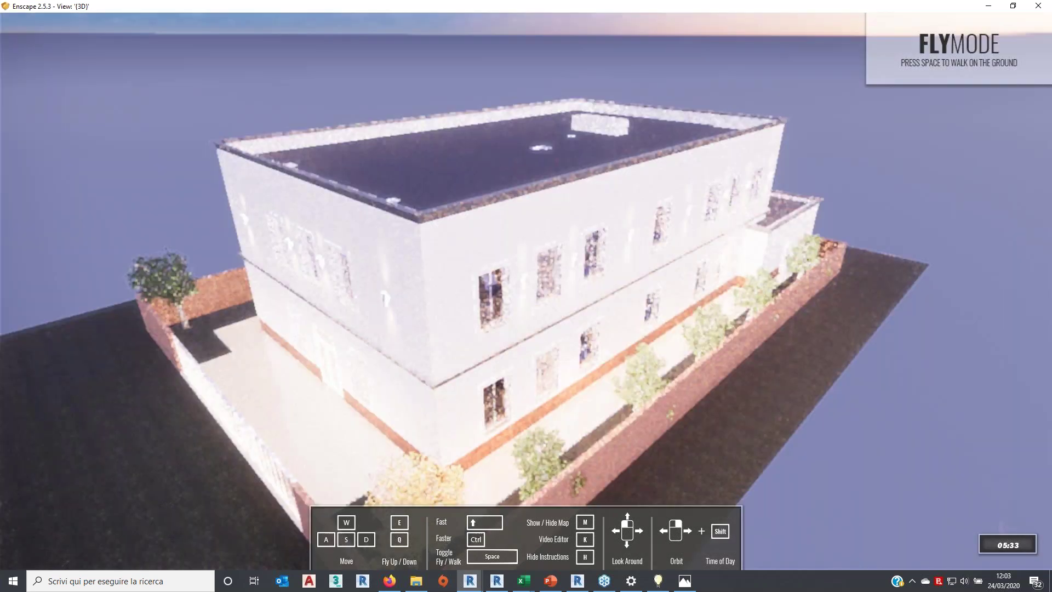
pyautogui.press('u')
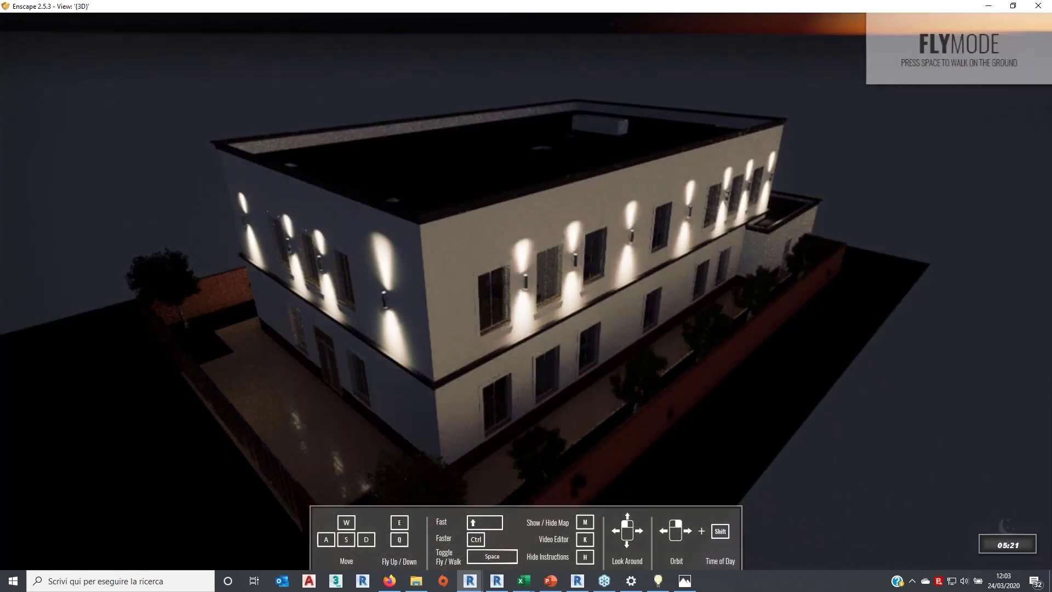
pyautogui.moveTo(720, 371); pyautogui.dragTo(720, 334)
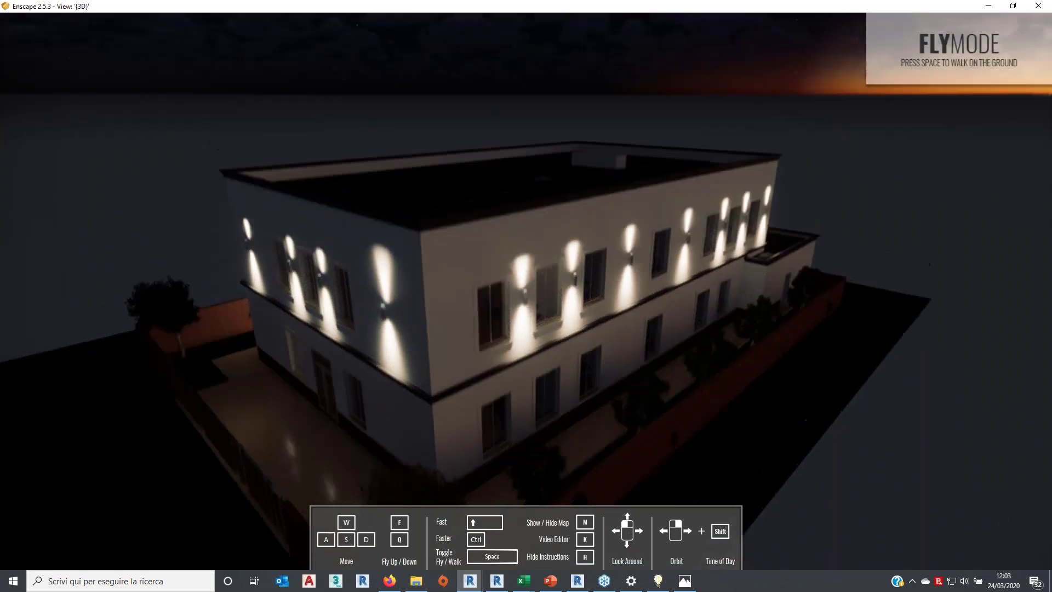
pyautogui.moveTo(677, 482); pyautogui.dragTo(677, 430, button='middle')
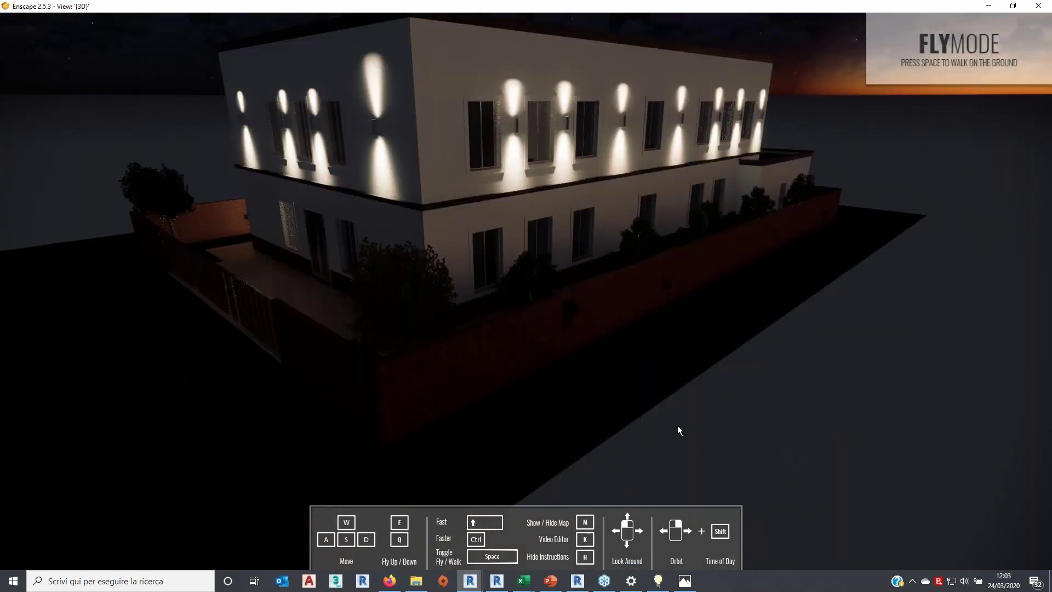
# Fly closer along the façade, set full night, and restore the Enscape window
pyautogui.press('a')
pyautogui.scroll(3, 678, 425)
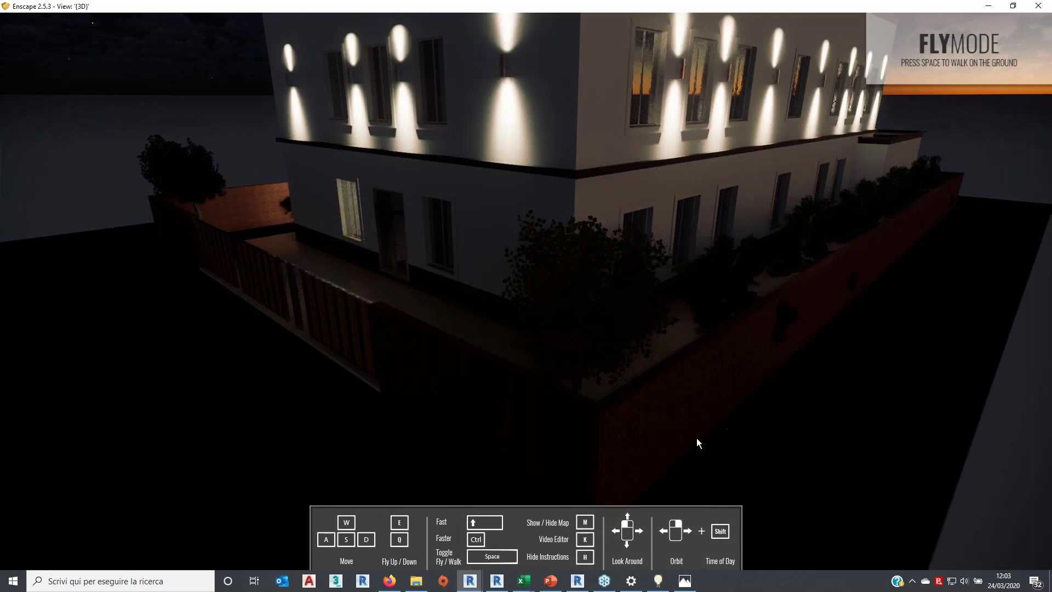
pyautogui.moveTo(696, 438); pyautogui.dragTo(695, 405)
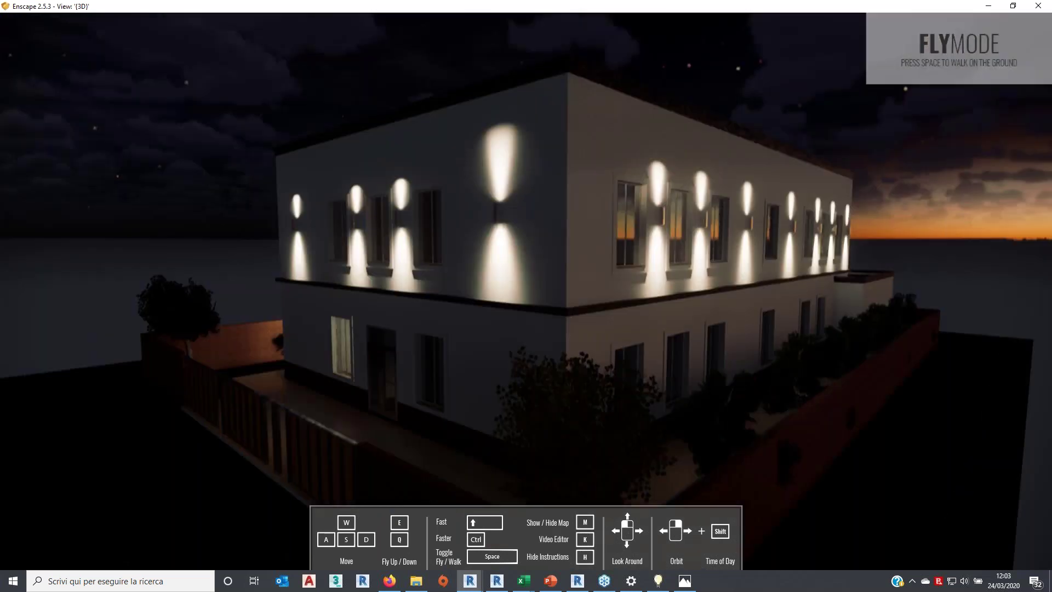
pyautogui.press('w')
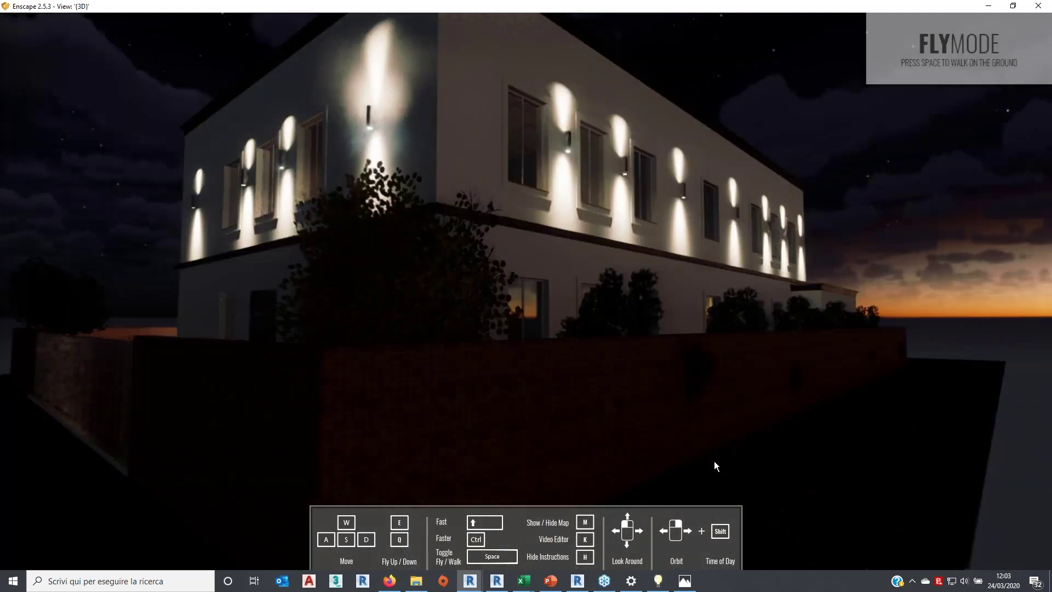
pyautogui.moveTo(714, 466)
pyautogui.keyDown('shift'); pyautogui.mouseDown(button='right')
pyautogui.moveTo(789, 466)
pyautogui.moveTo(750, 466)
pyautogui.moveTo(761, 466)
pyautogui.mouseUp(button='right'); pyautogui.keyUp('shift')
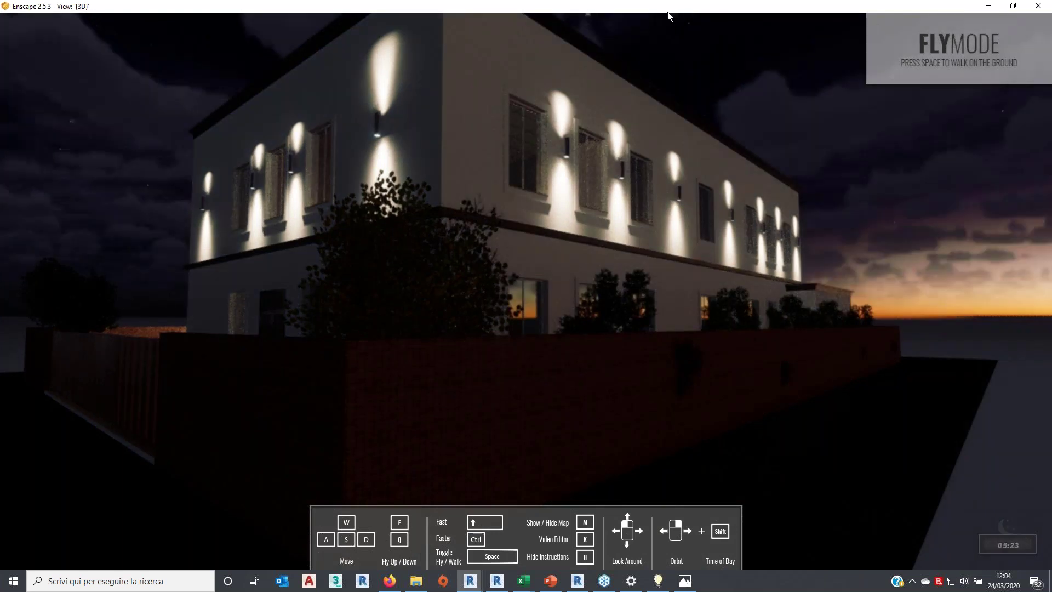
pyautogui.doubleClick(668, 11)
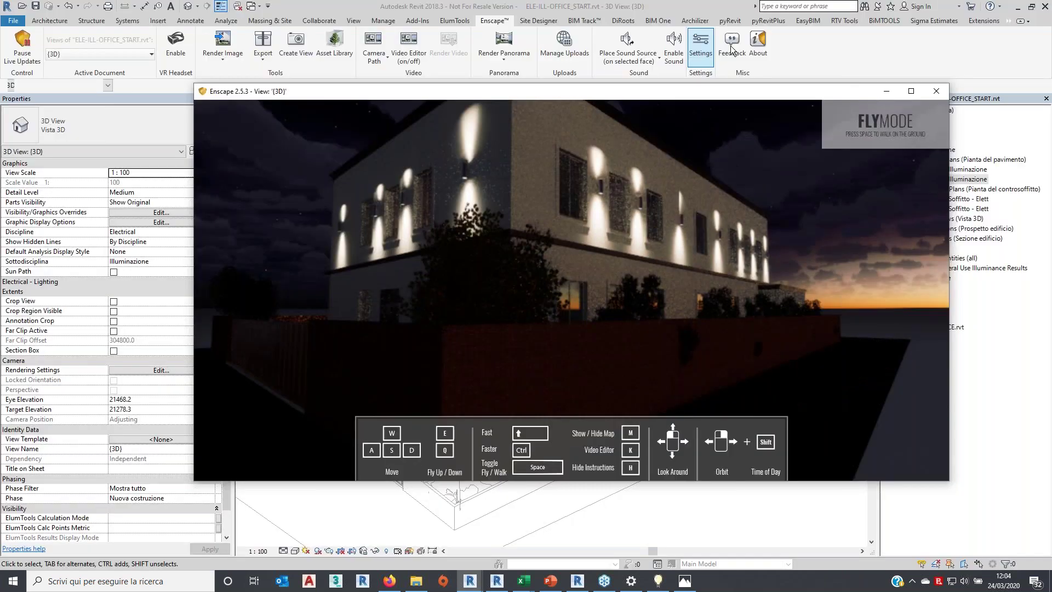
# Open Enscape settings, view the ElumTools UFFICIO 26 illuminance viewer, then return to the render
pyautogui.click(701, 43)
pyautogui.moveTo(658, 580)
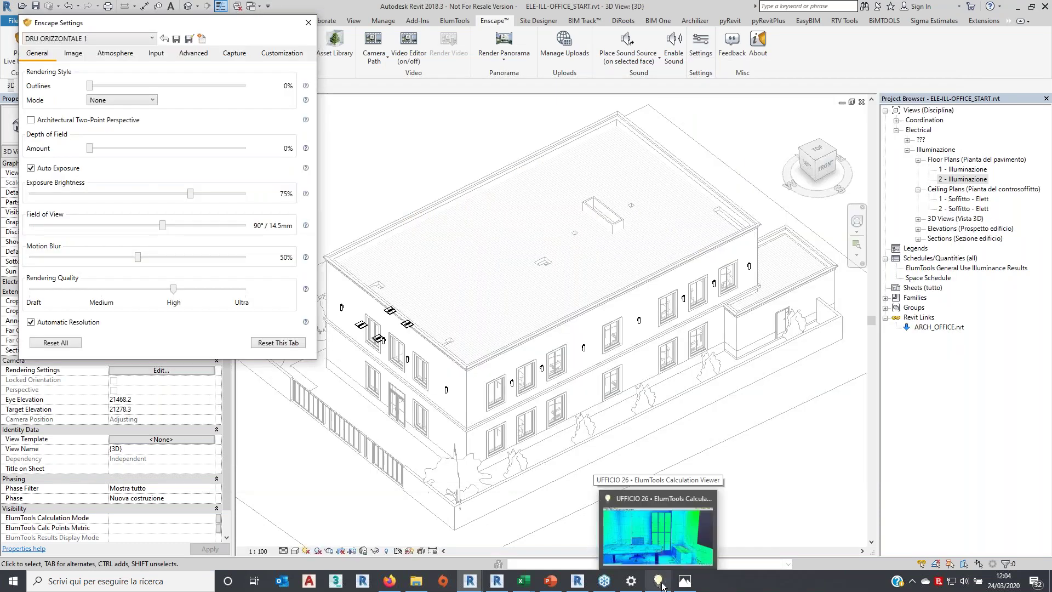
pyautogui.click(662, 586)
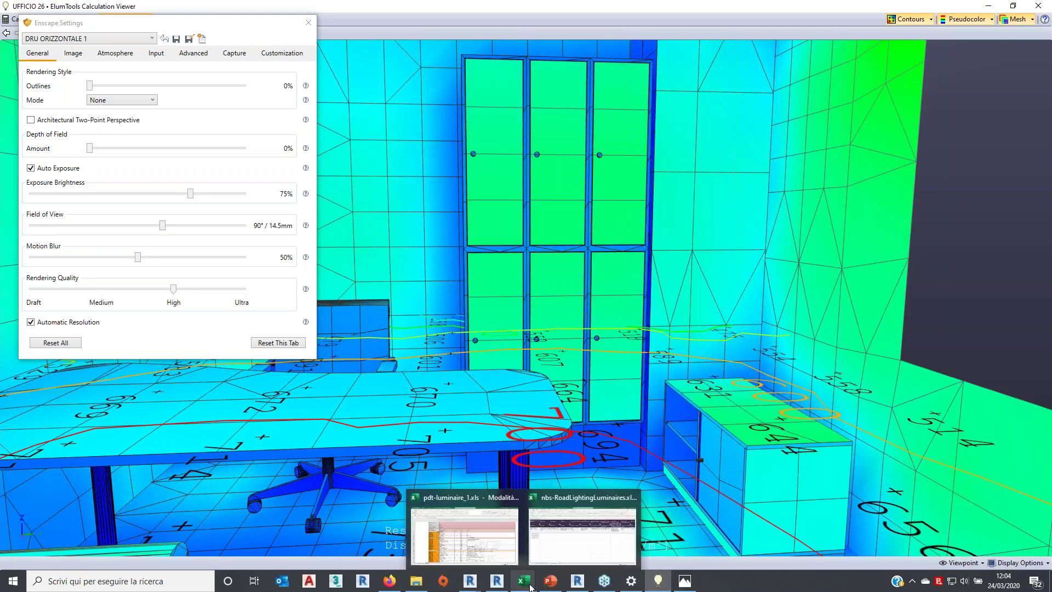
pyautogui.moveTo(469, 580)
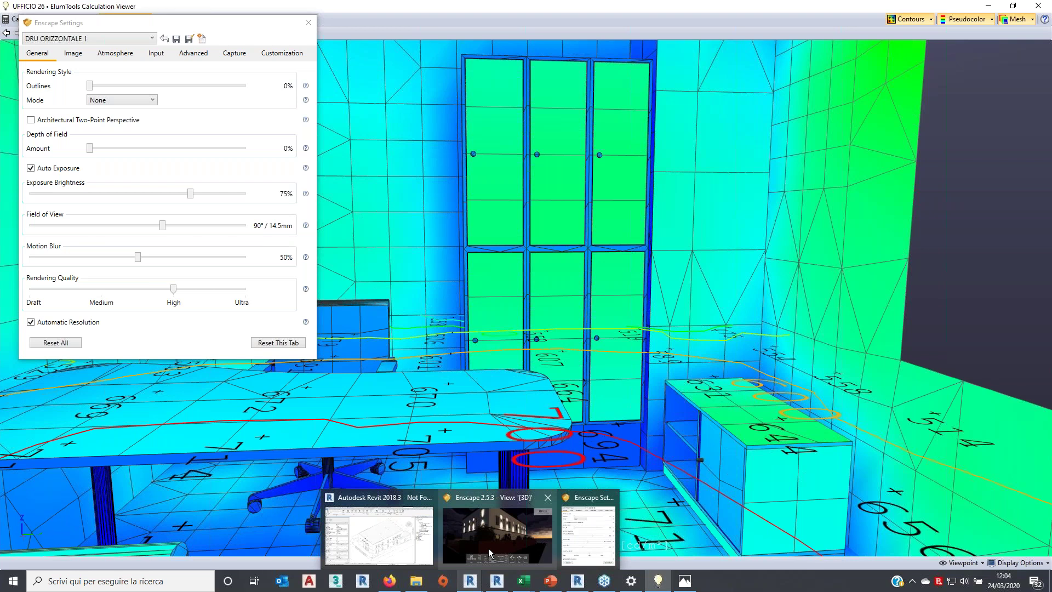
pyautogui.click(489, 551)
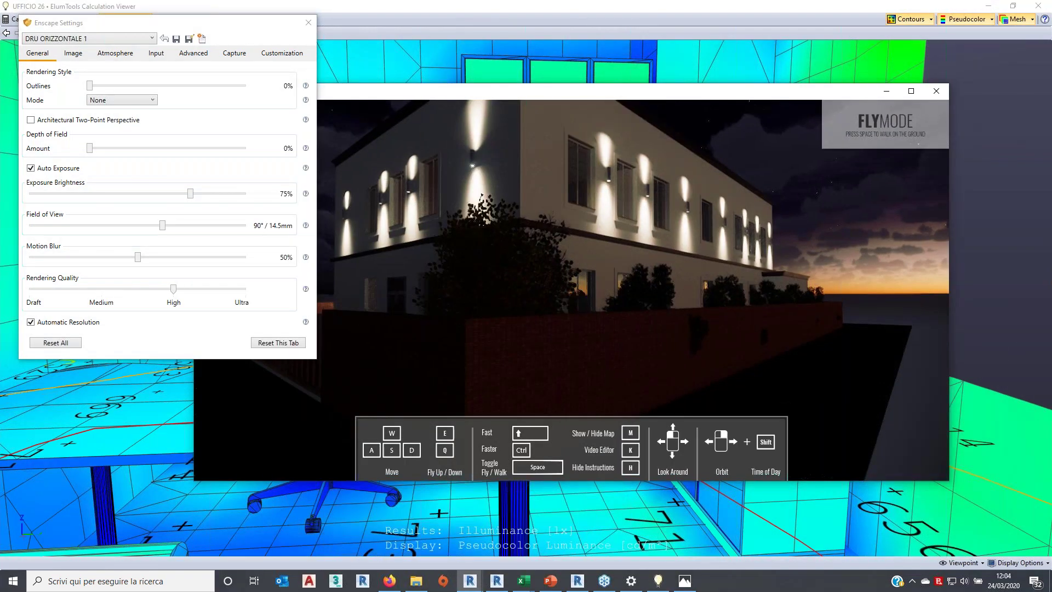
# Bring the Enscape night exterior render forward, moving its window up and to the right
pyautogui.moveTo(707, 92); pyautogui.dragTo(763, 56)
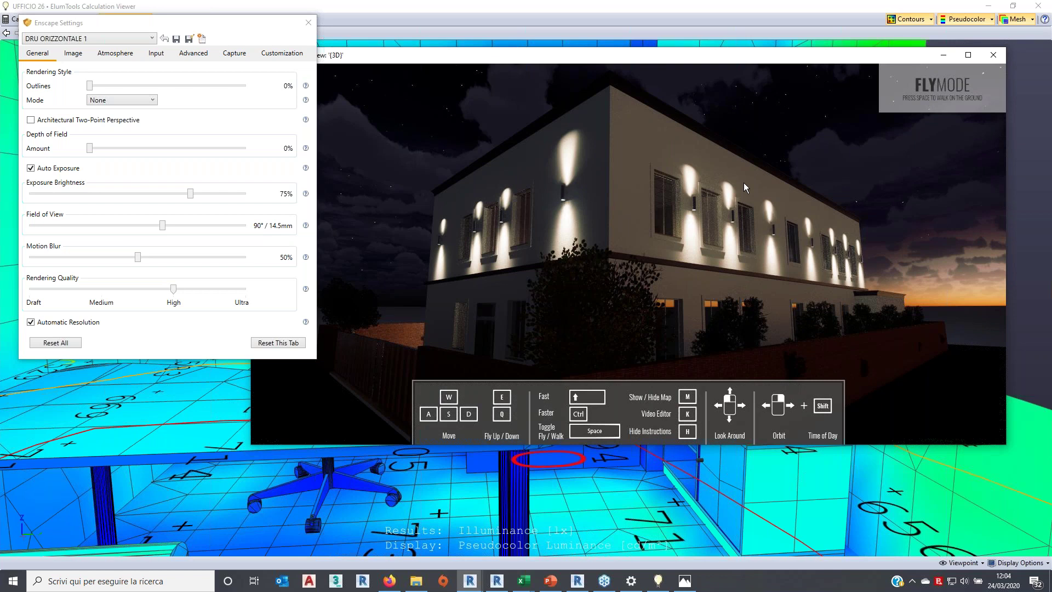
# Fly along the facade and through the wall into the lit office
pyautogui.press('w')
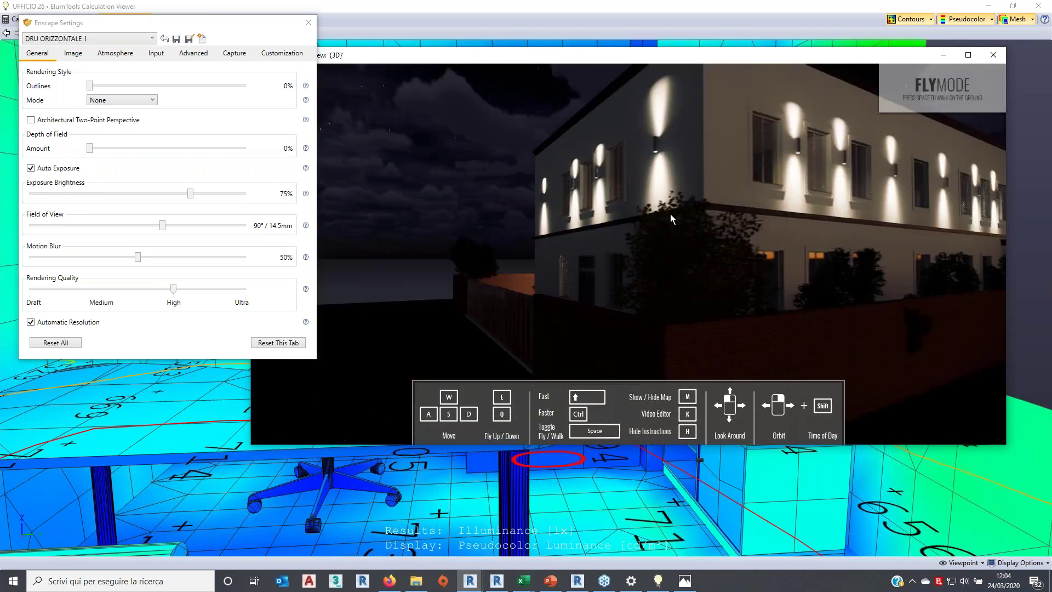
pyautogui.press('w')
pyautogui.press('w')
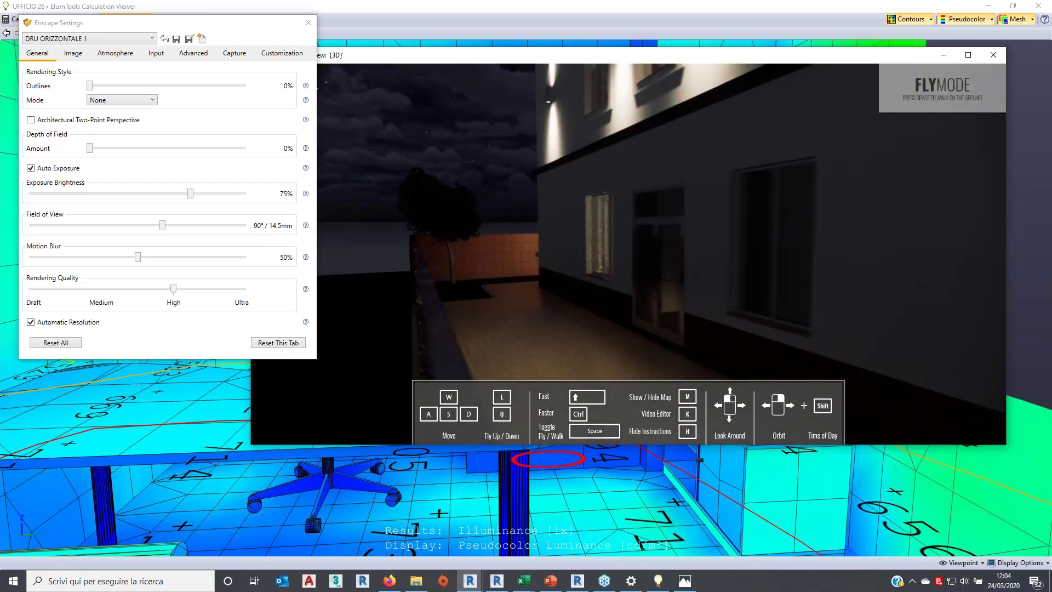
pyautogui.press('w')
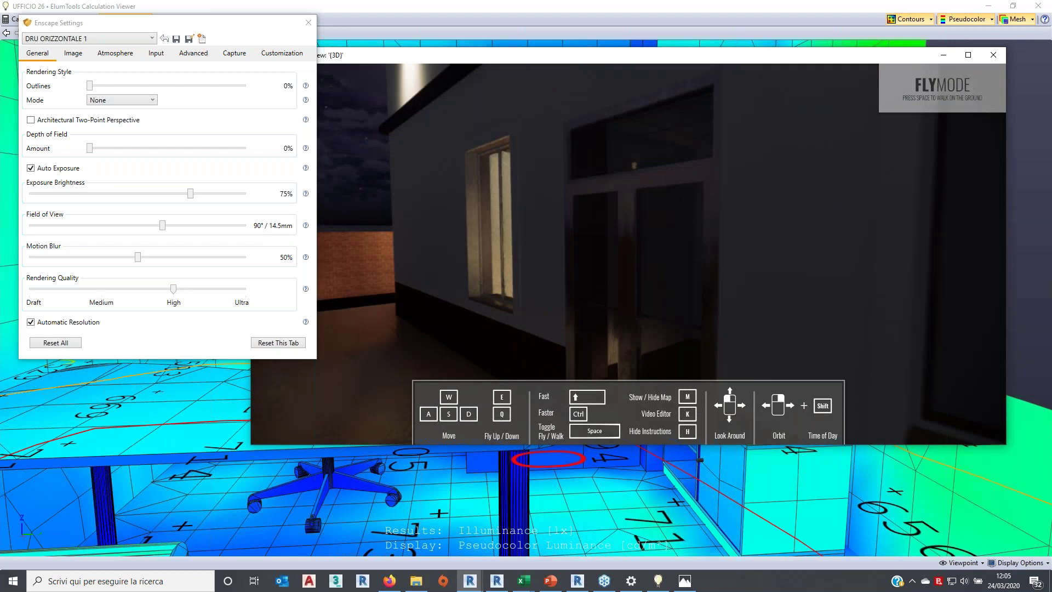
pyautogui.press('w')
pyautogui.press('w')
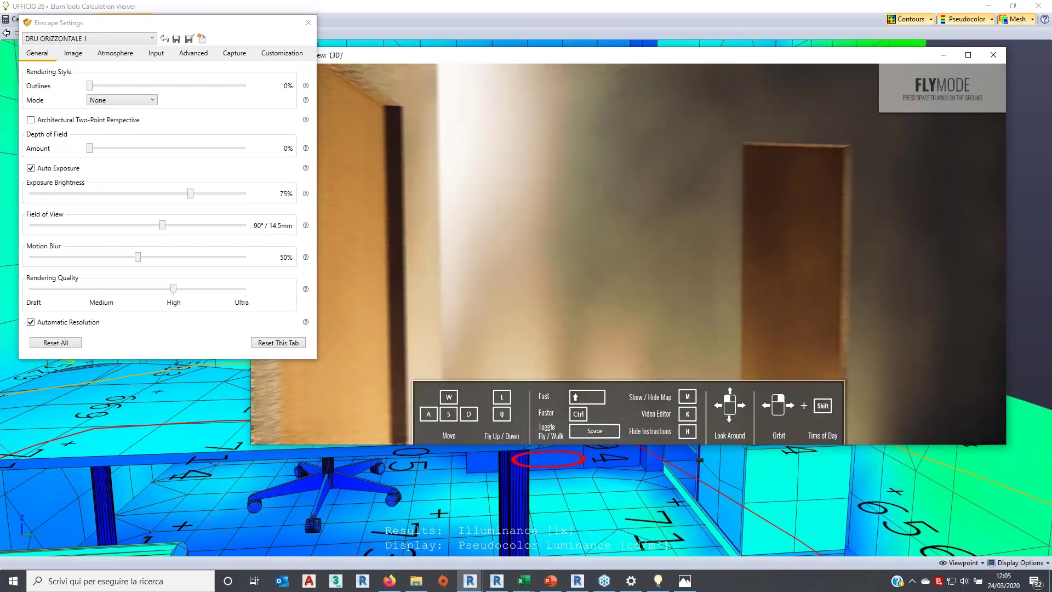
pyautogui.press('w')
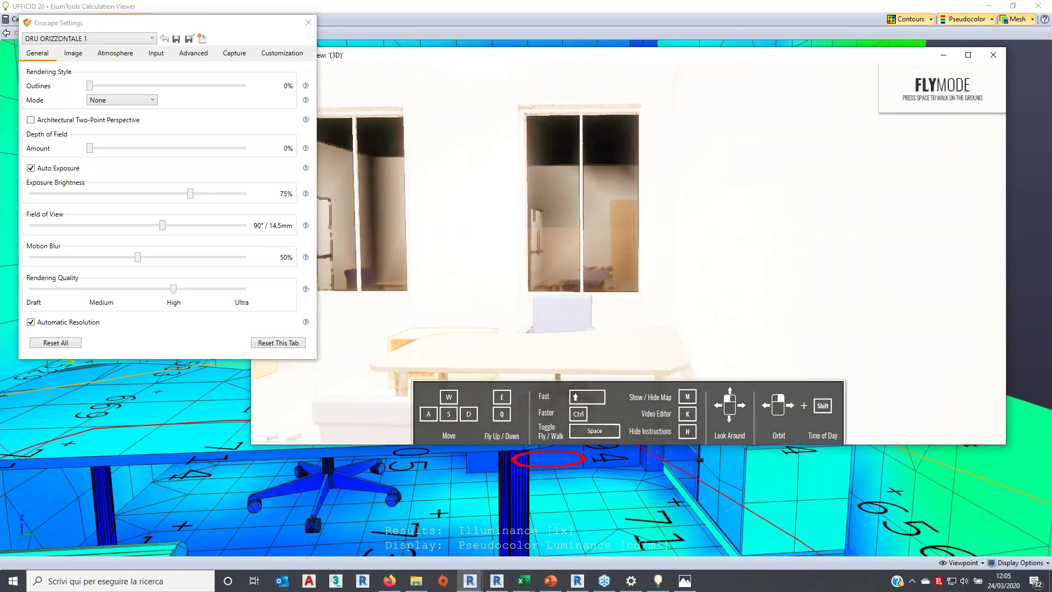
pyautogui.press('space')
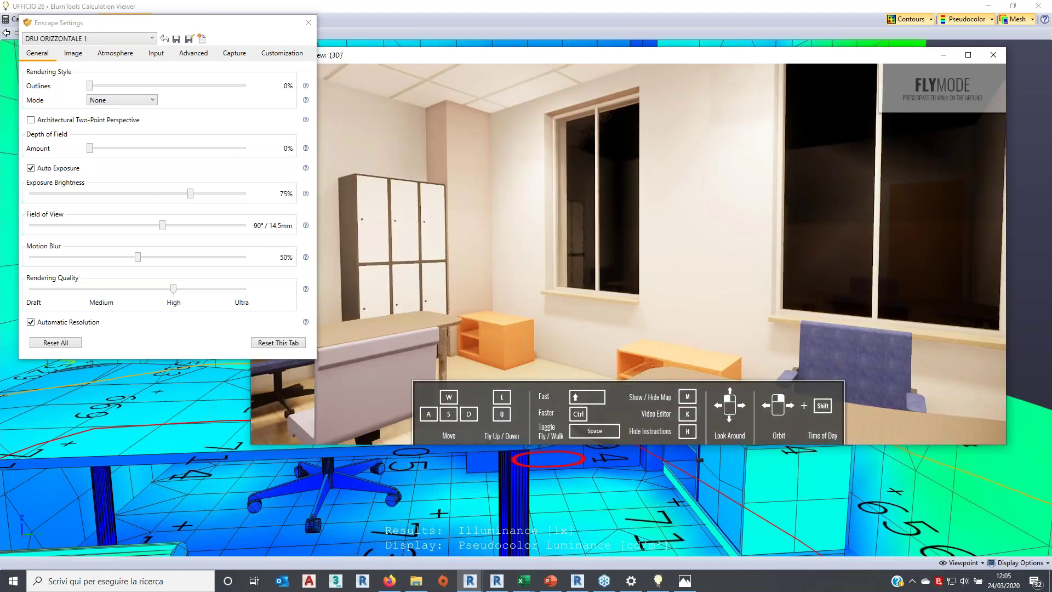
# Look around the office's ceiling, lockers and window, then move sideways toward the desk and chairs
pyautogui.moveTo(625, 246); pyautogui.dragTo(625, 137)
pyautogui.moveTo(719, 164); pyautogui.dragTo(719, 253)
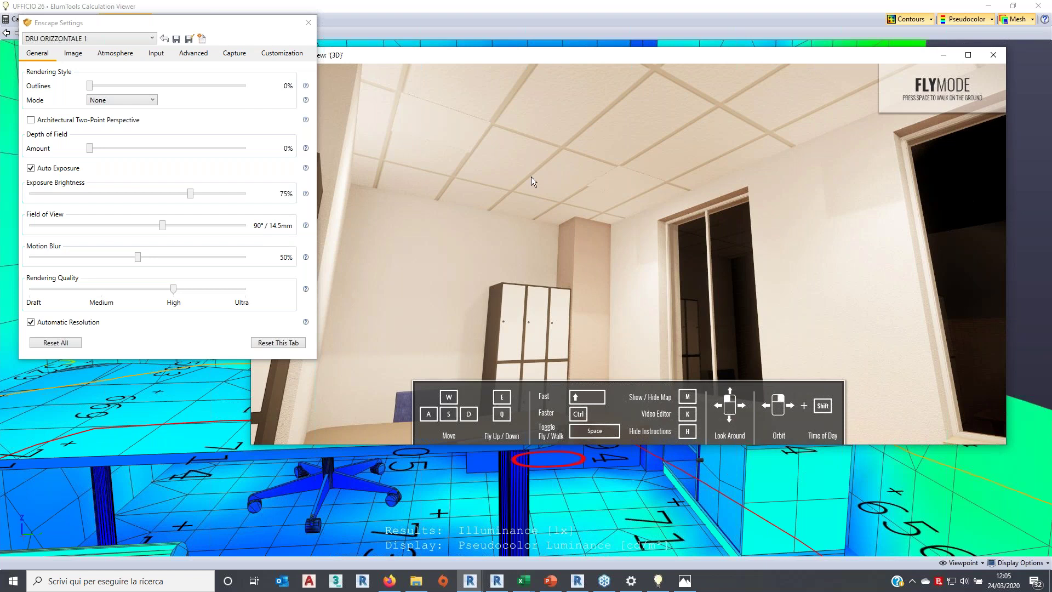
pyautogui.moveTo(650, 140)
pyautogui.mouseDown()
pyautogui.moveTo(615, 165)
pyautogui.moveTo(641, 118)
pyautogui.mouseUp()
pyautogui.press('d')
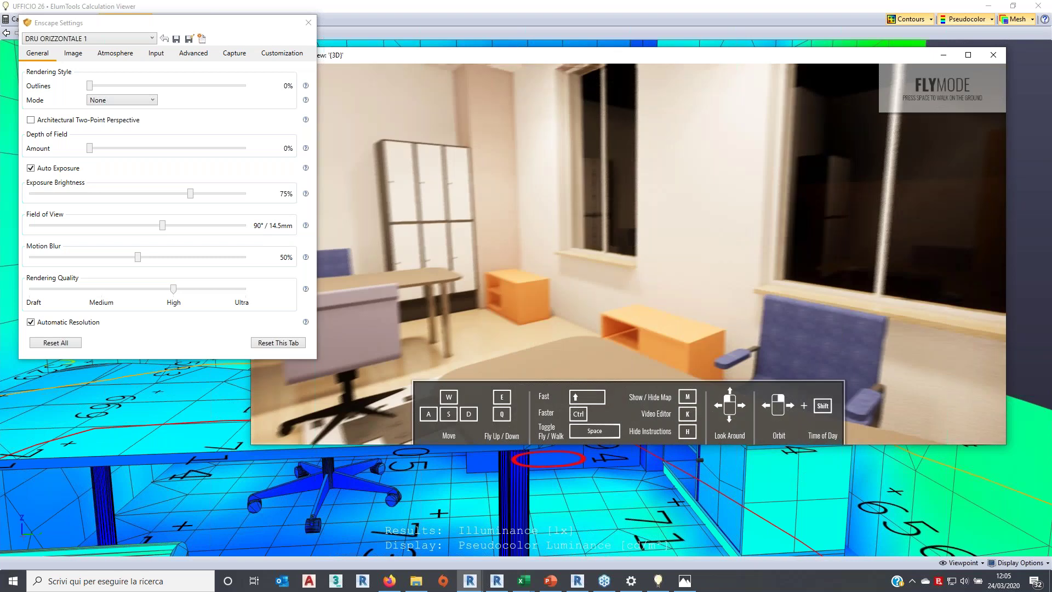
pyautogui.press('d')
pyautogui.moveTo(630, 219)
pyautogui.mouseDown()
pyautogui.moveTo(548, 274)
pyautogui.moveTo(658, 246)
pyautogui.mouseUp()
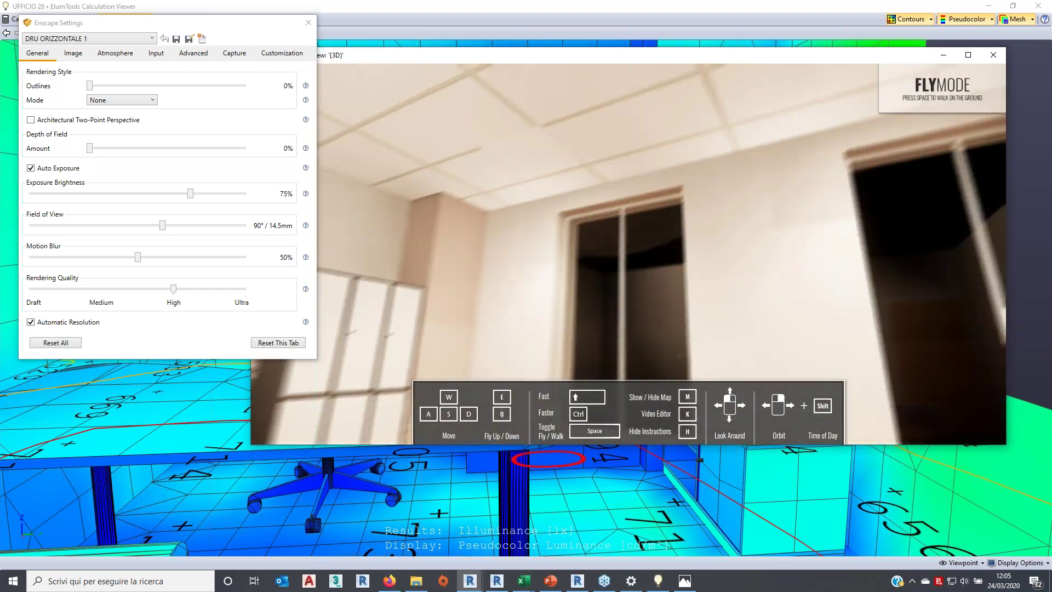
pyautogui.moveTo(603, 220); pyautogui.dragTo(602, 302)
# Shift the time of day to about 07:40 for daylight and look around the office
pyautogui.moveTo(602, 247)
pyautogui.keyDown('shift'); pyautogui.mouseDown(button='right')
pyautogui.moveTo(548, 246)
pyautogui.moveTo(602, 247)
pyautogui.mouseUp(button='right'); pyautogui.keyUp('shift')
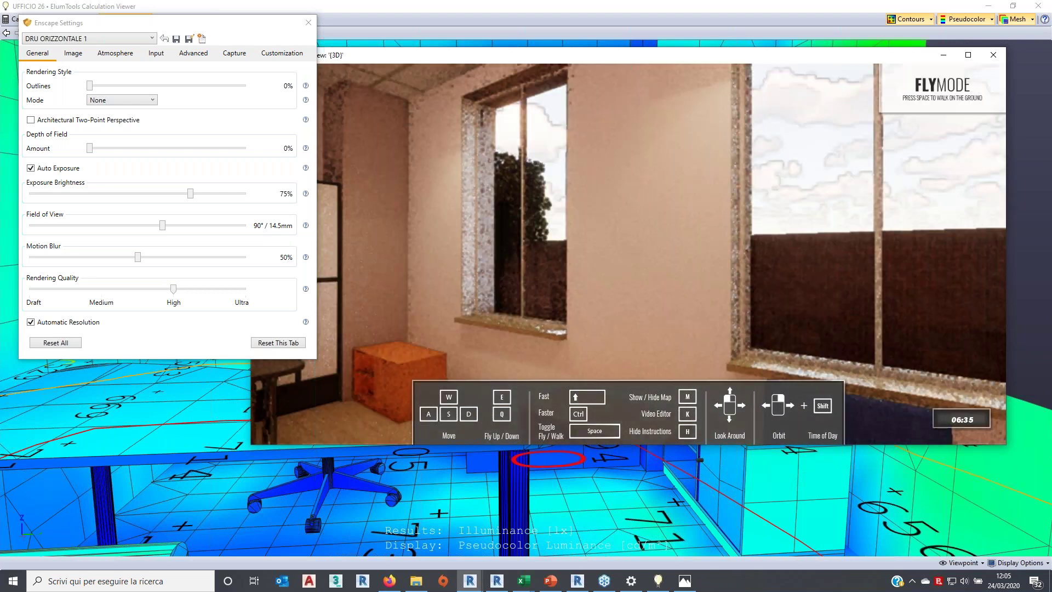
pyautogui.keyDown('shift'); pyautogui.moveTo(548, 183); pyautogui.dragTo(578, 183, button='right'); pyautogui.keyUp('shift')
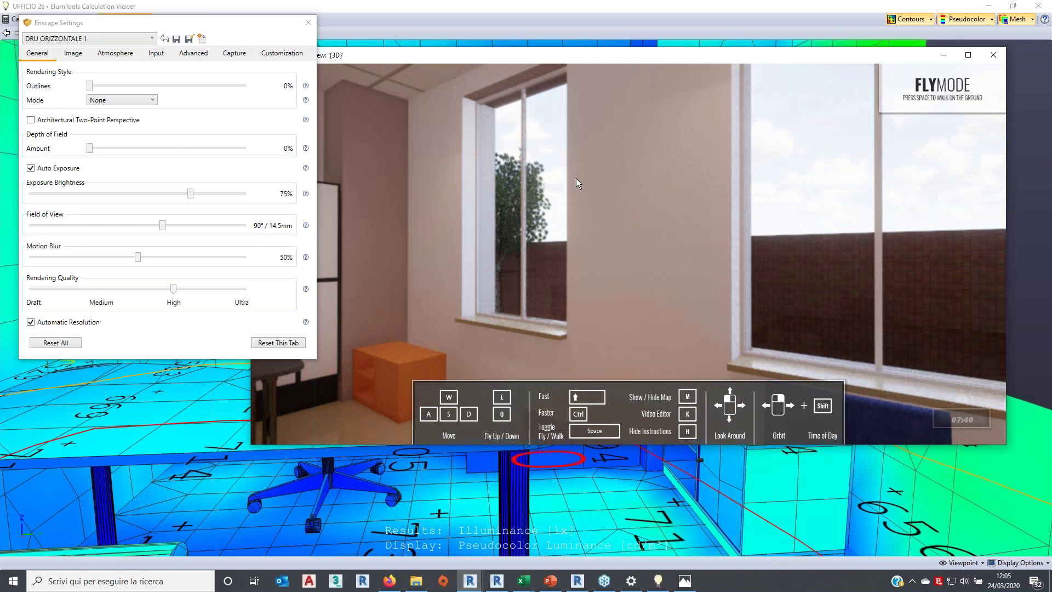
pyautogui.moveTo(577, 183); pyautogui.dragTo(493, 154)
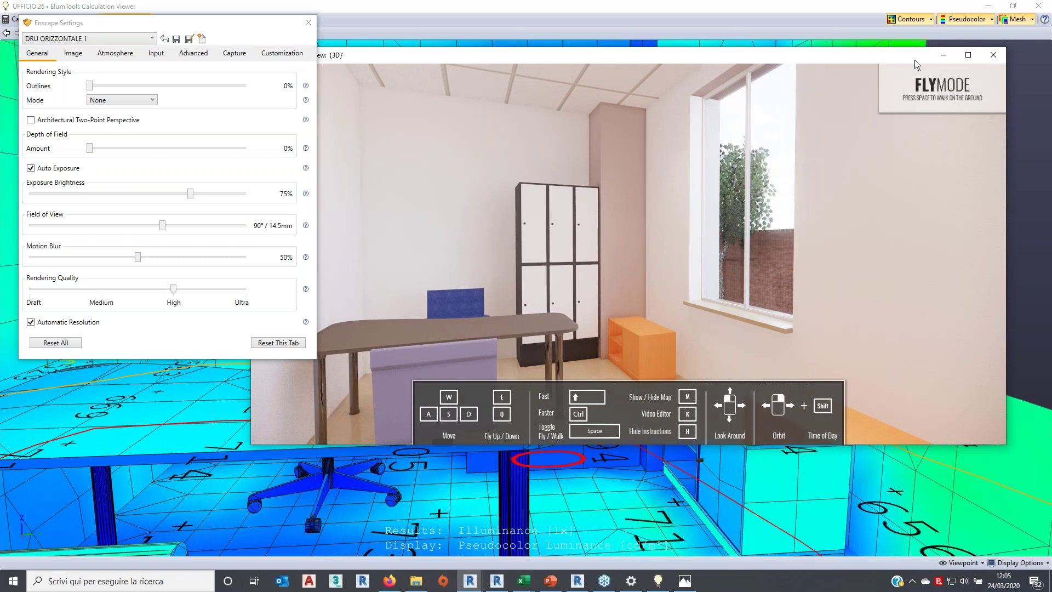
# Minimize Enscape, pan the Revit building view, then switch to the Catellani&Smith fixture model
pyautogui.click(945, 55)
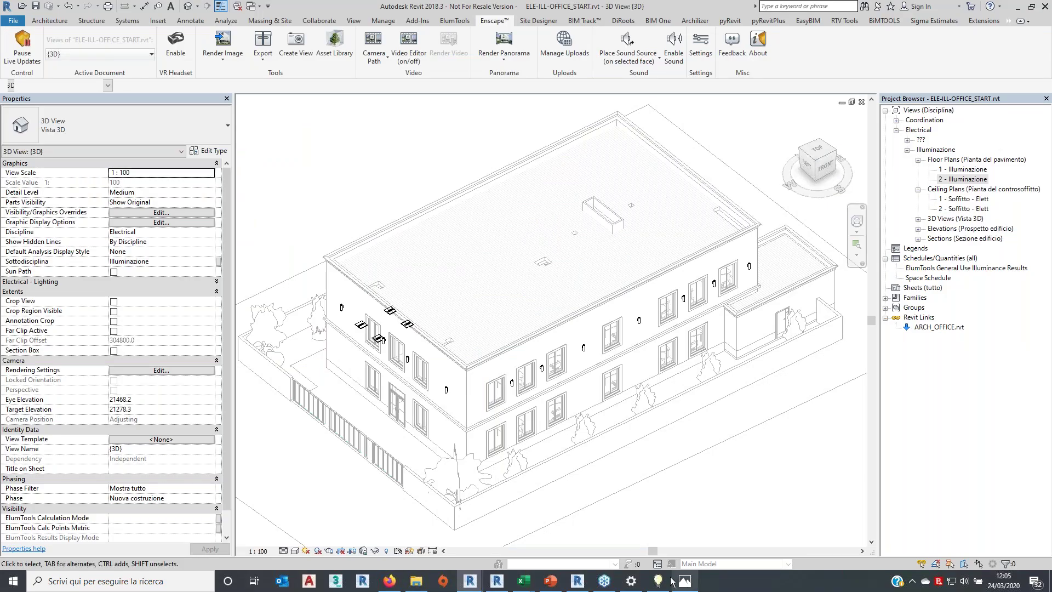
pyautogui.moveTo(382, 340); pyautogui.dragTo(378, 343, button='middle')
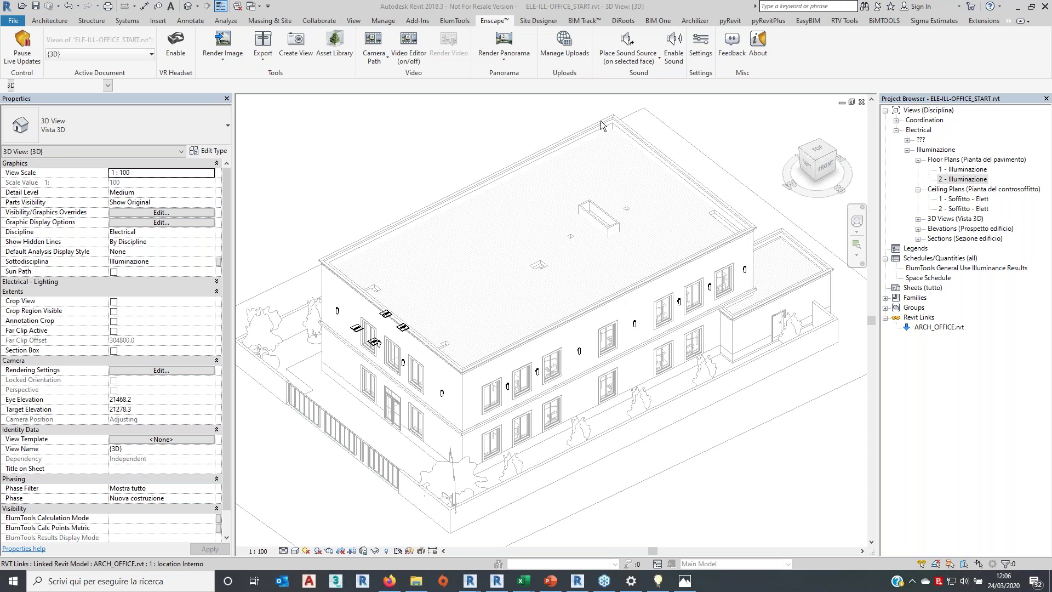
pyautogui.click(576, 590)
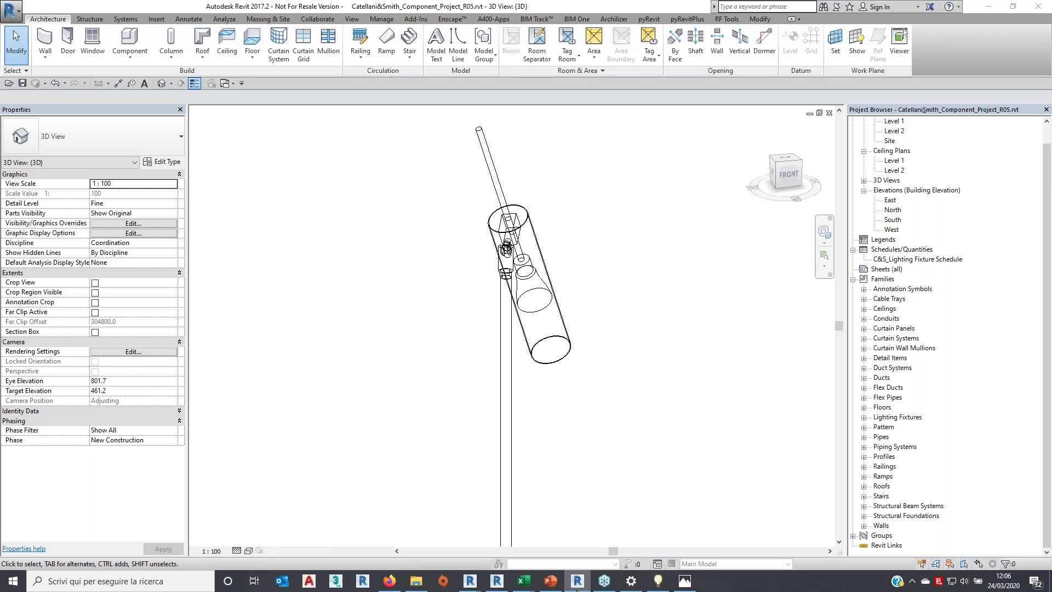
pyautogui.click(577, 589)
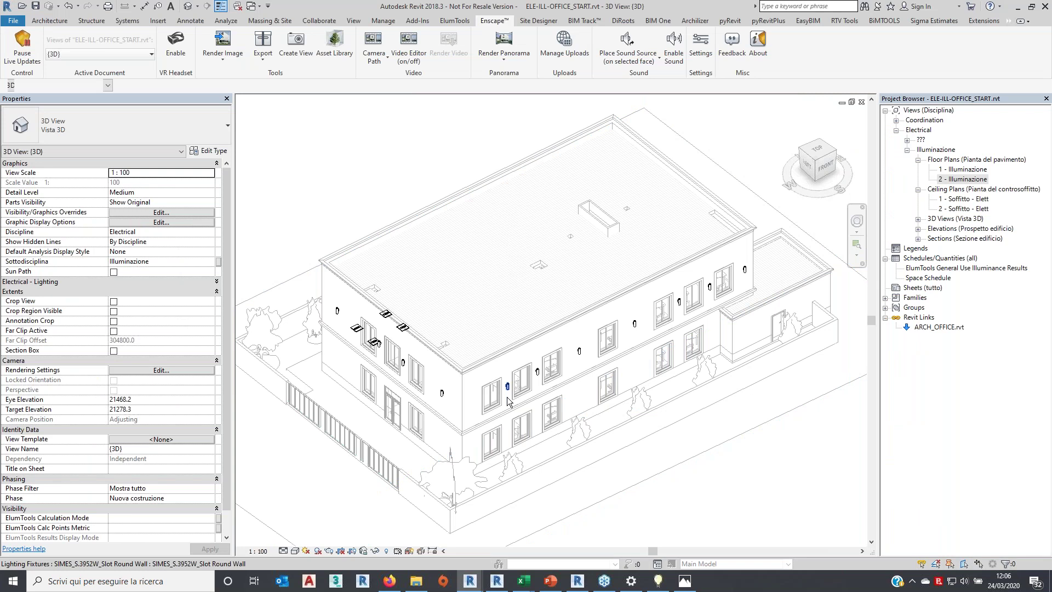
# Highlight the linked ARCH_OFFICE model in the 3D view, then switch to the illuminance results viewer
pyautogui.press('Tab')
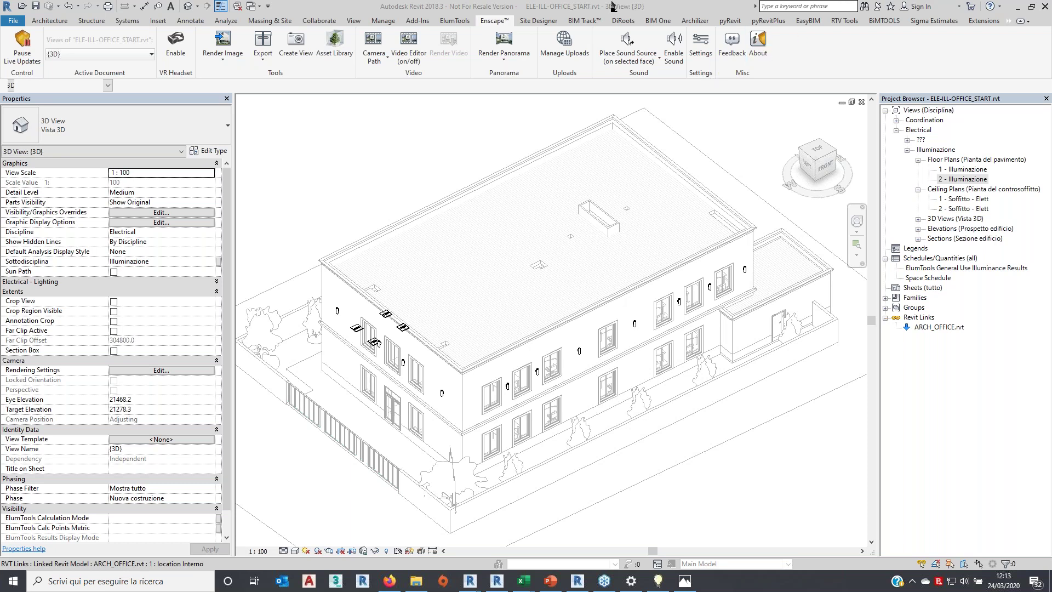
pyautogui.click(164, 23)
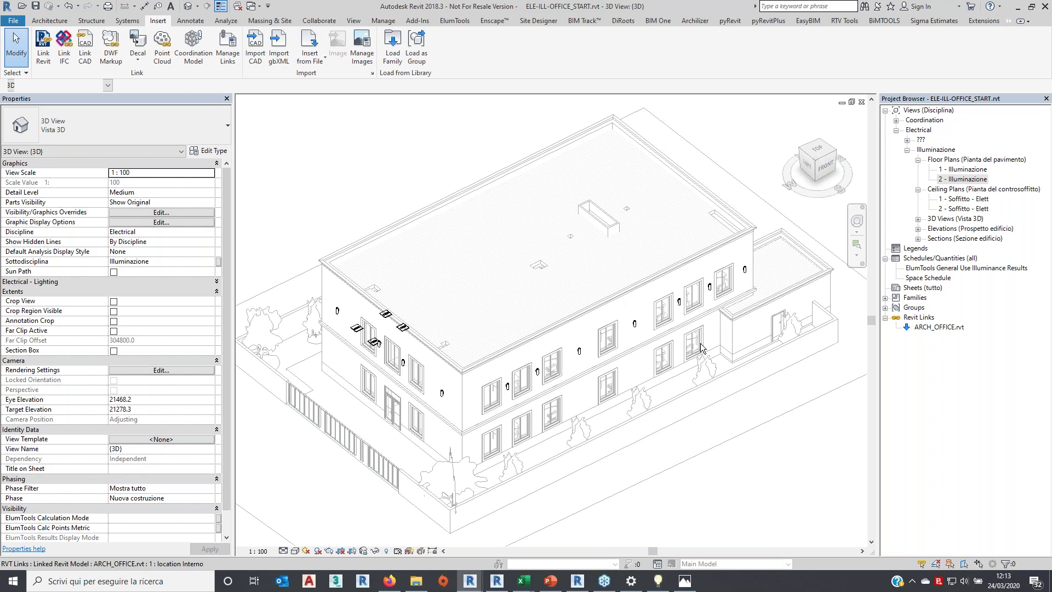
pyautogui.click(665, 586)
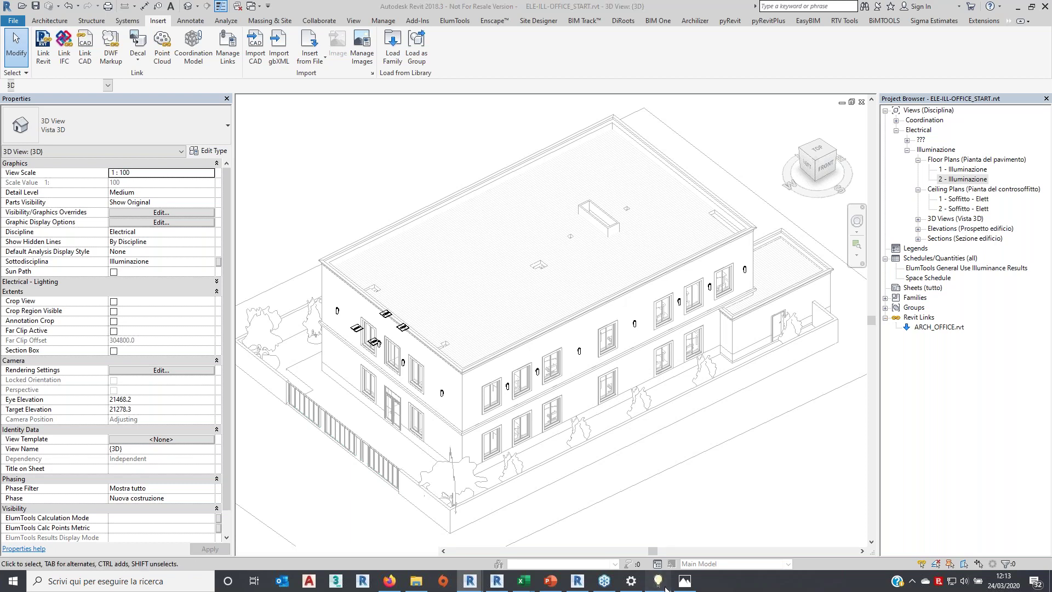
pyautogui.click(658, 581)
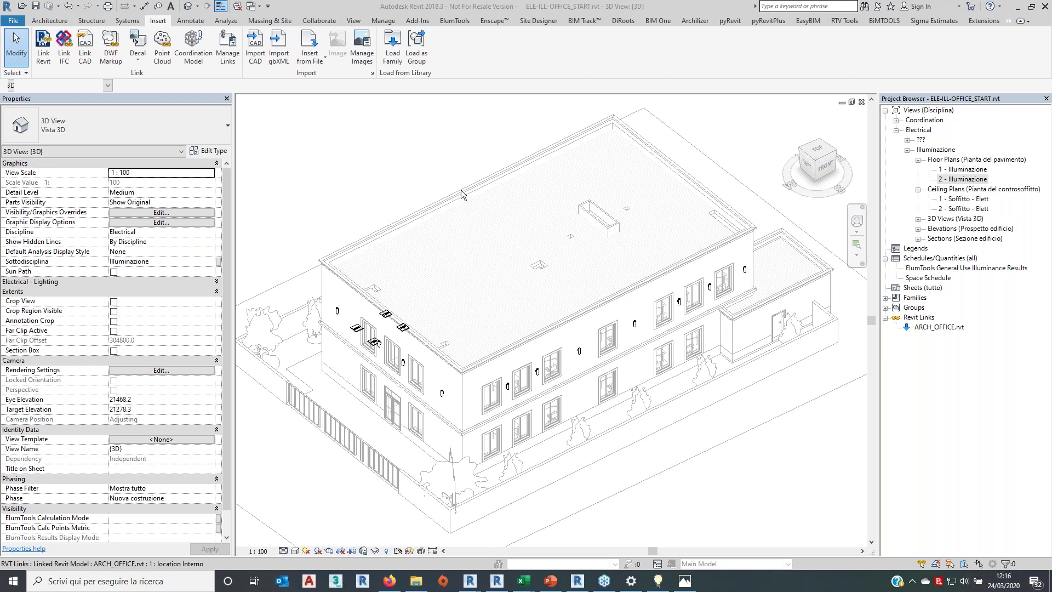
pyautogui.click(640, 7)
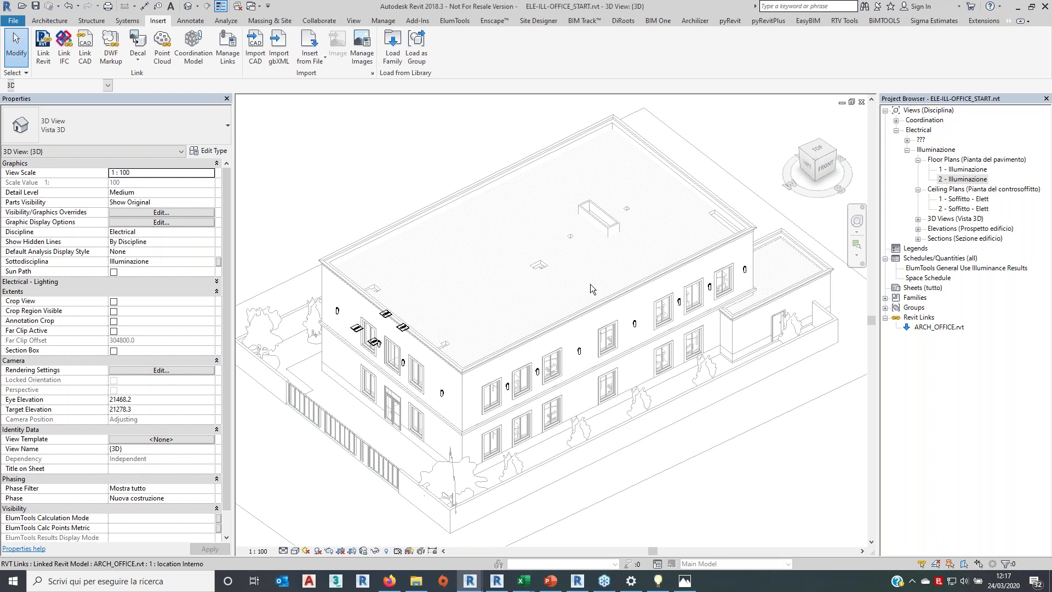
# Use Create Similar (CS) on a SIMES wall light to place a new one low on the facade
pyautogui.scroll(2, 578, 352)
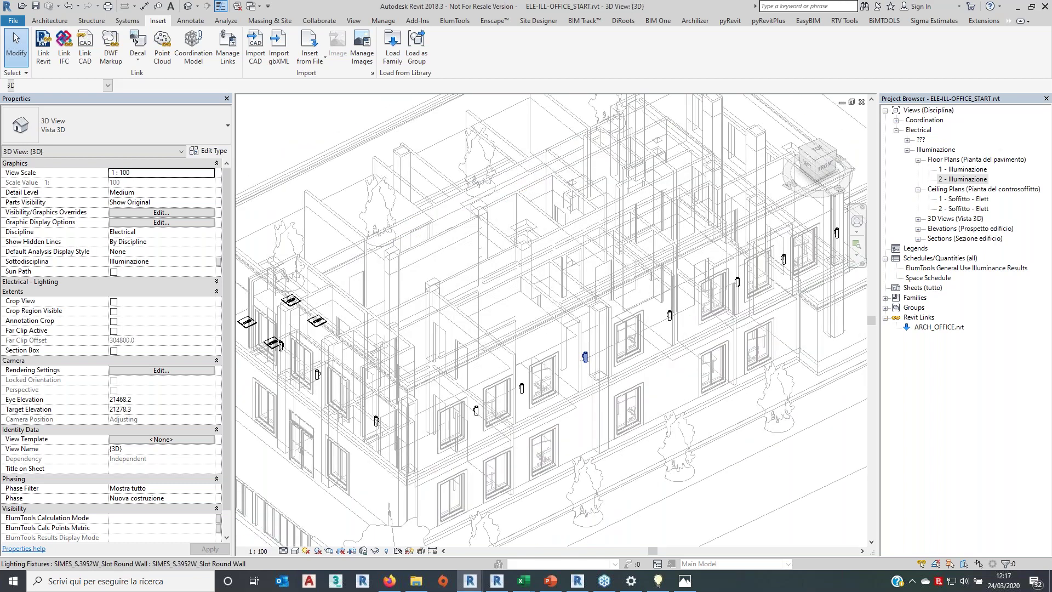
pyautogui.scroll(2, 586, 357)
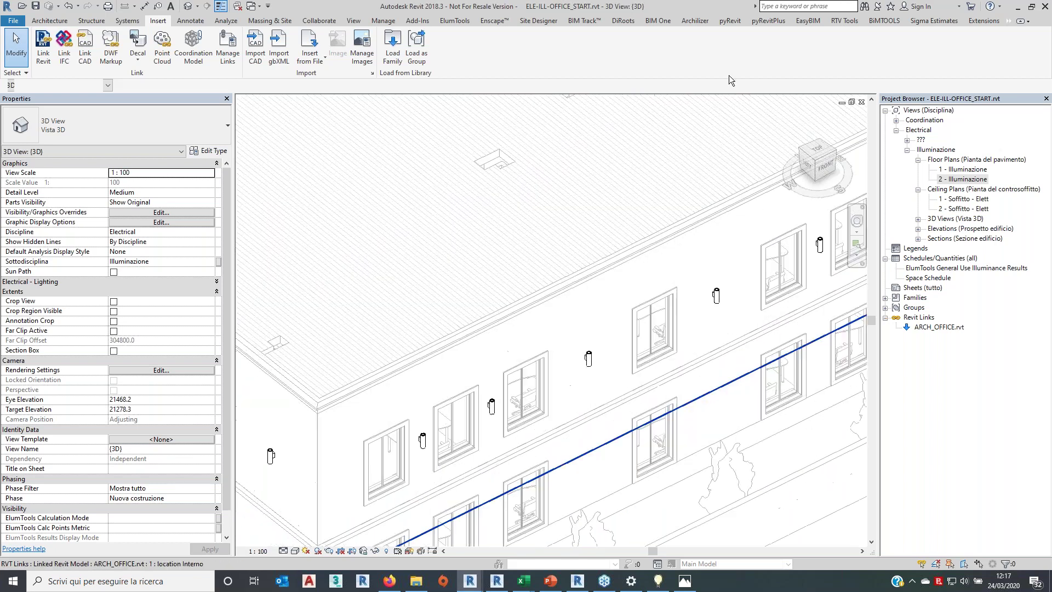
pyautogui.click(589, 362)
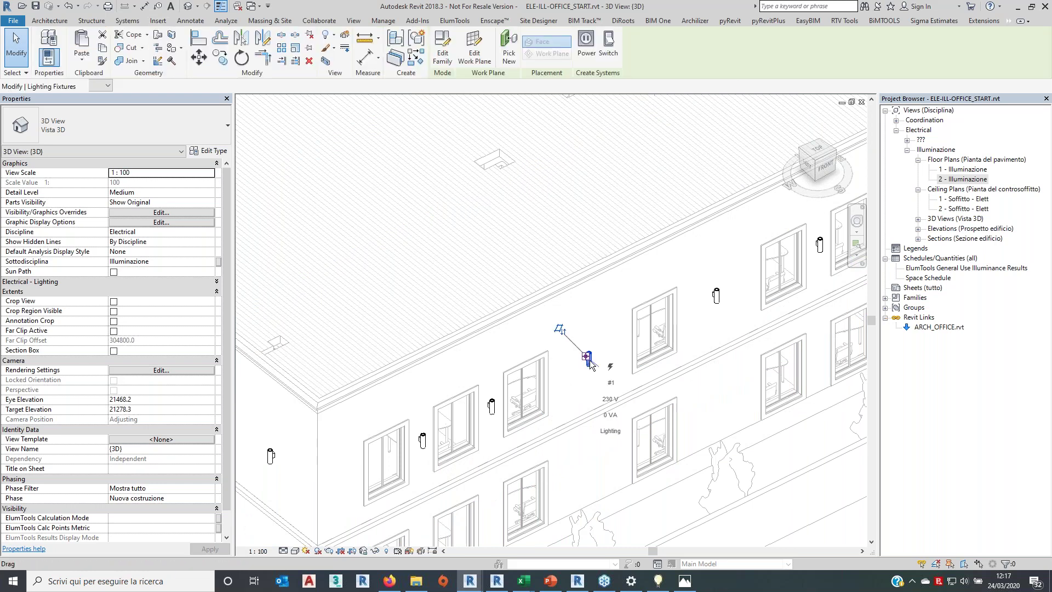
pyautogui.press('c')
pyautogui.press('s')
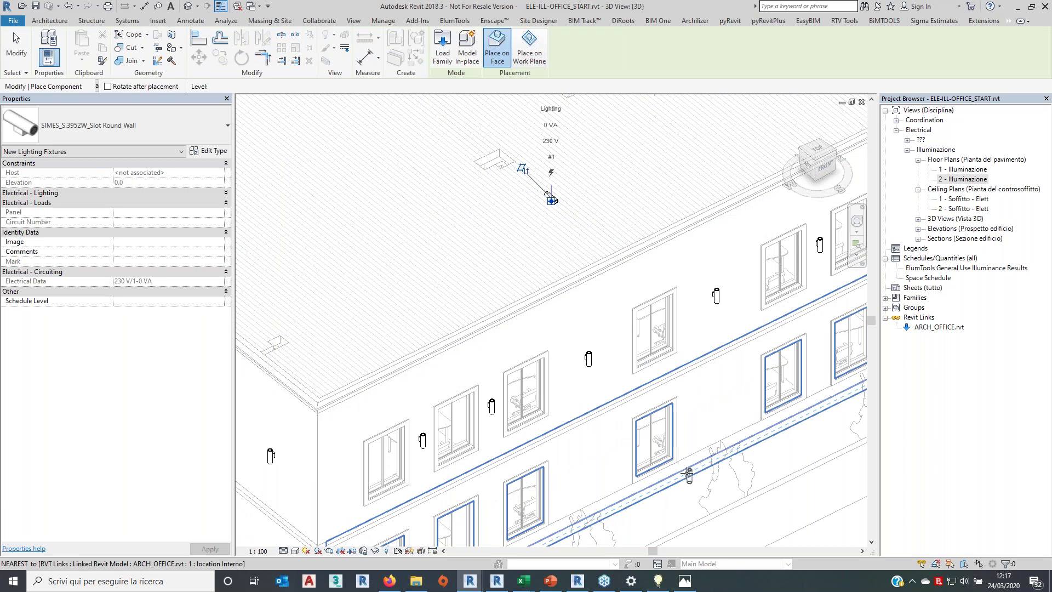
pyautogui.moveTo(689, 474); pyautogui.dragTo(699, 406, button='middle')
pyautogui.scroll(2, 699, 406)
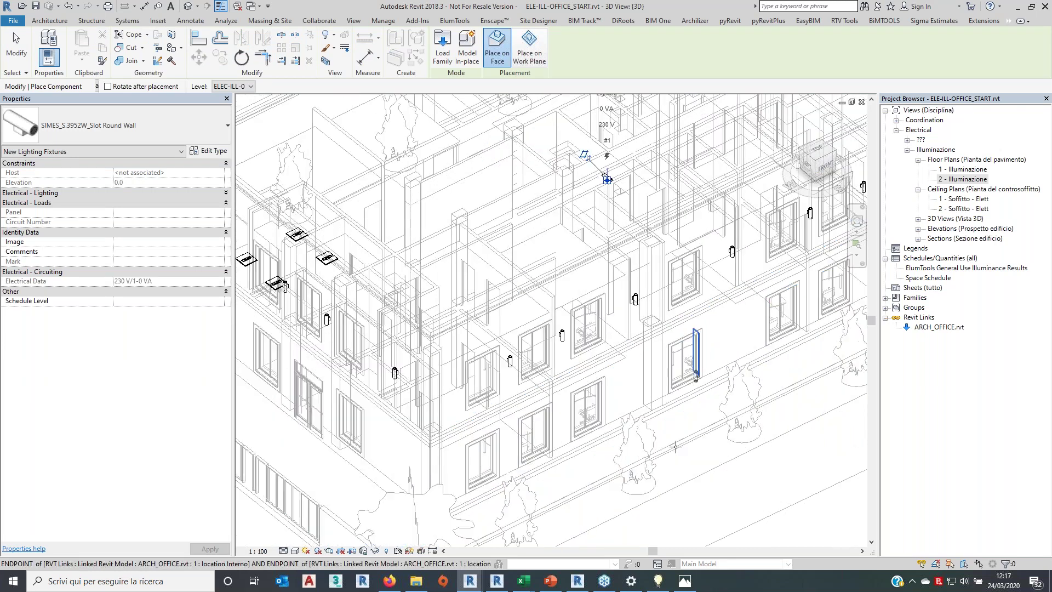
pyautogui.scroll(3, 706, 419)
pyautogui.click(699, 408)
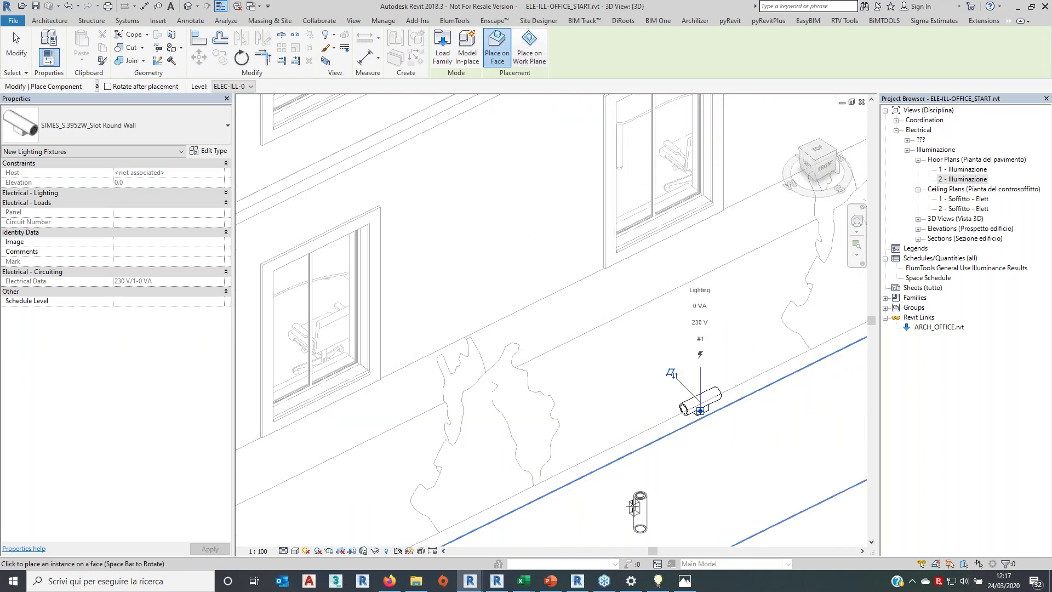
pyautogui.scroll(-1, 641, 500)
pyautogui.scroll(-1, 634, 507)
pyautogui.scroll(-1, 634, 507)
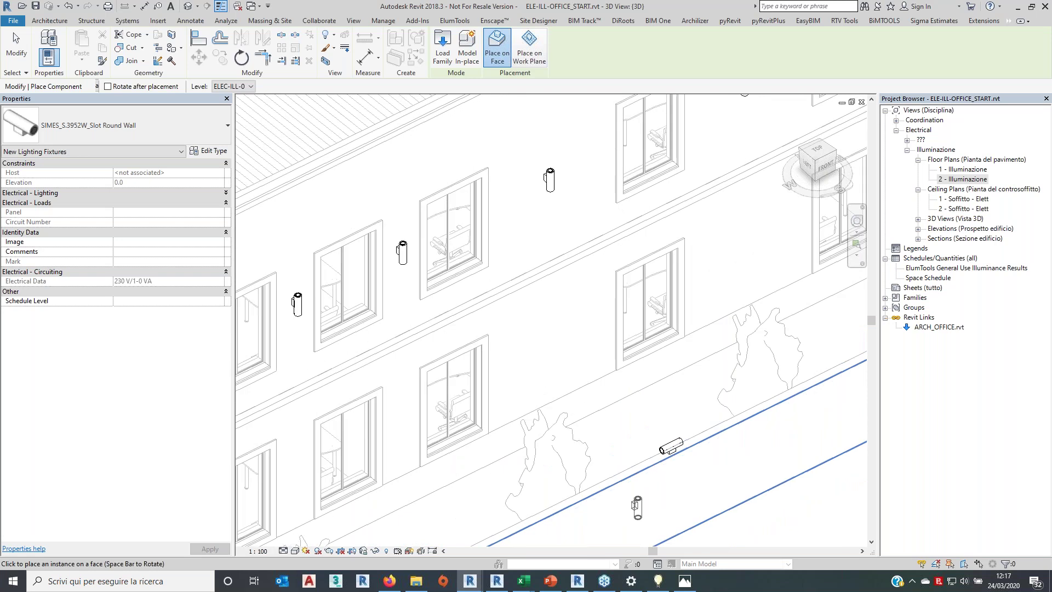
pyautogui.scroll(-2, 671, 445)
pyautogui.press('Escape')
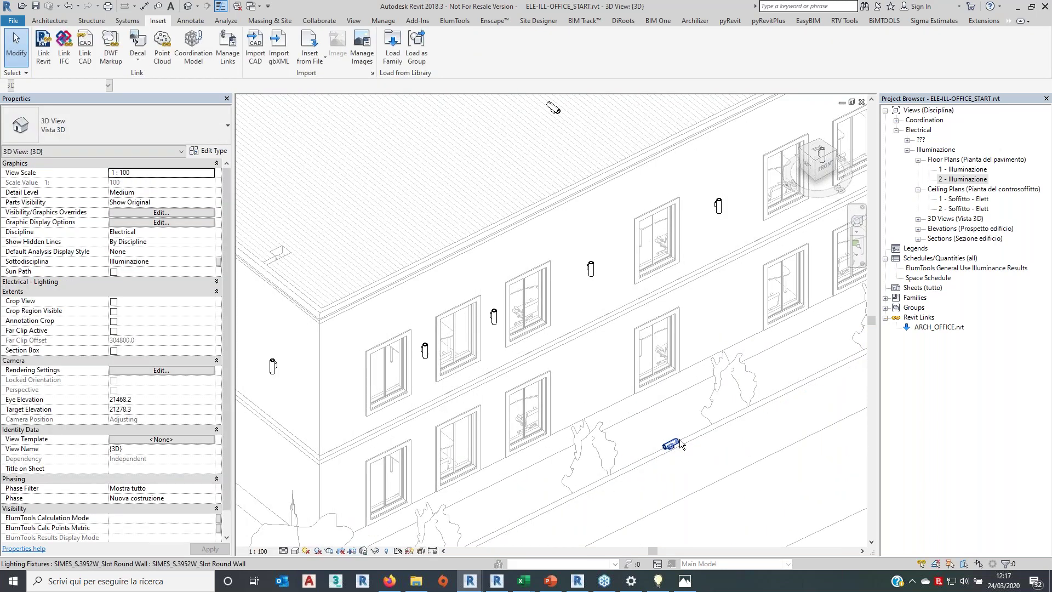
# Compare fixture elevations: existing lights at 6000.0, the new low light at 1683.7
pyautogui.scroll(-2, 681, 445)
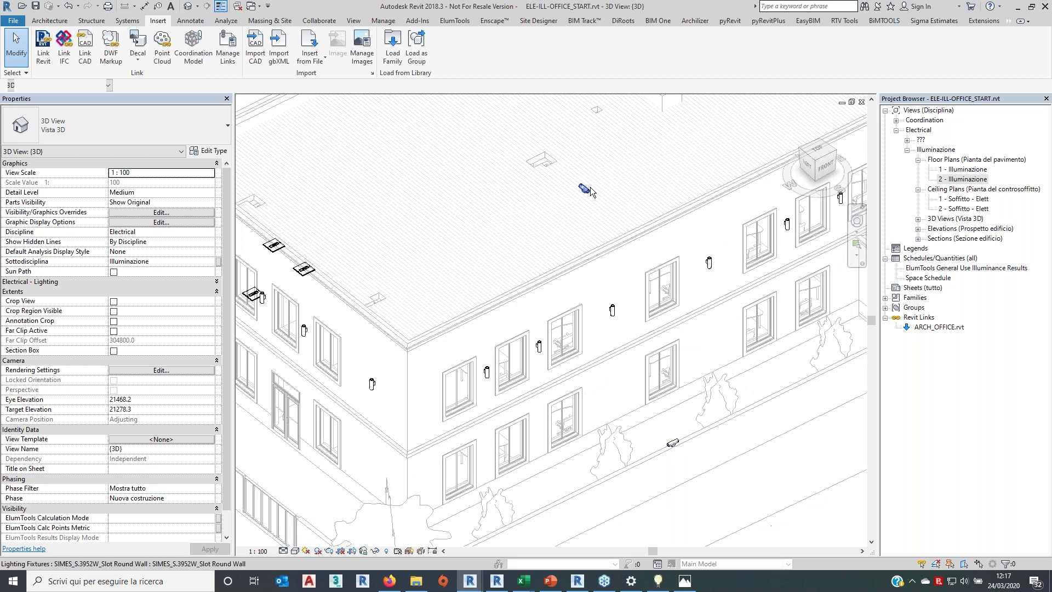
pyautogui.scroll(3, 639, 395)
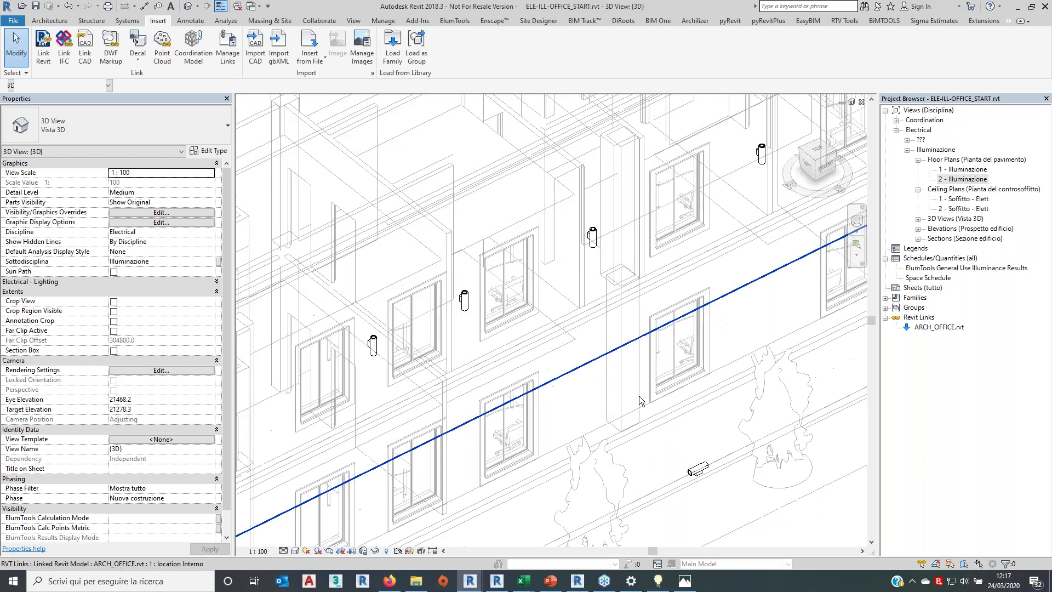
pyautogui.moveTo(639, 396); pyautogui.dragTo(634, 457, button='middle')
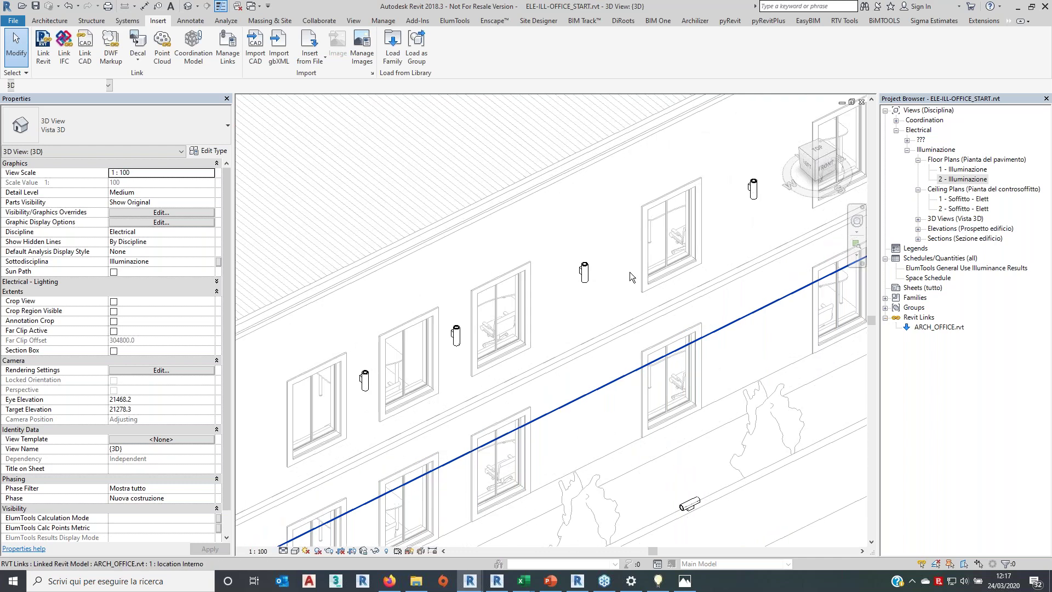
pyautogui.scroll(3, 629, 272)
pyautogui.click(560, 290)
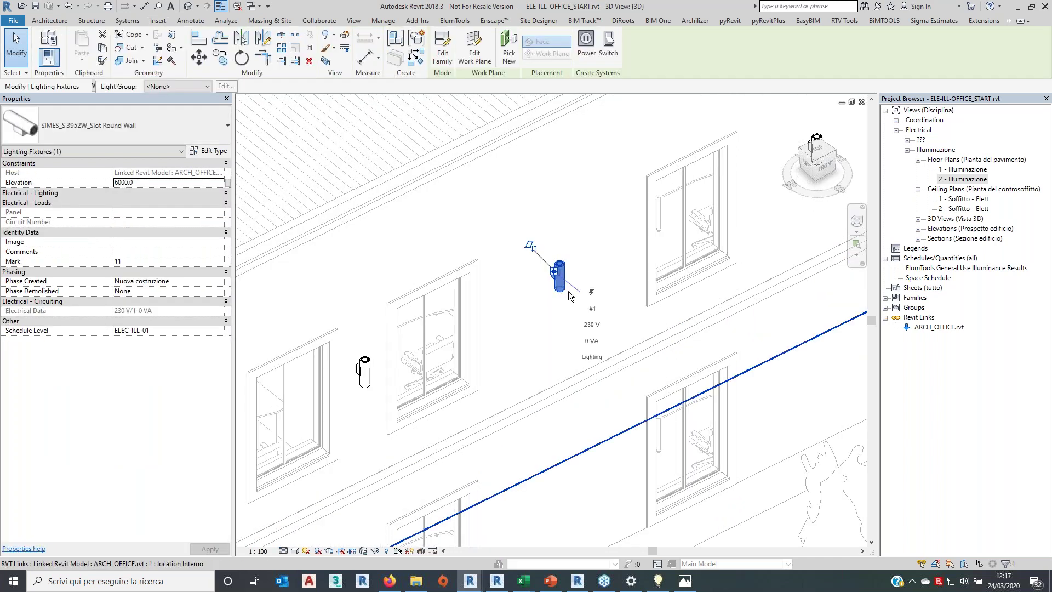
pyautogui.moveTo(590, 370); pyautogui.dragTo(525, 159, button='middle')
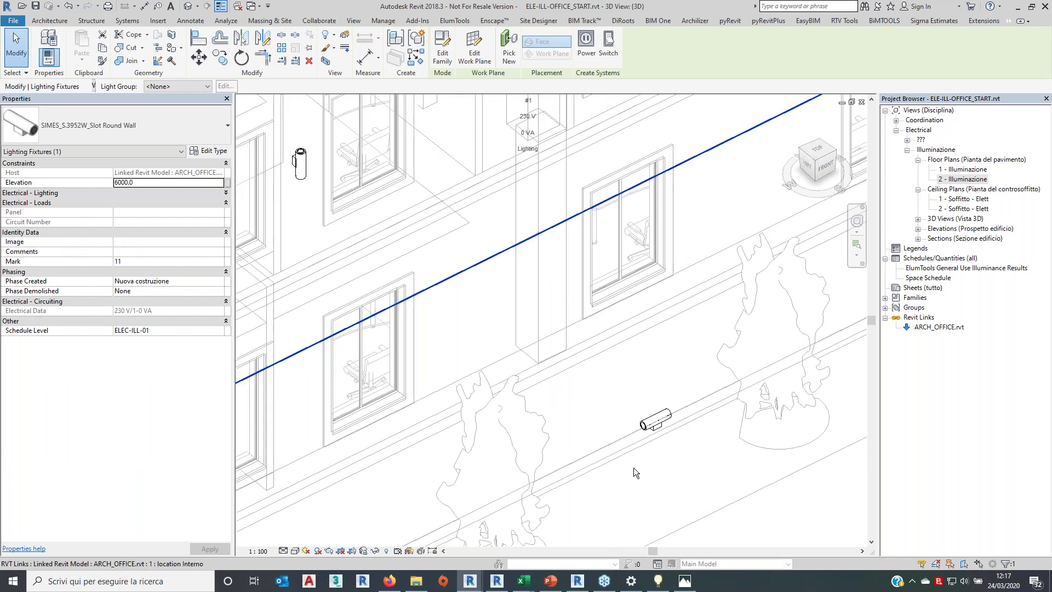
pyautogui.scroll(-3, 659, 406)
pyautogui.moveTo(659, 406); pyautogui.dragTo(647, 538, button='middle')
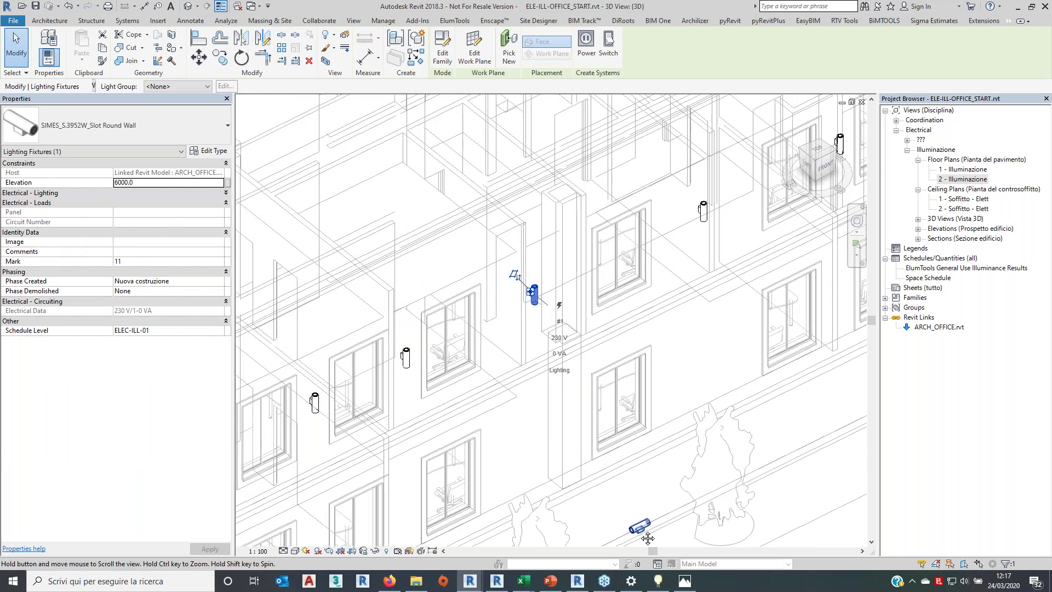
pyautogui.scroll(-1, 638, 524)
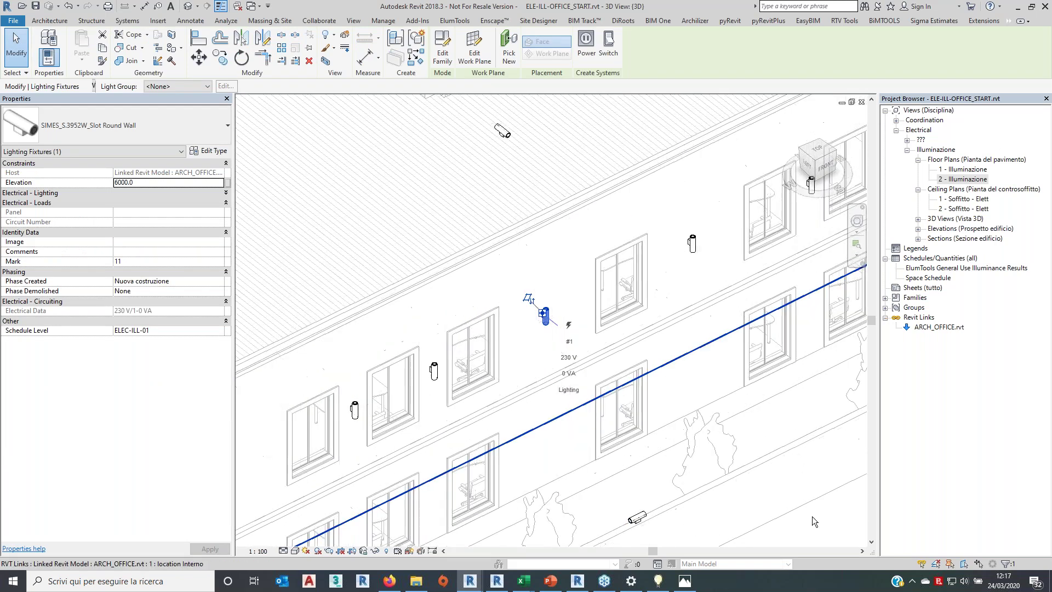
pyautogui.click(636, 520)
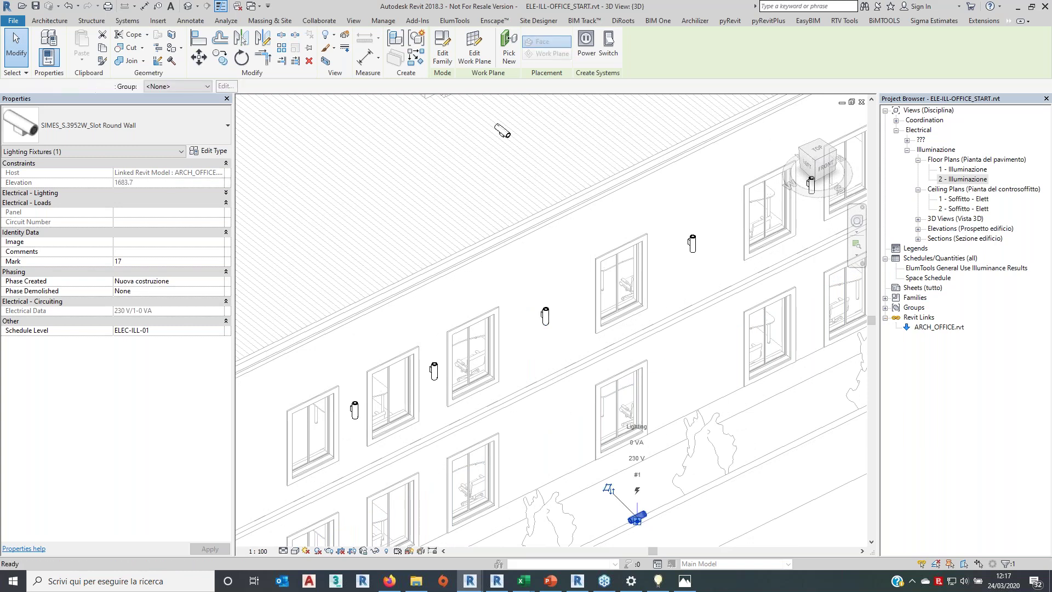
pyautogui.press('c')
pyautogui.press('s')
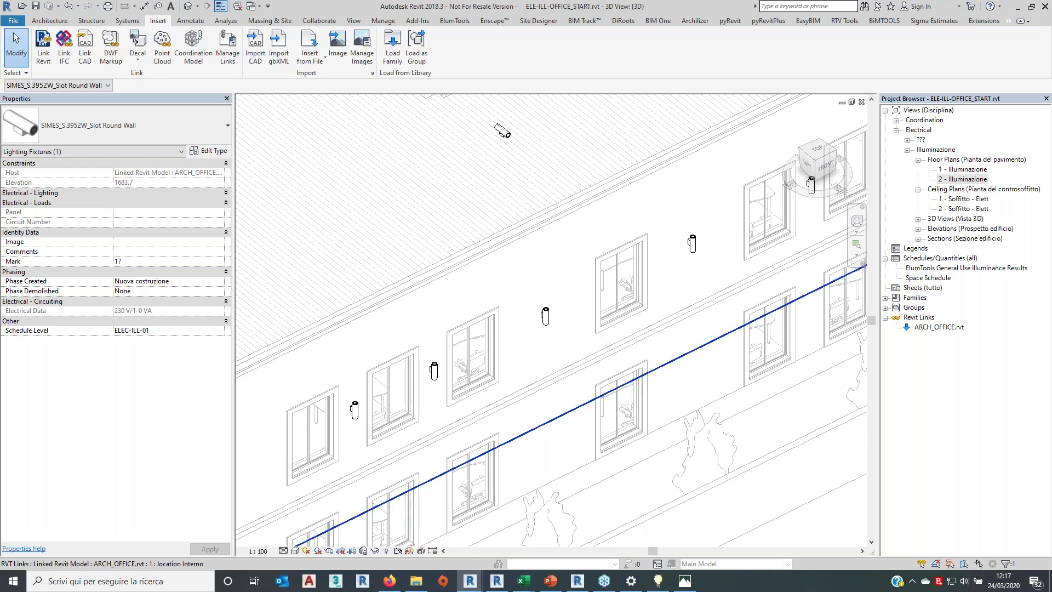
pyautogui.press('Escape')
pyautogui.scroll(-1, 636, 468)
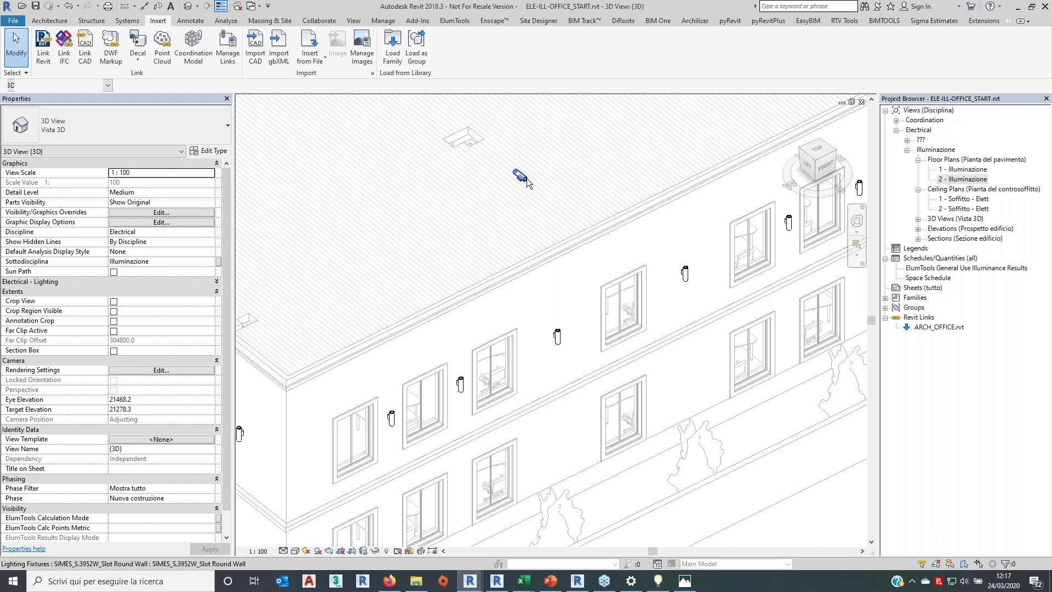
pyautogui.click(685, 274)
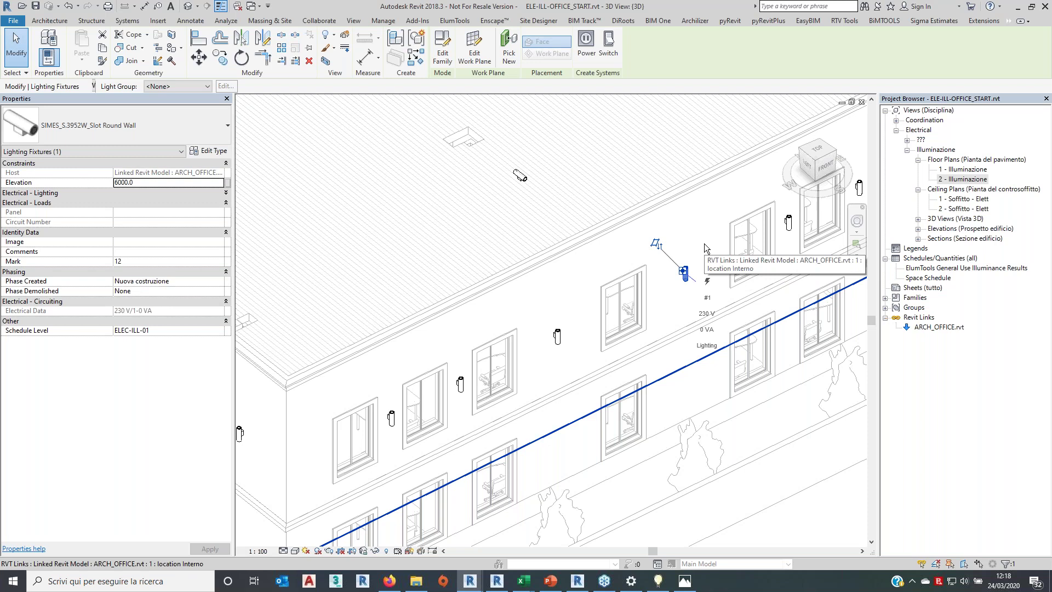
pyautogui.click(526, 176)
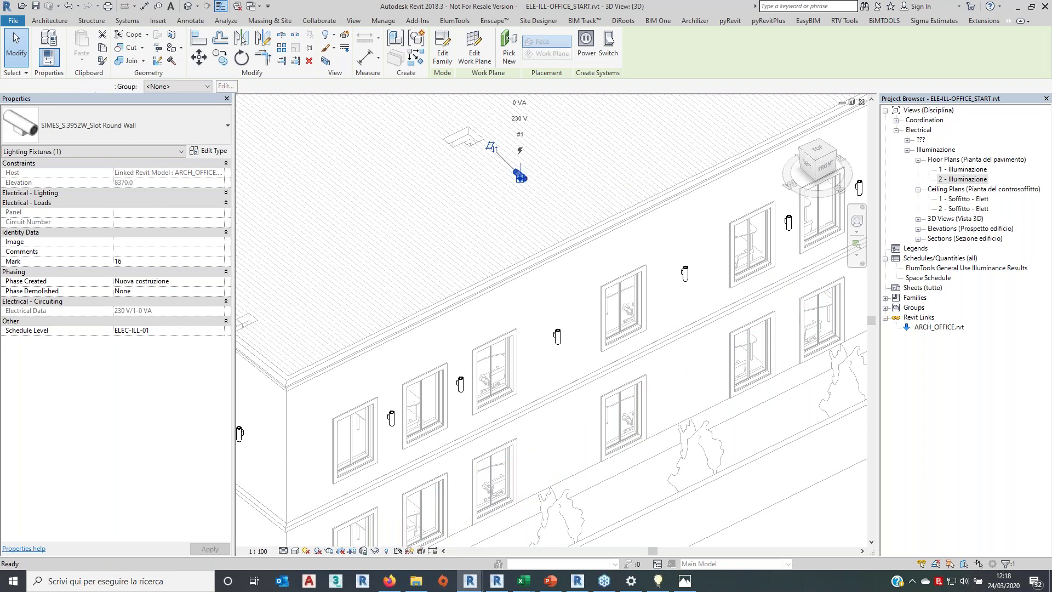
pyautogui.press('Escape')
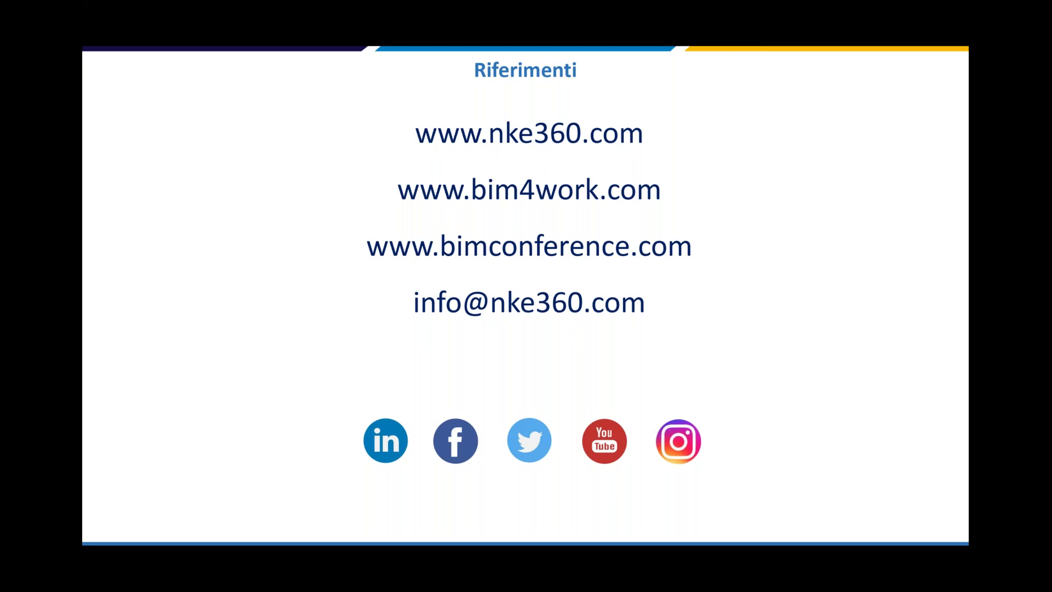
# Restart the slideshow from slide 16, Riferimenti, to present it full screen
pyautogui.press('Escape')
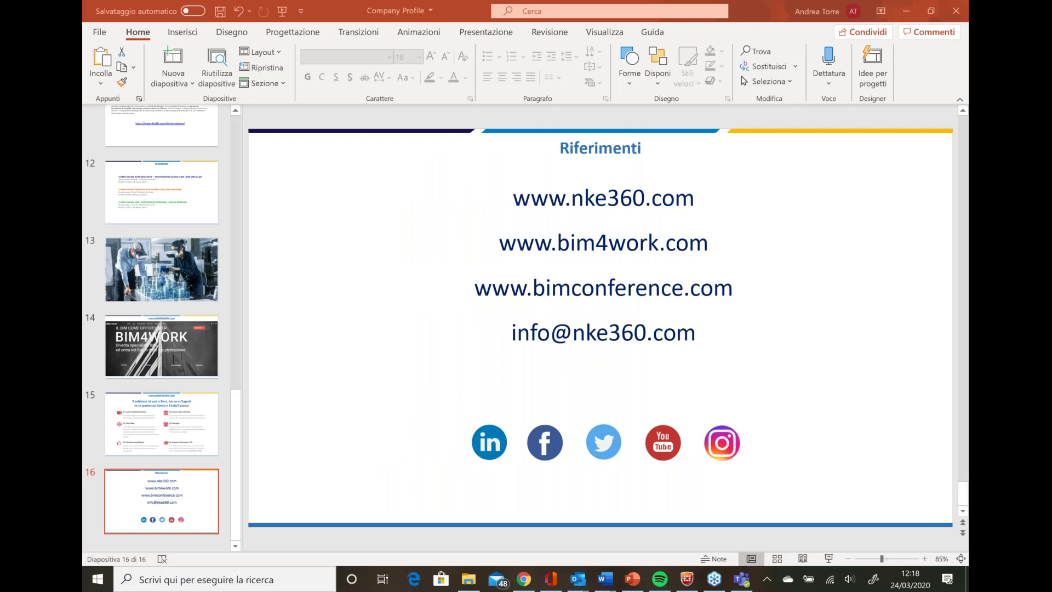
pyautogui.hotkey('shift', 'F5')
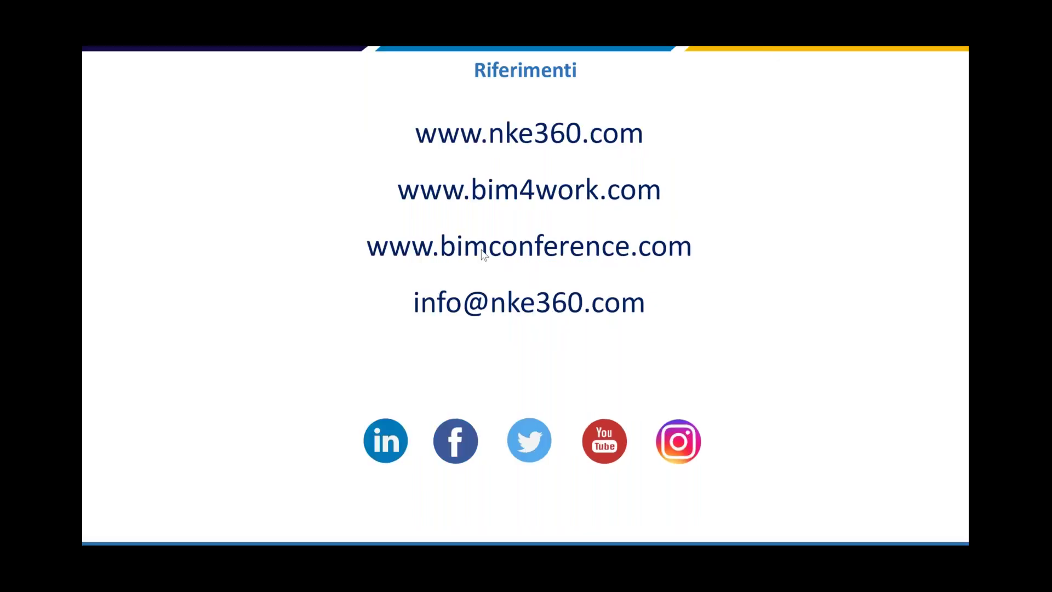